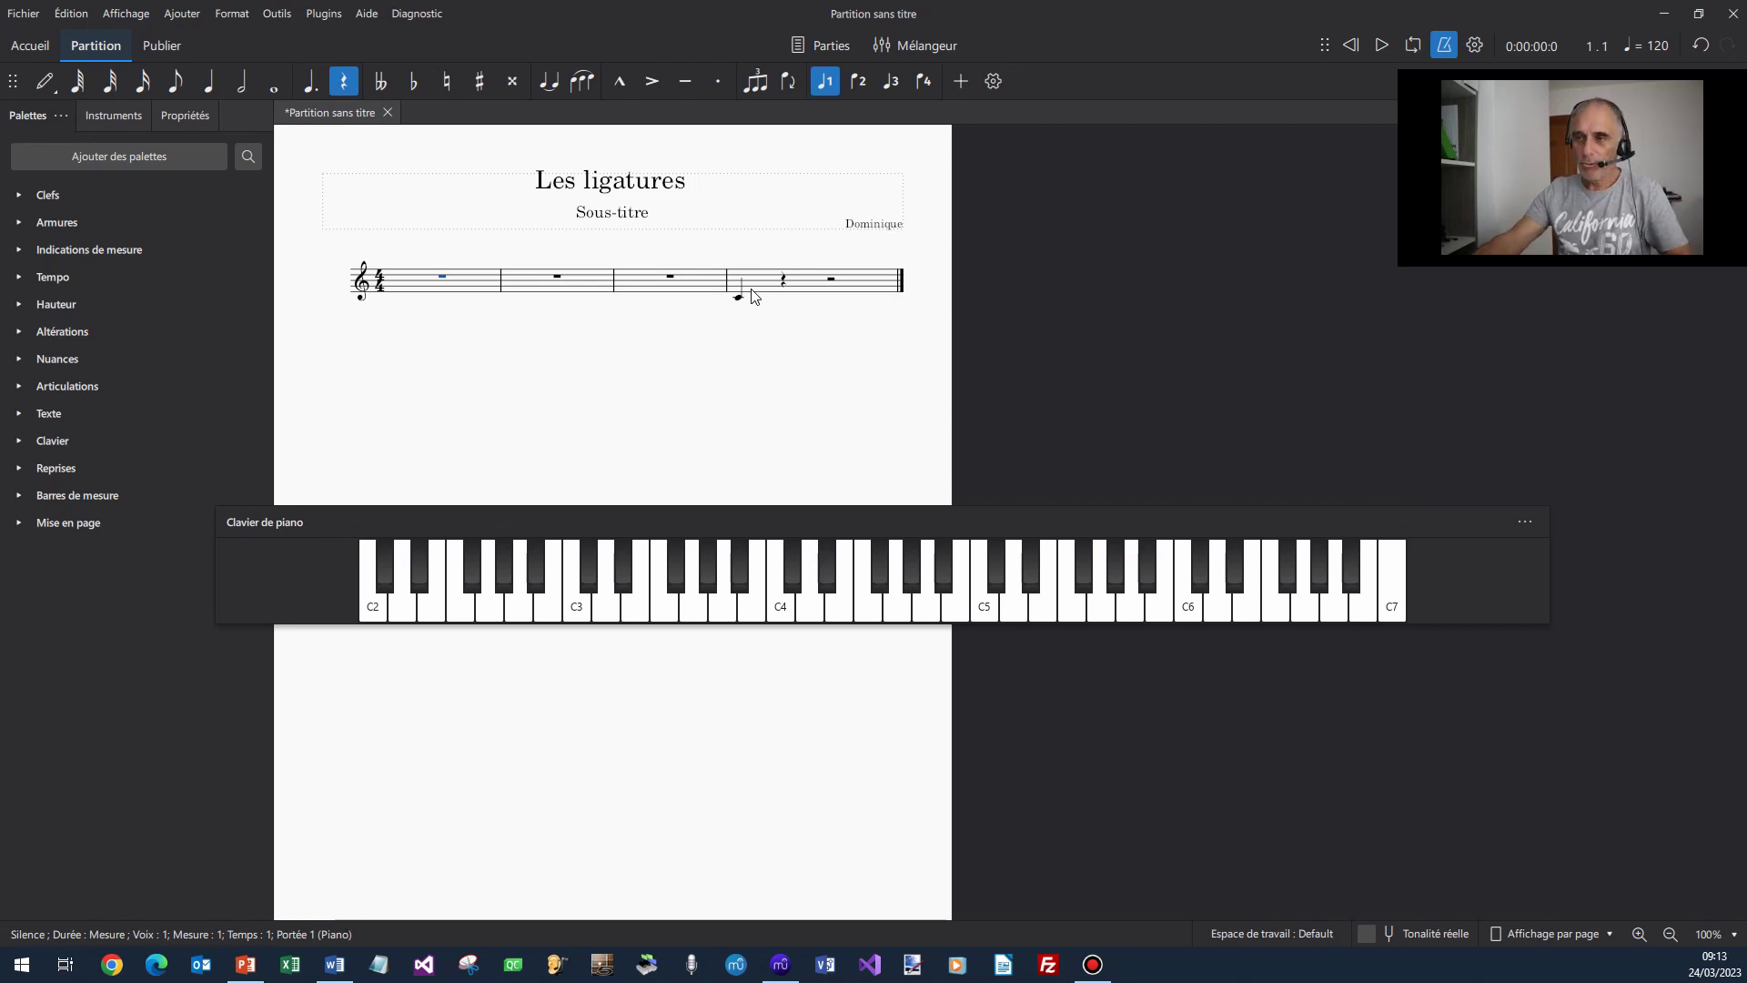
Start note entry at the beginning of the first measure
{"action": "left_click", "coordinate": [480, 297]}
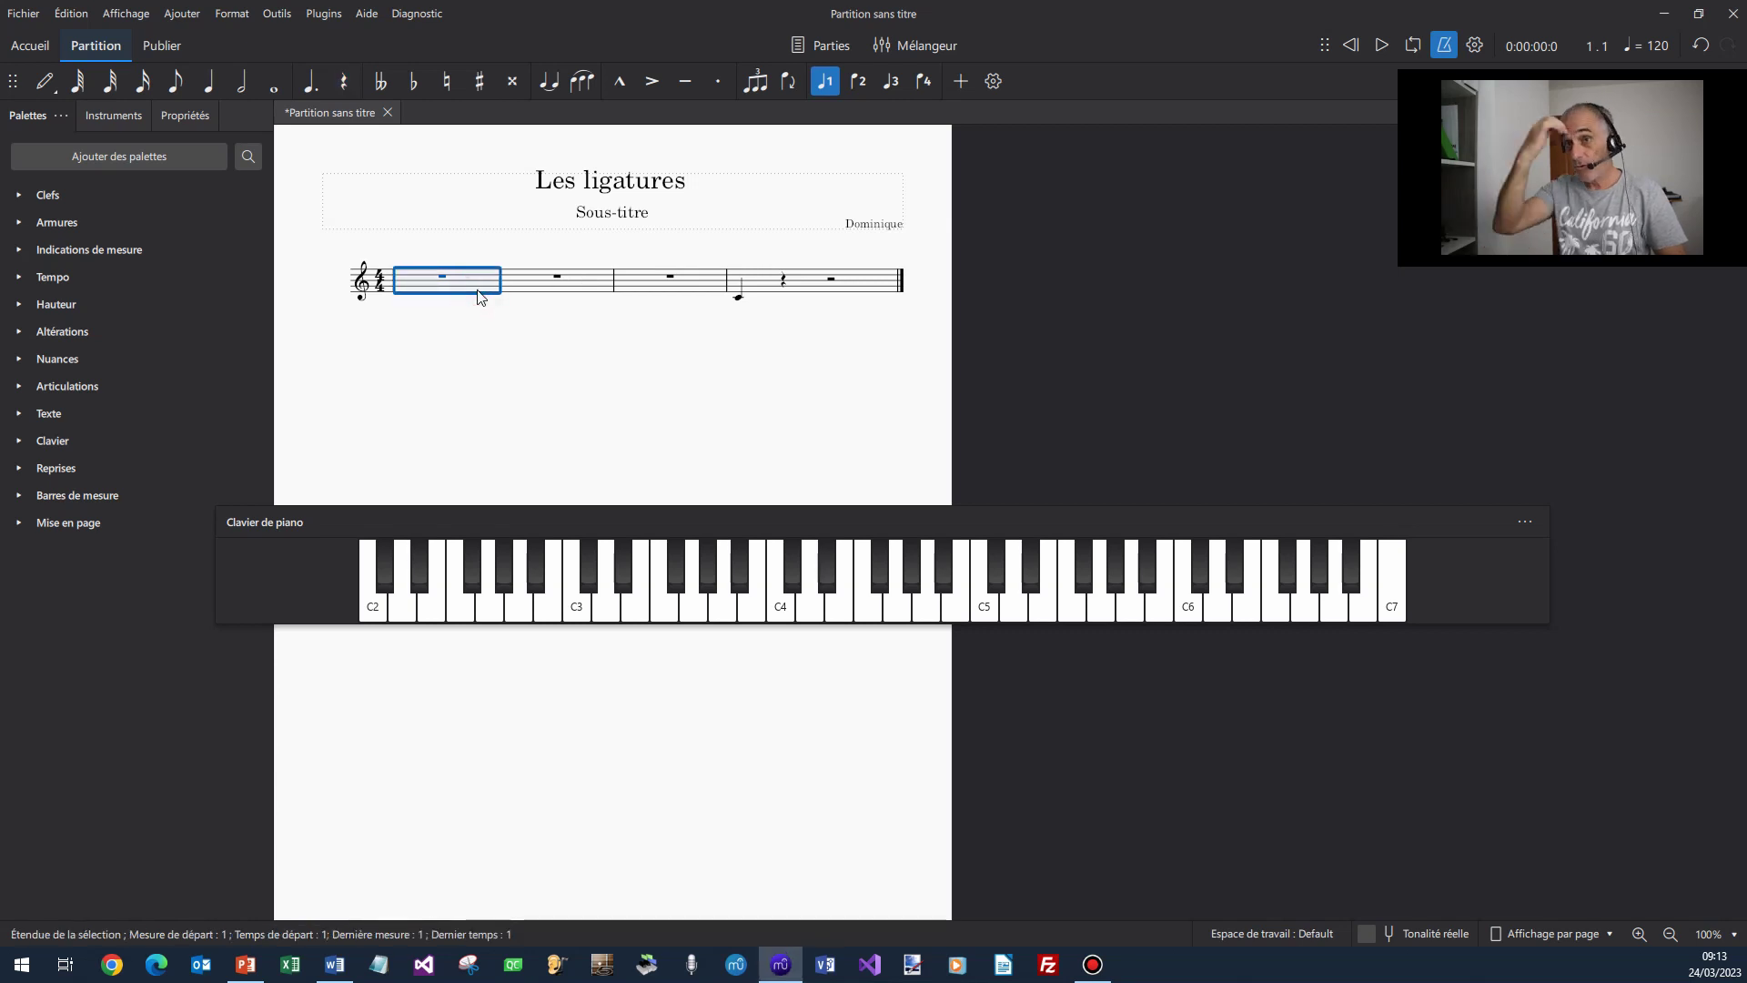
{"action": "key", "text": "n"}
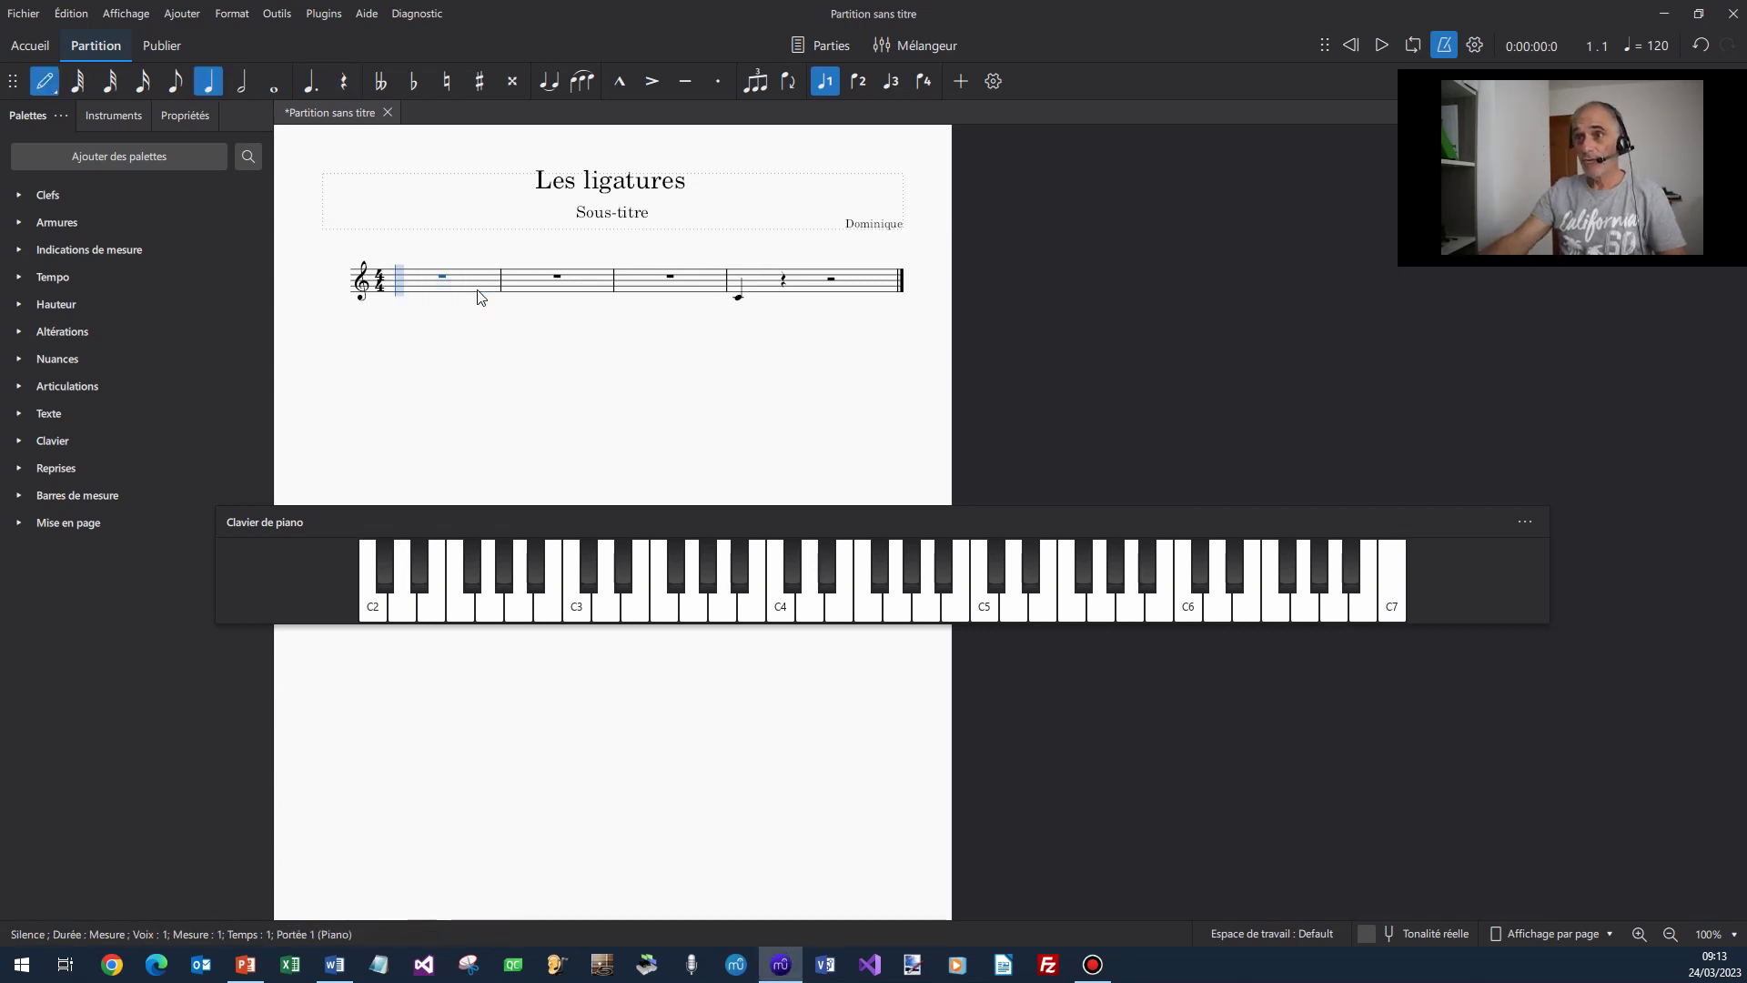
{"action": "left_click", "coordinate": [787, 612]}
{"action": "left_click", "coordinate": [816, 610]}
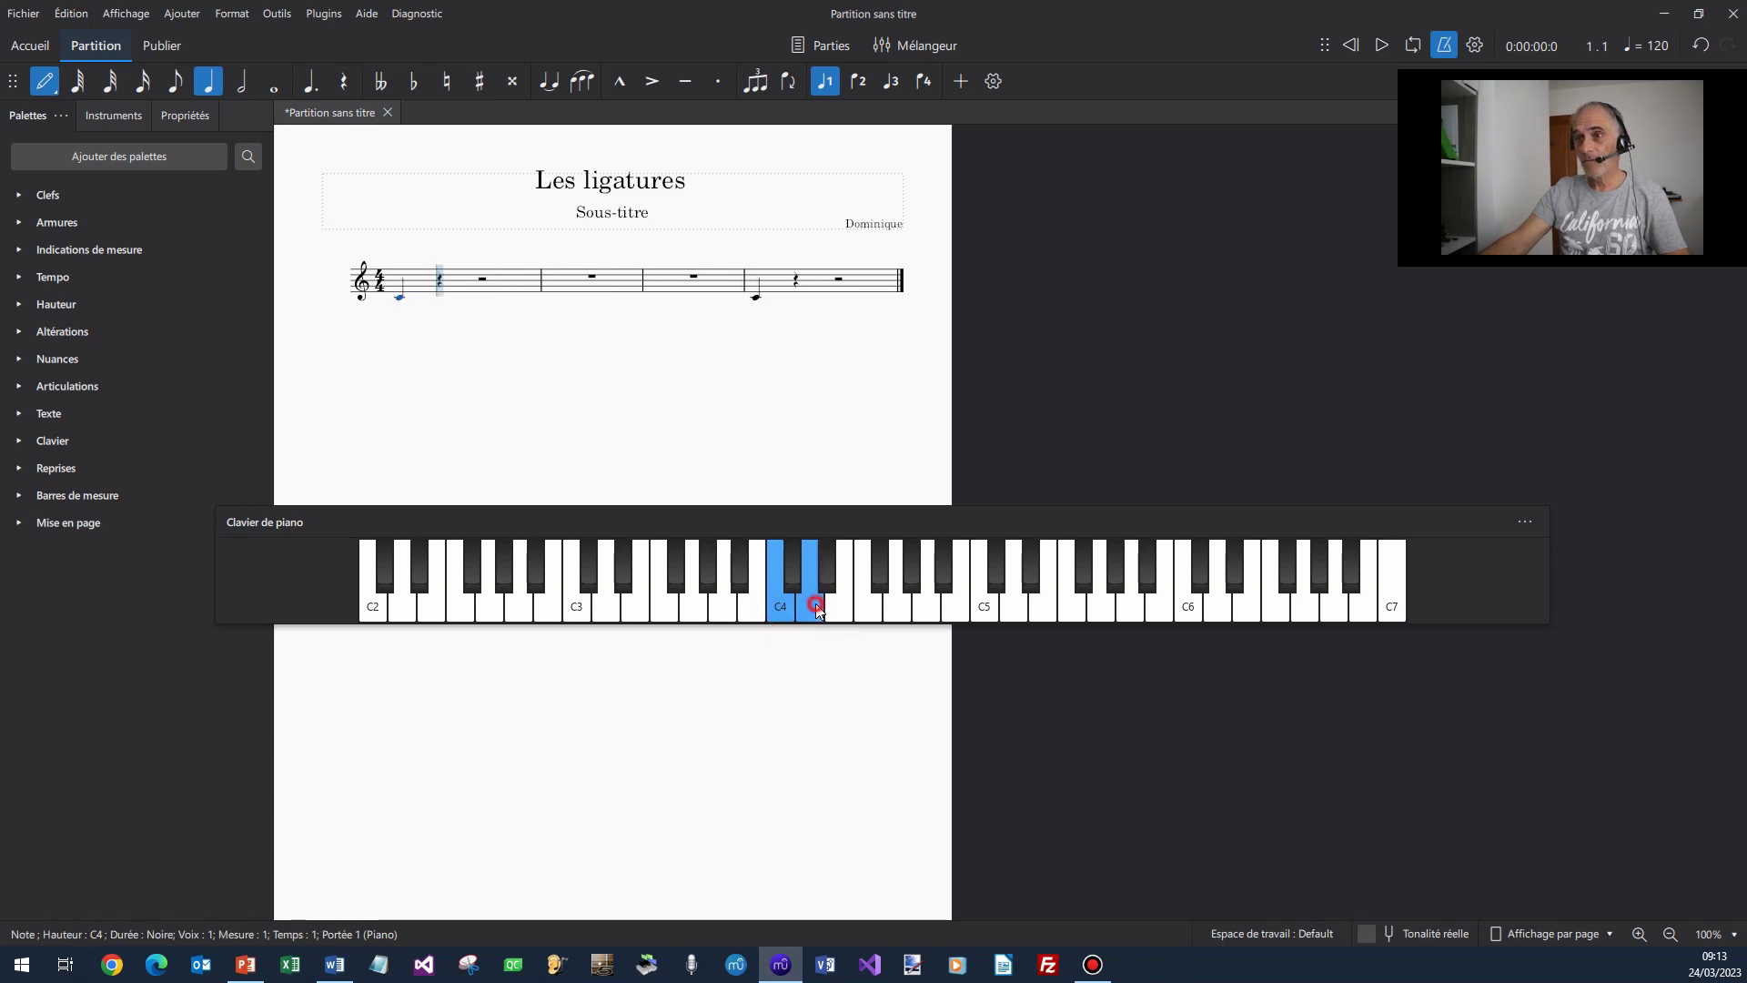
{"action": "key", "text": "ctrl+z"}
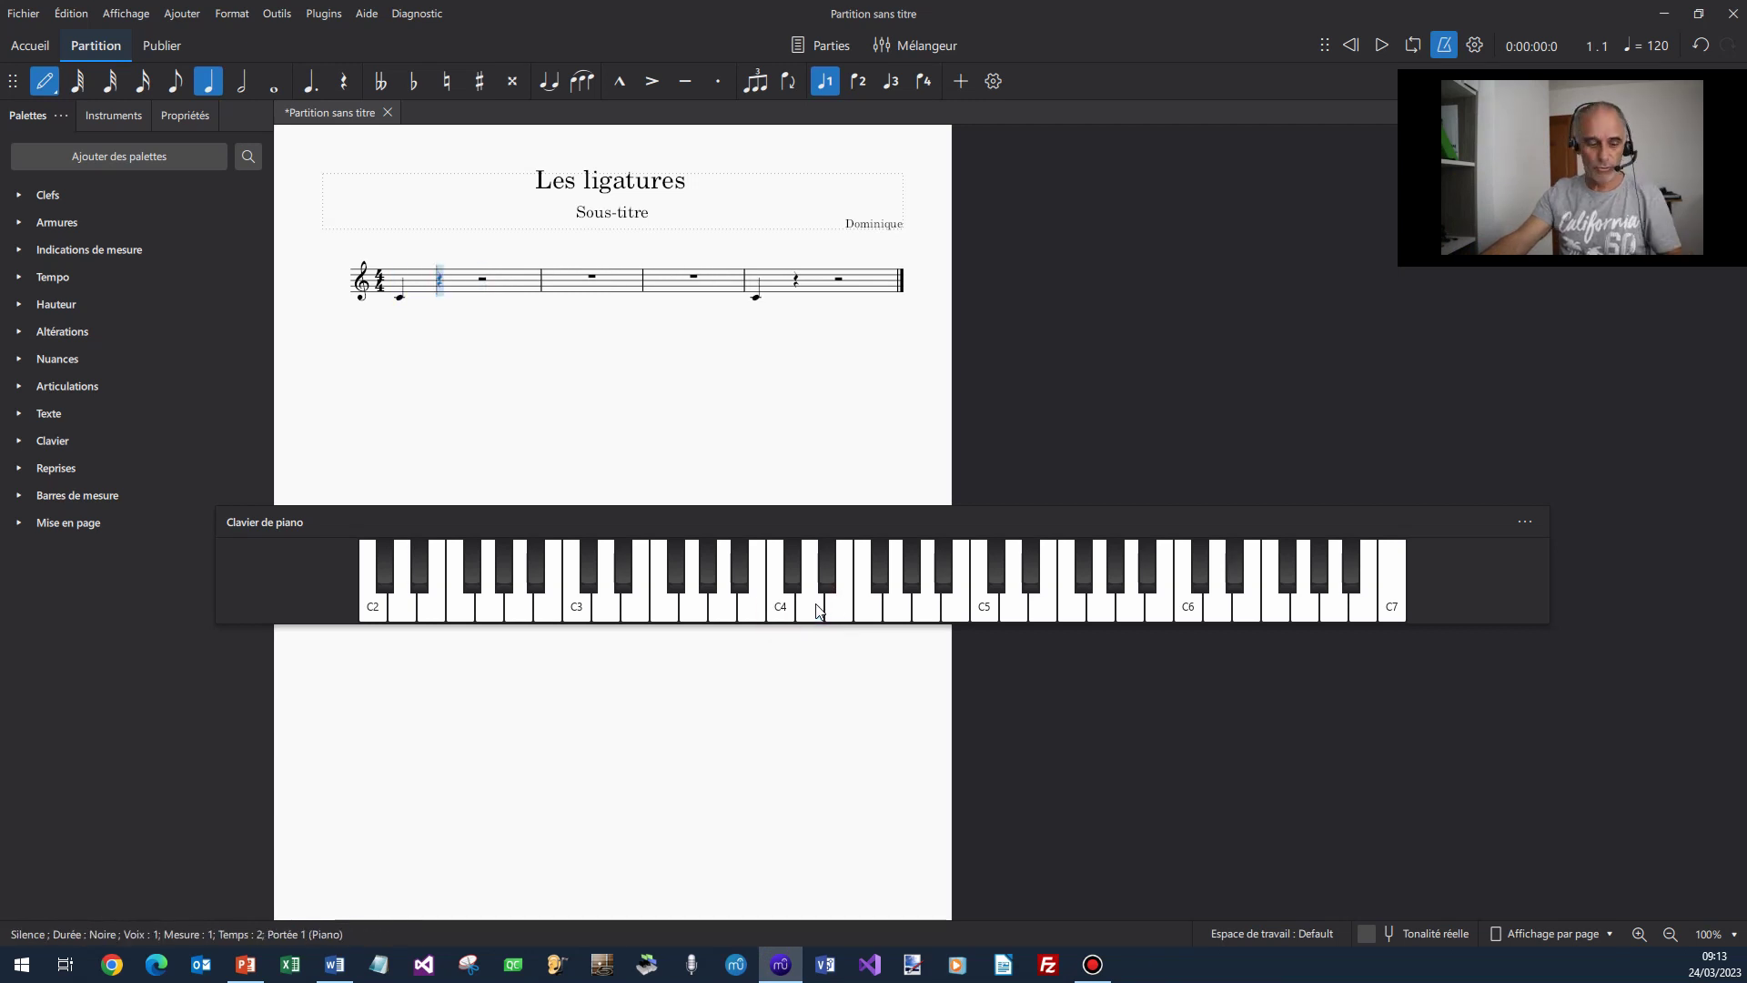
{"action": "key", "text": "ctrl+z"}
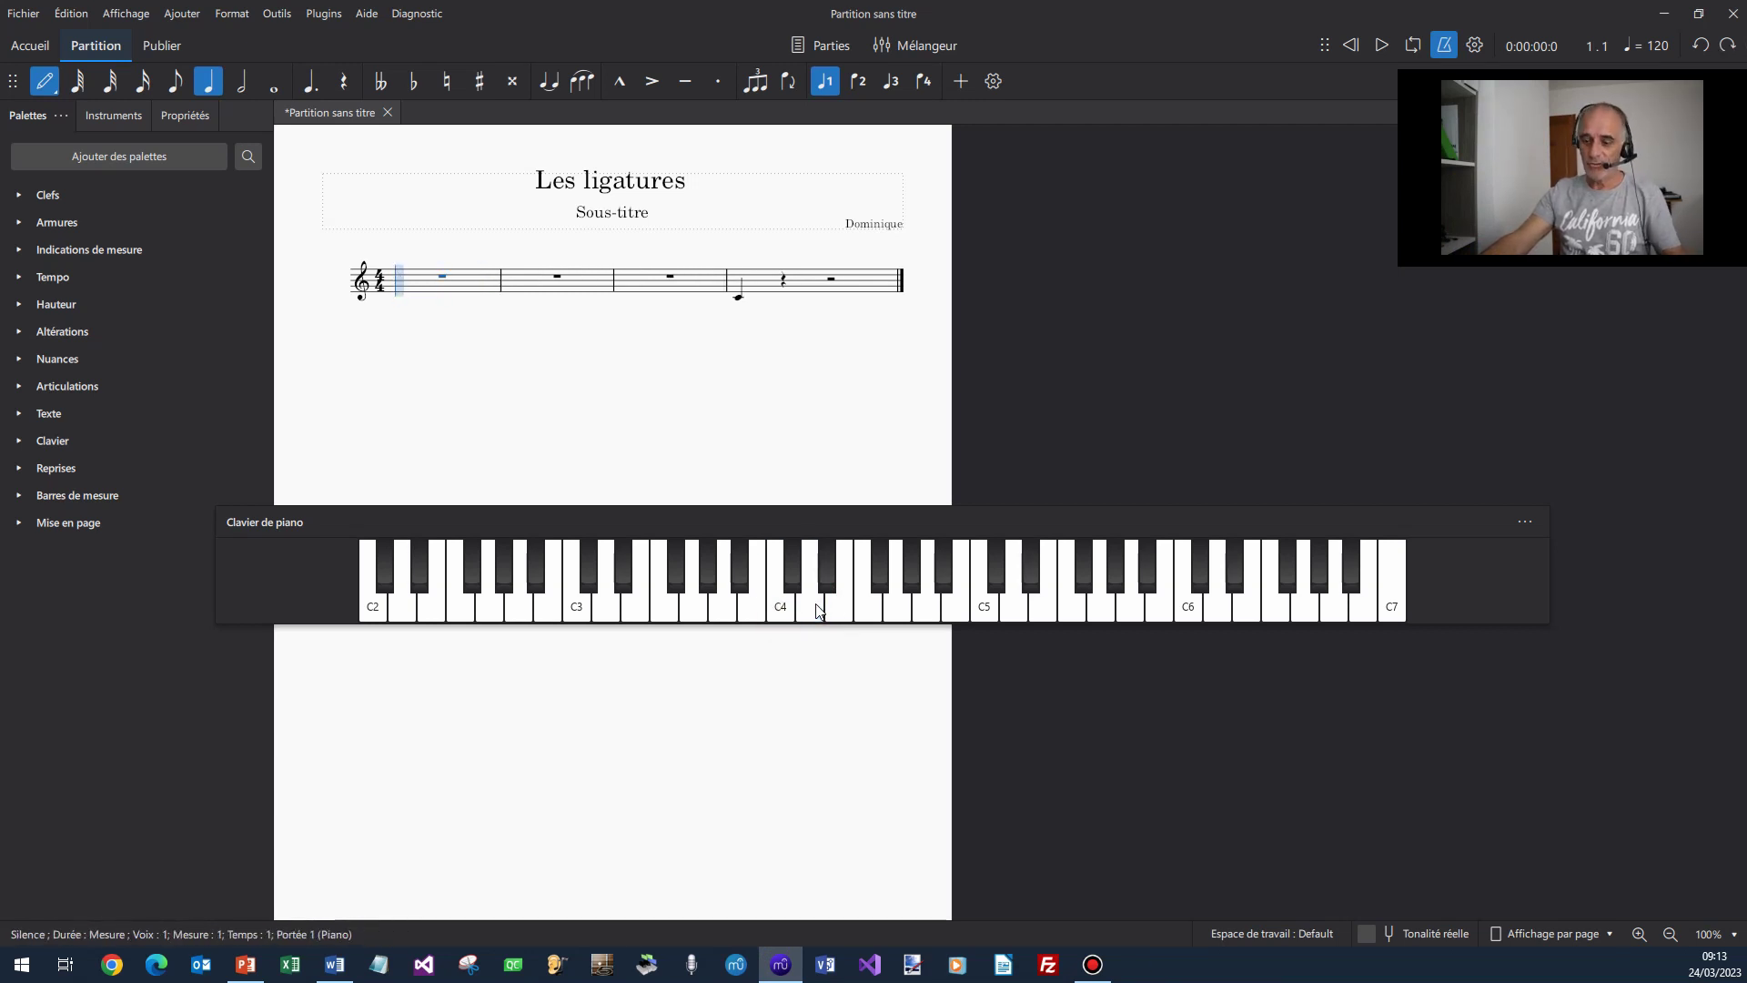
Fill the first measure with eight ascending eighth notes from C4 to C5, and leave note entry
{"action": "key", "text": "4"}
{"action": "left_click", "coordinate": [780, 602]}
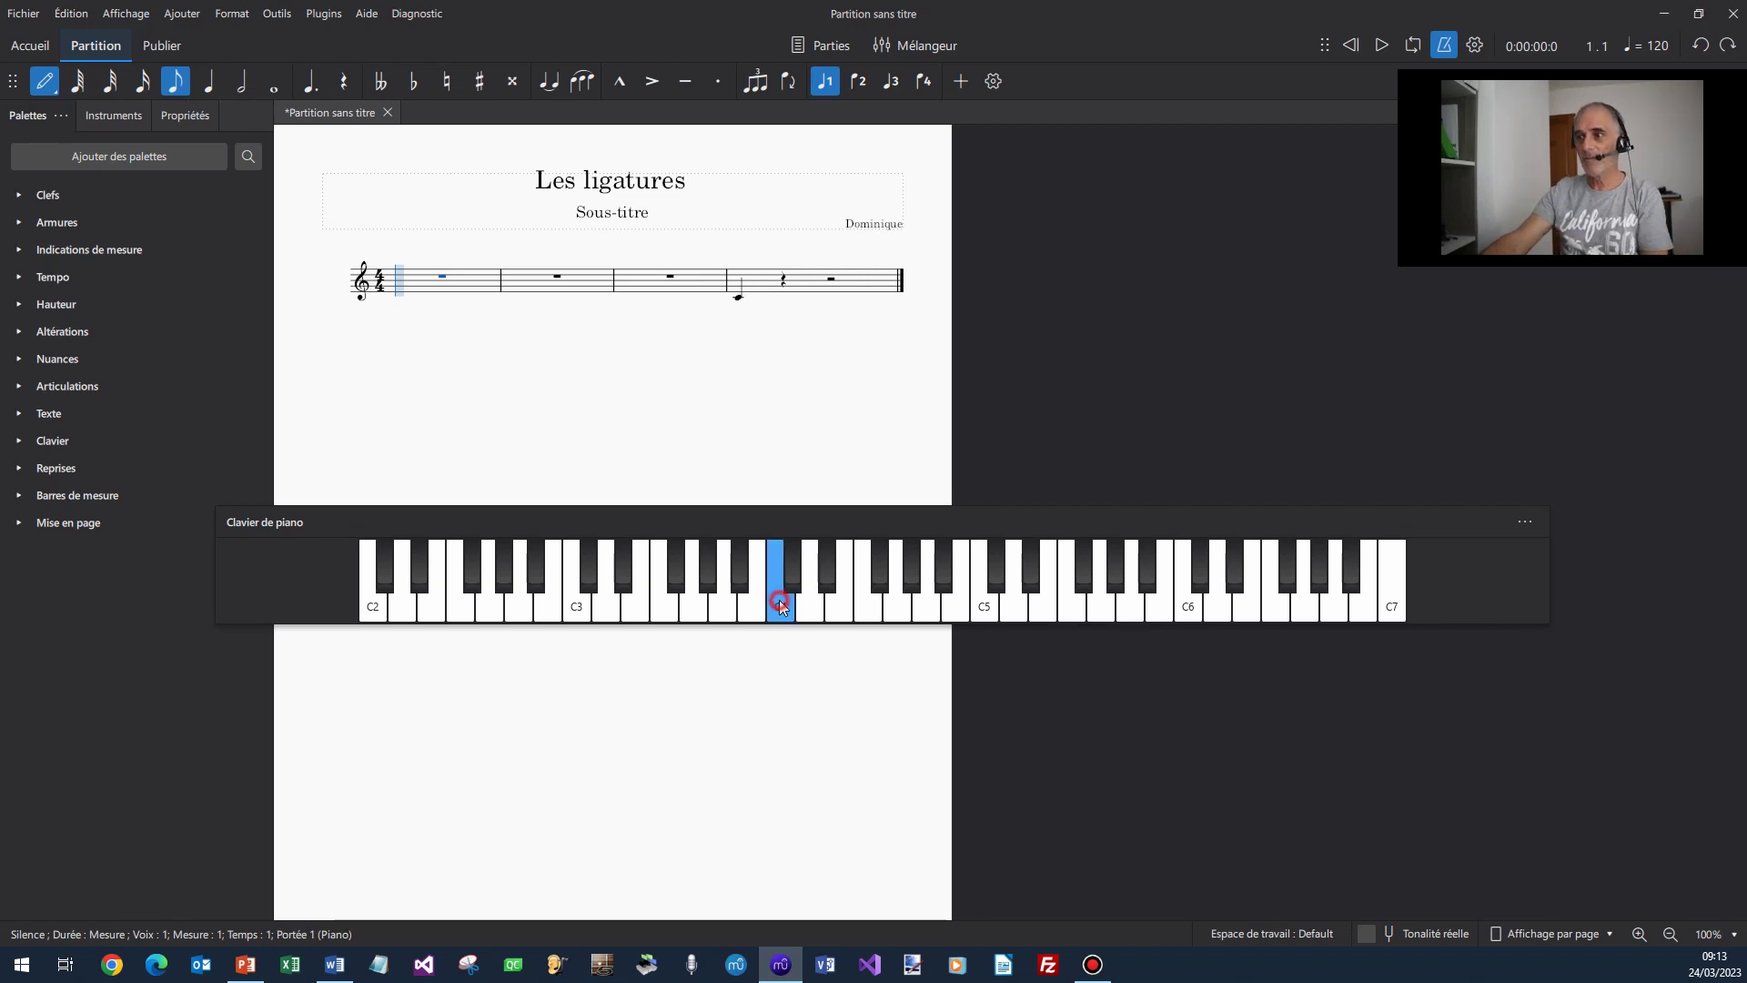
{"action": "left_click", "coordinate": [824, 610]}
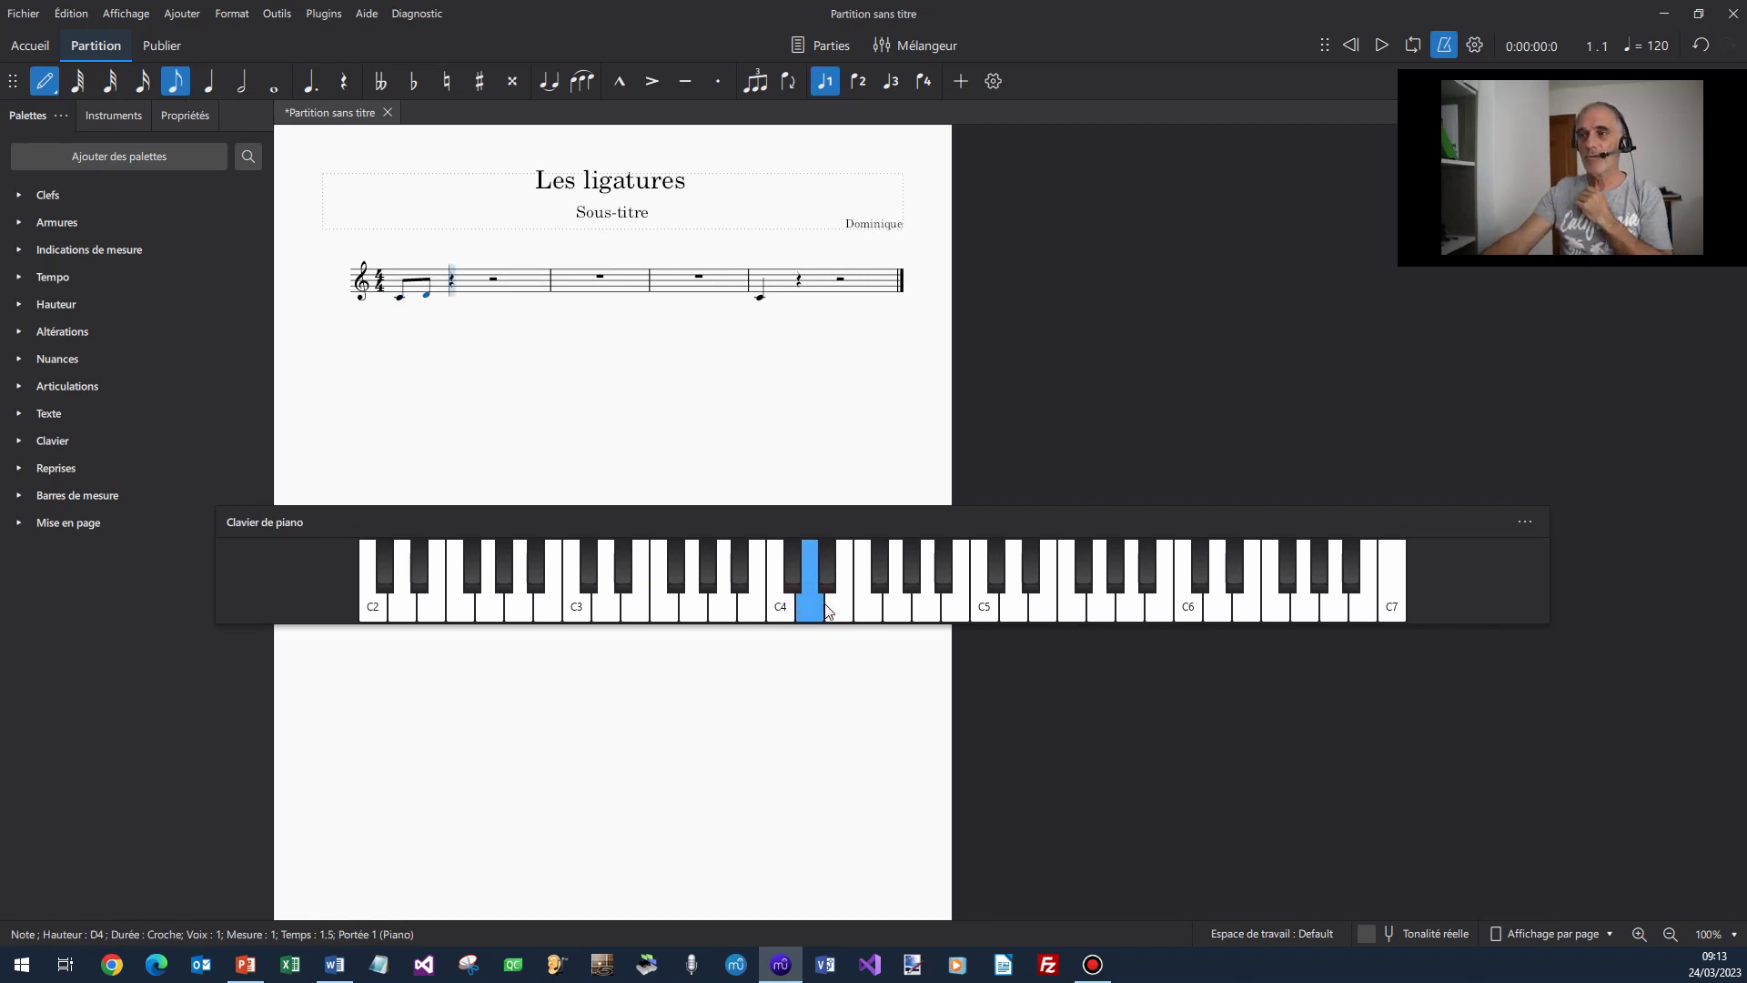
{"action": "left_click", "coordinate": [837, 610]}
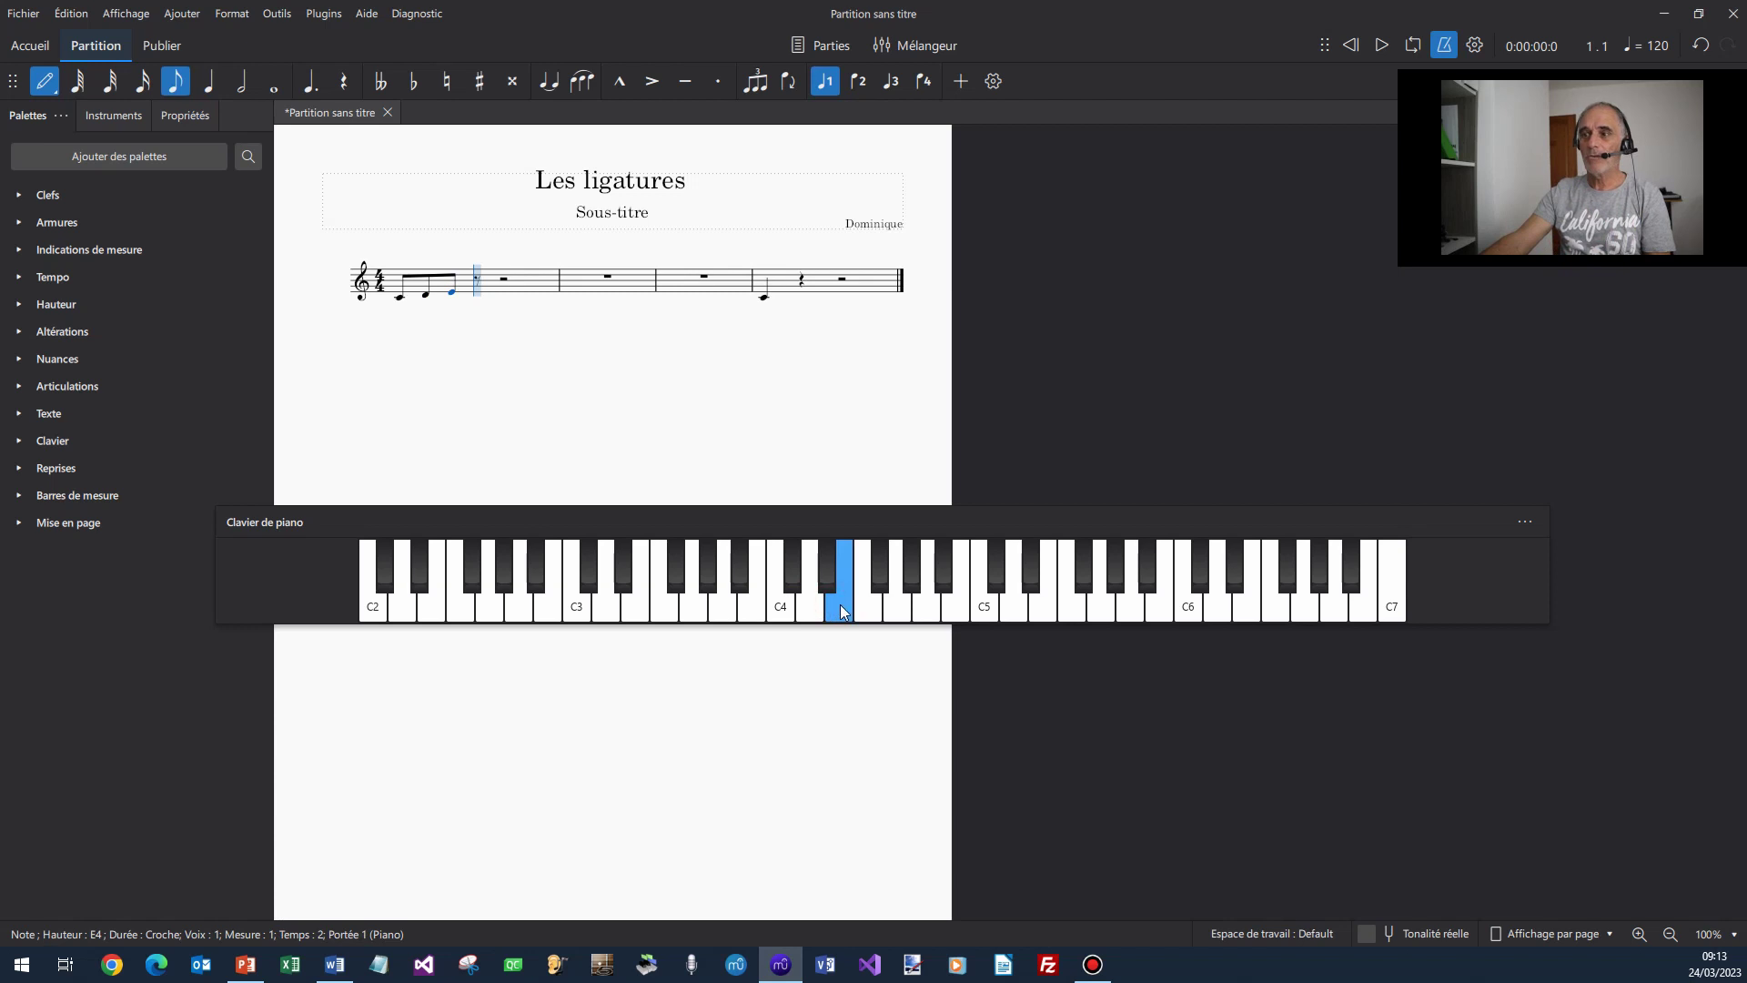
{"action": "left_click", "coordinate": [866, 610]}
{"action": "left_click", "coordinate": [897, 610]}
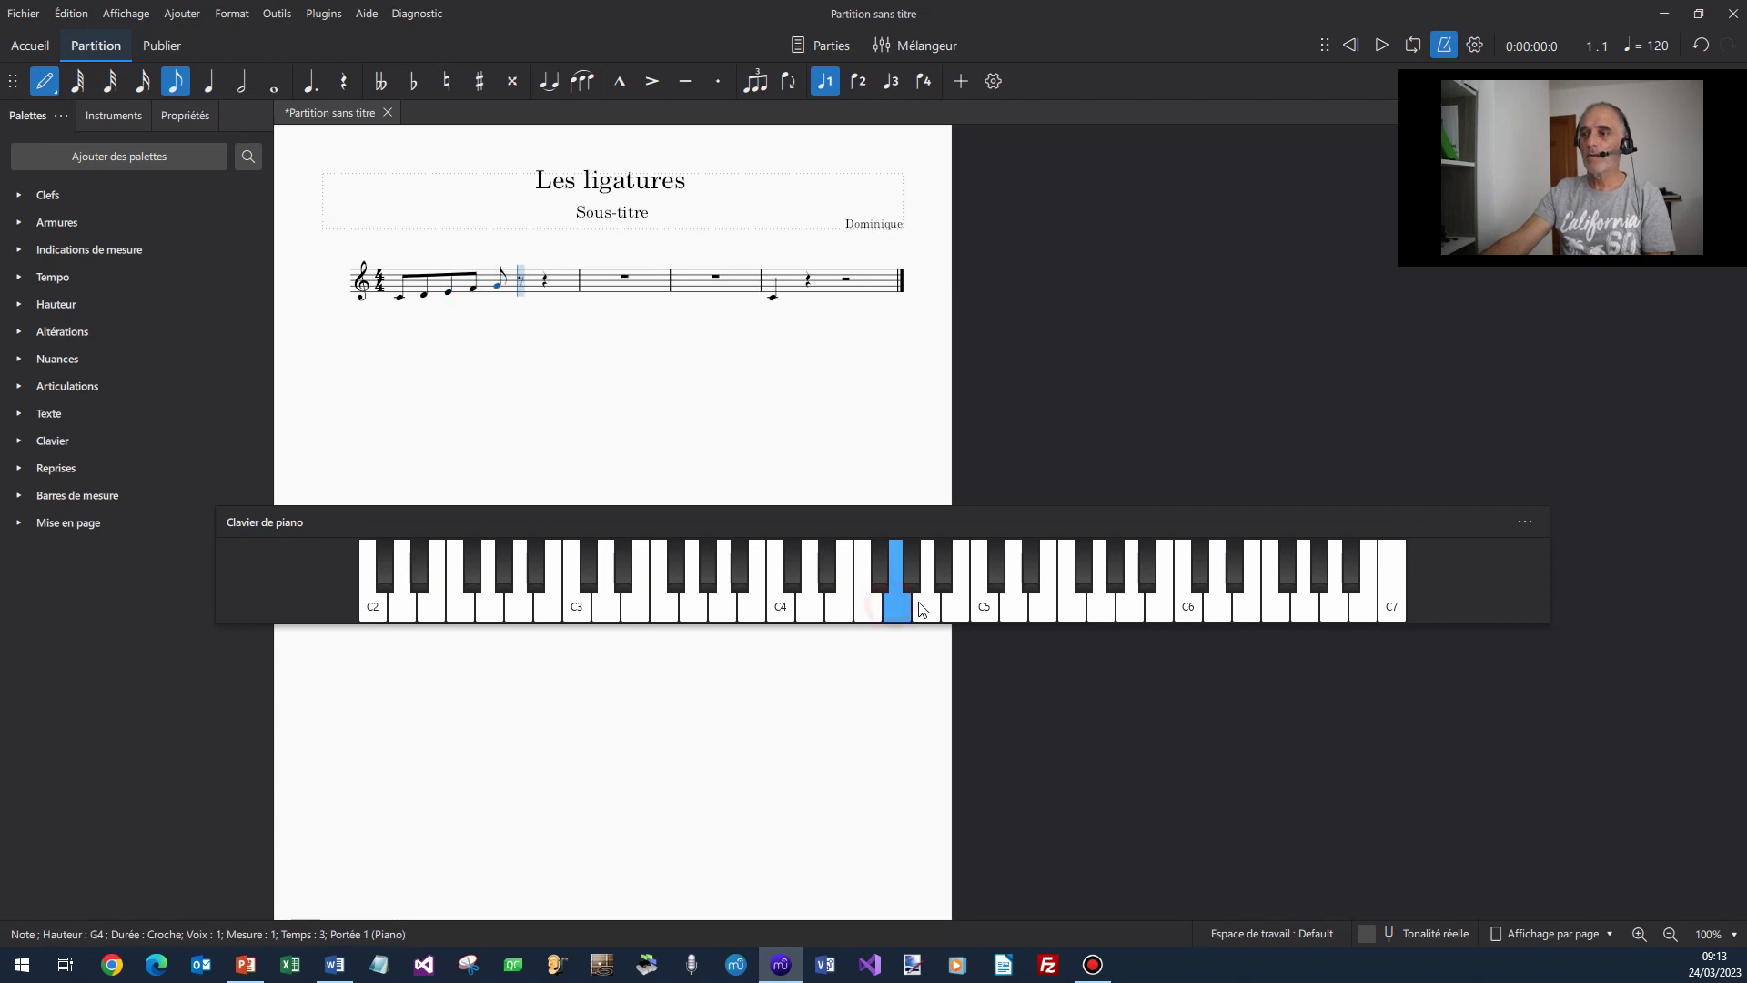
{"action": "left_click", "coordinate": [927, 610]}
{"action": "left_click", "coordinate": [956, 605]}
{"action": "left_click", "coordinate": [987, 607]}
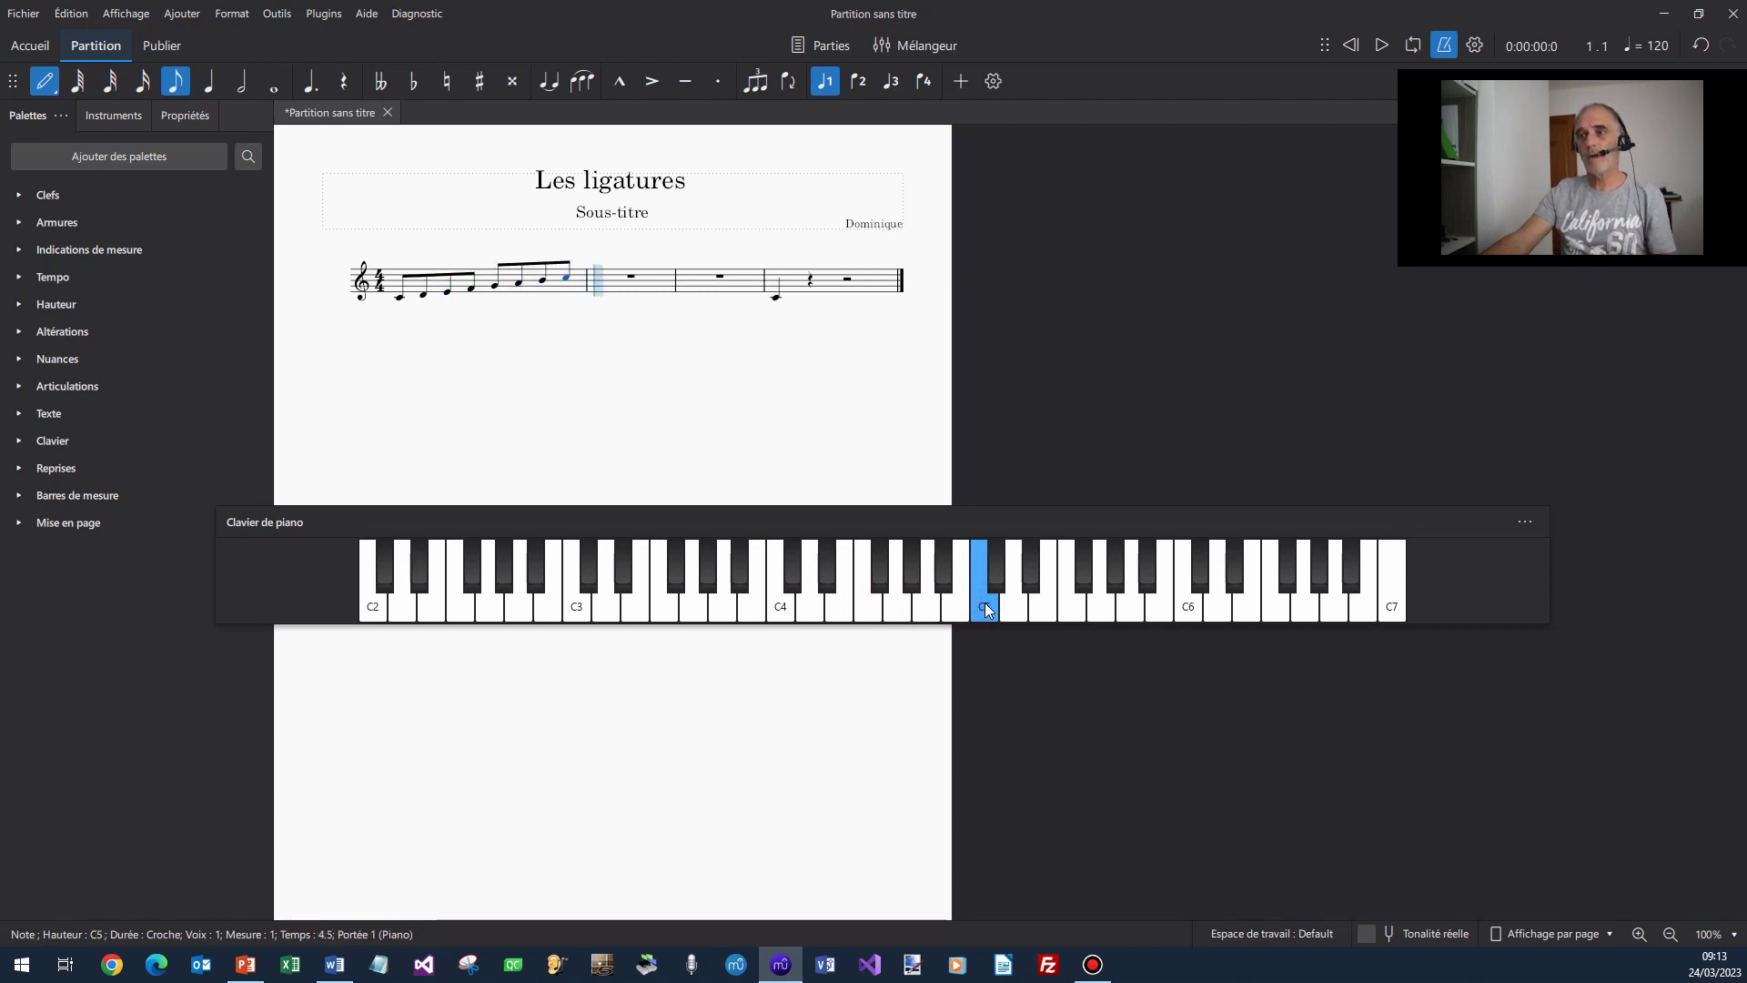
{"action": "key", "text": "Escape"}
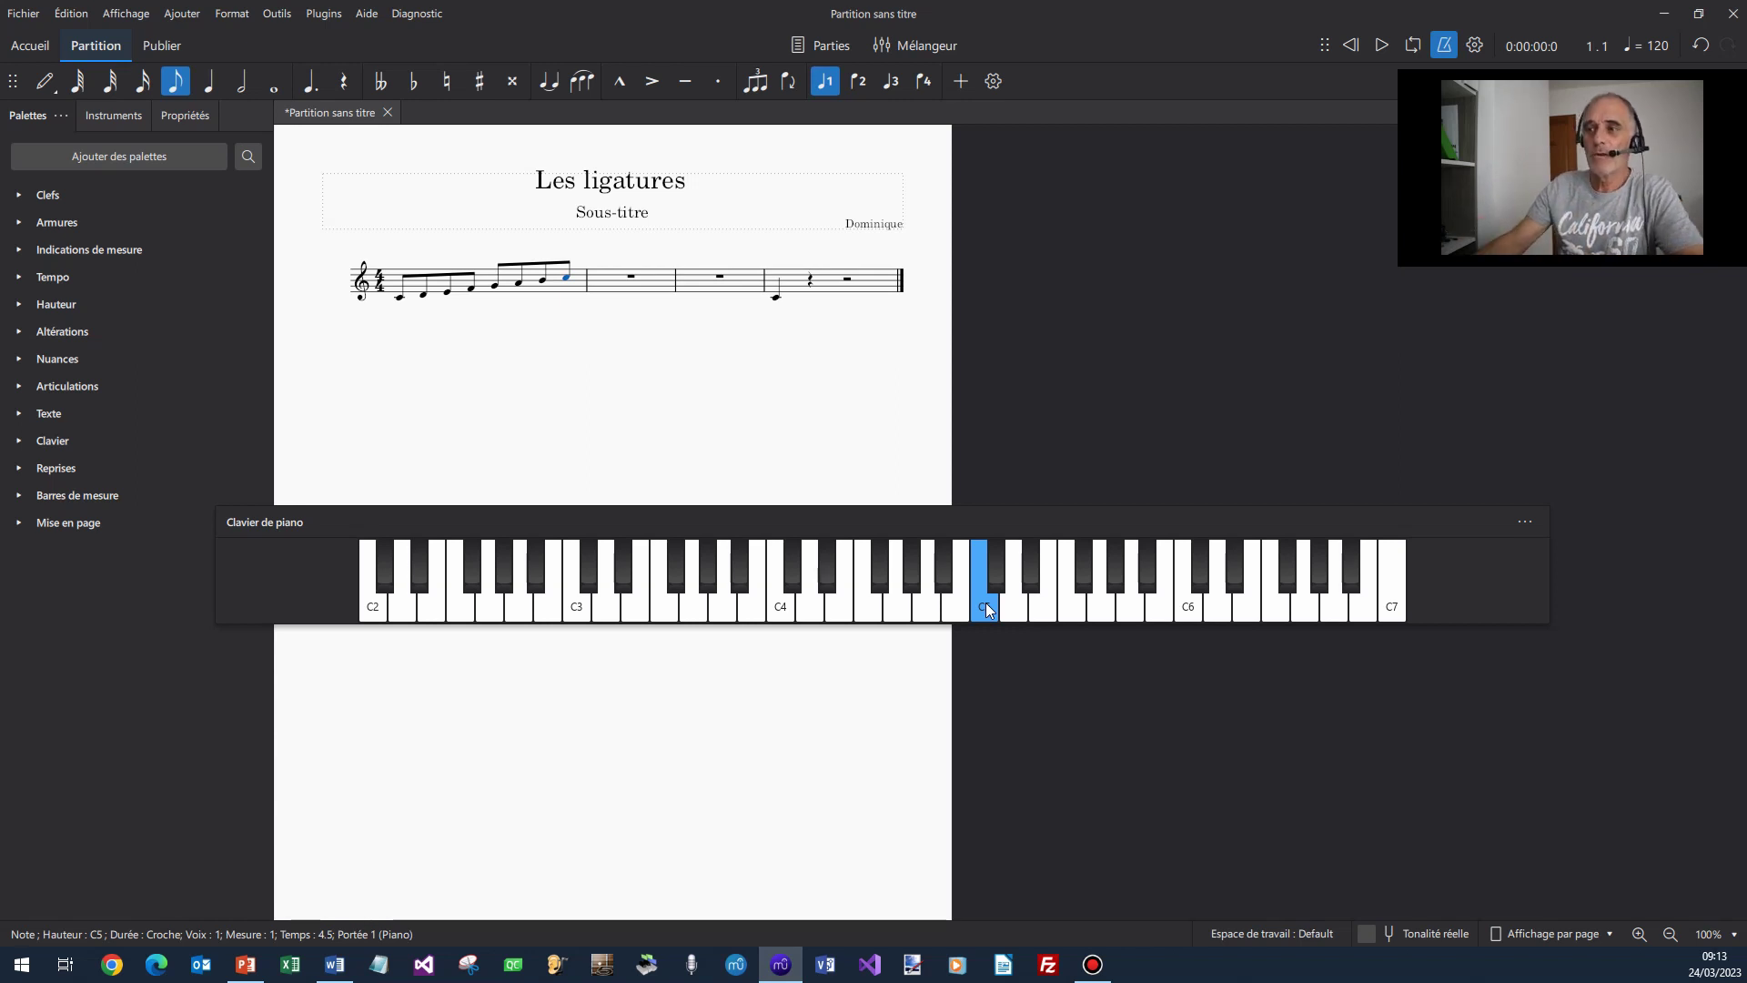
In the 4/4 time signature's properties, break the 1/8 beam groups so the eighth notes are beamed in pairs
{"action": "left_click", "coordinate": [380, 286]}
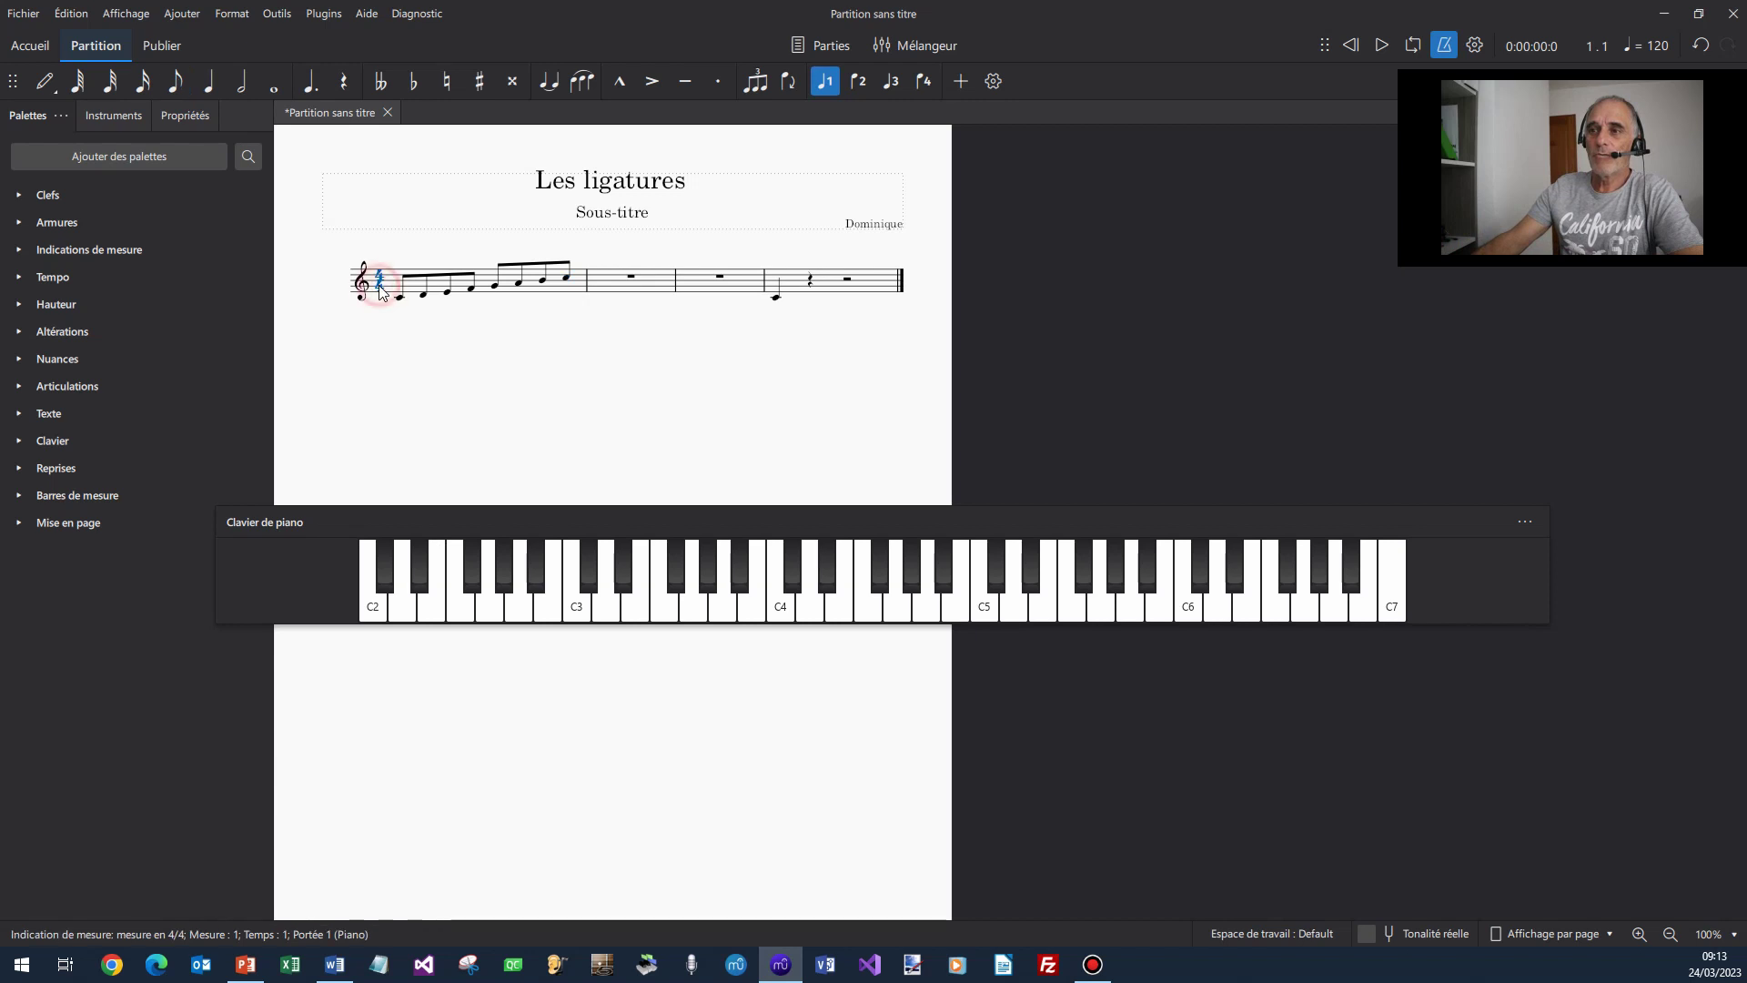
{"action": "right_click", "coordinate": [381, 289]}
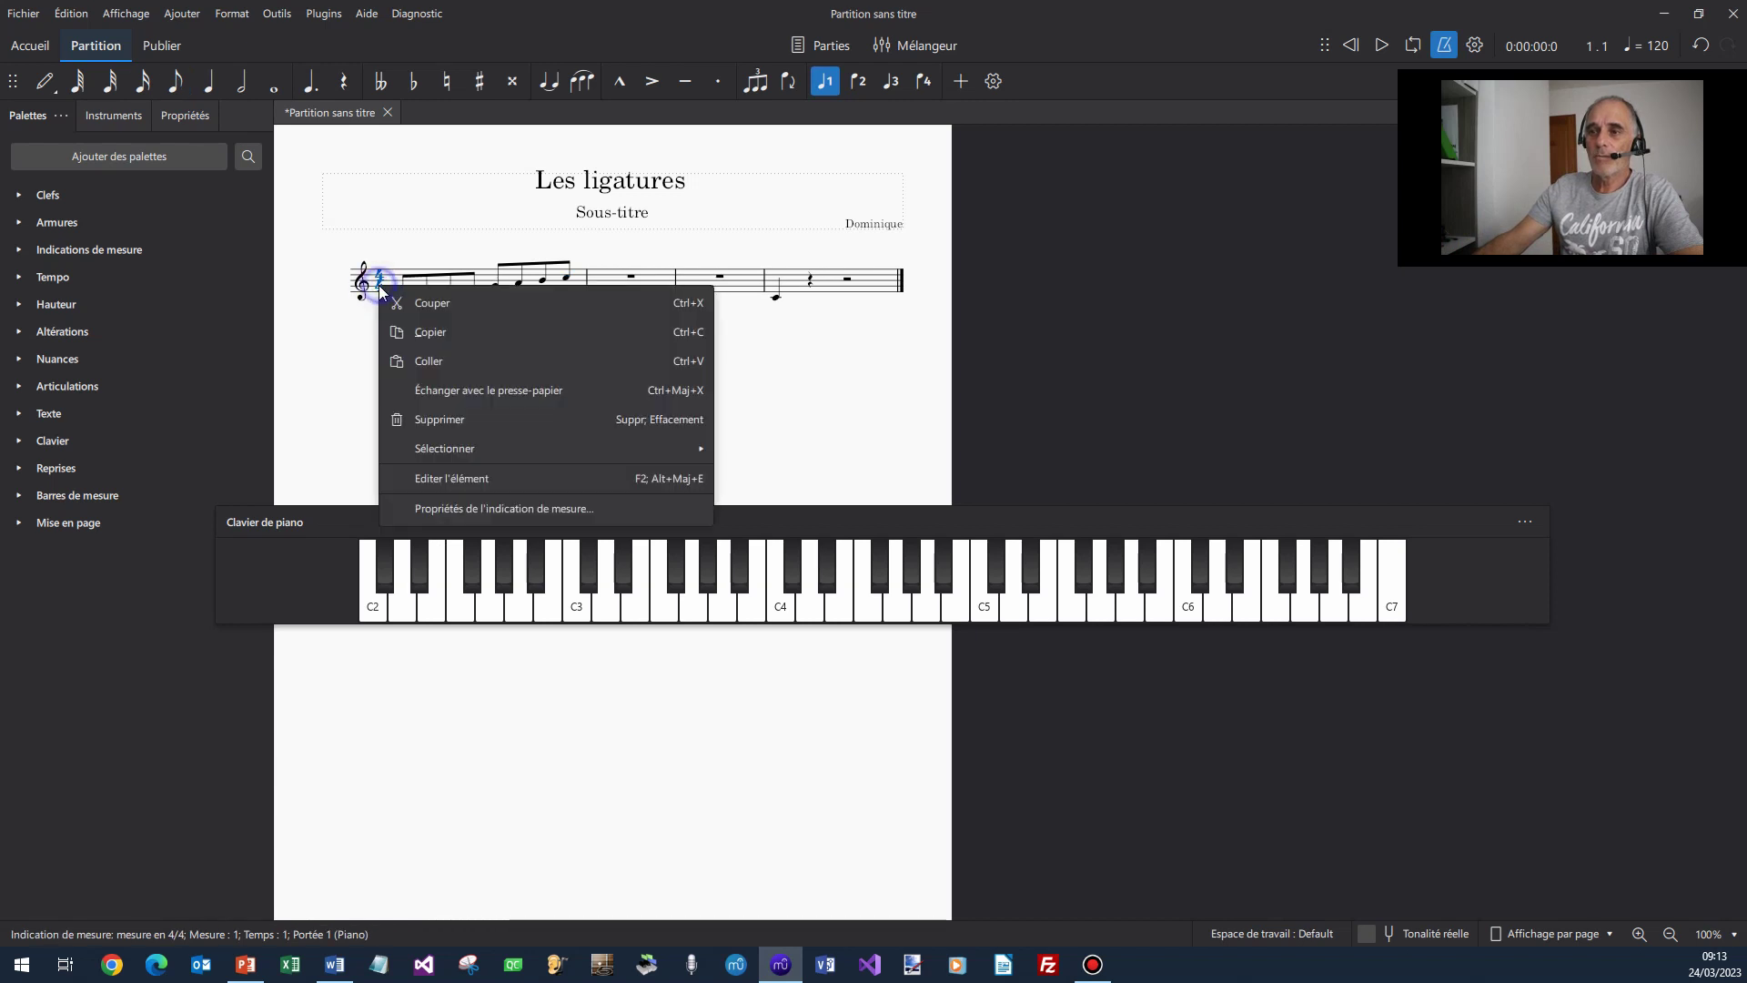
{"action": "left_click", "coordinate": [523, 508]}
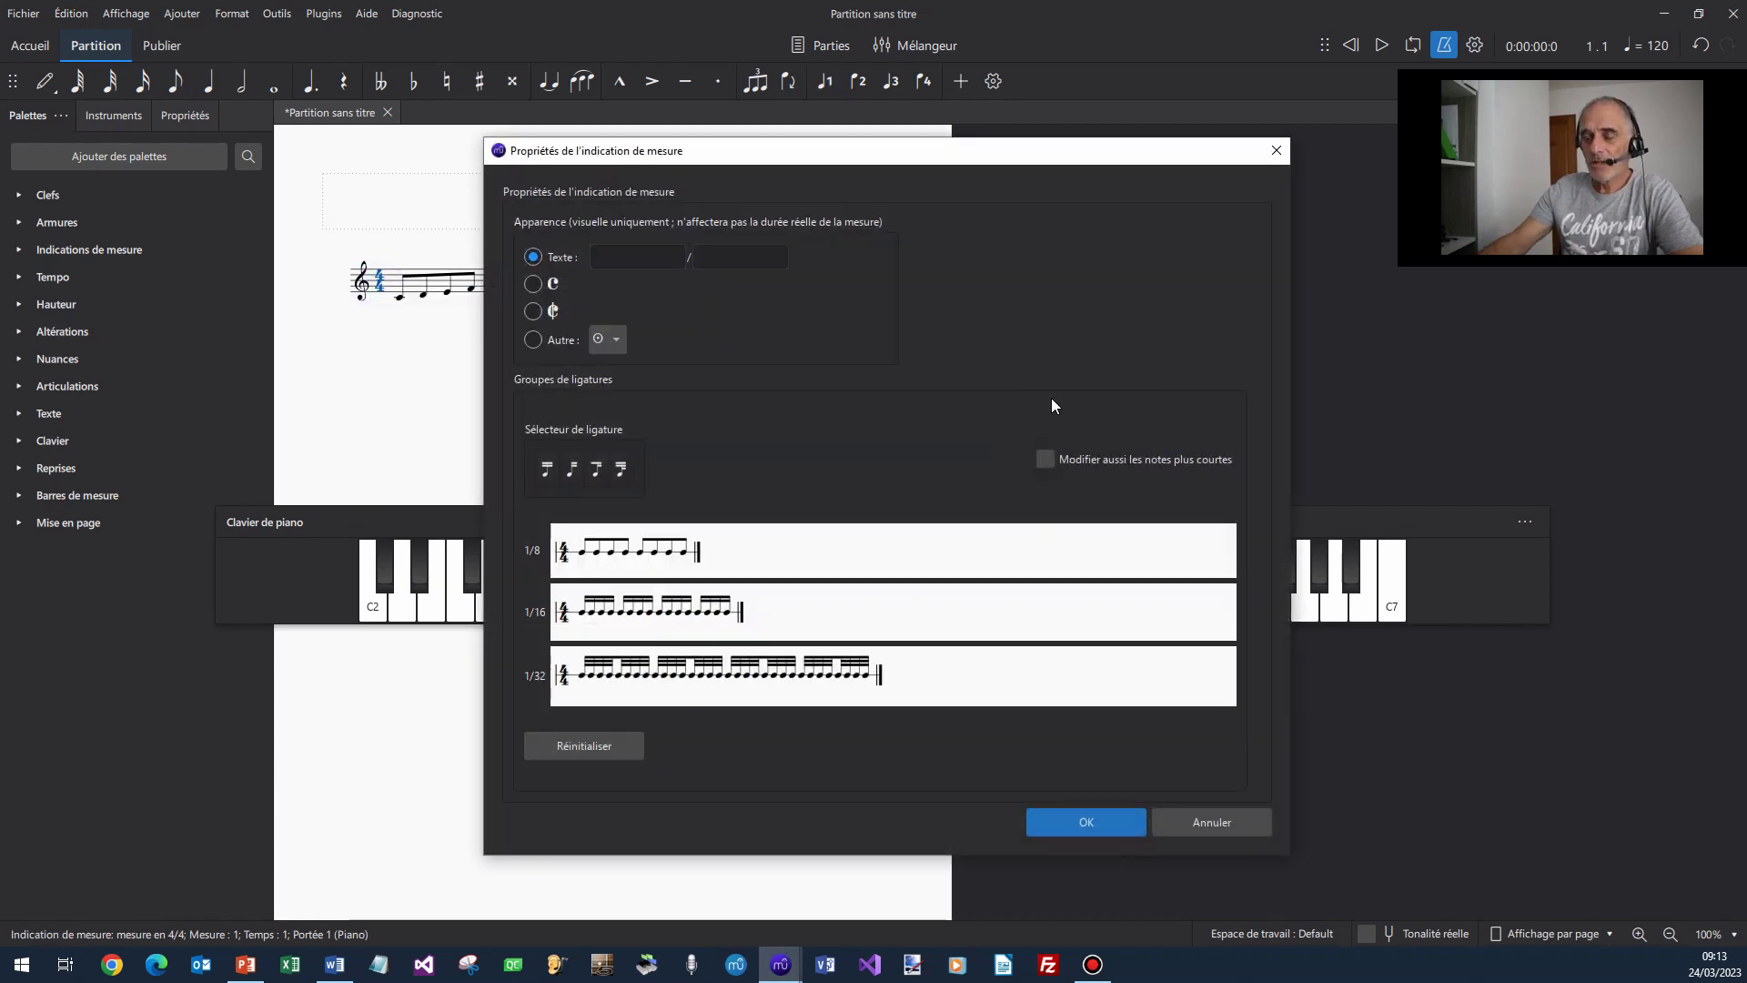
{"action": "left_click", "coordinate": [596, 472]}
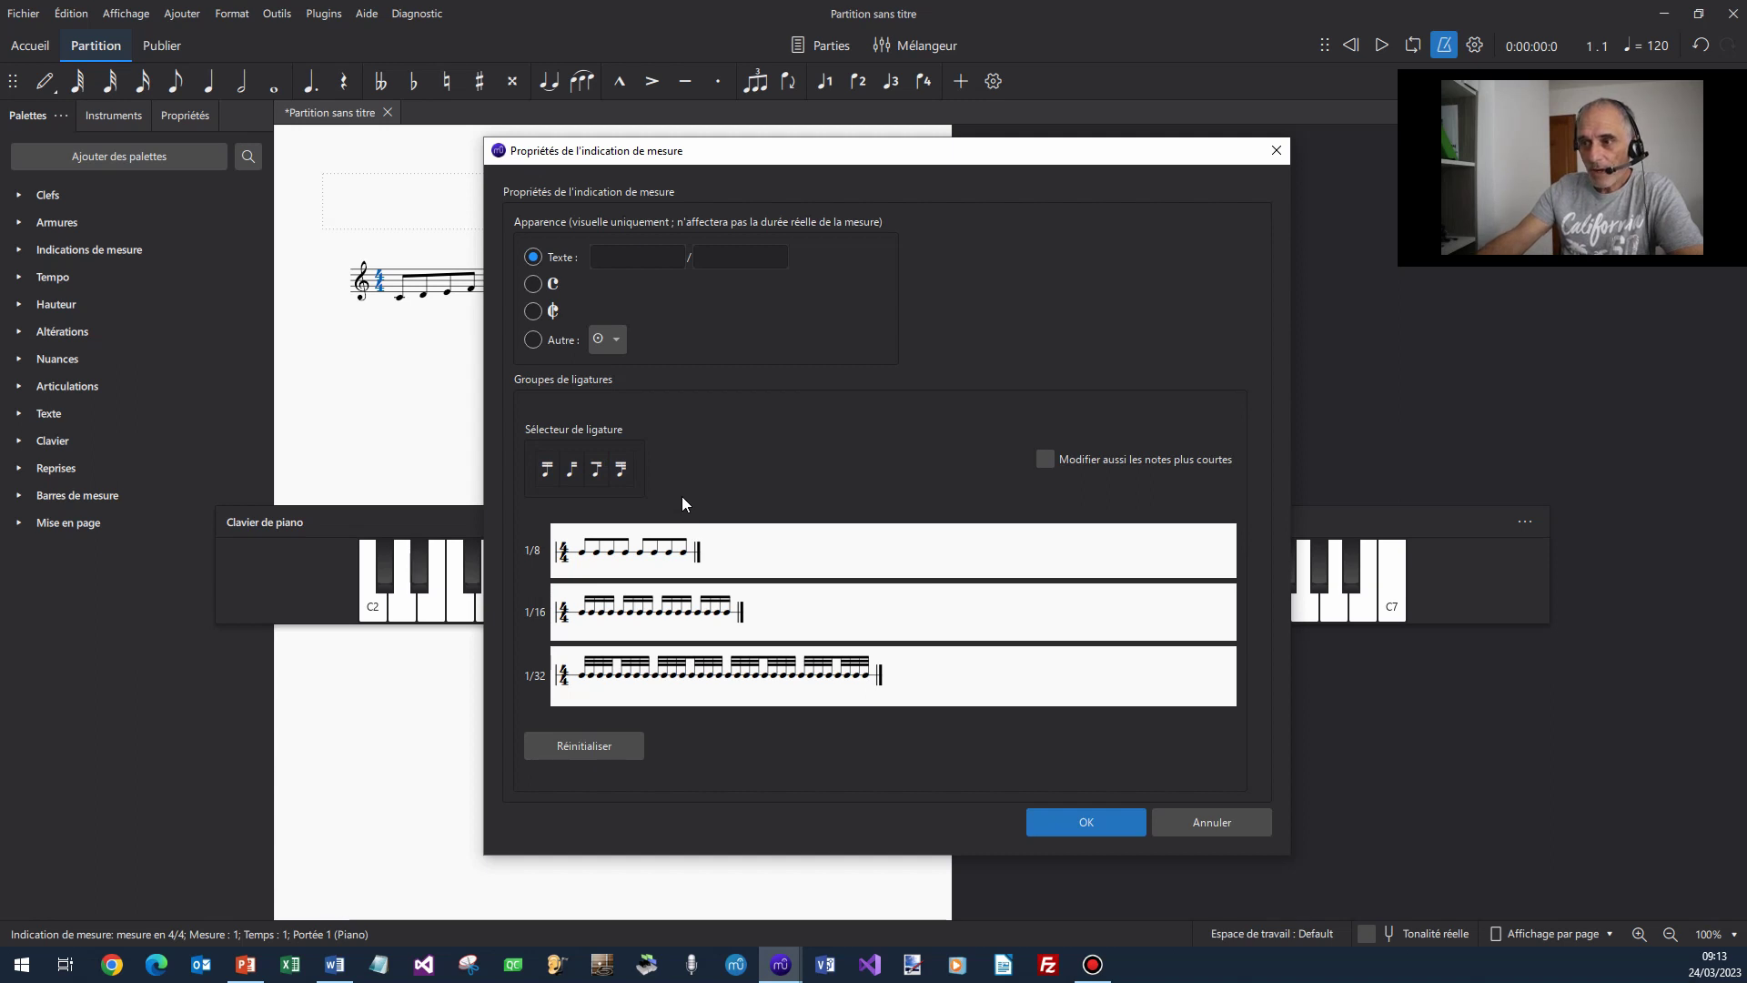
{"action": "left_click", "coordinate": [612, 557]}
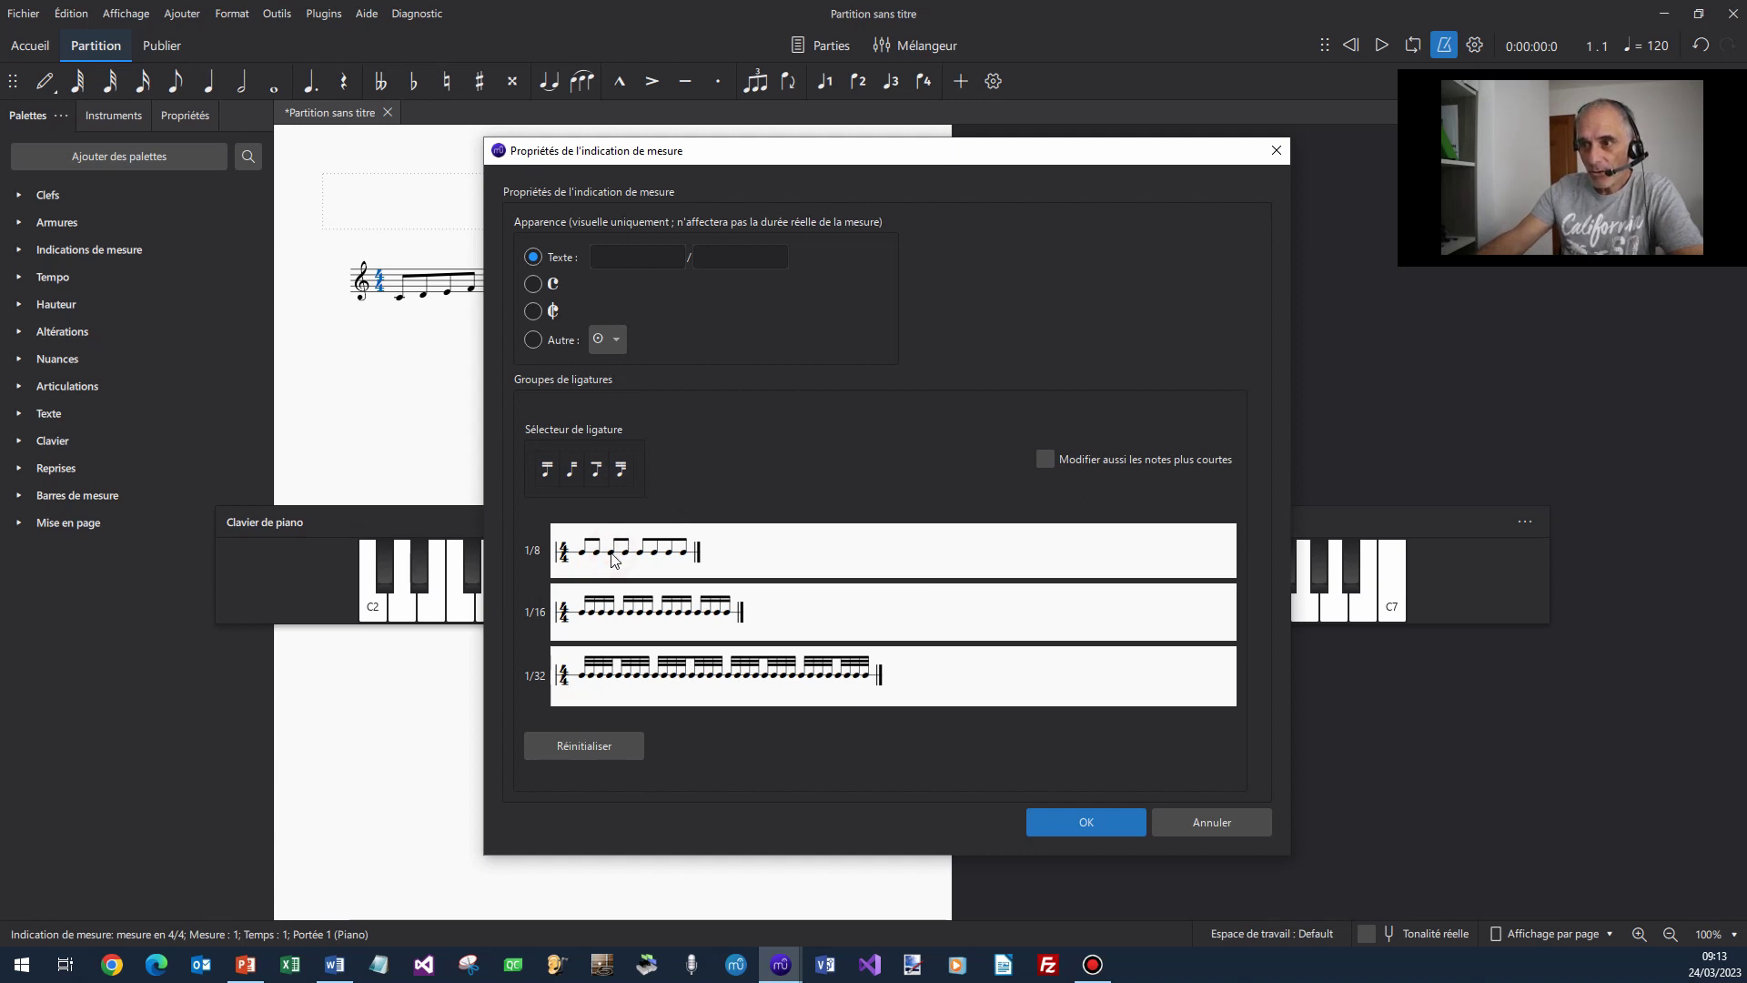
{"action": "left_click", "coordinate": [664, 555]}
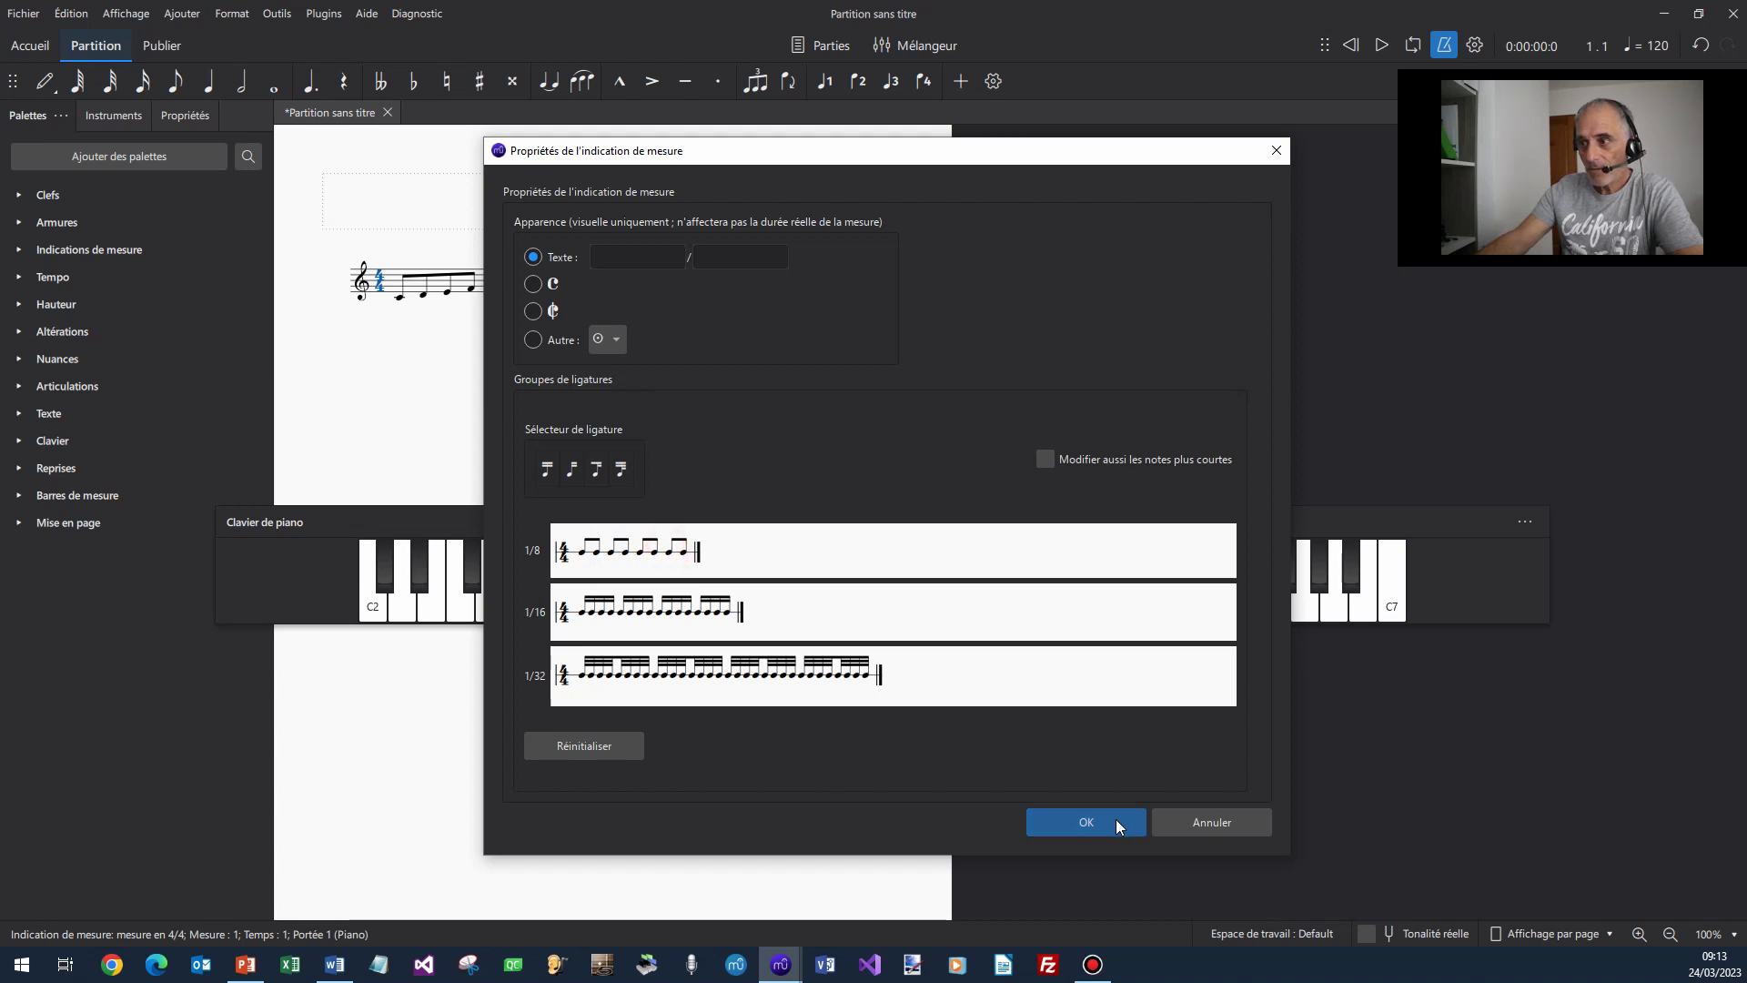
{"action": "left_click", "coordinate": [1116, 821]}
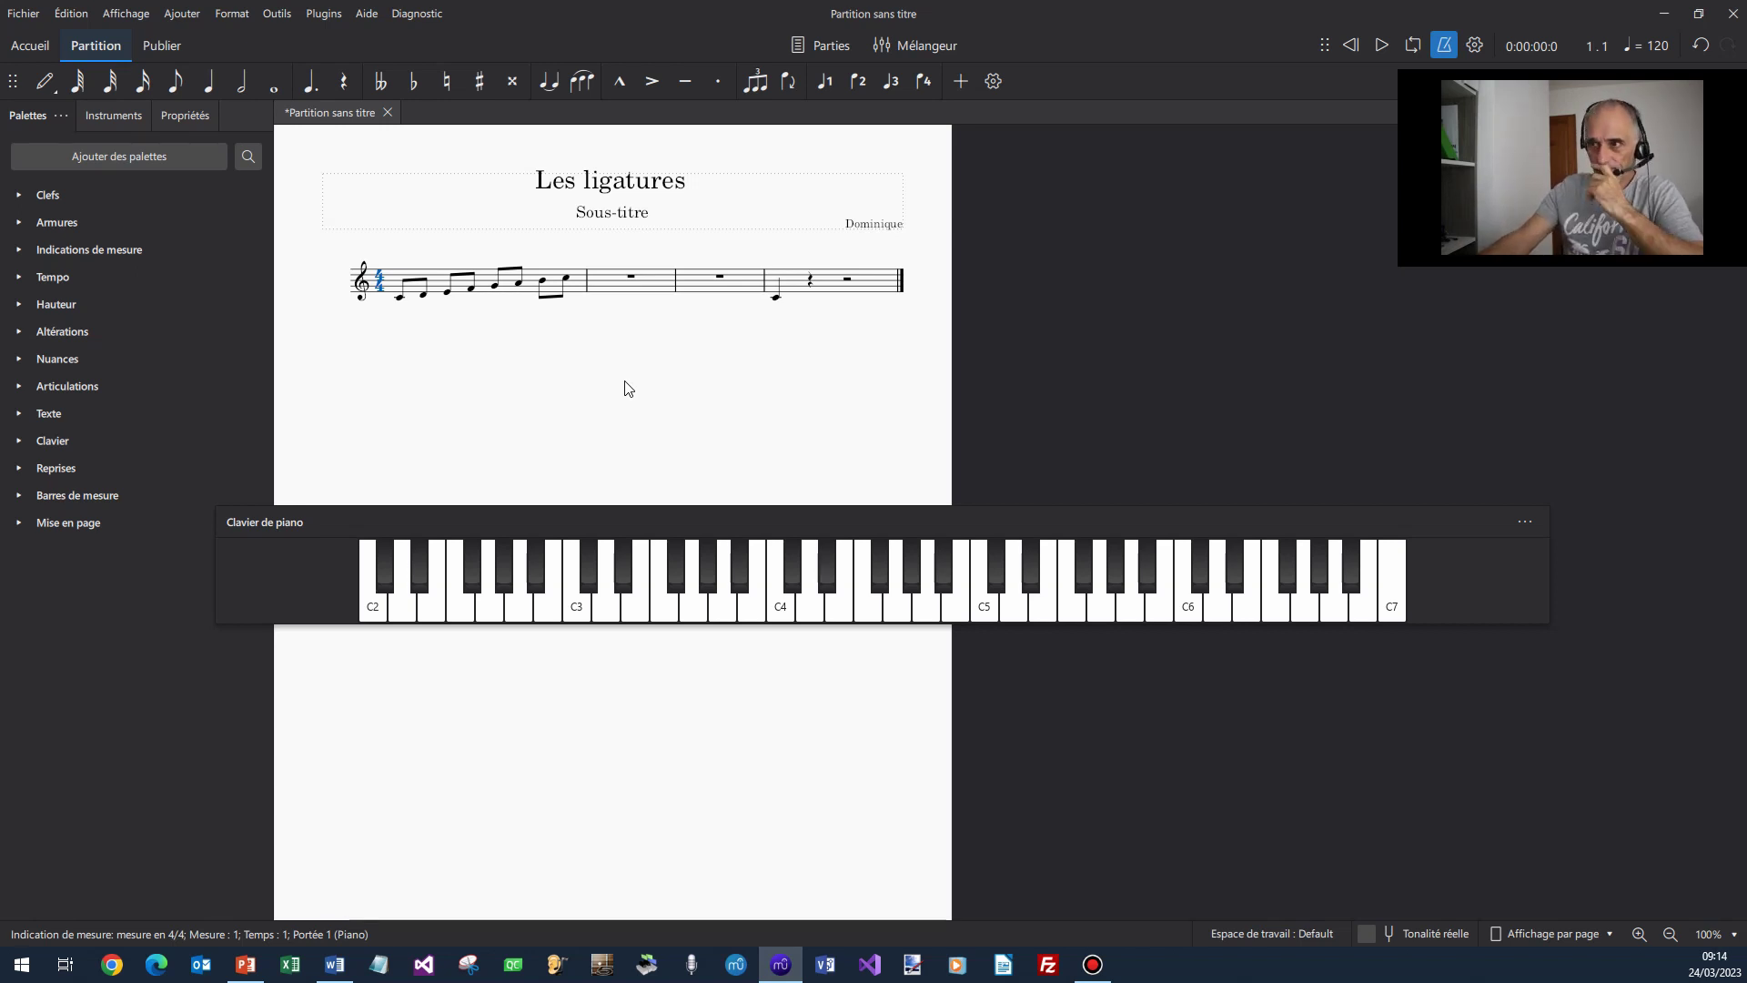
Insert 2 empty measures at the end of the score
{"action": "right_click", "coordinate": [853, 293]}
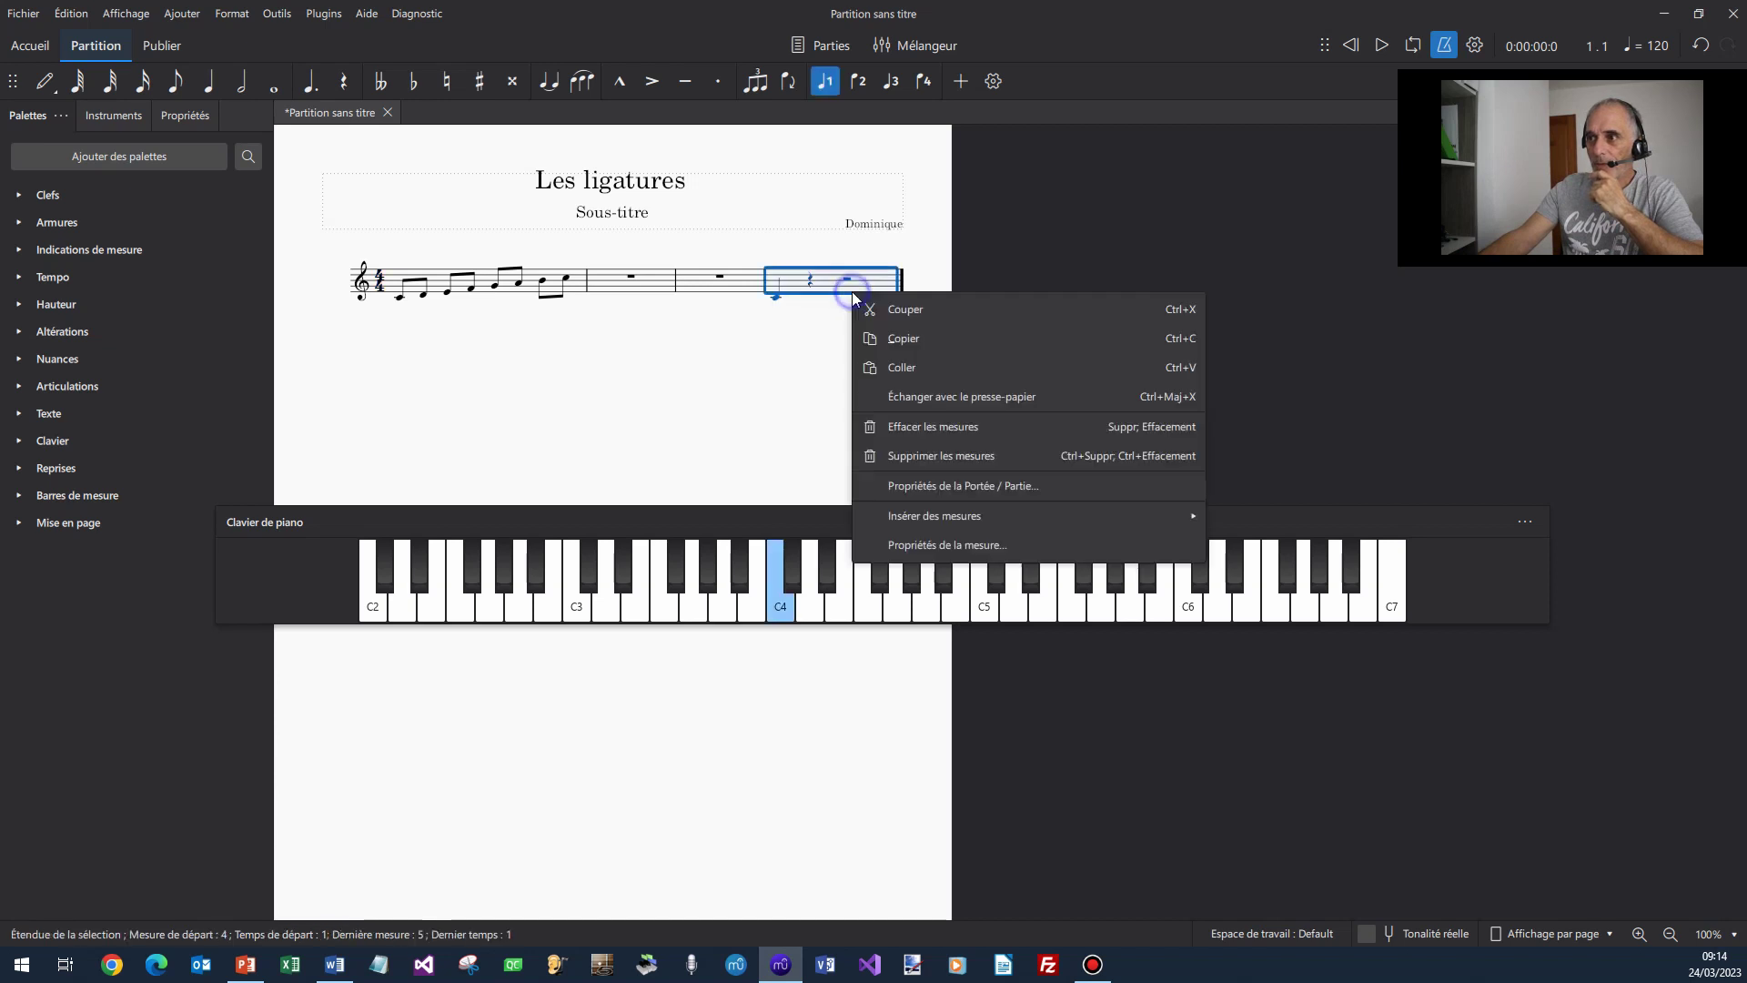
{"action": "mouse_move", "coordinate": [993, 510]}
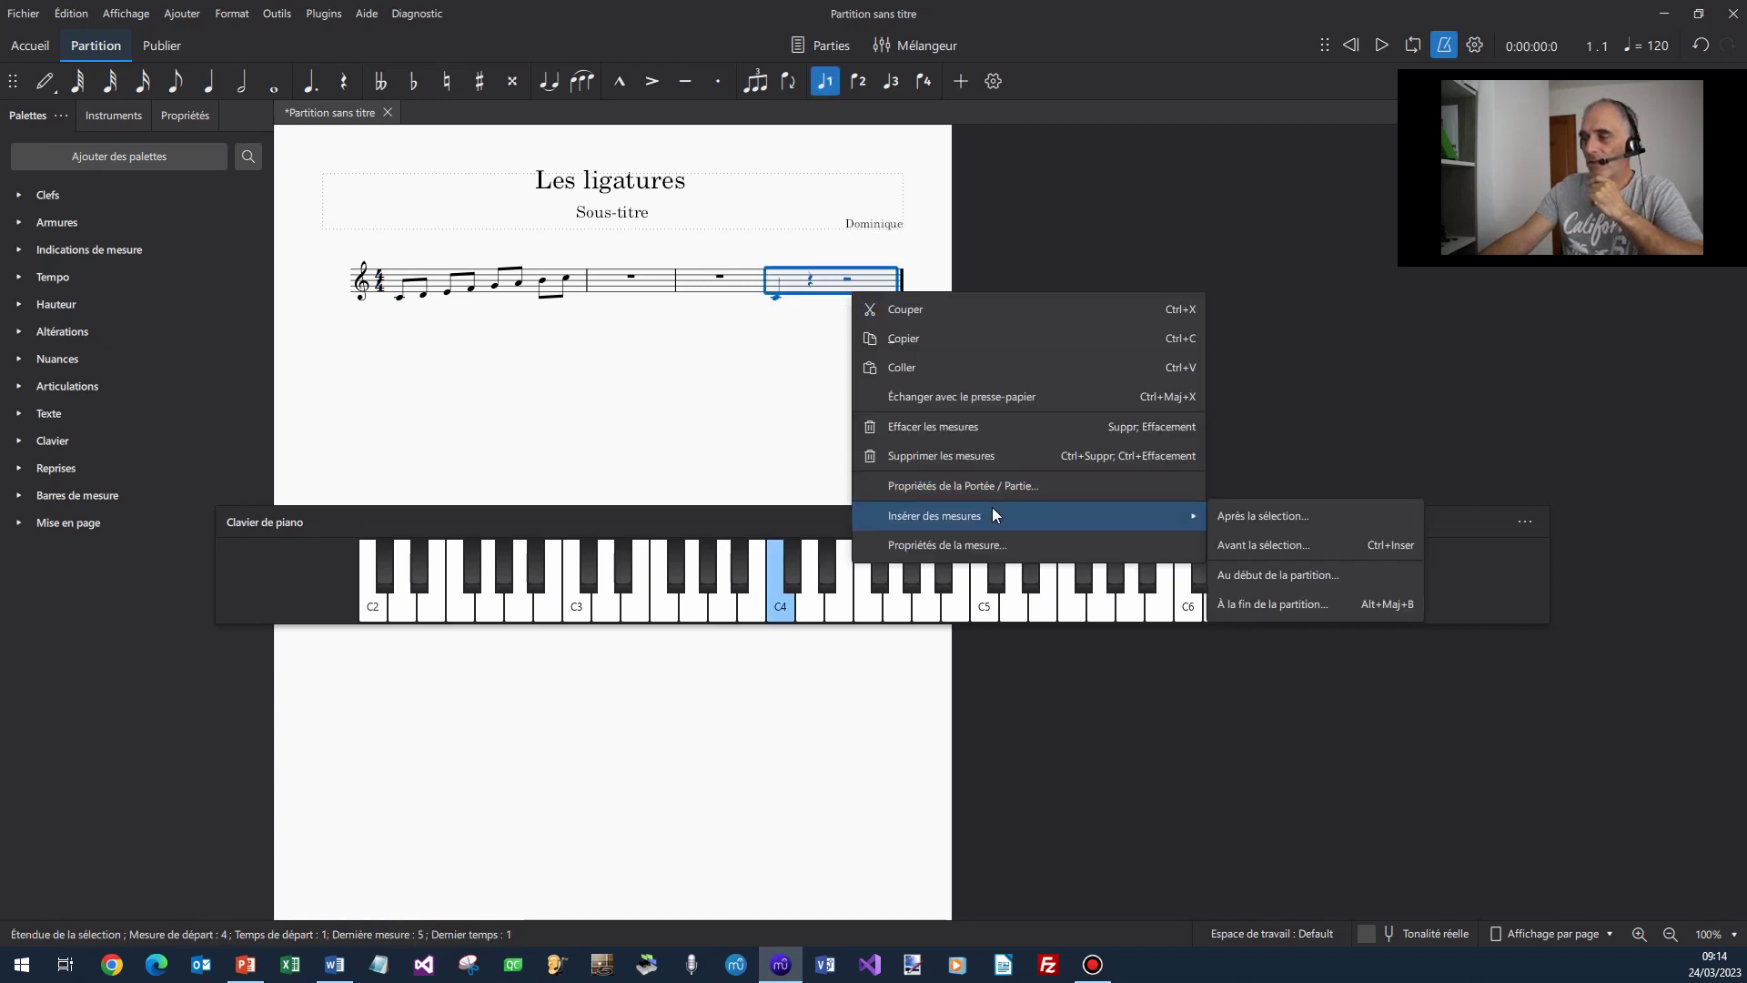
{"action": "left_click", "coordinate": [1283, 601]}
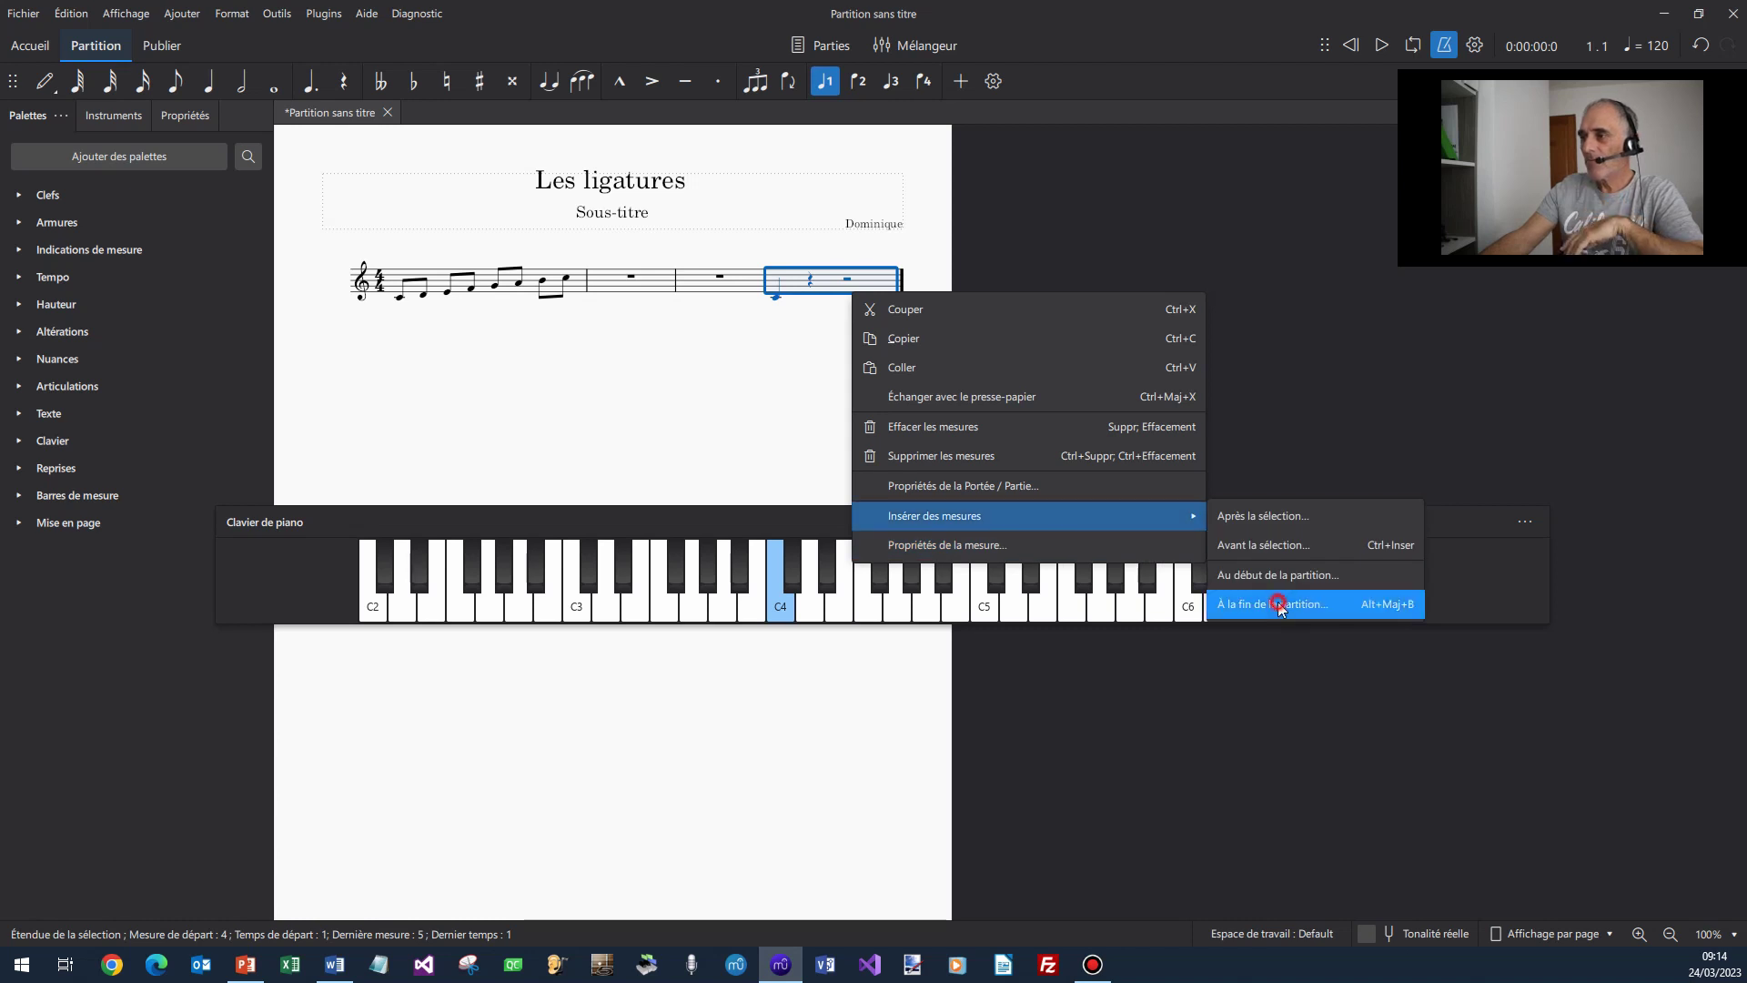
{"action": "left_click", "coordinate": [1002, 462]}
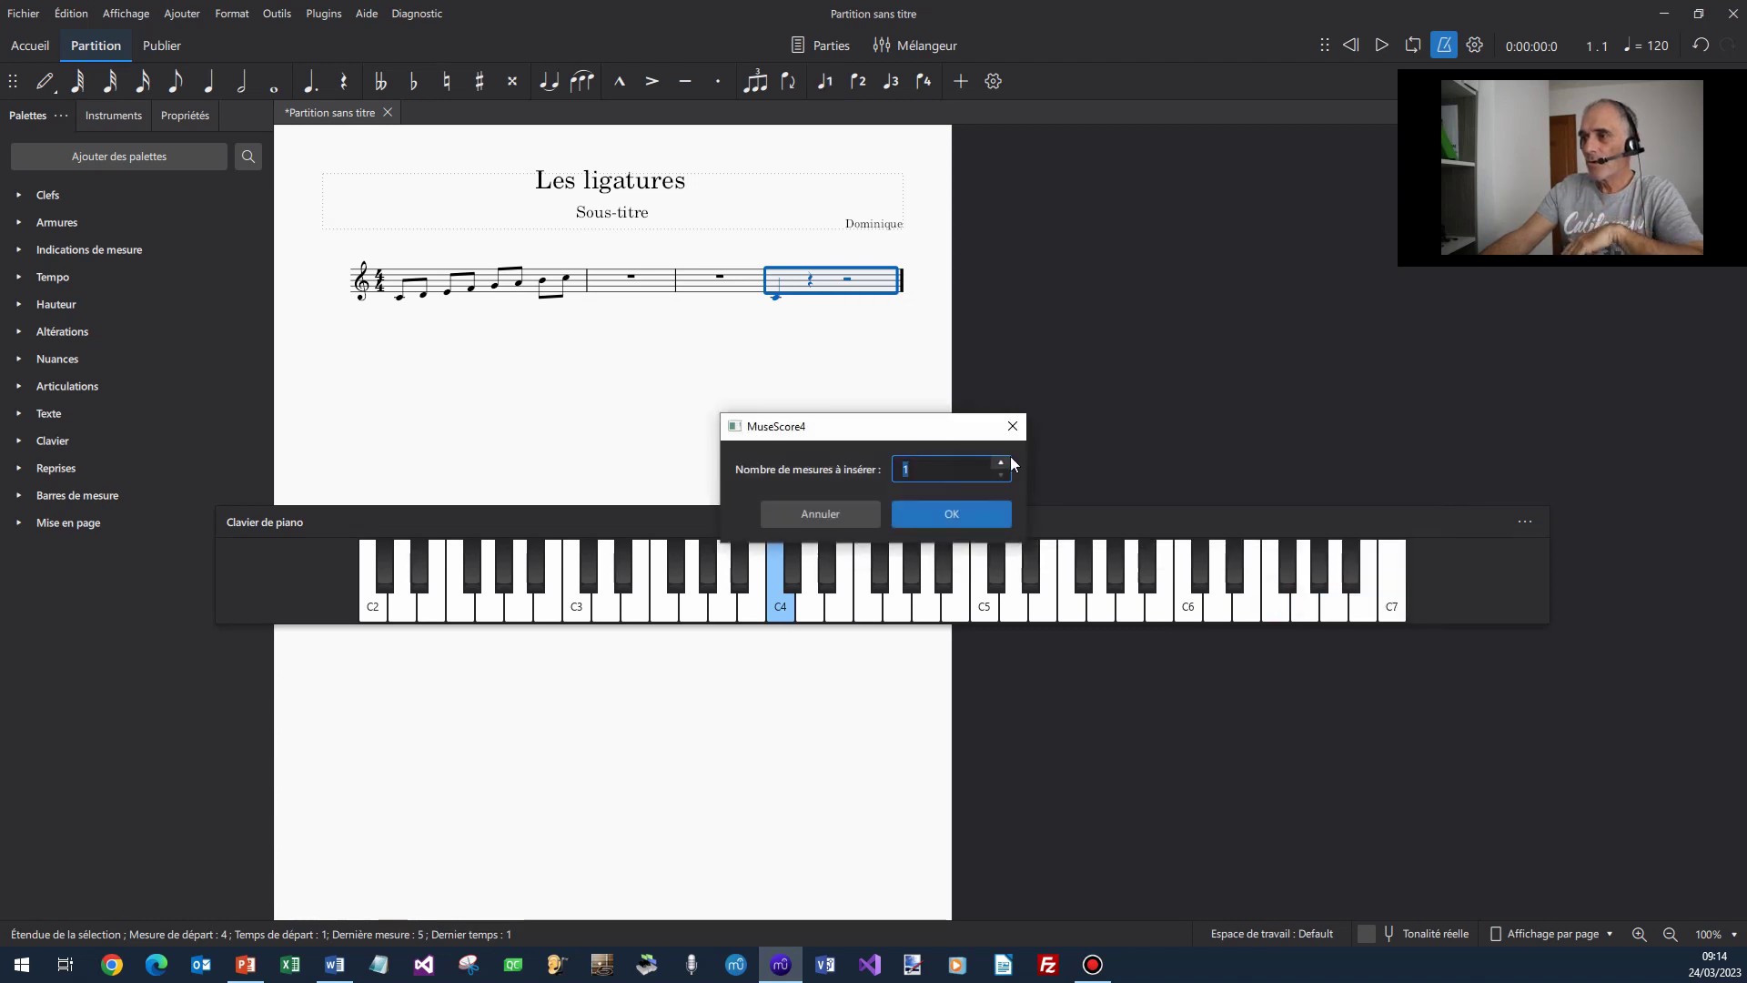
{"action": "left_click", "coordinate": [954, 511]}
{"action": "left_click", "coordinate": [783, 419]}
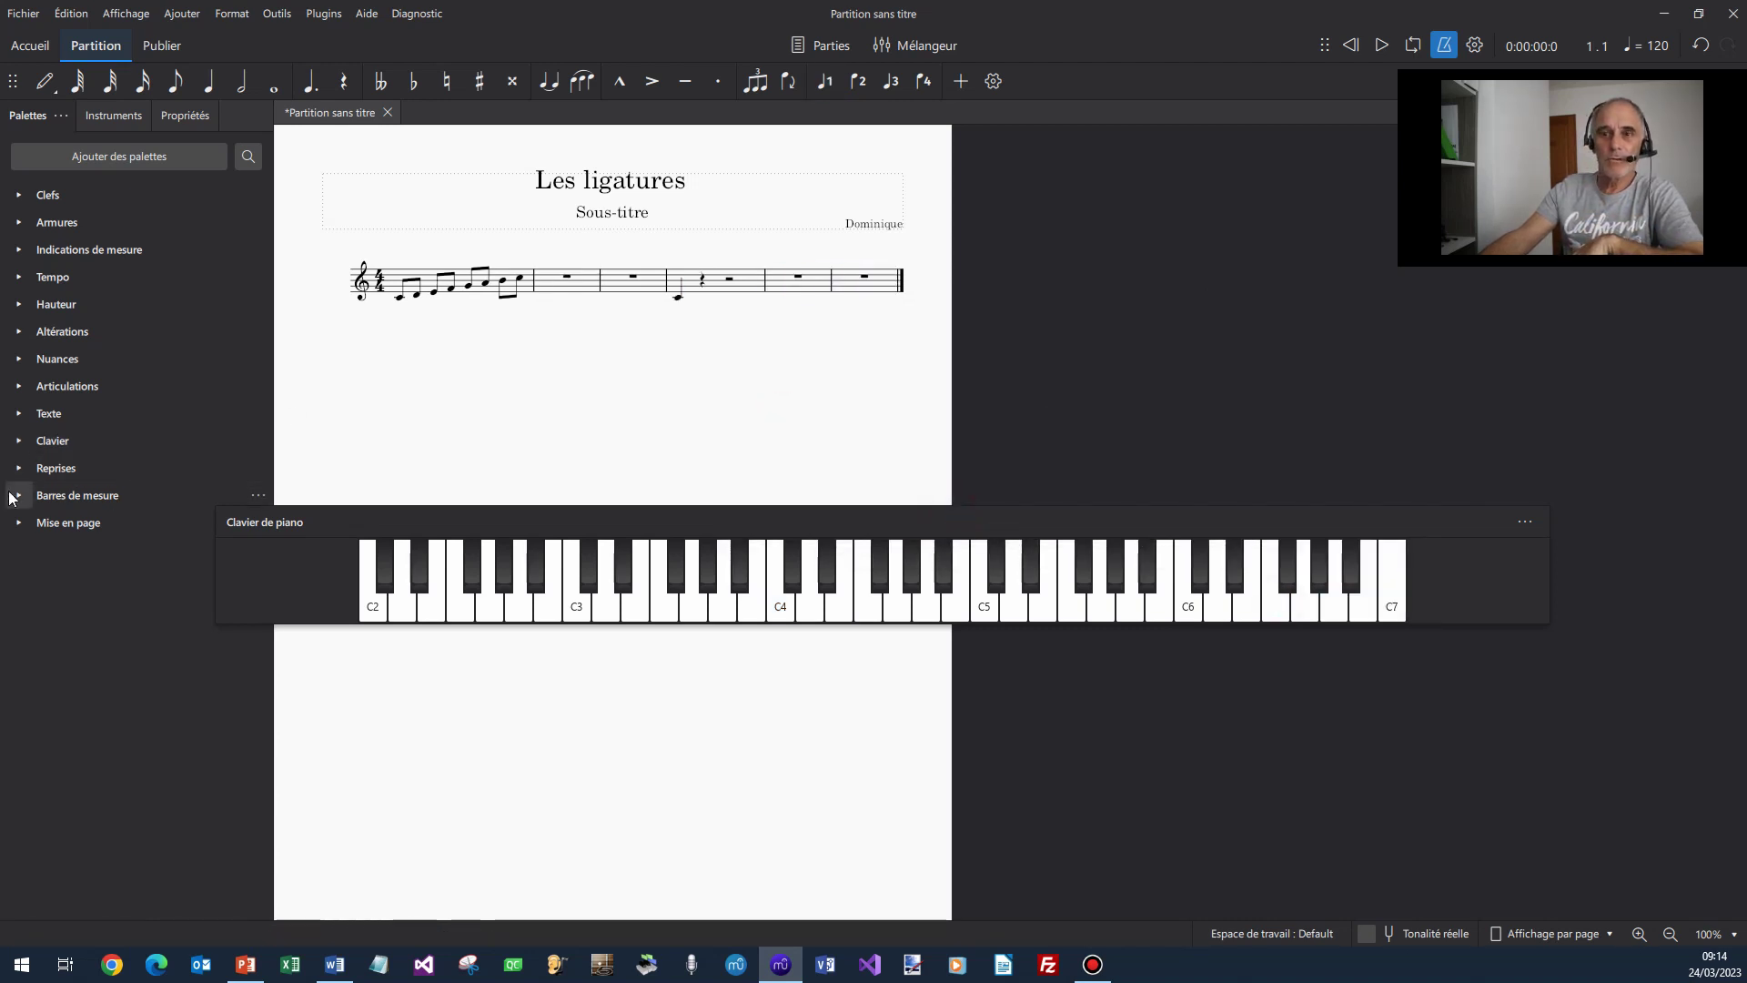
Add a system break after the fourth measure
{"action": "left_click", "coordinate": [19, 522]}
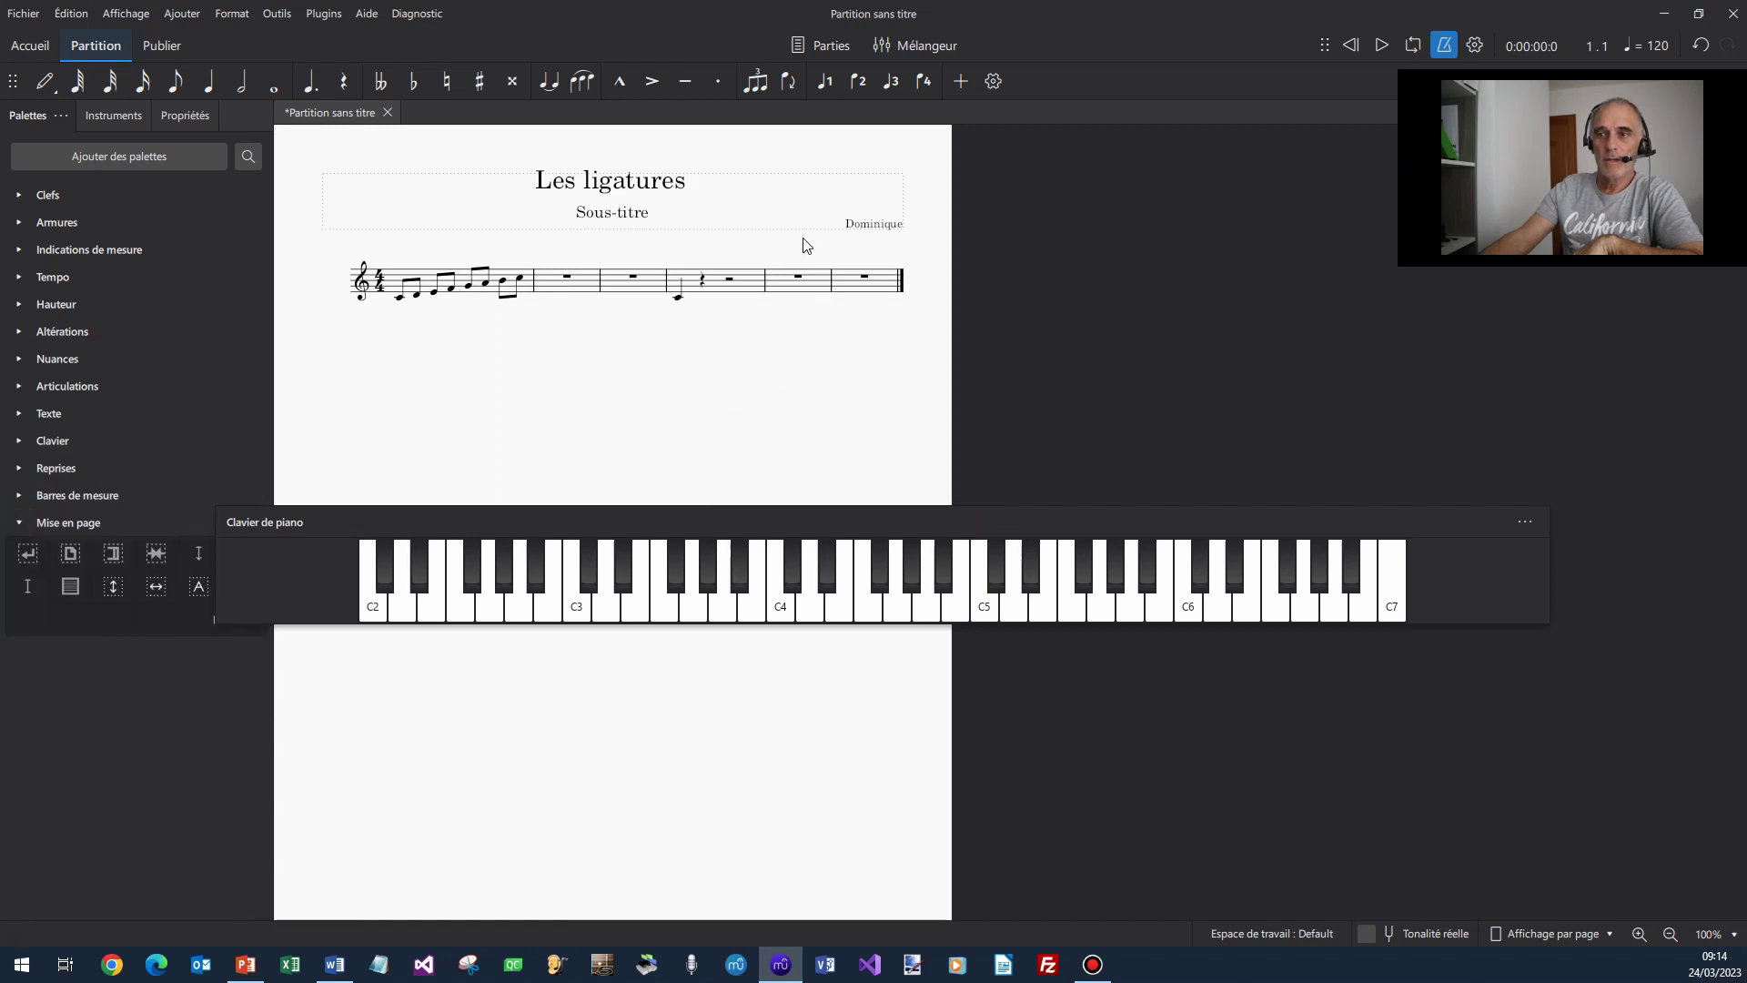
{"action": "left_click", "coordinate": [741, 284]}
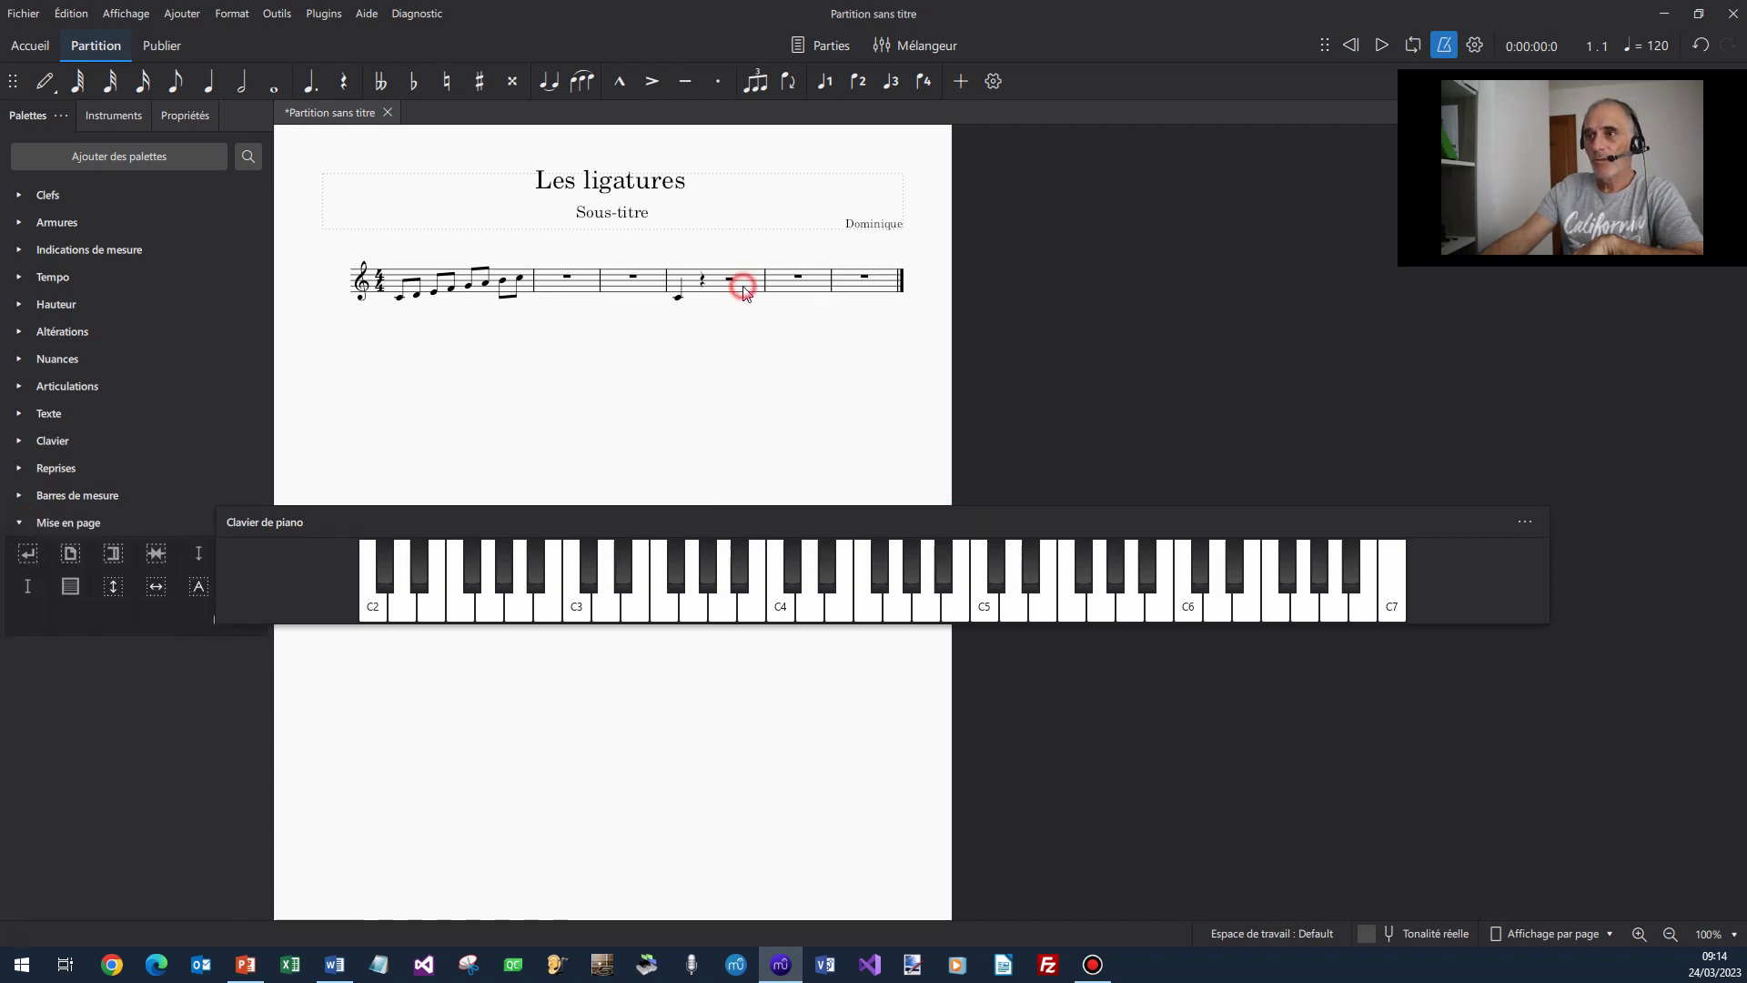
{"action": "left_click", "coordinate": [28, 551]}
Apply a 7/8 time signature to measure 5, at the start of the second system
{"action": "left_click", "coordinate": [371, 437]}
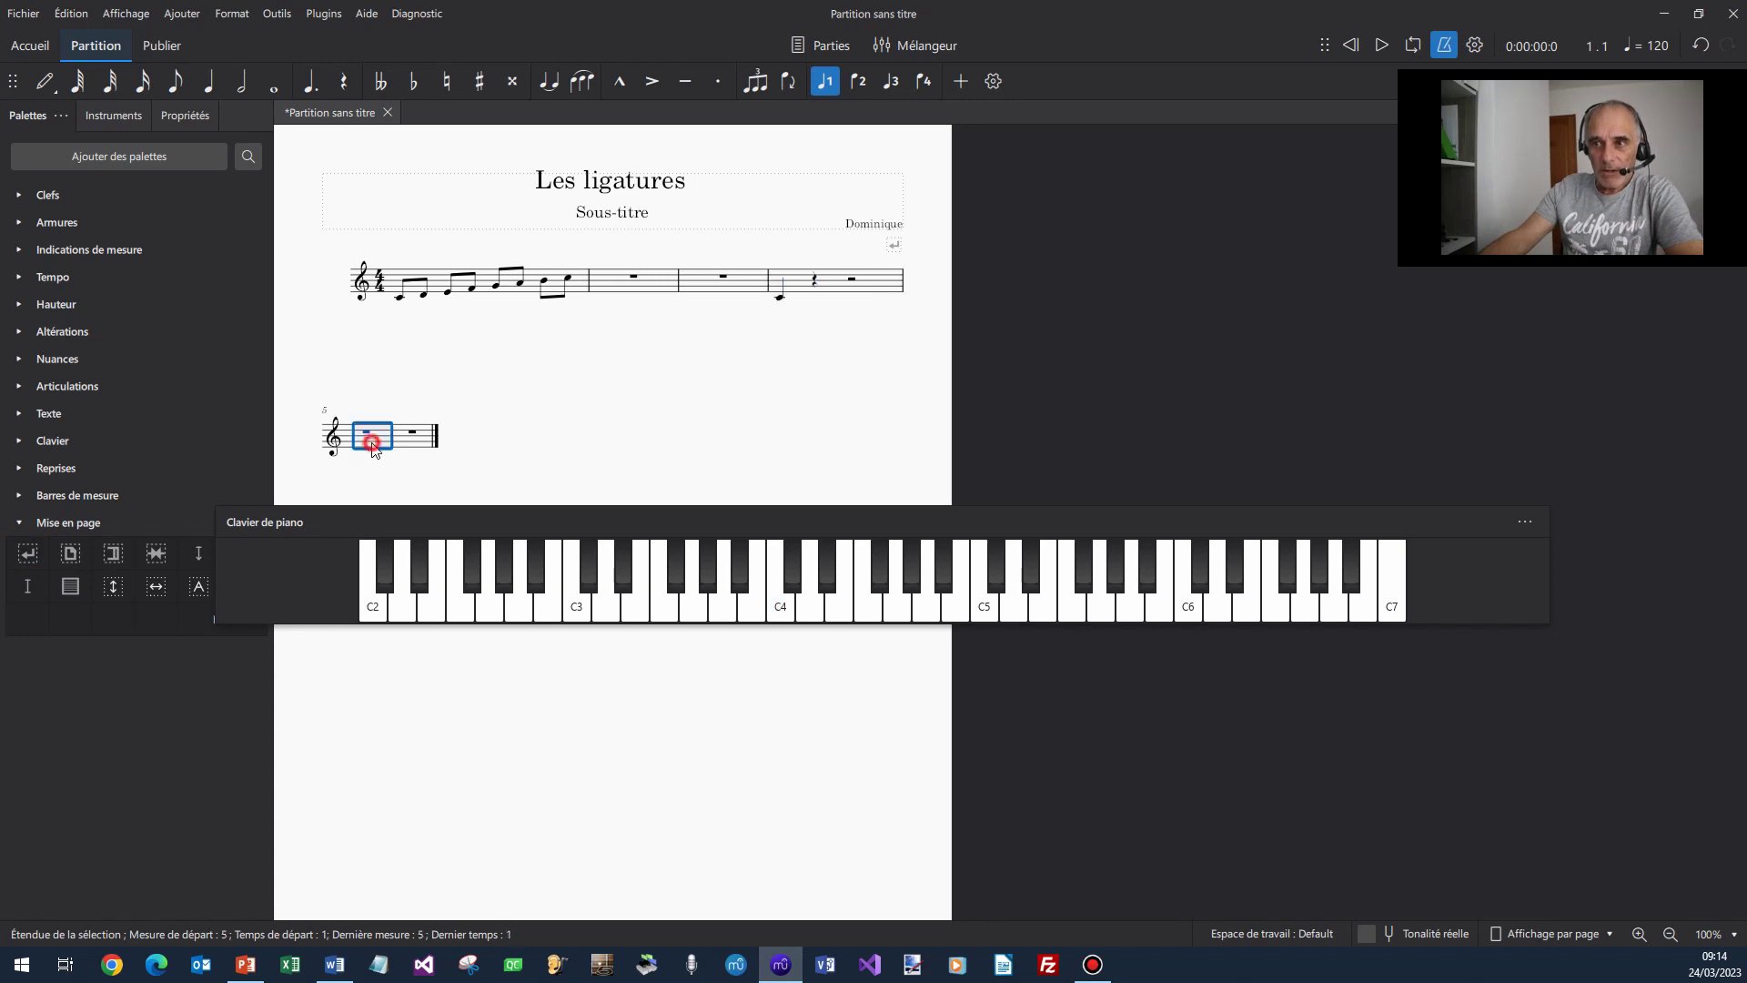
{"action": "left_click", "coordinate": [15, 254]}
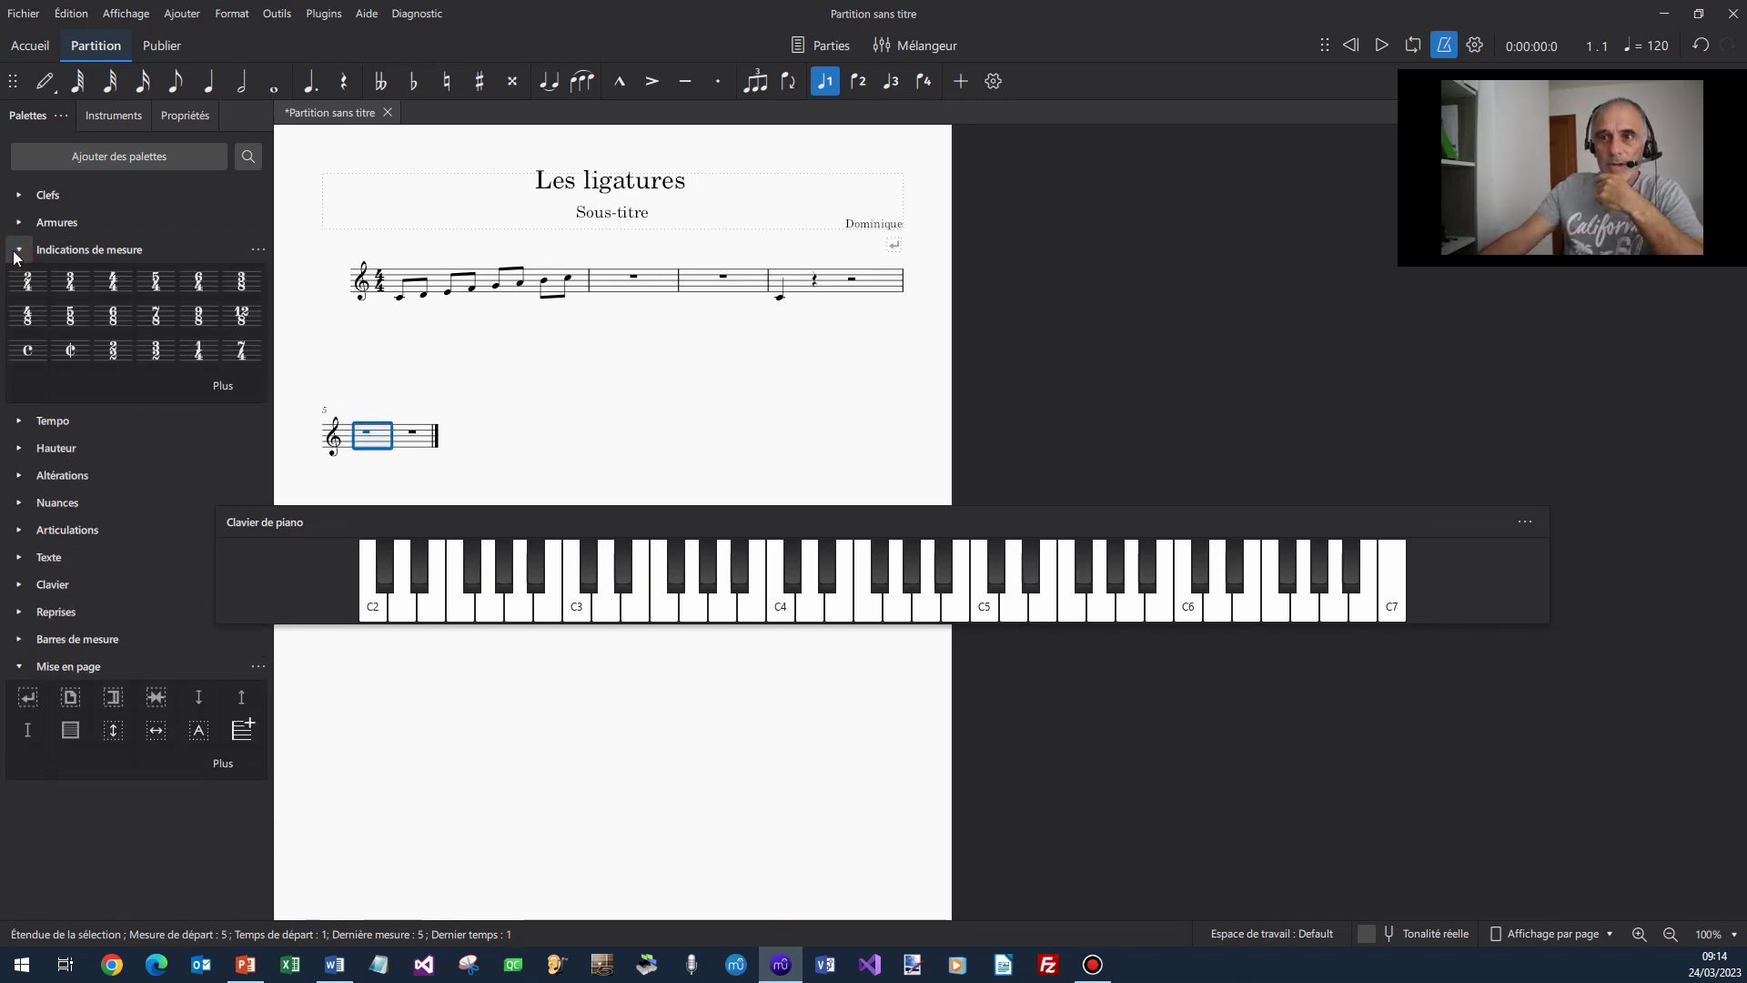
{"action": "mouse_move", "coordinate": [155, 316]}
{"action": "left_mouse_down"}
{"action": "mouse_move", "coordinate": [425, 453]}
{"action": "mouse_move", "coordinate": [375, 446]}
{"action": "left_mouse_up"}
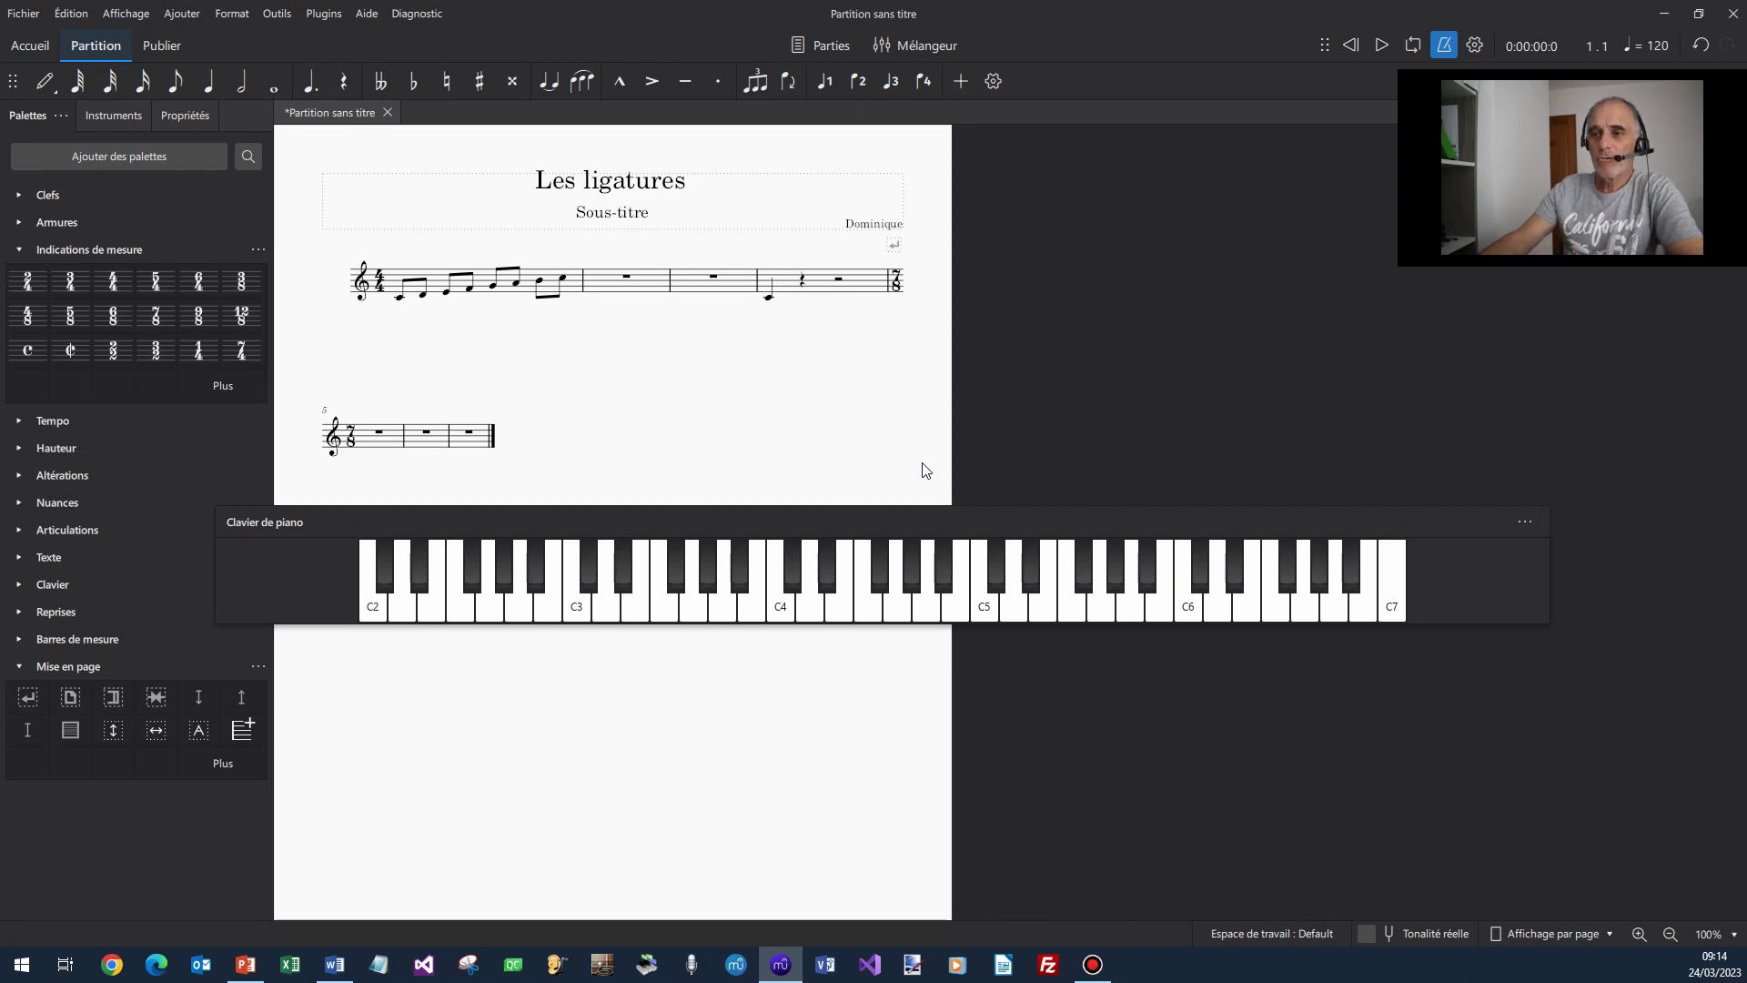
{"action": "left_click", "coordinate": [19, 249]}
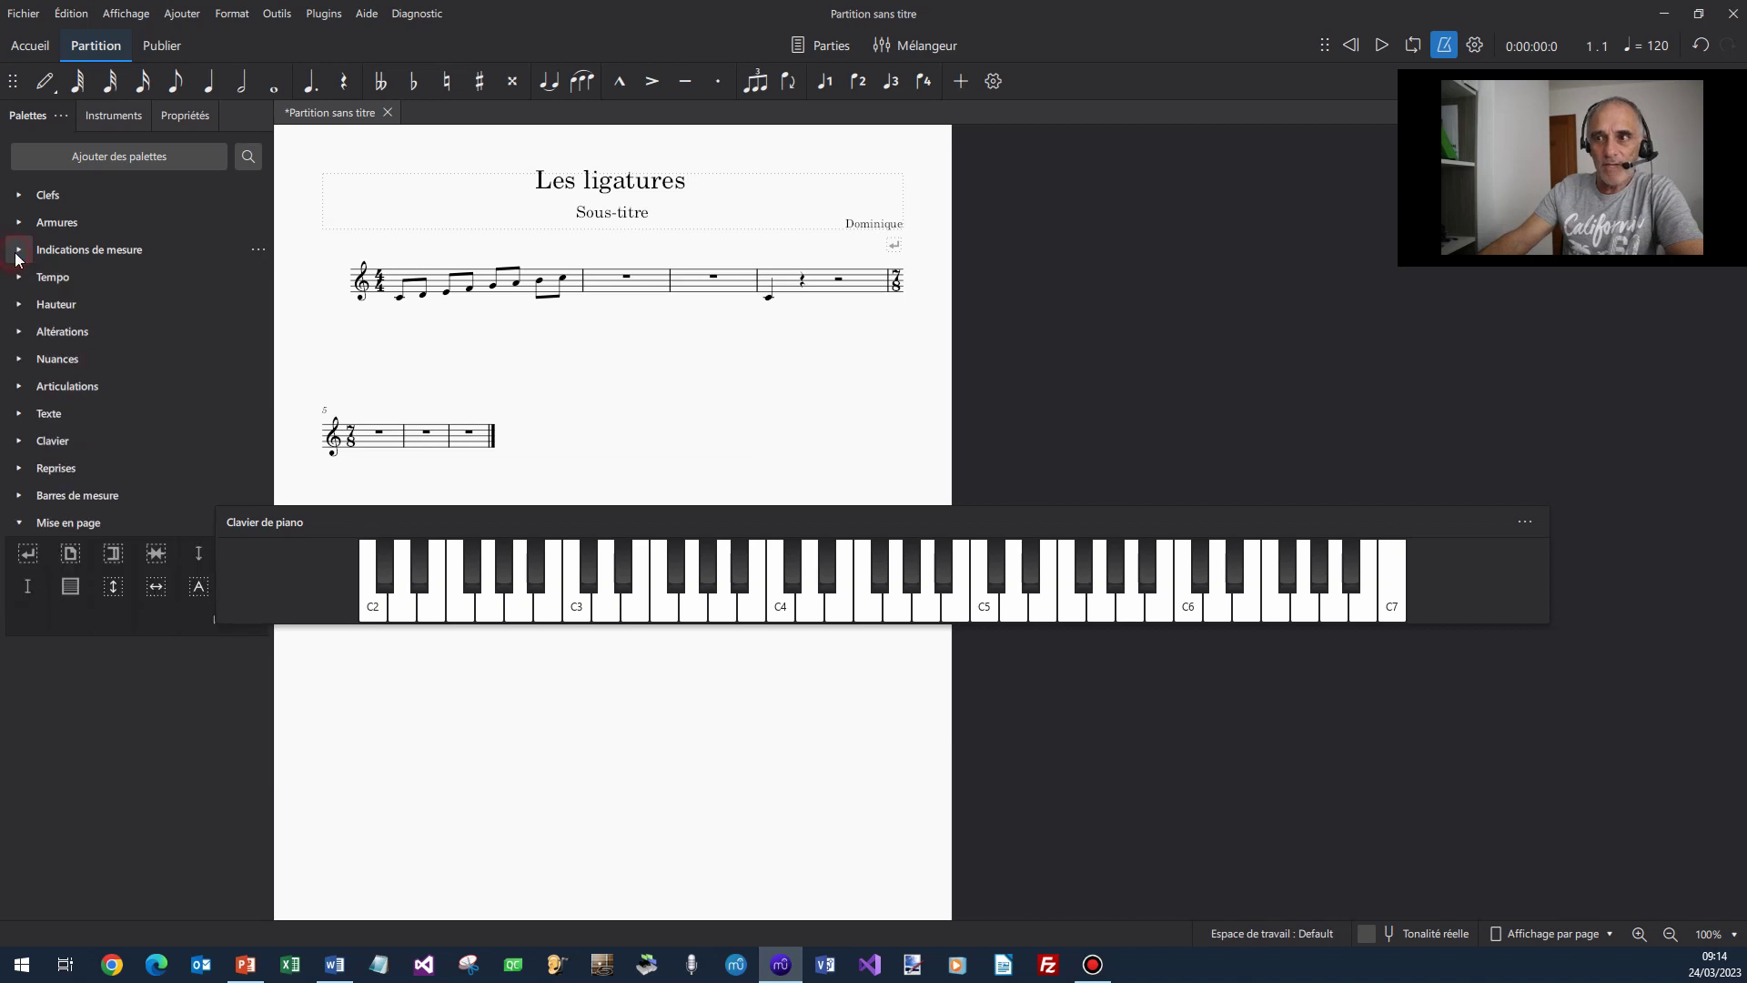
Fill measure 5 with seven ascending eighth notes from C4 to B4
{"action": "left_click", "coordinate": [390, 441]}
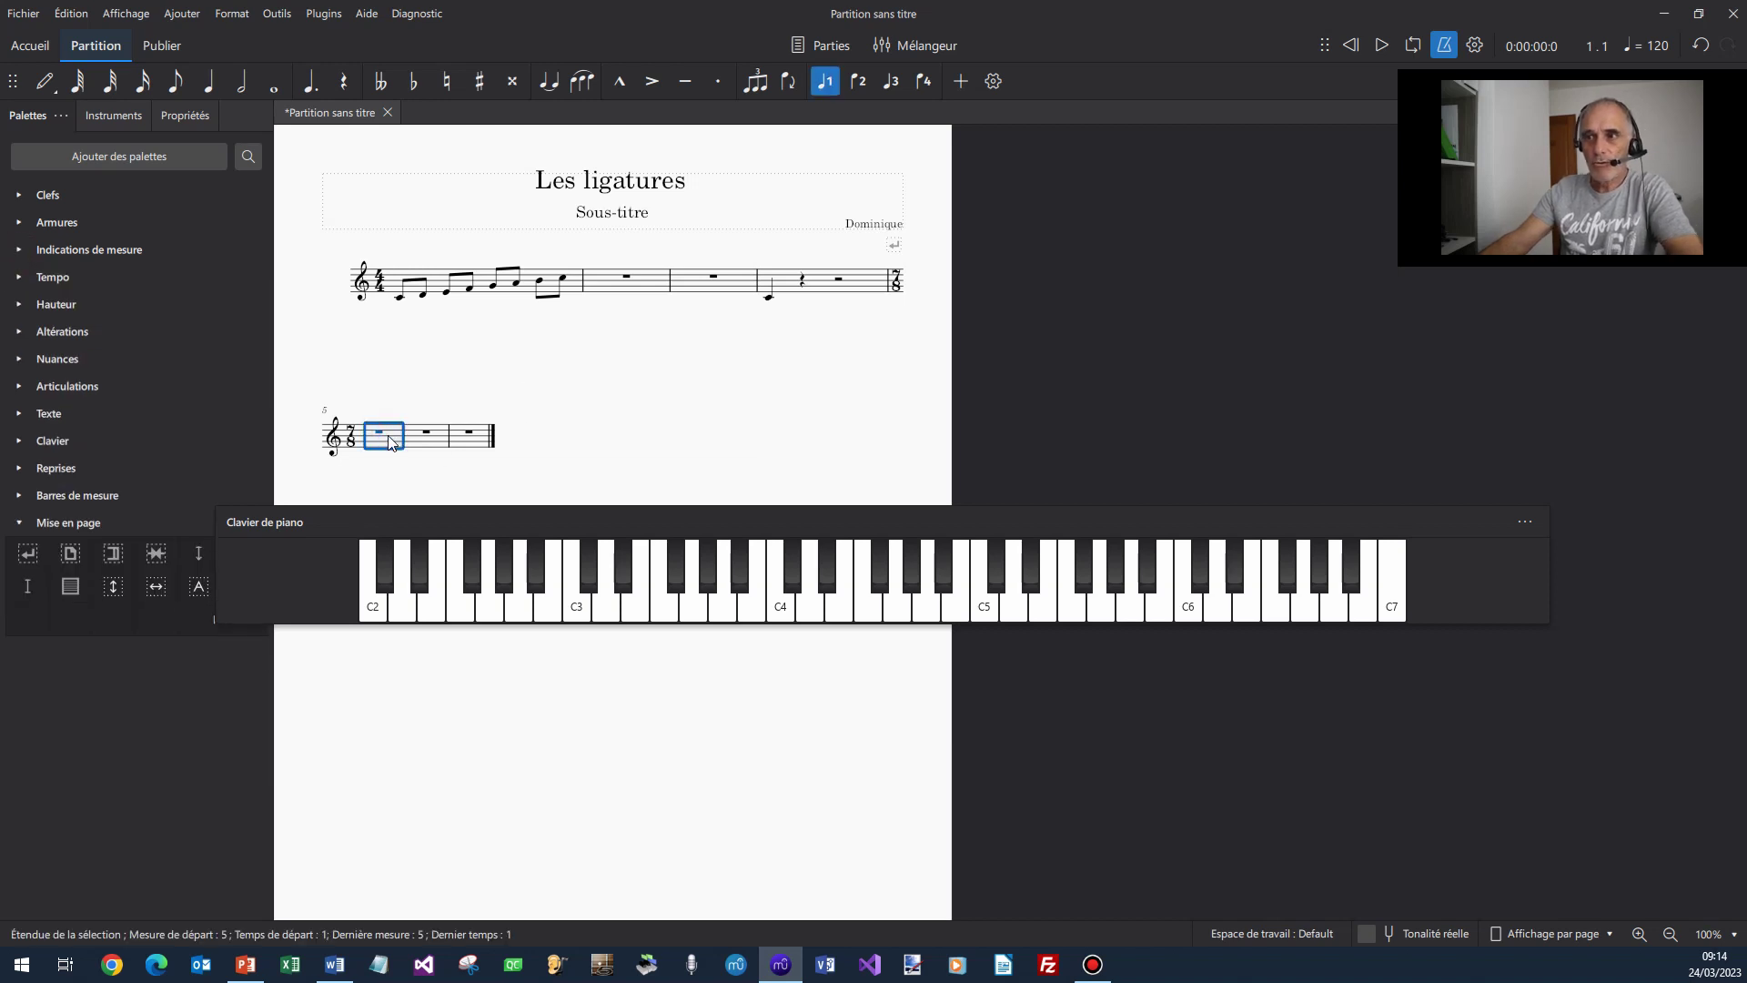
{"action": "key", "text": "n"}
{"action": "key", "text": "4"}
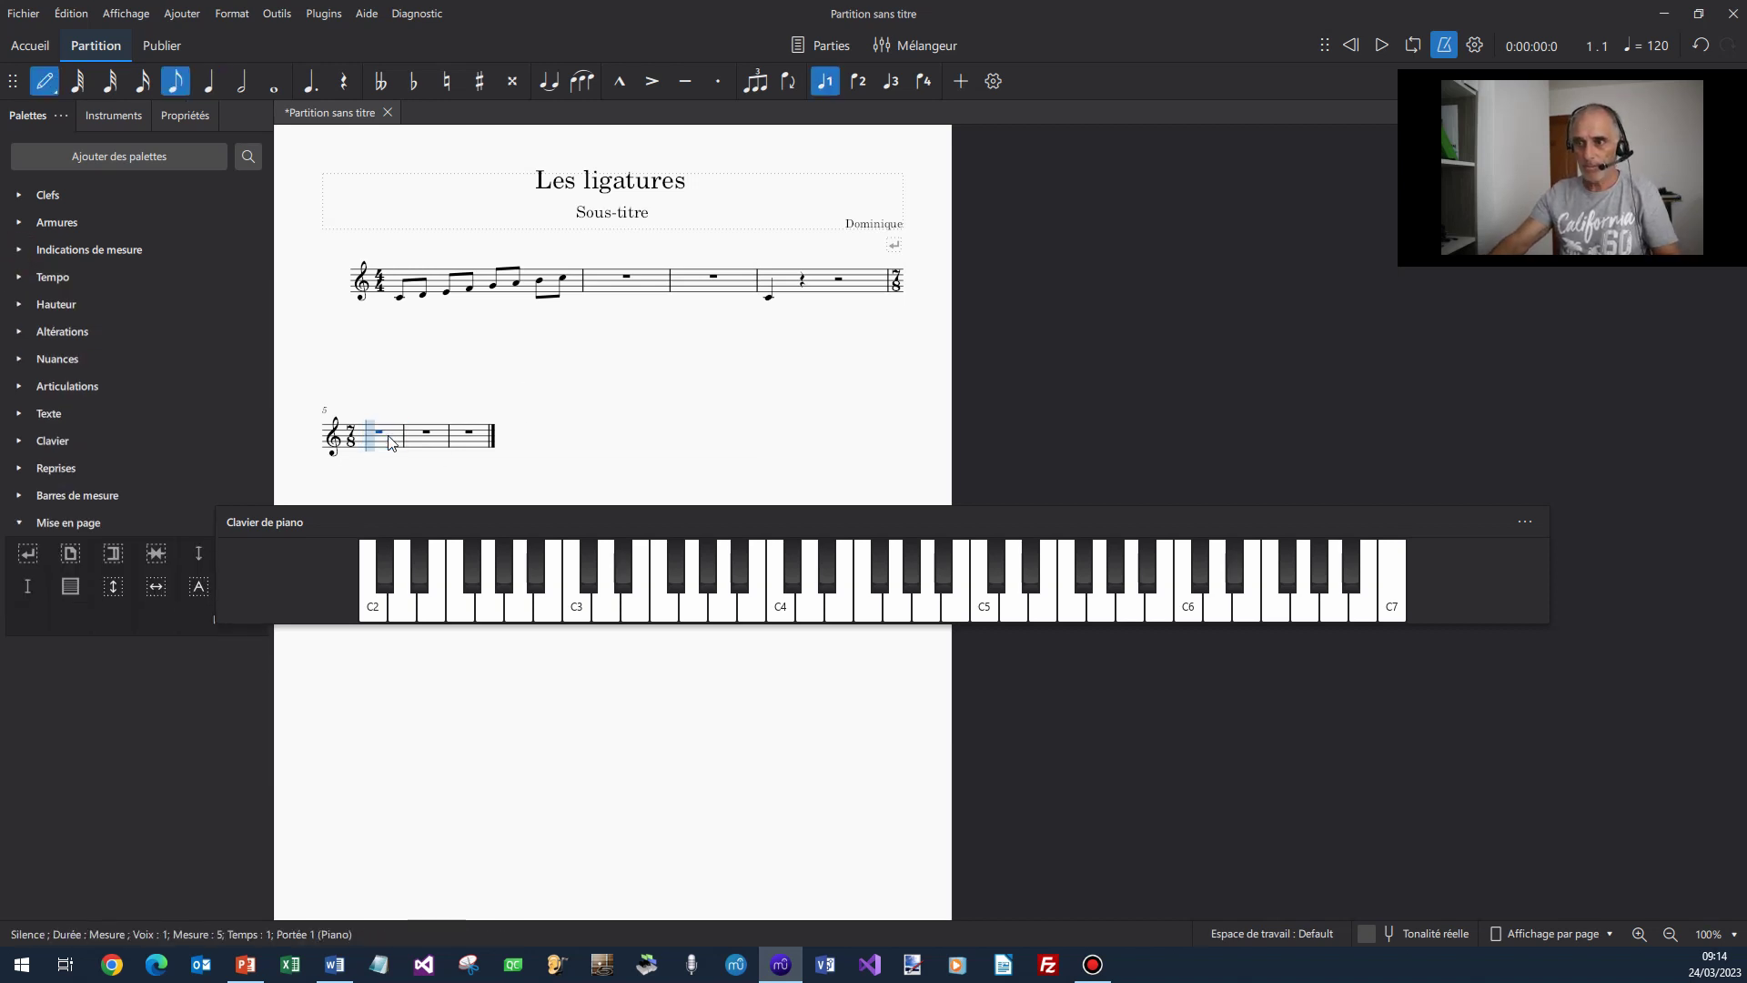
{"action": "left_click", "coordinate": [783, 607]}
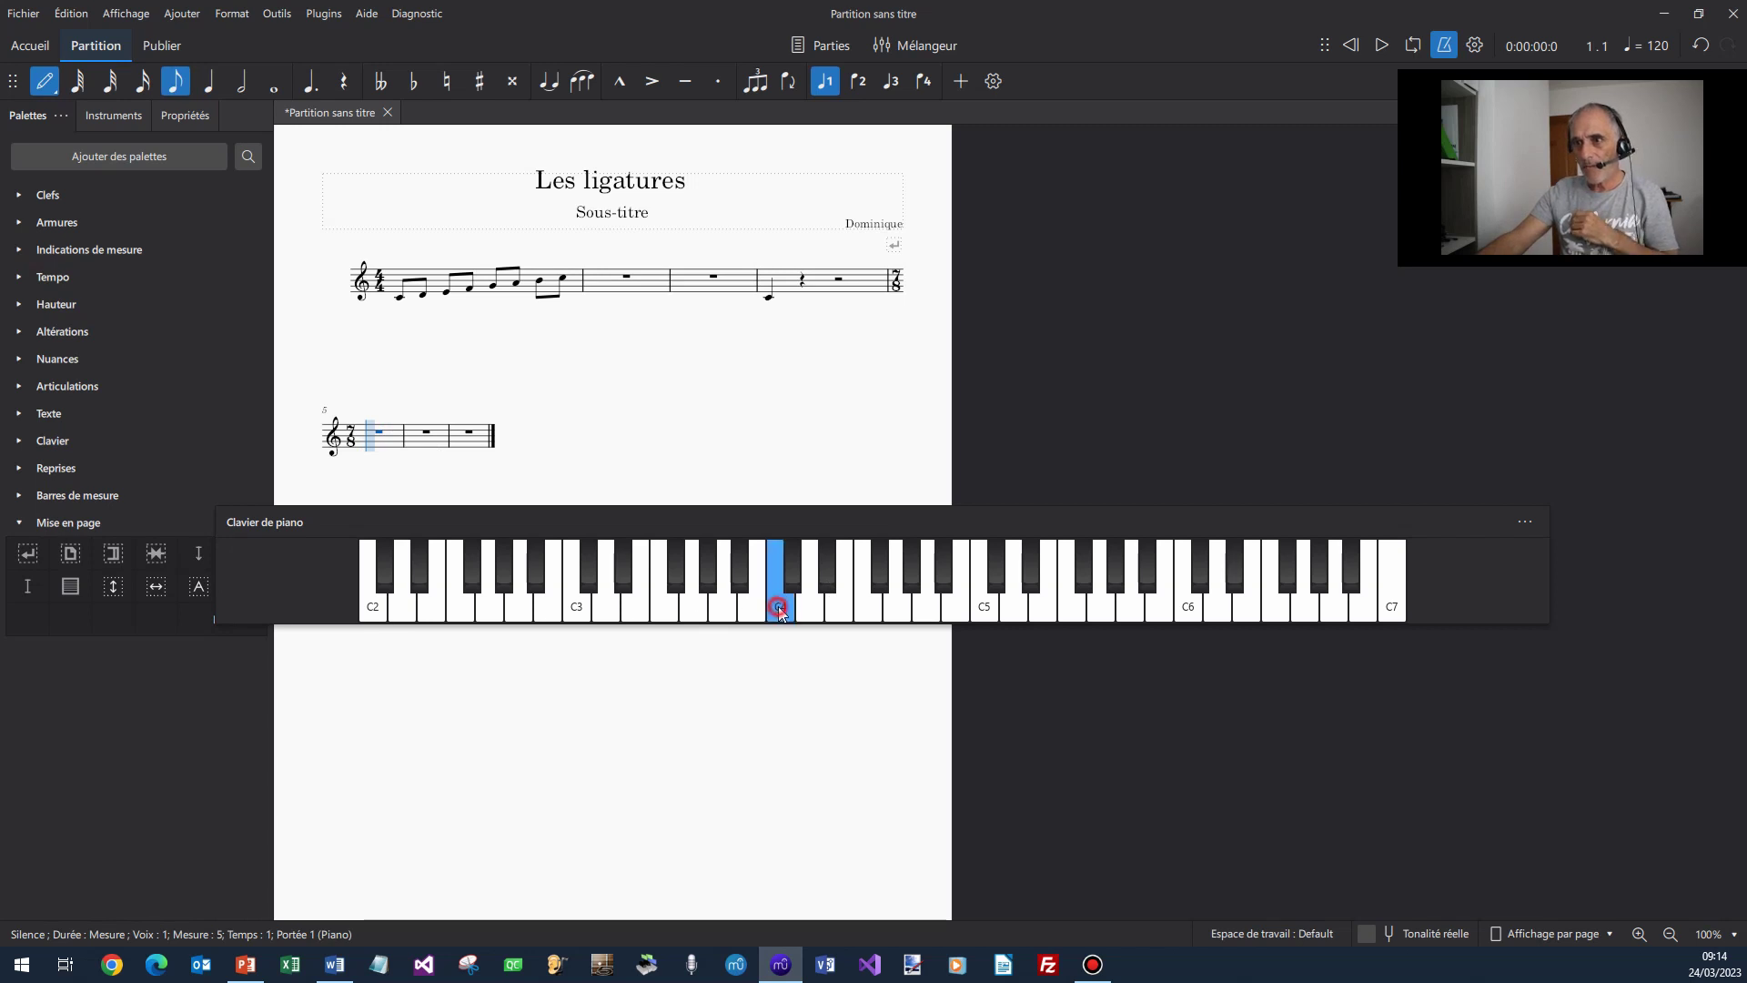
{"action": "left_click", "coordinate": [815, 608]}
{"action": "left_click", "coordinate": [839, 608]}
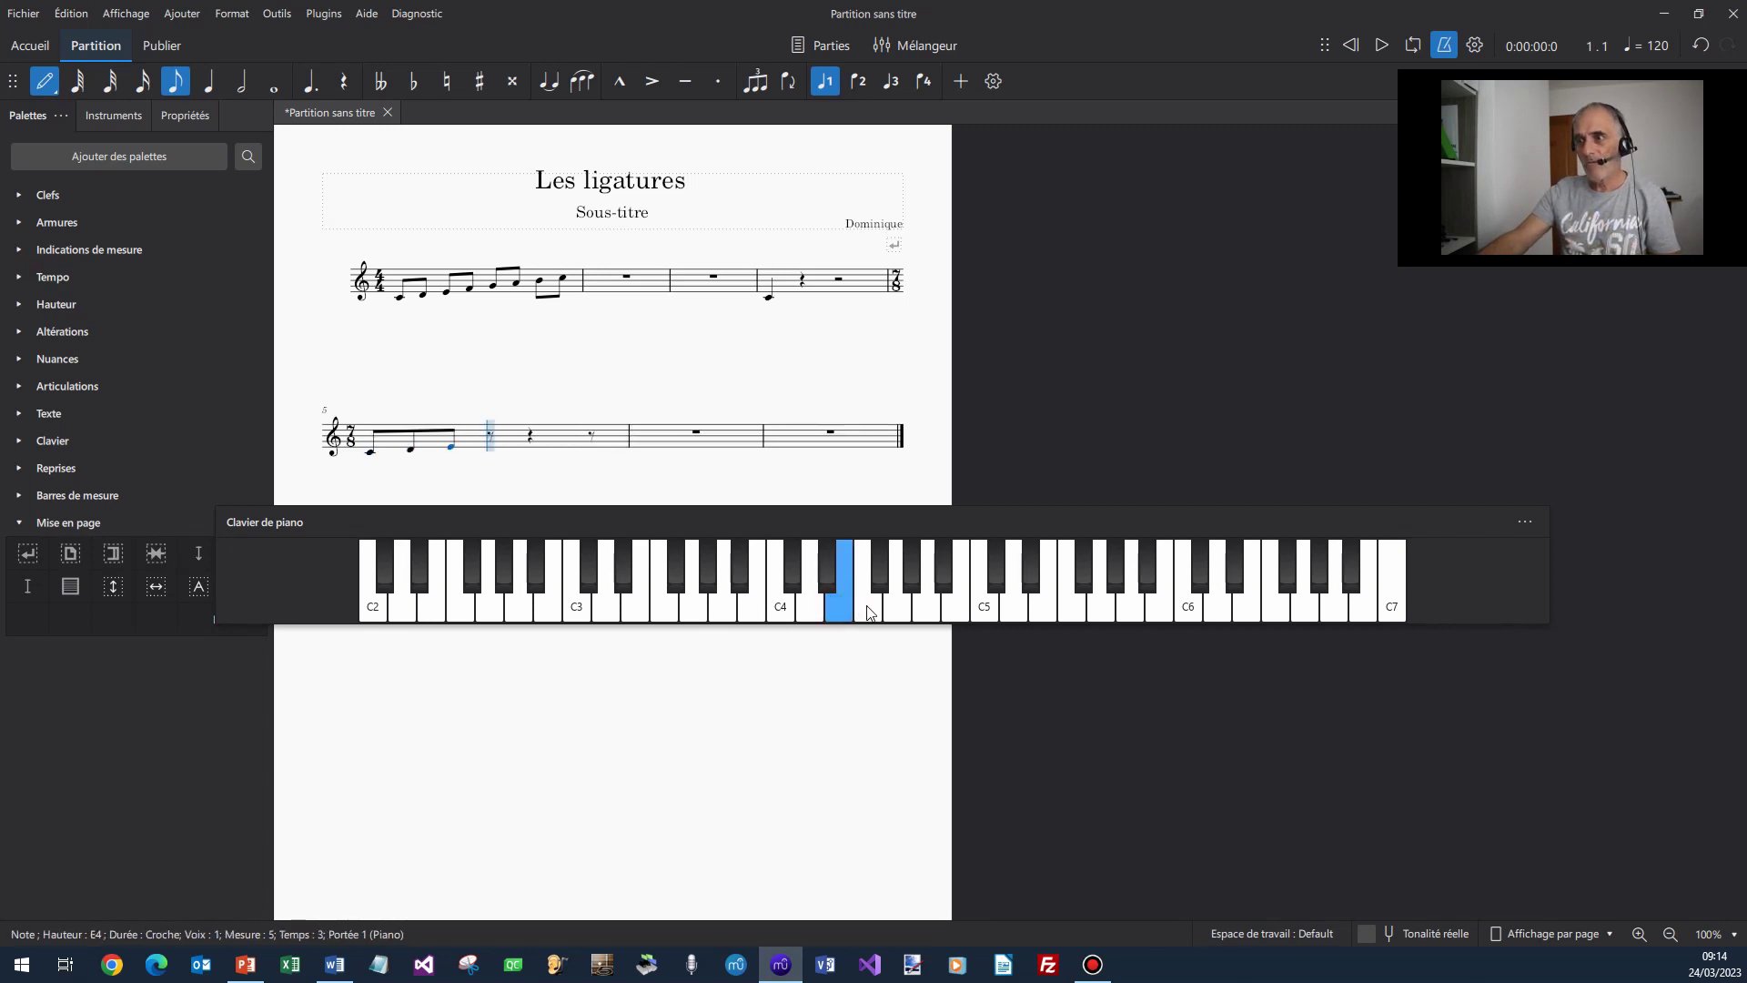
{"action": "left_click", "coordinate": [869, 608]}
{"action": "left_click", "coordinate": [897, 608]}
{"action": "left_click", "coordinate": [927, 608]}
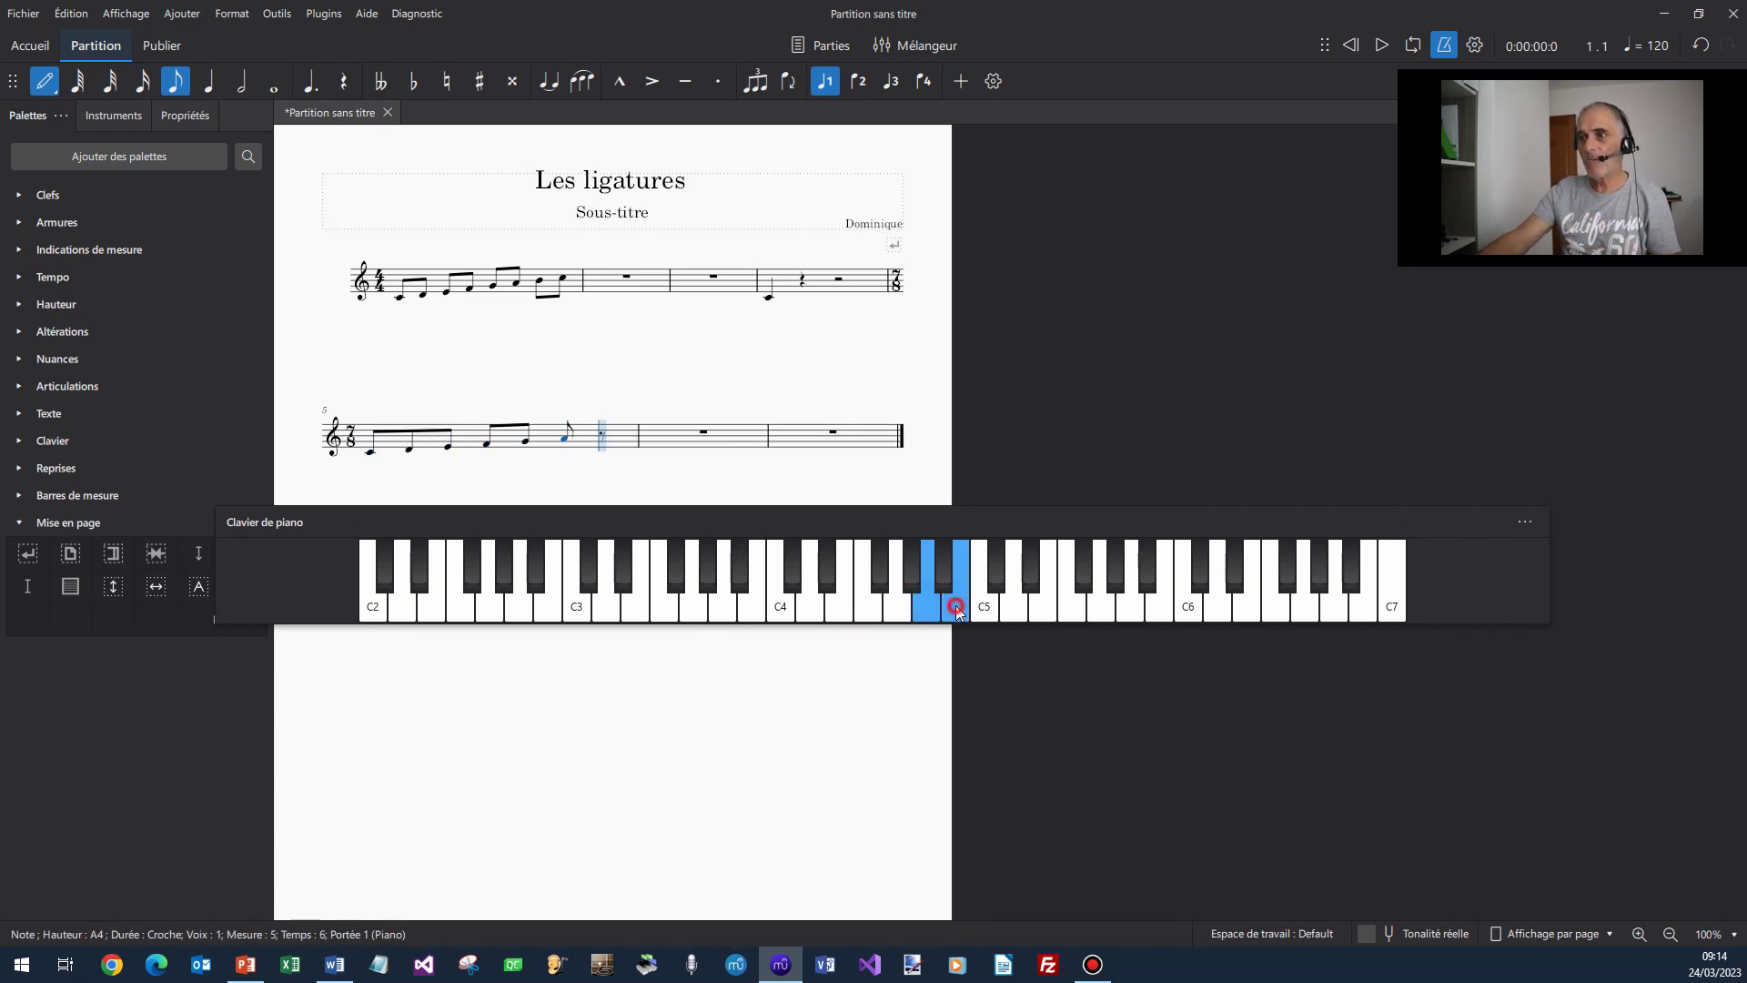
{"action": "left_click", "coordinate": [956, 610]}
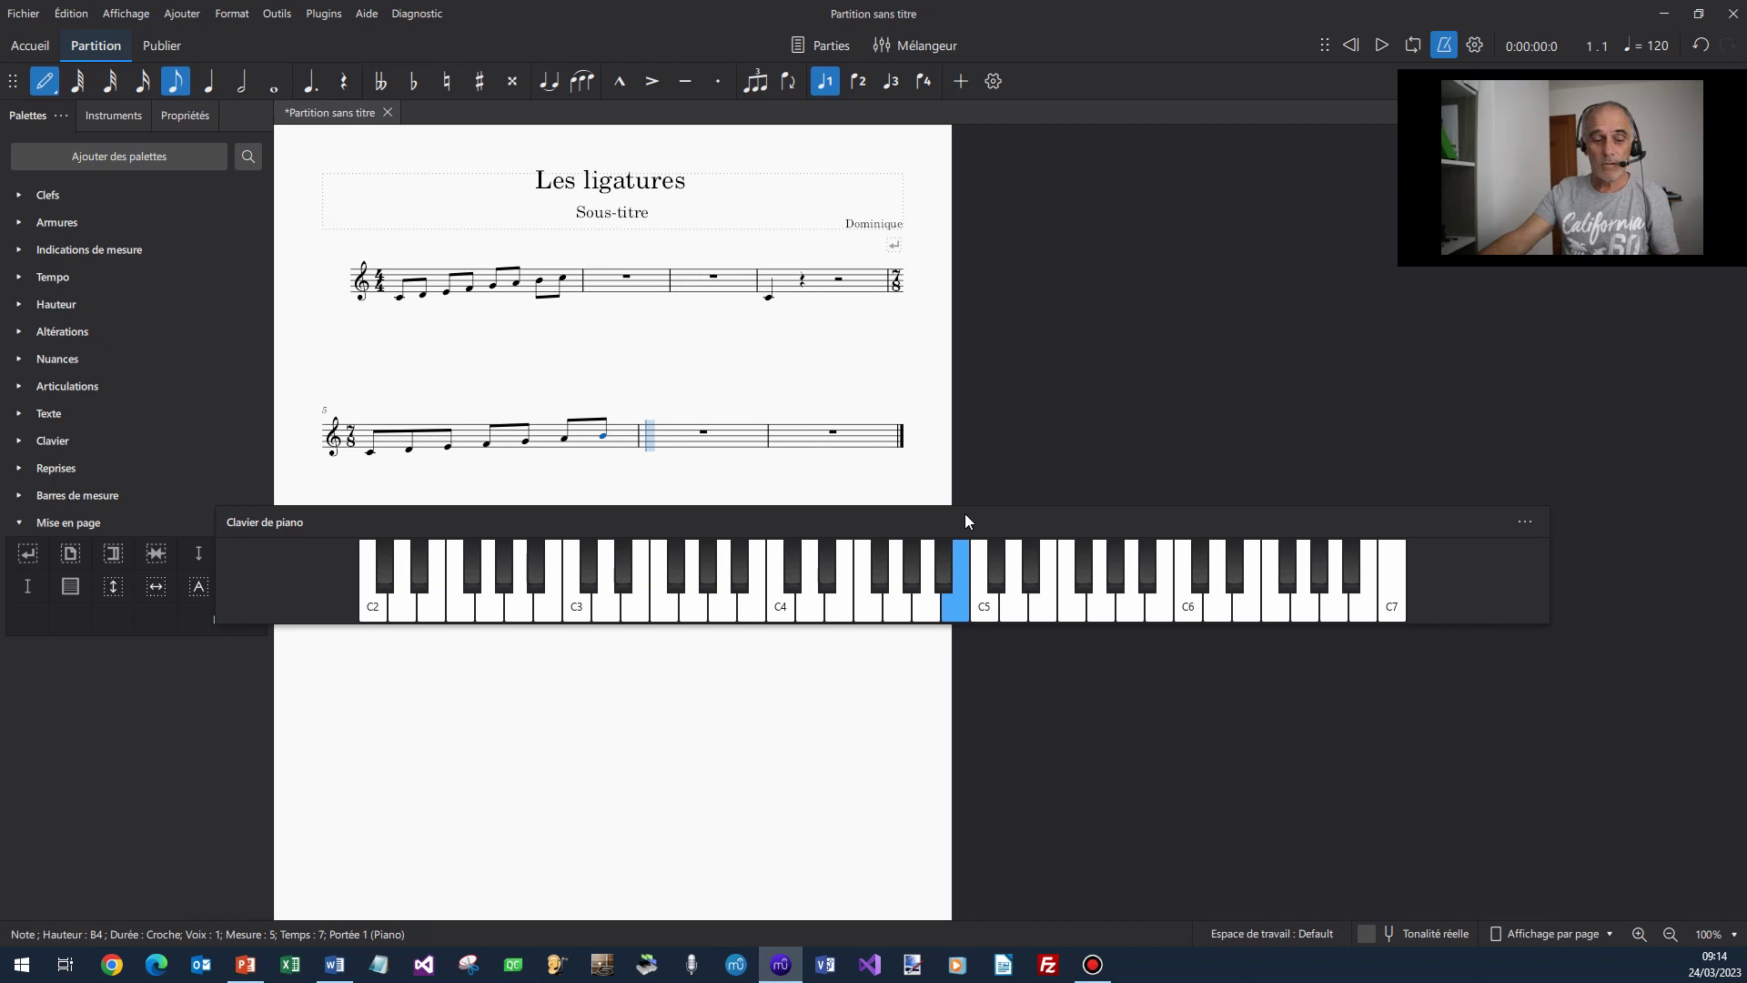
Change the 7/8 time signature's eighth-note beam groups so the first four notes are beamed together and the last three stand alone
{"action": "key", "text": "Escape"}
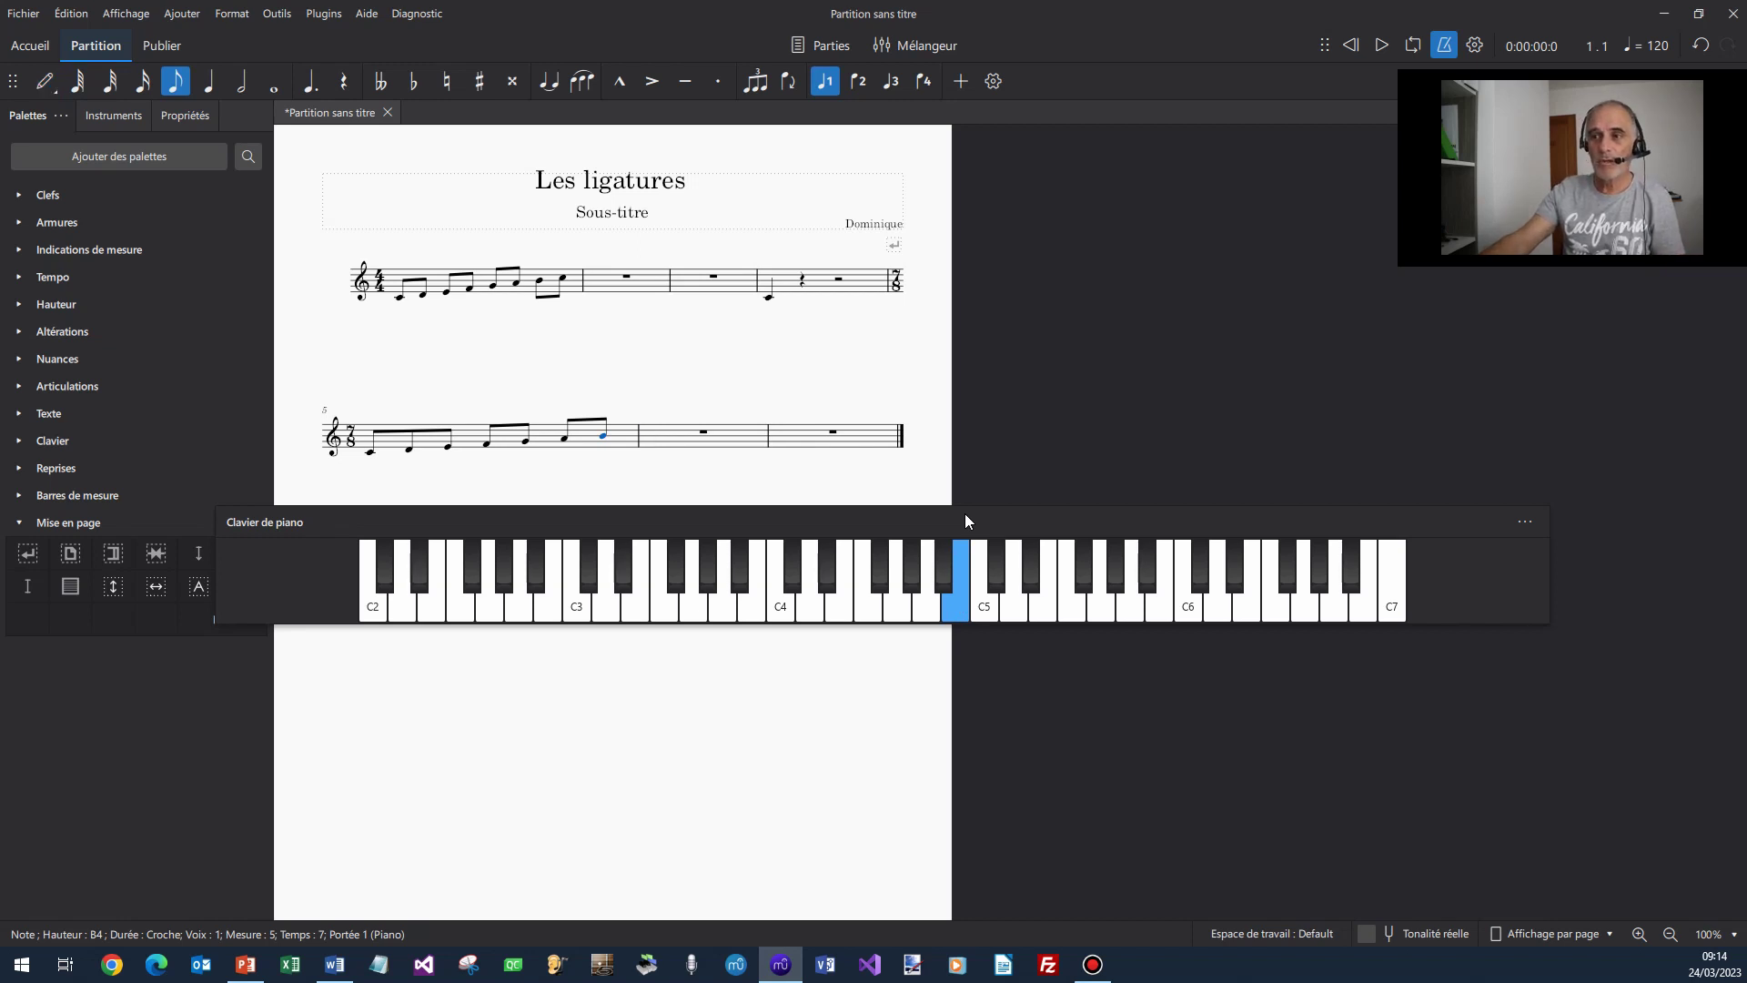
{"action": "left_click", "coordinate": [353, 438]}
{"action": "right_click", "coordinate": [352, 439]}
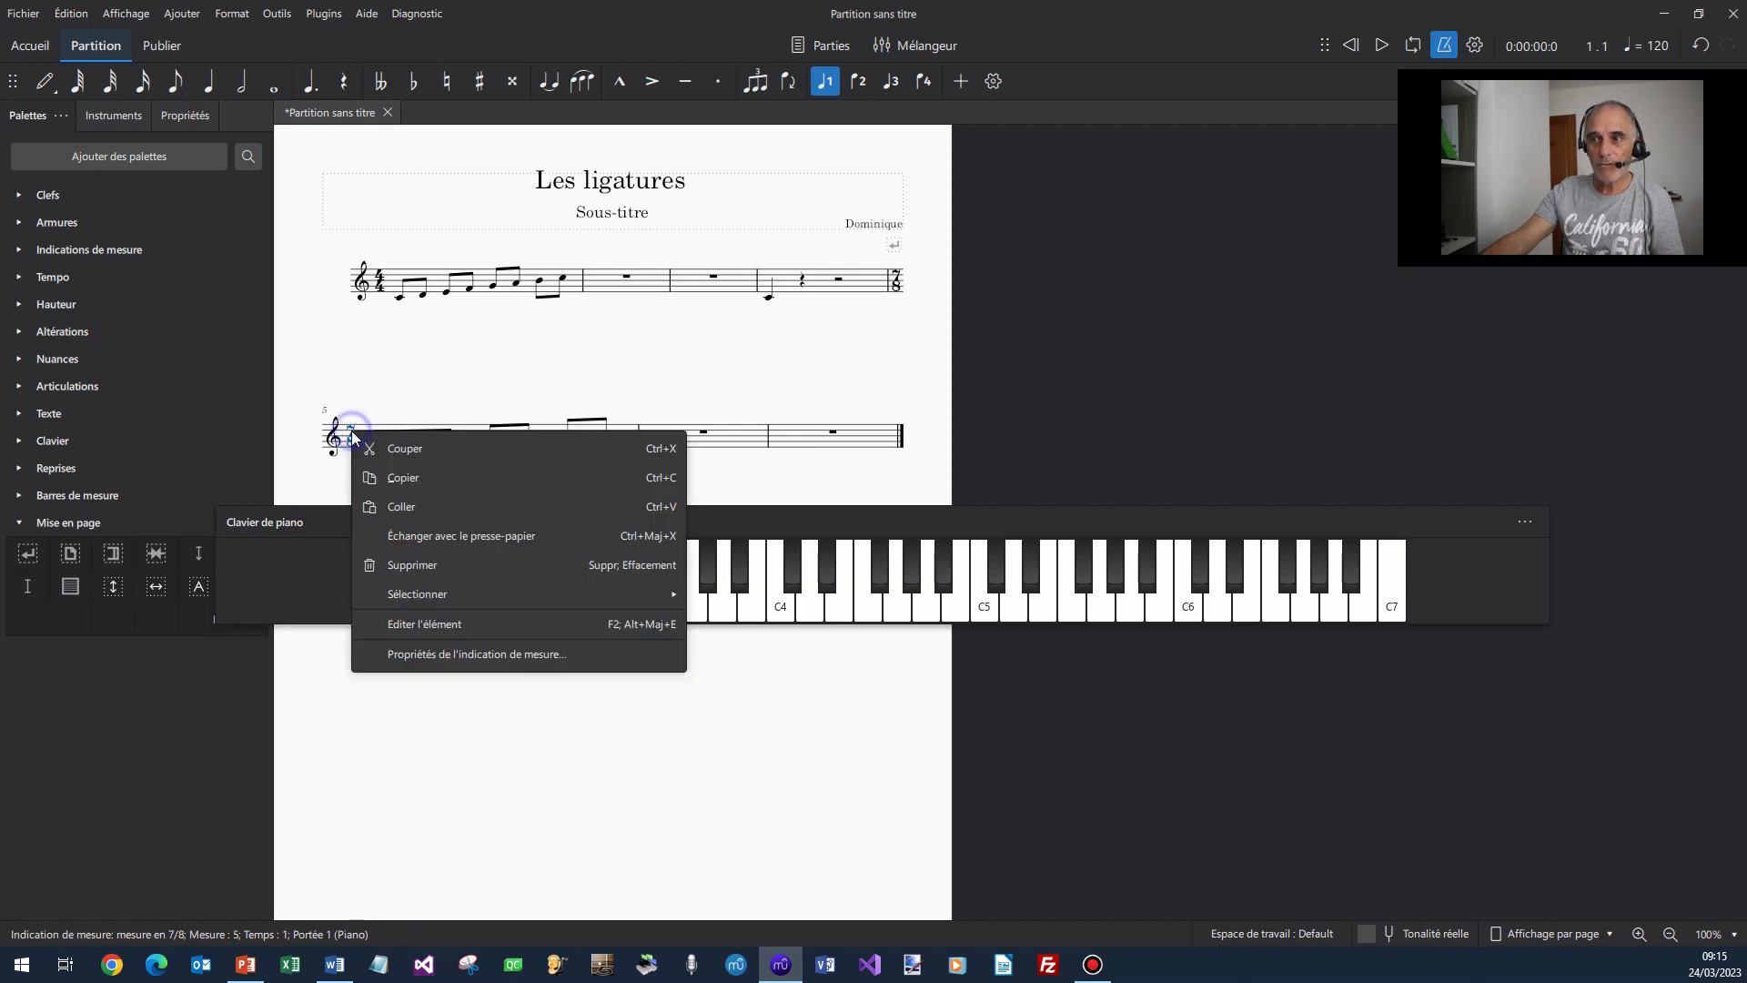
{"action": "left_click", "coordinate": [446, 653]}
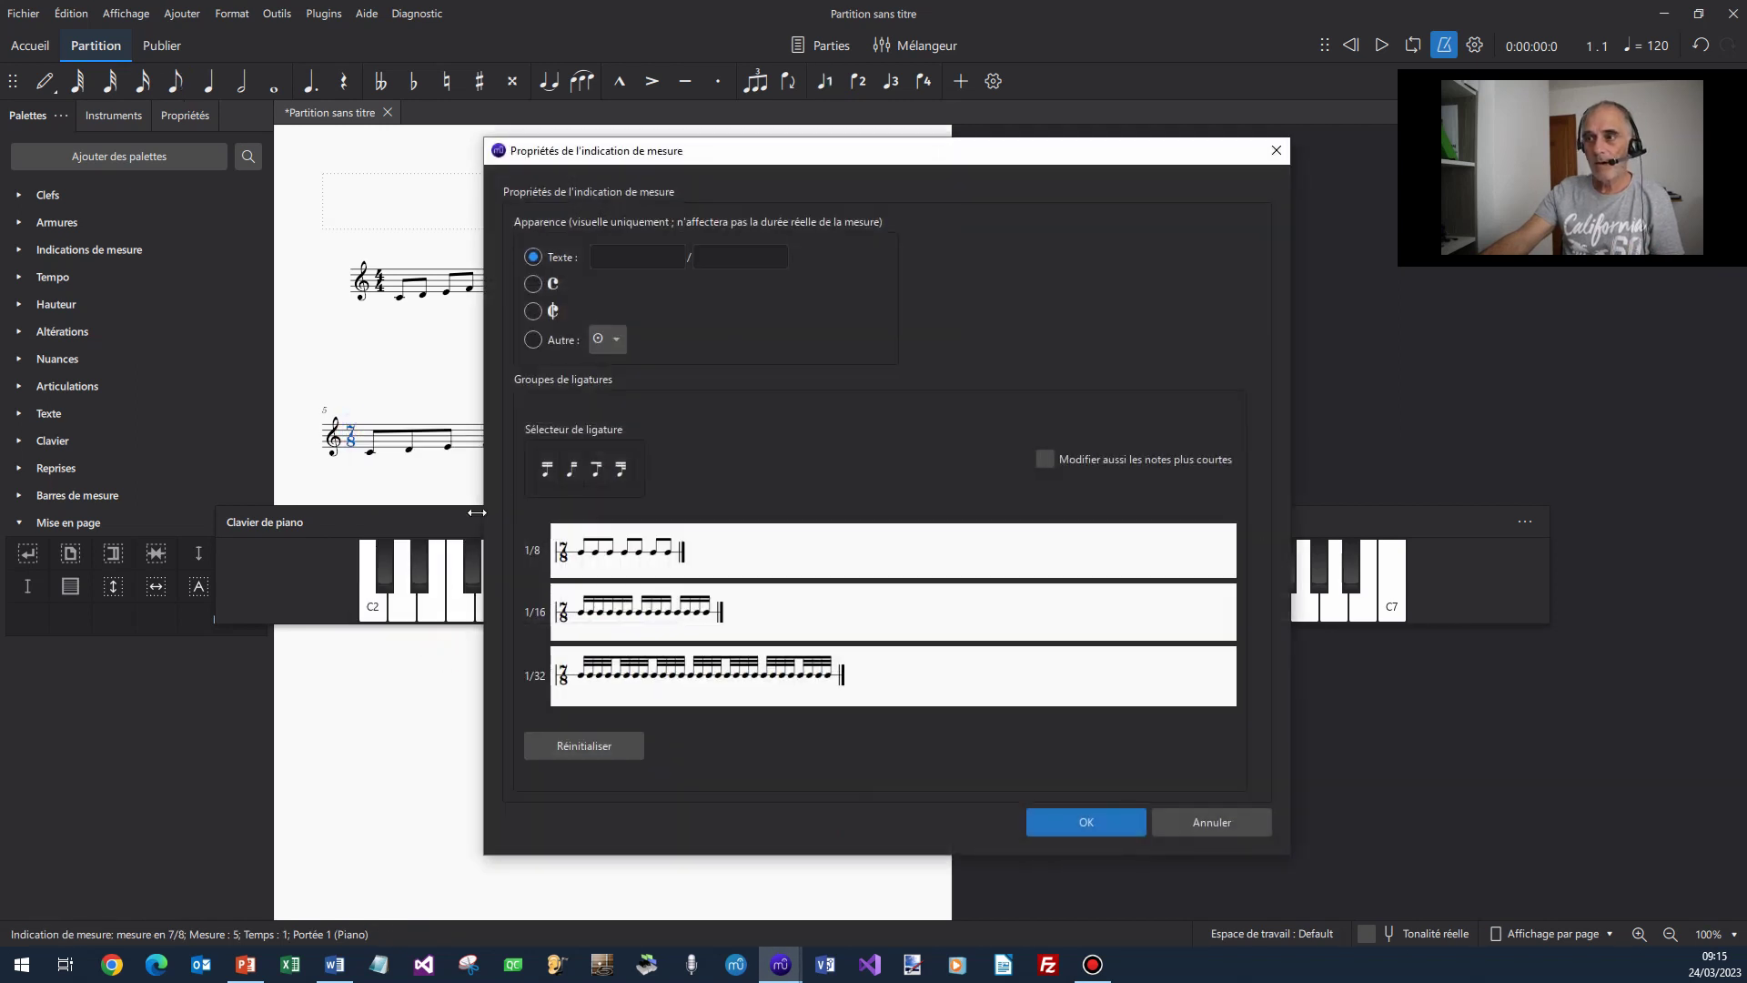
{"action": "left_click", "coordinate": [622, 553]}
{"action": "left_click", "coordinate": [637, 552]}
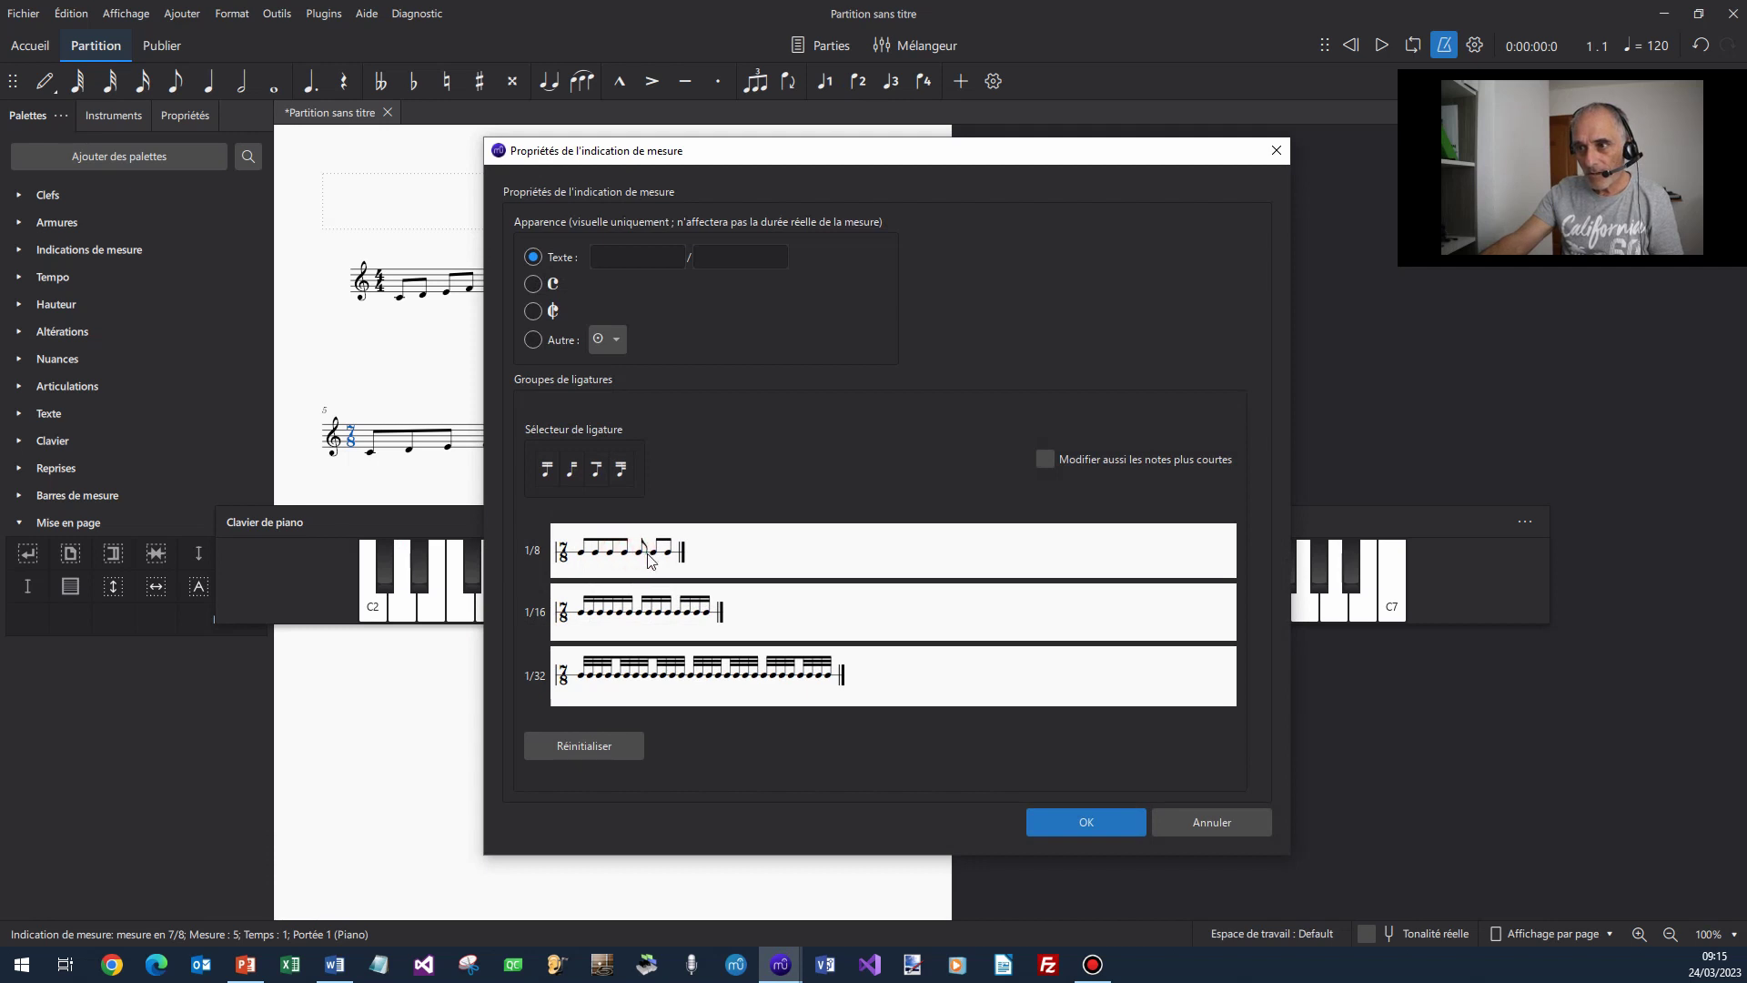
{"action": "left_click", "coordinate": [653, 552]}
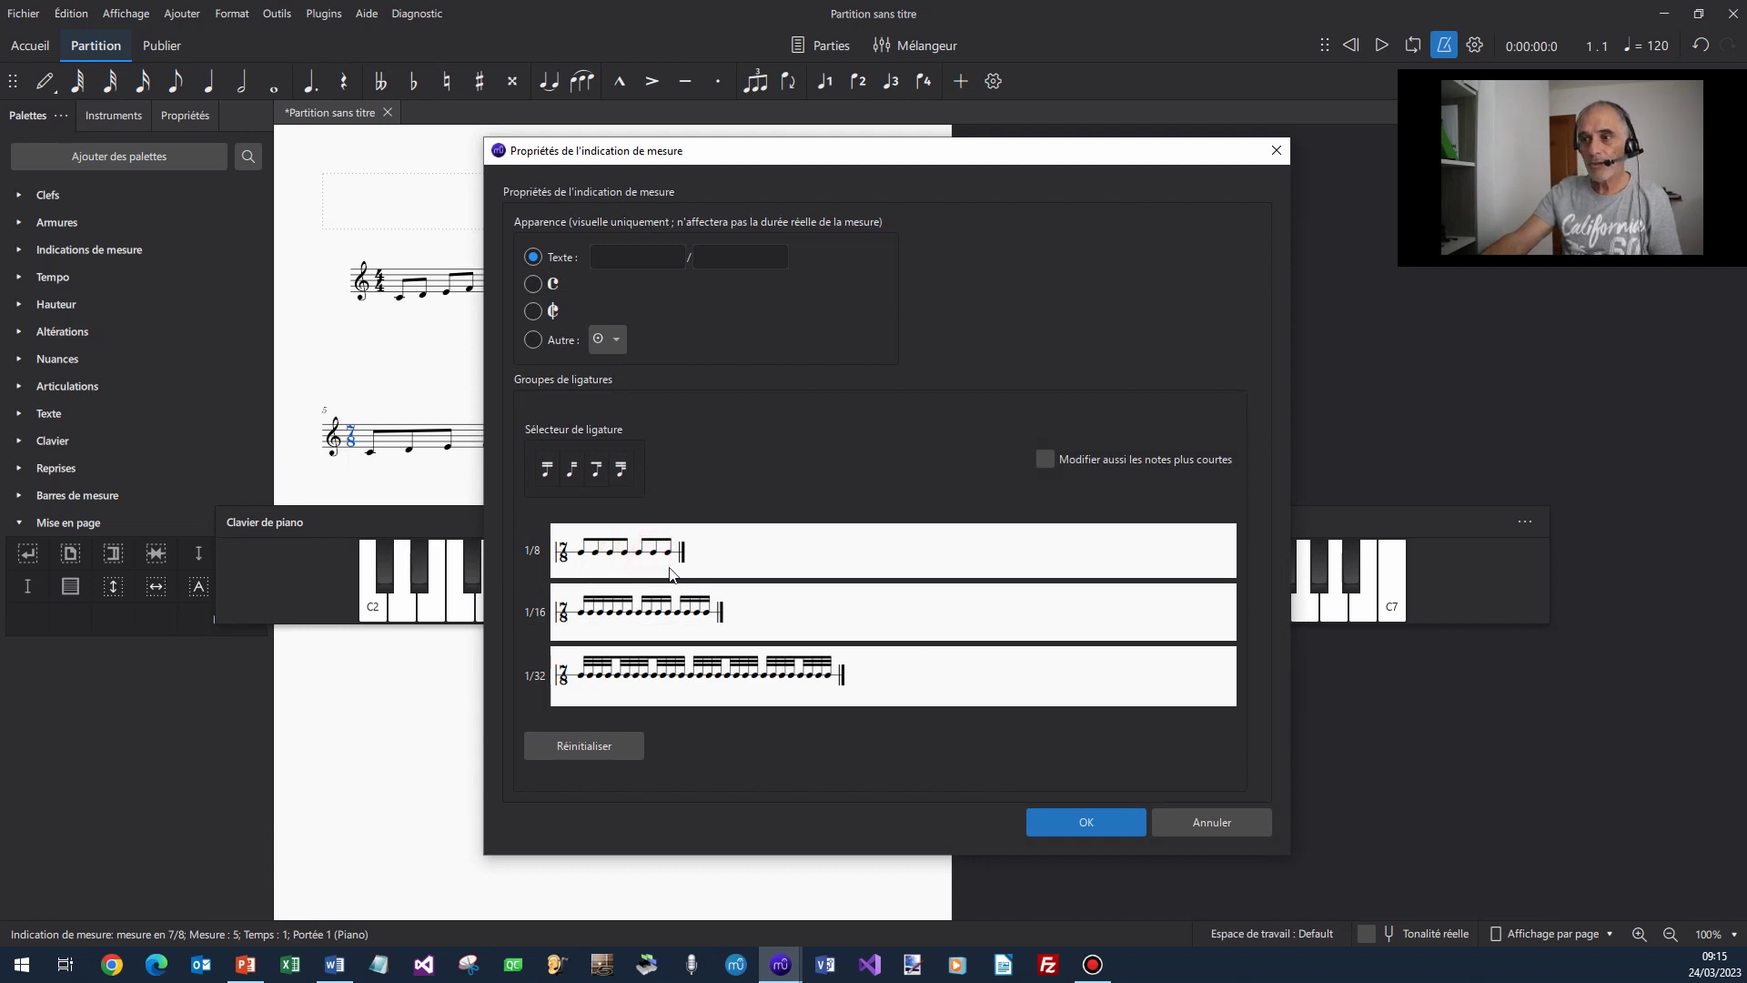
{"action": "left_click", "coordinate": [656, 552]}
{"action": "left_click", "coordinate": [670, 553]}
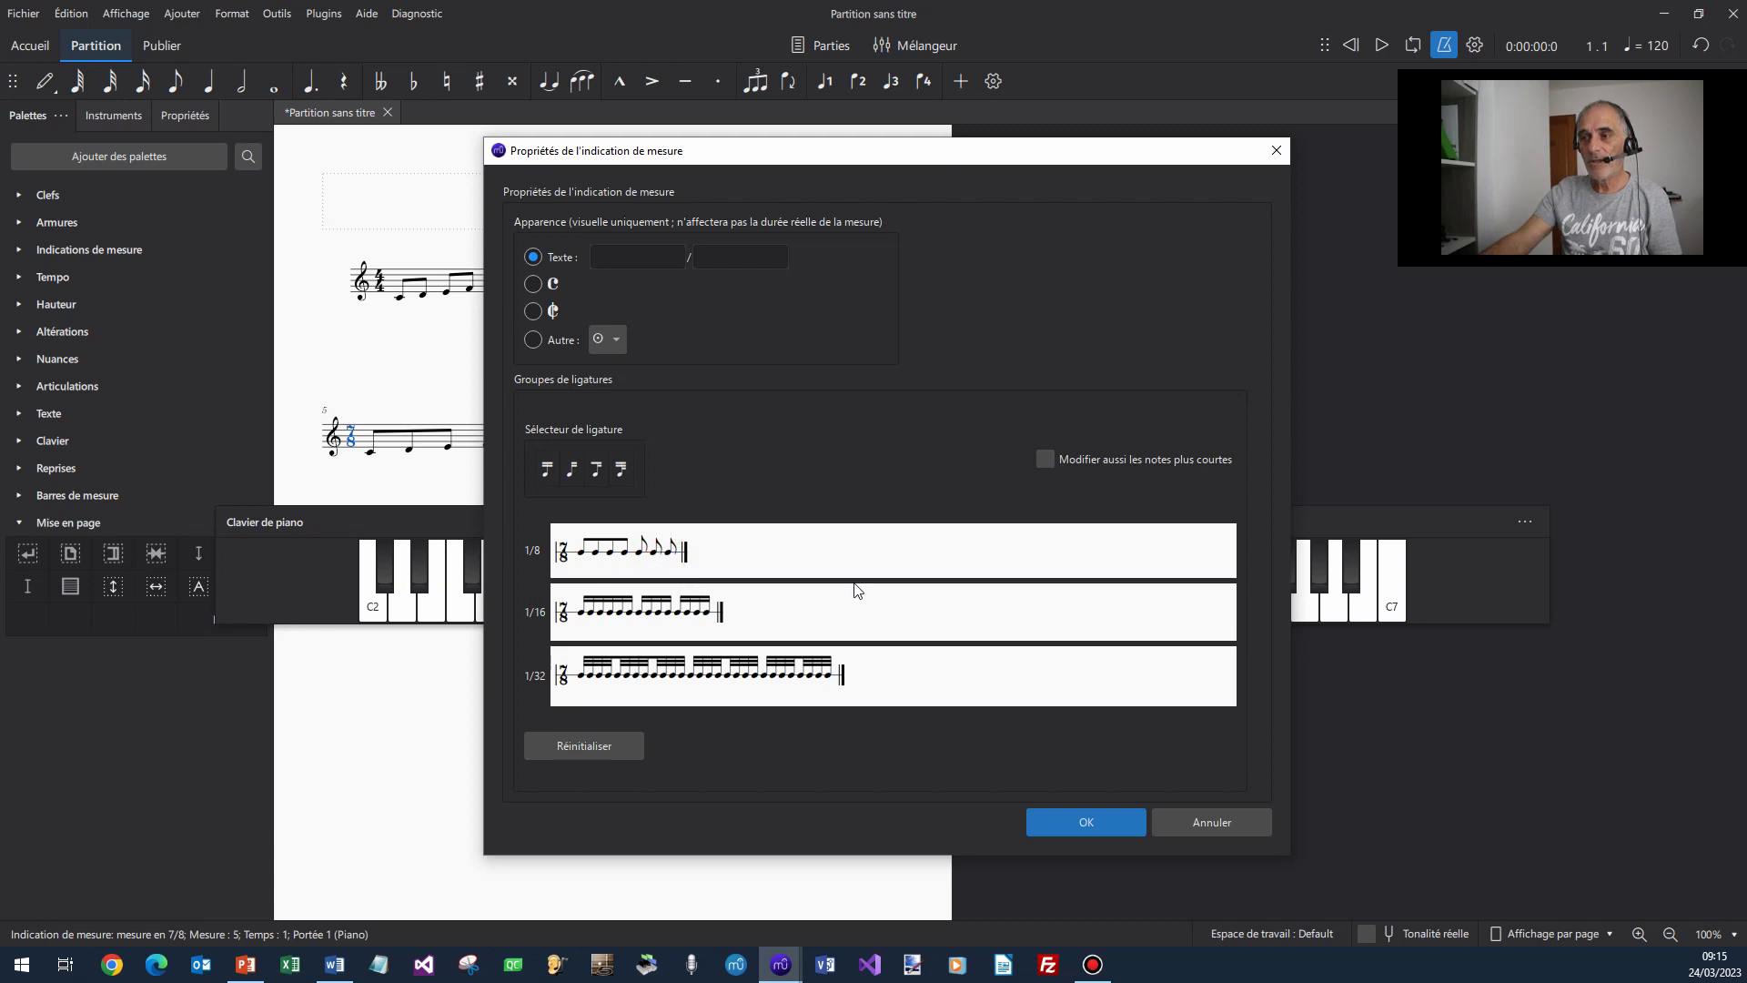
{"action": "left_click", "coordinate": [1046, 819]}
{"action": "left_click", "coordinate": [565, 474]}
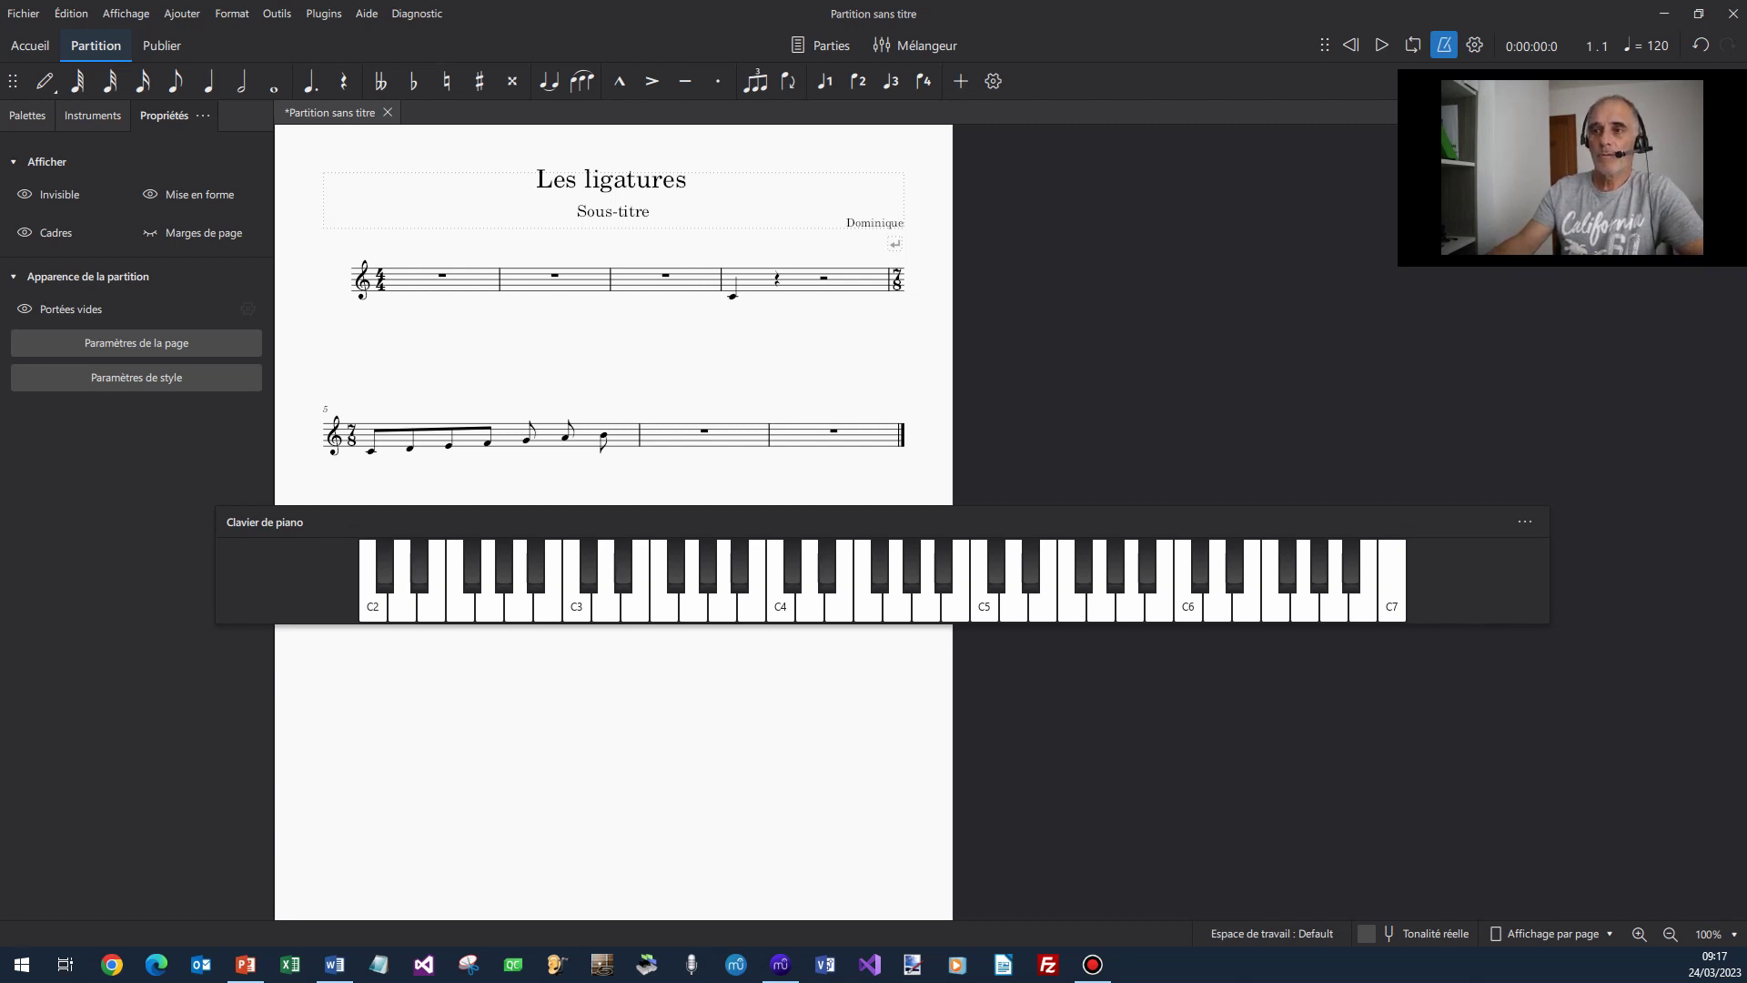
Enter an eighth note C4, a sixteenth rest and a sixteenth note E4 on beat 1 of measure 1
{"action": "left_click", "coordinate": [435, 289]}
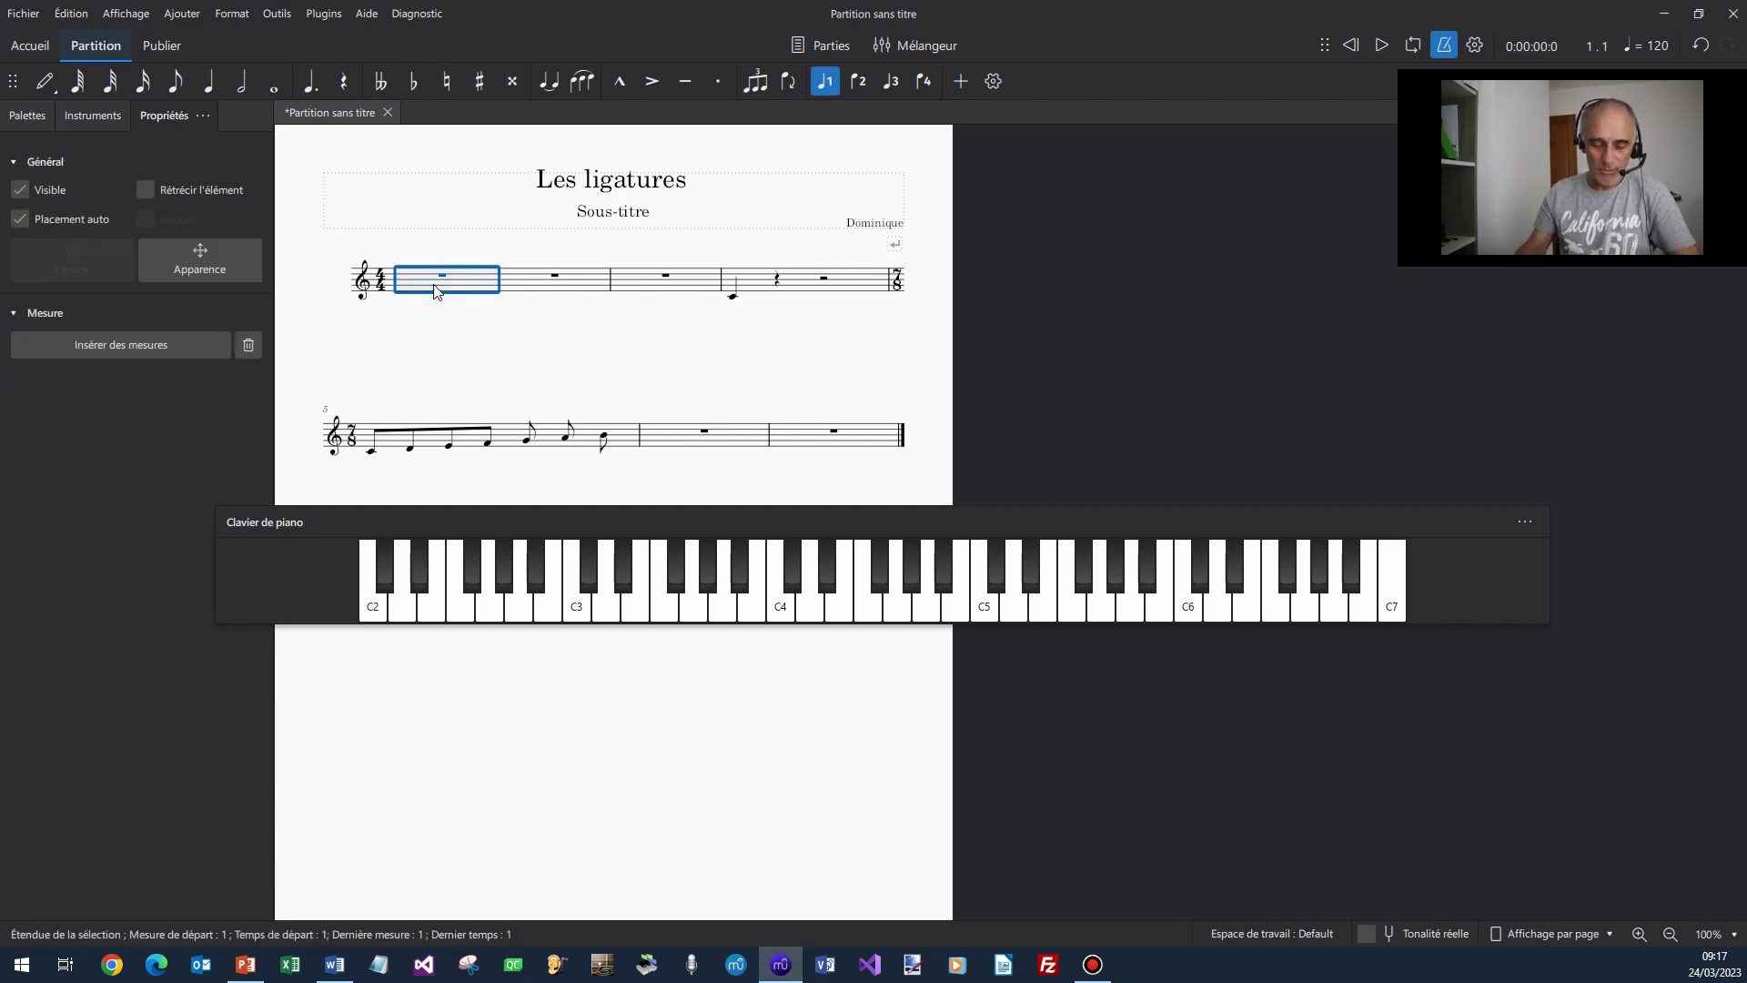
{"action": "key", "text": "n"}
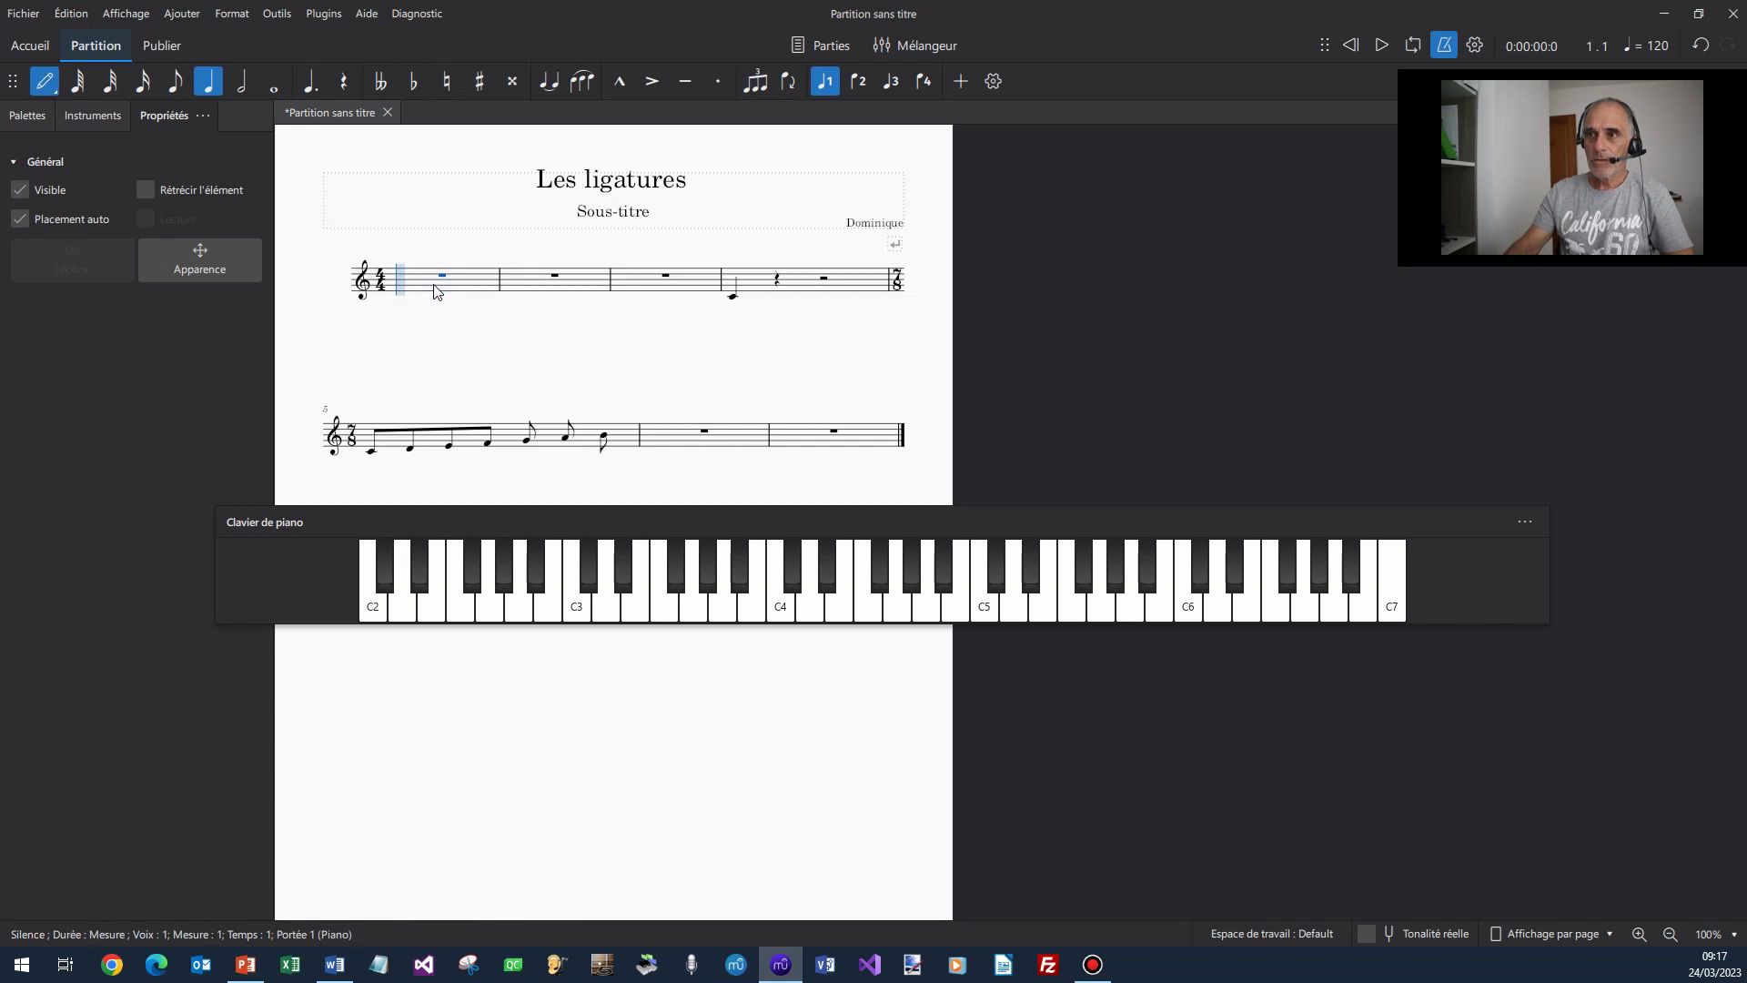
{"action": "key", "text": "4"}
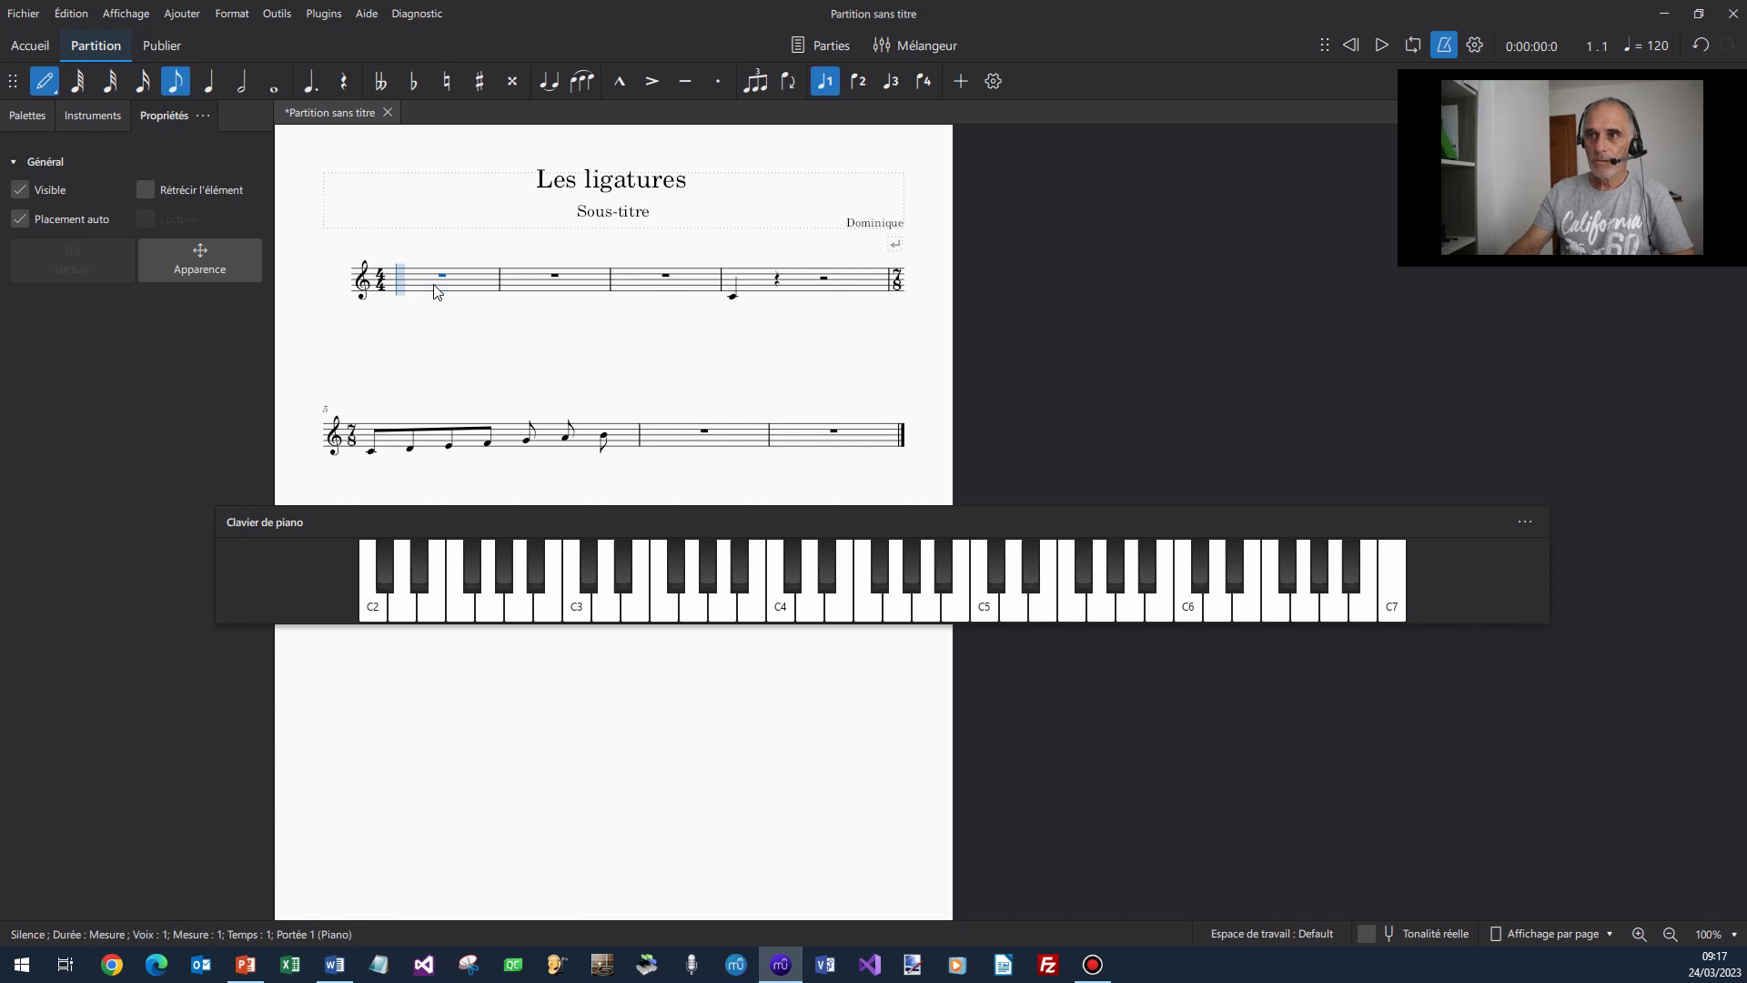
{"action": "left_click", "coordinate": [783, 607]}
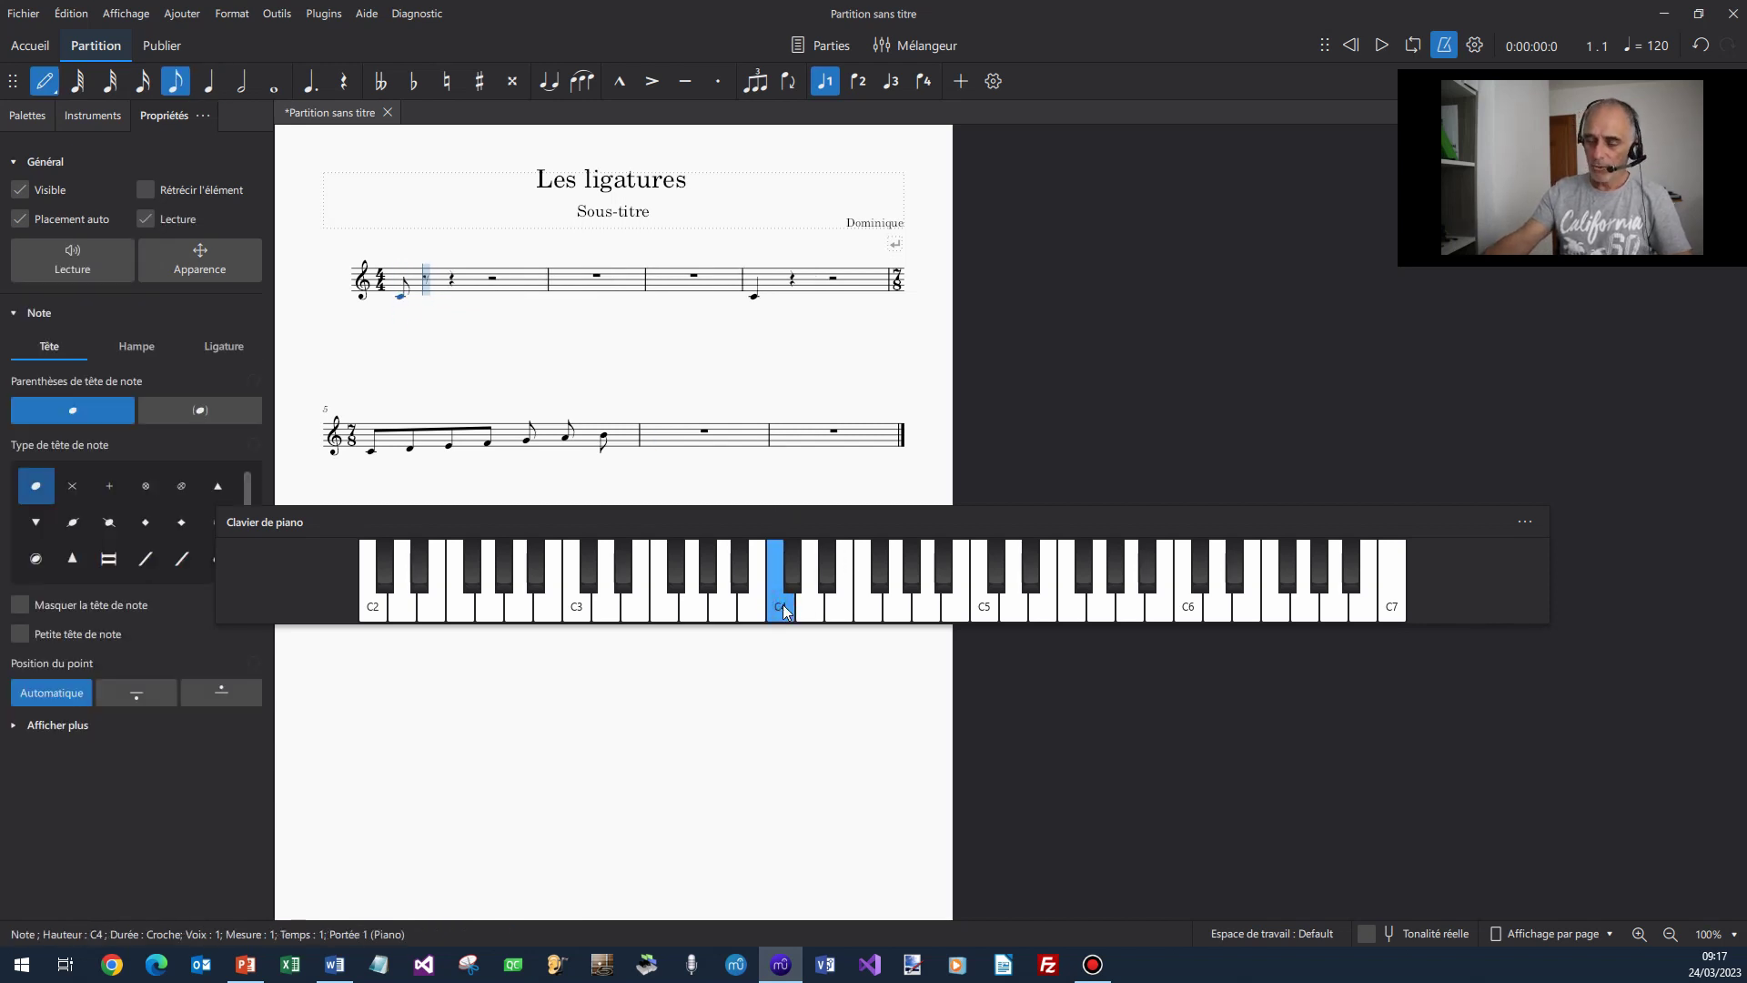
{"action": "key", "text": "3"}
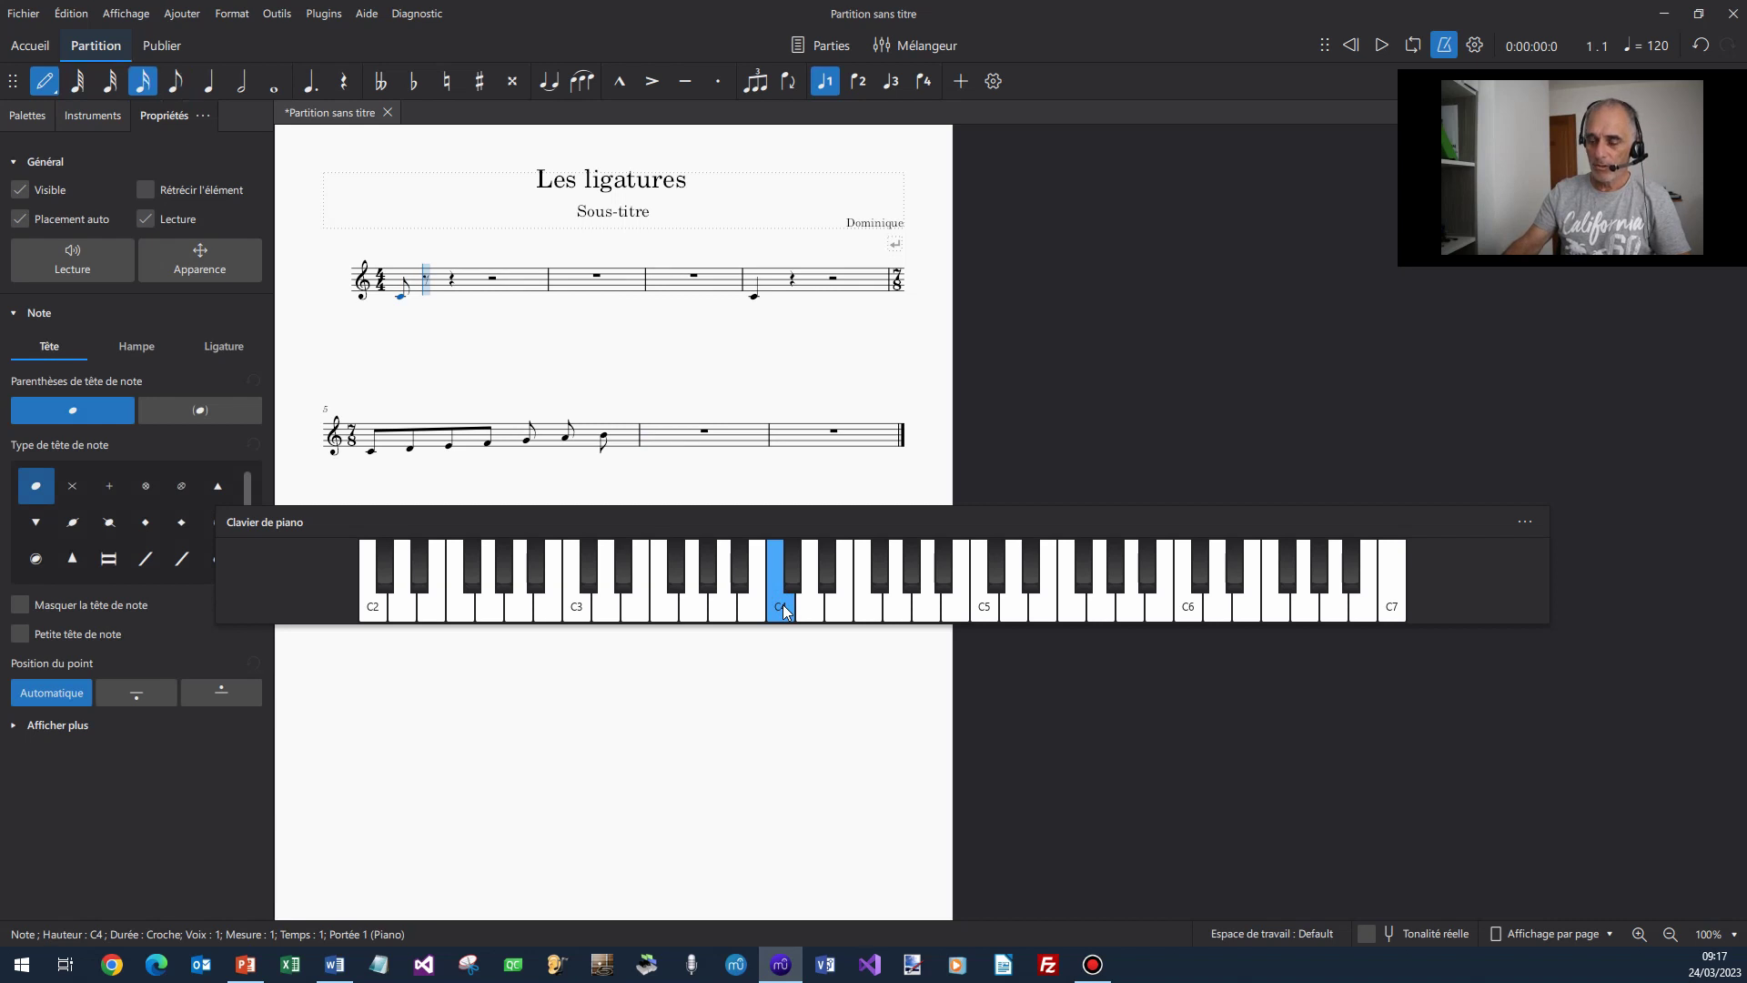
{"action": "key", "text": "0"}
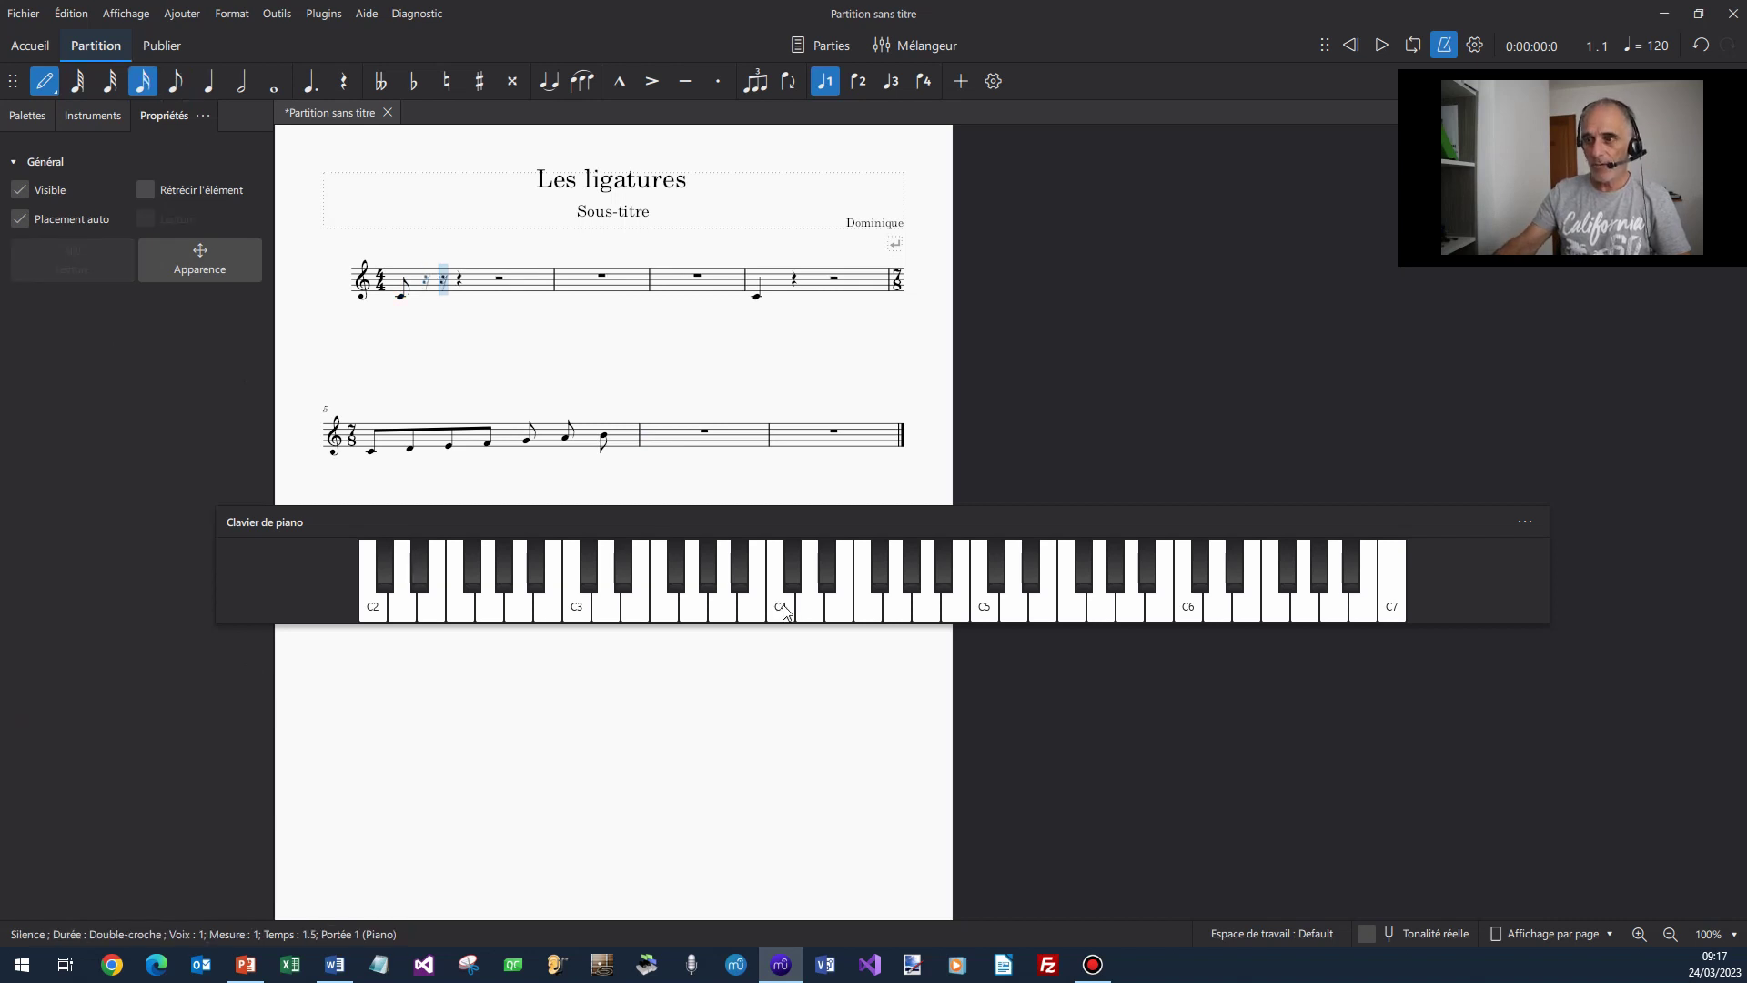
{"action": "left_click", "coordinate": [845, 610]}
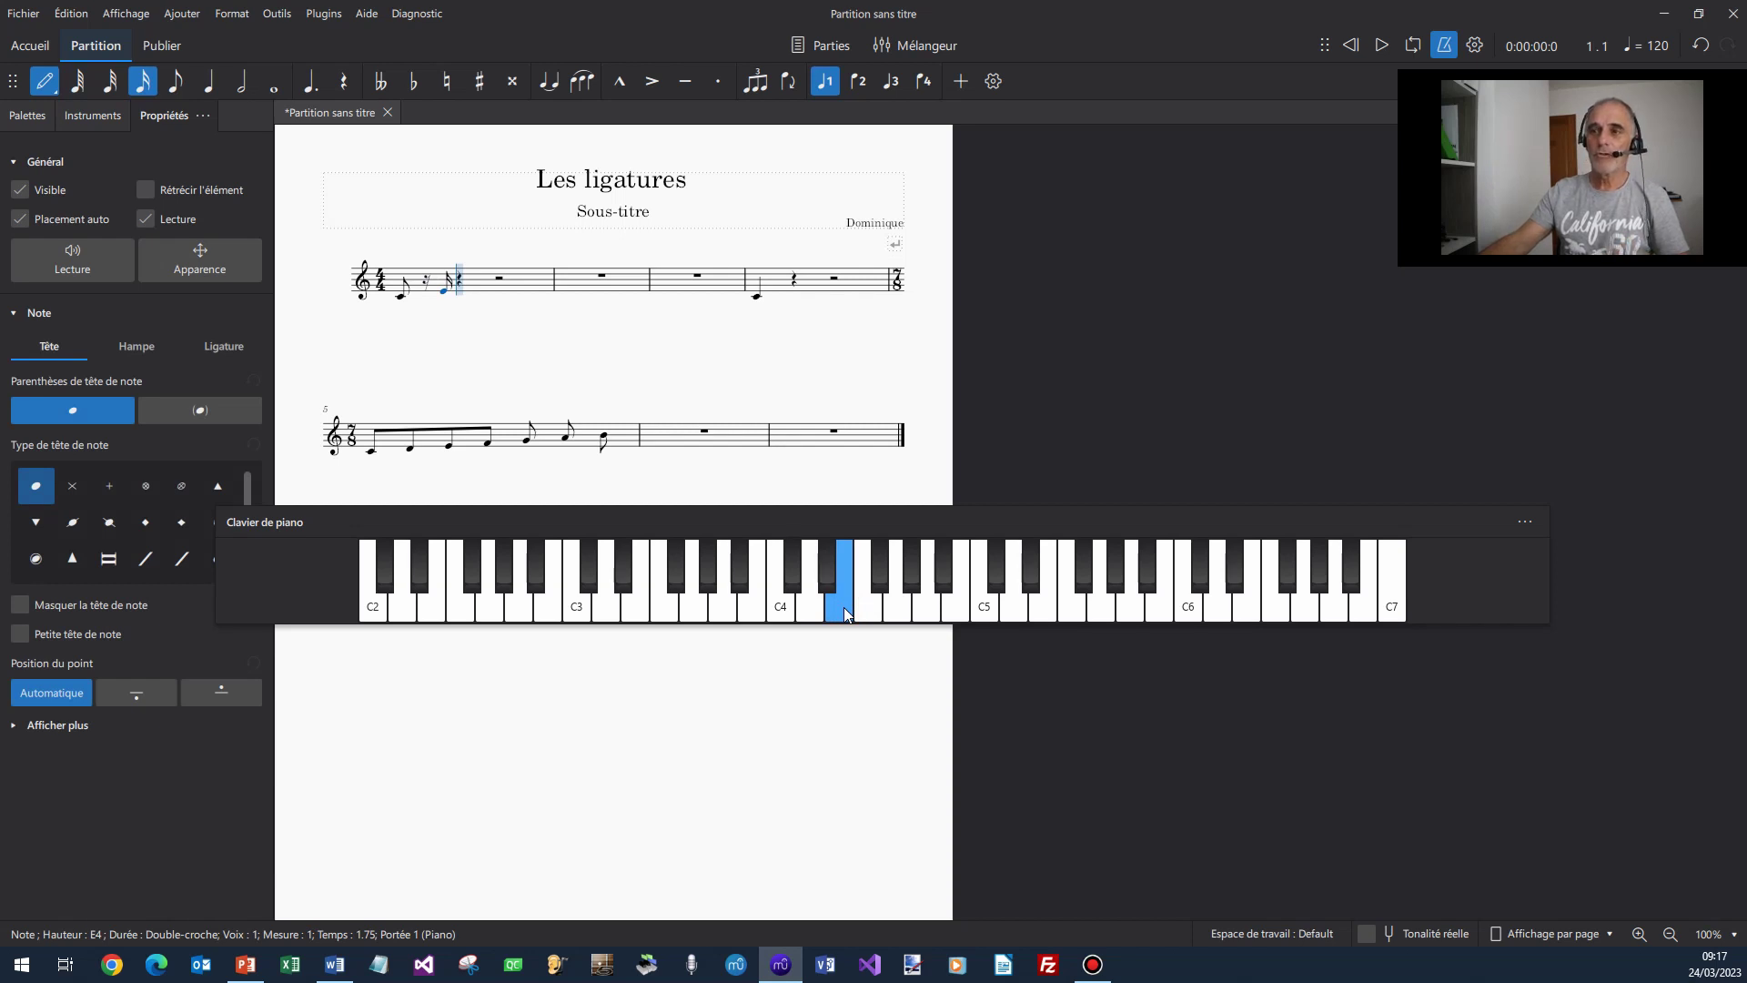
{"action": "key", "text": "Escape"}
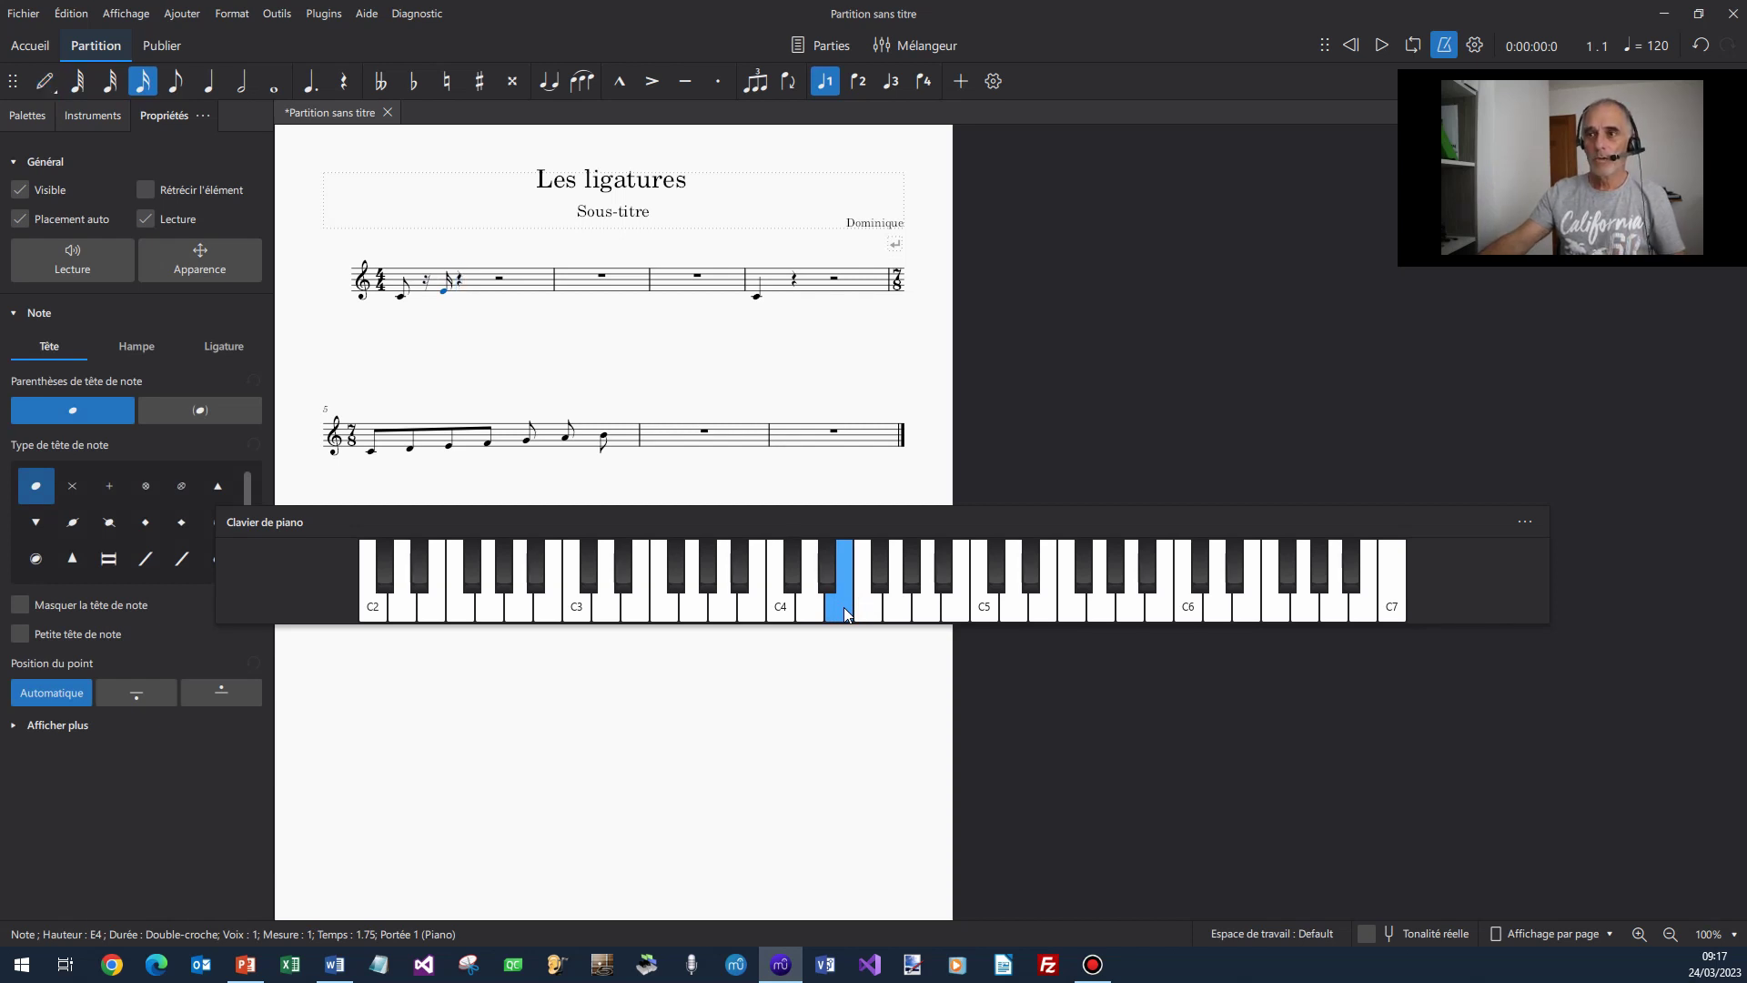
Copy the C4, sixteenth rest and E4 figure from beat 1 of measure 1 onto beat 2
{"action": "left_click", "coordinate": [400, 296]}
{"action": "left_click", "coordinate": [442, 294], "text": "shift"}
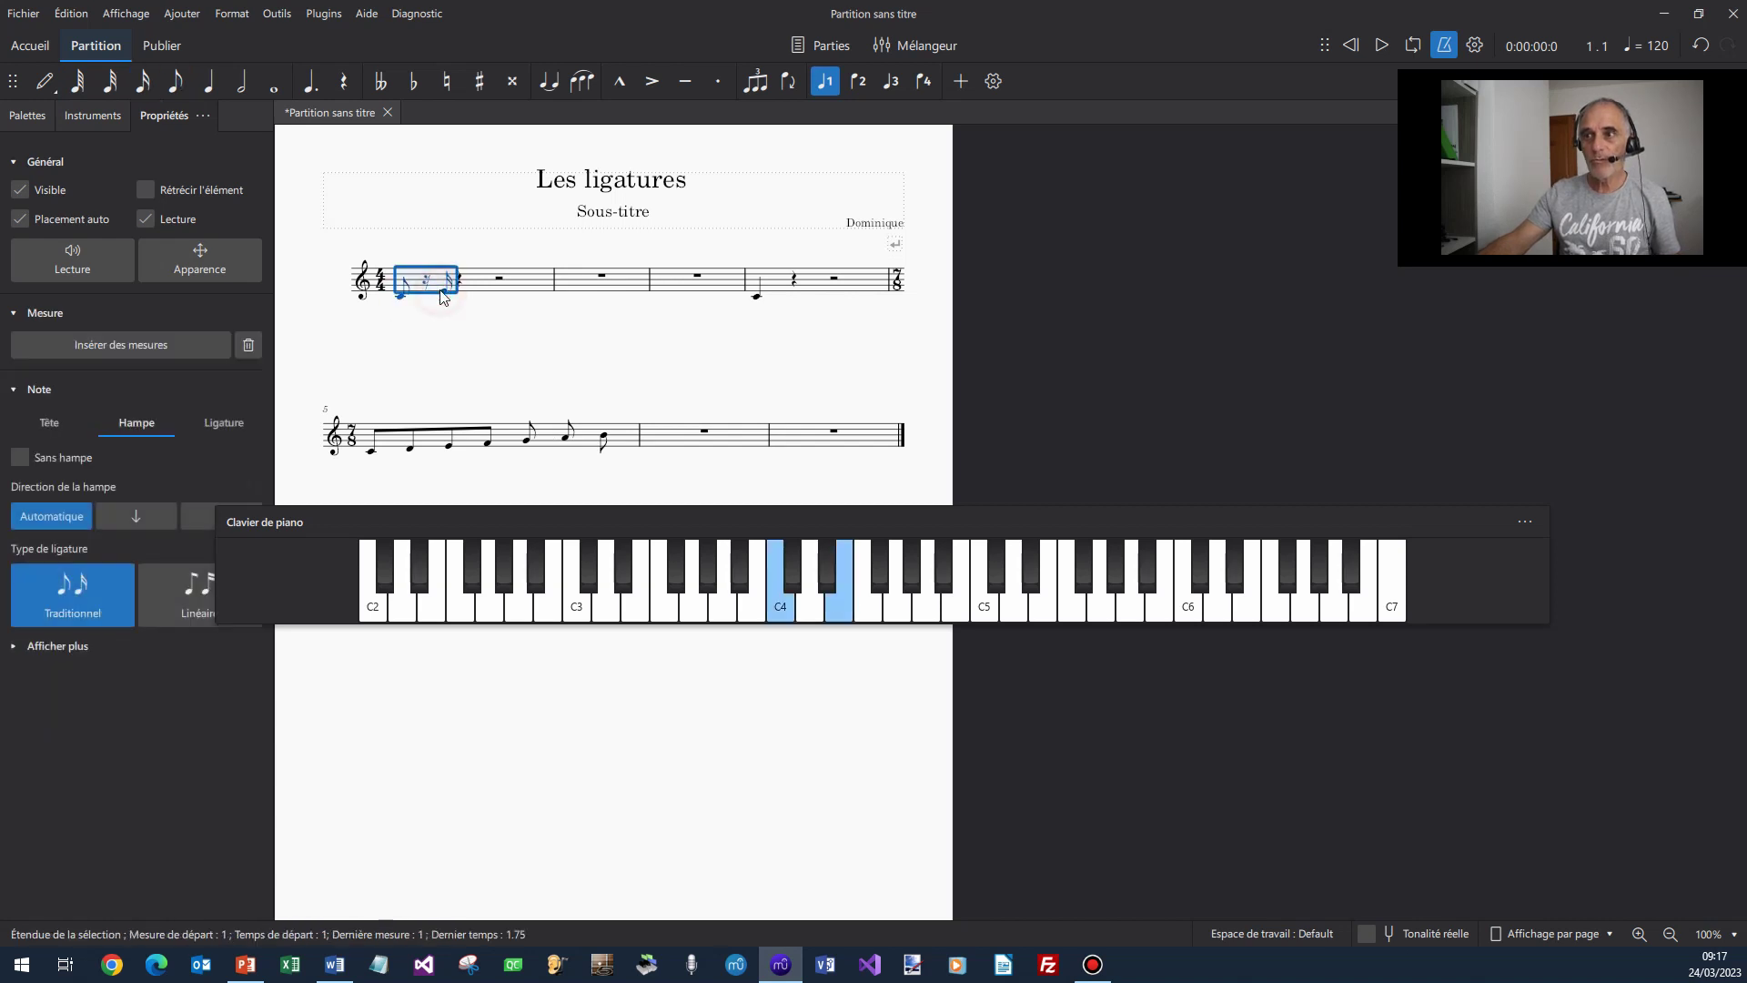
{"action": "left_click", "coordinate": [503, 282], "text": "shift"}
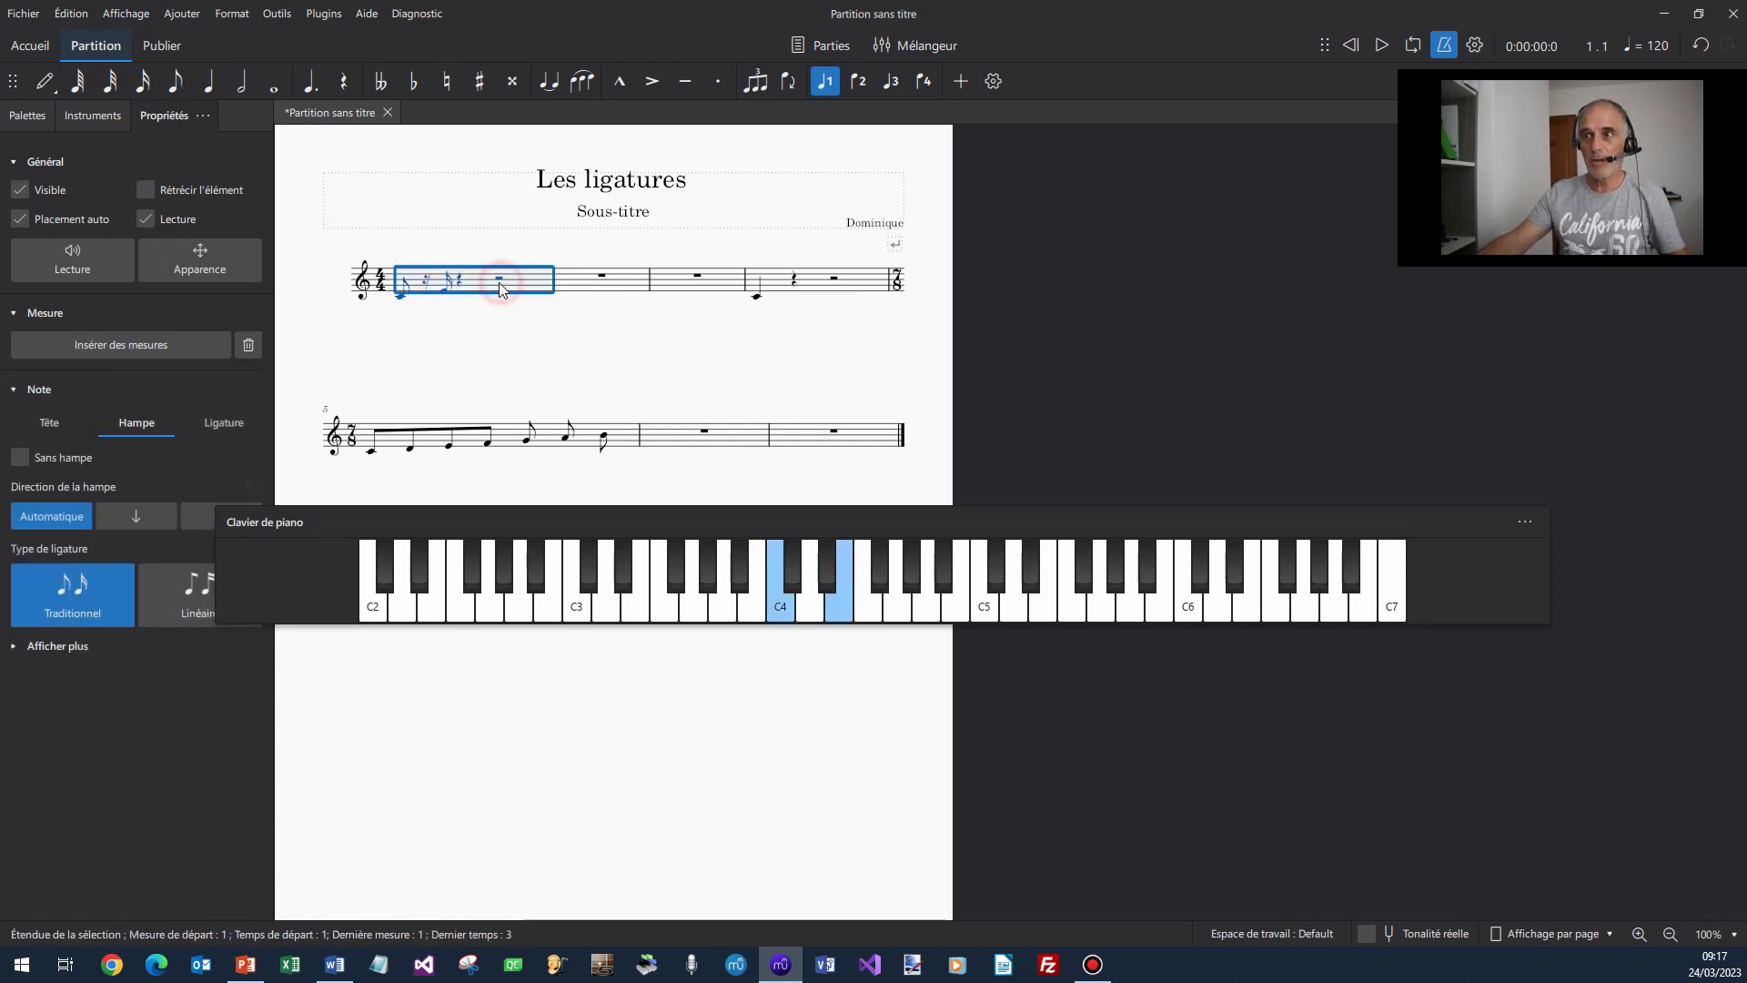
{"action": "left_click", "coordinate": [462, 283]}
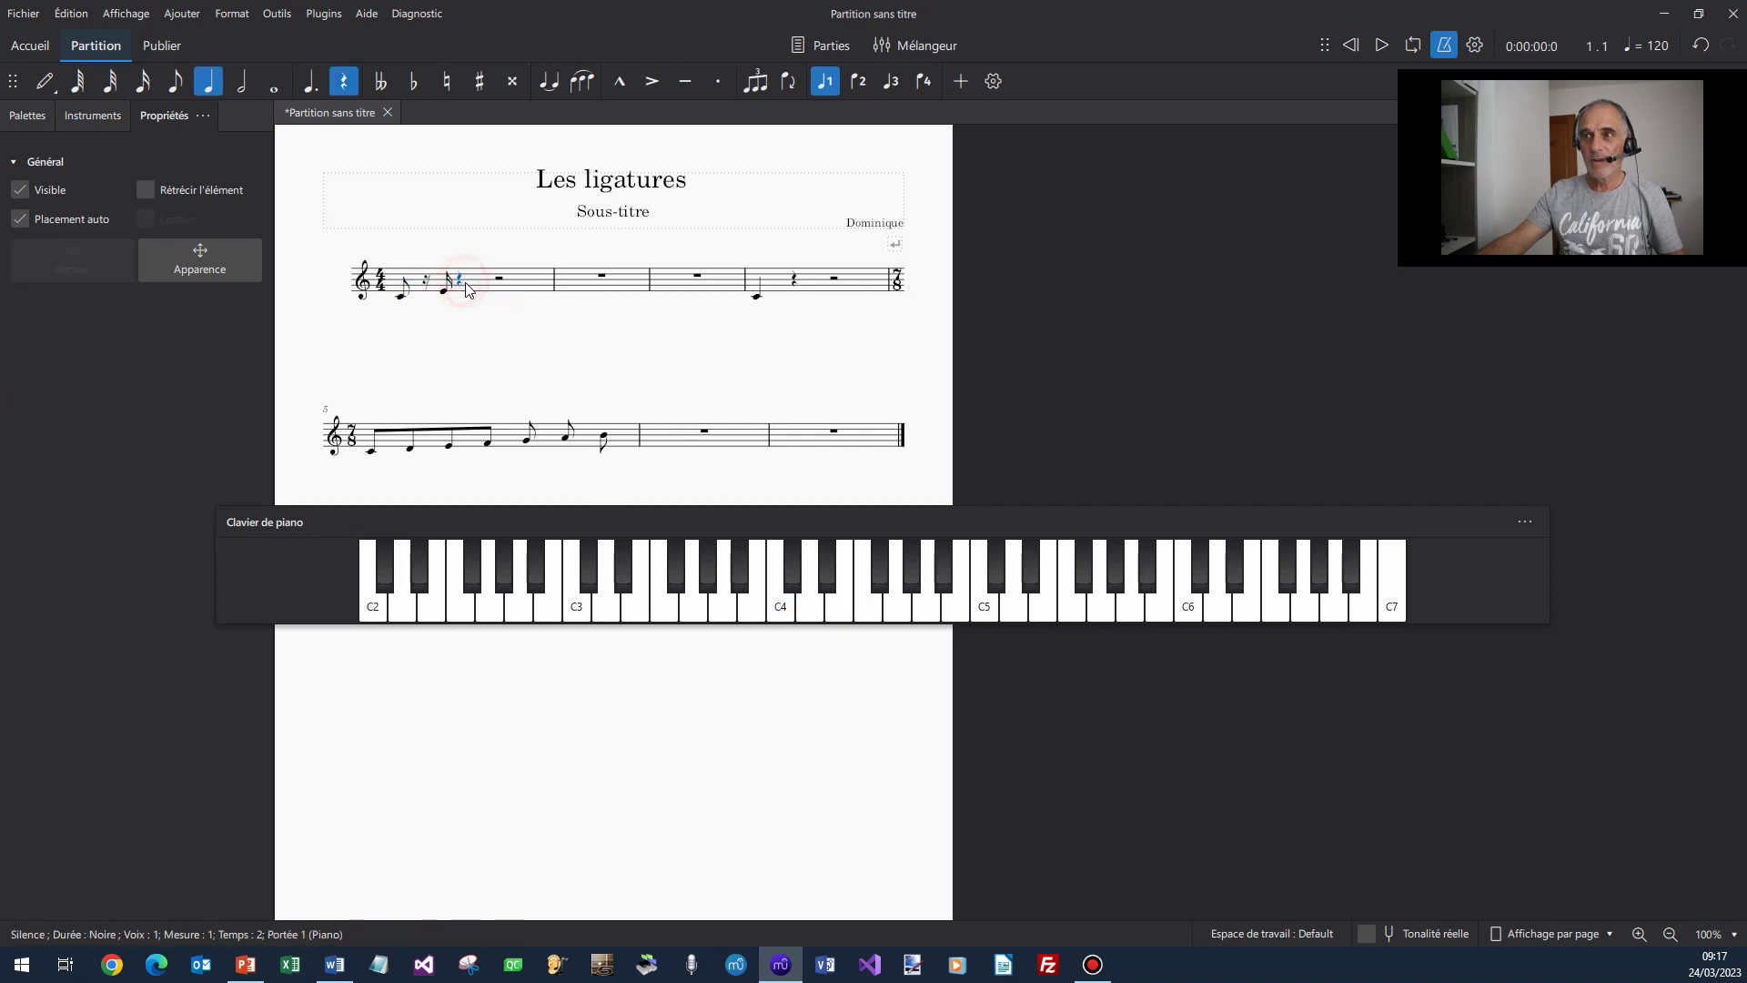
{"action": "left_click", "coordinate": [466, 289]}
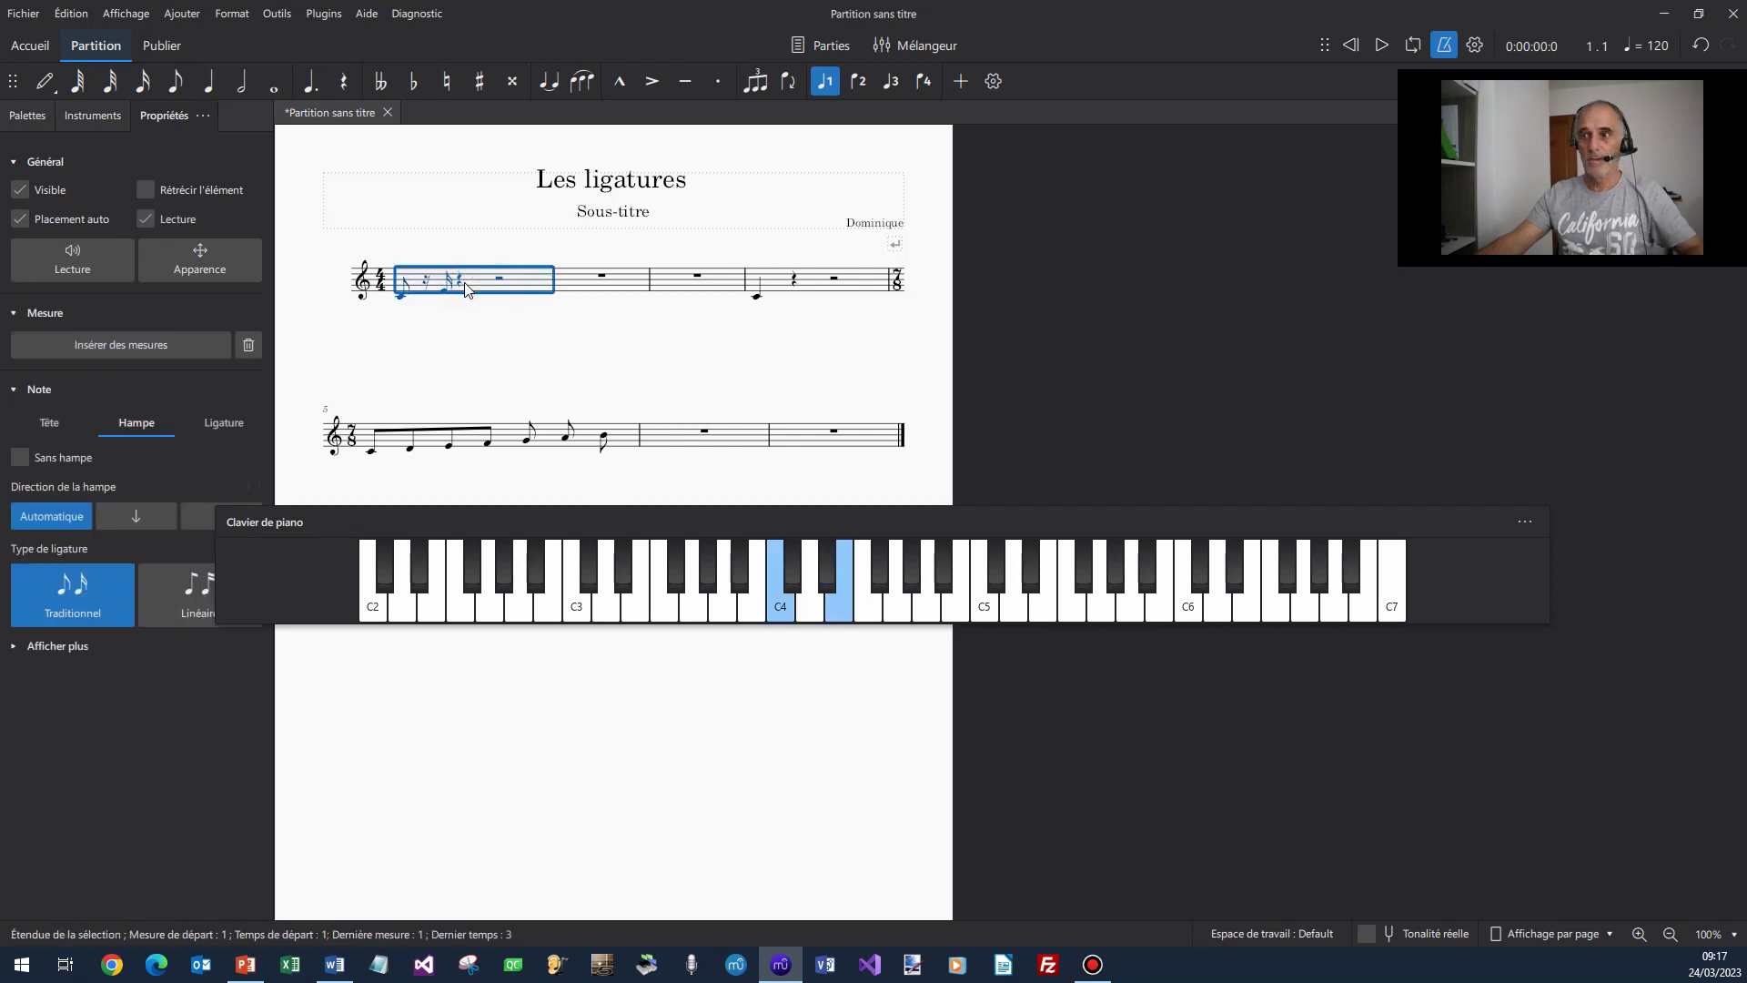
{"action": "left_click", "coordinate": [439, 304]}
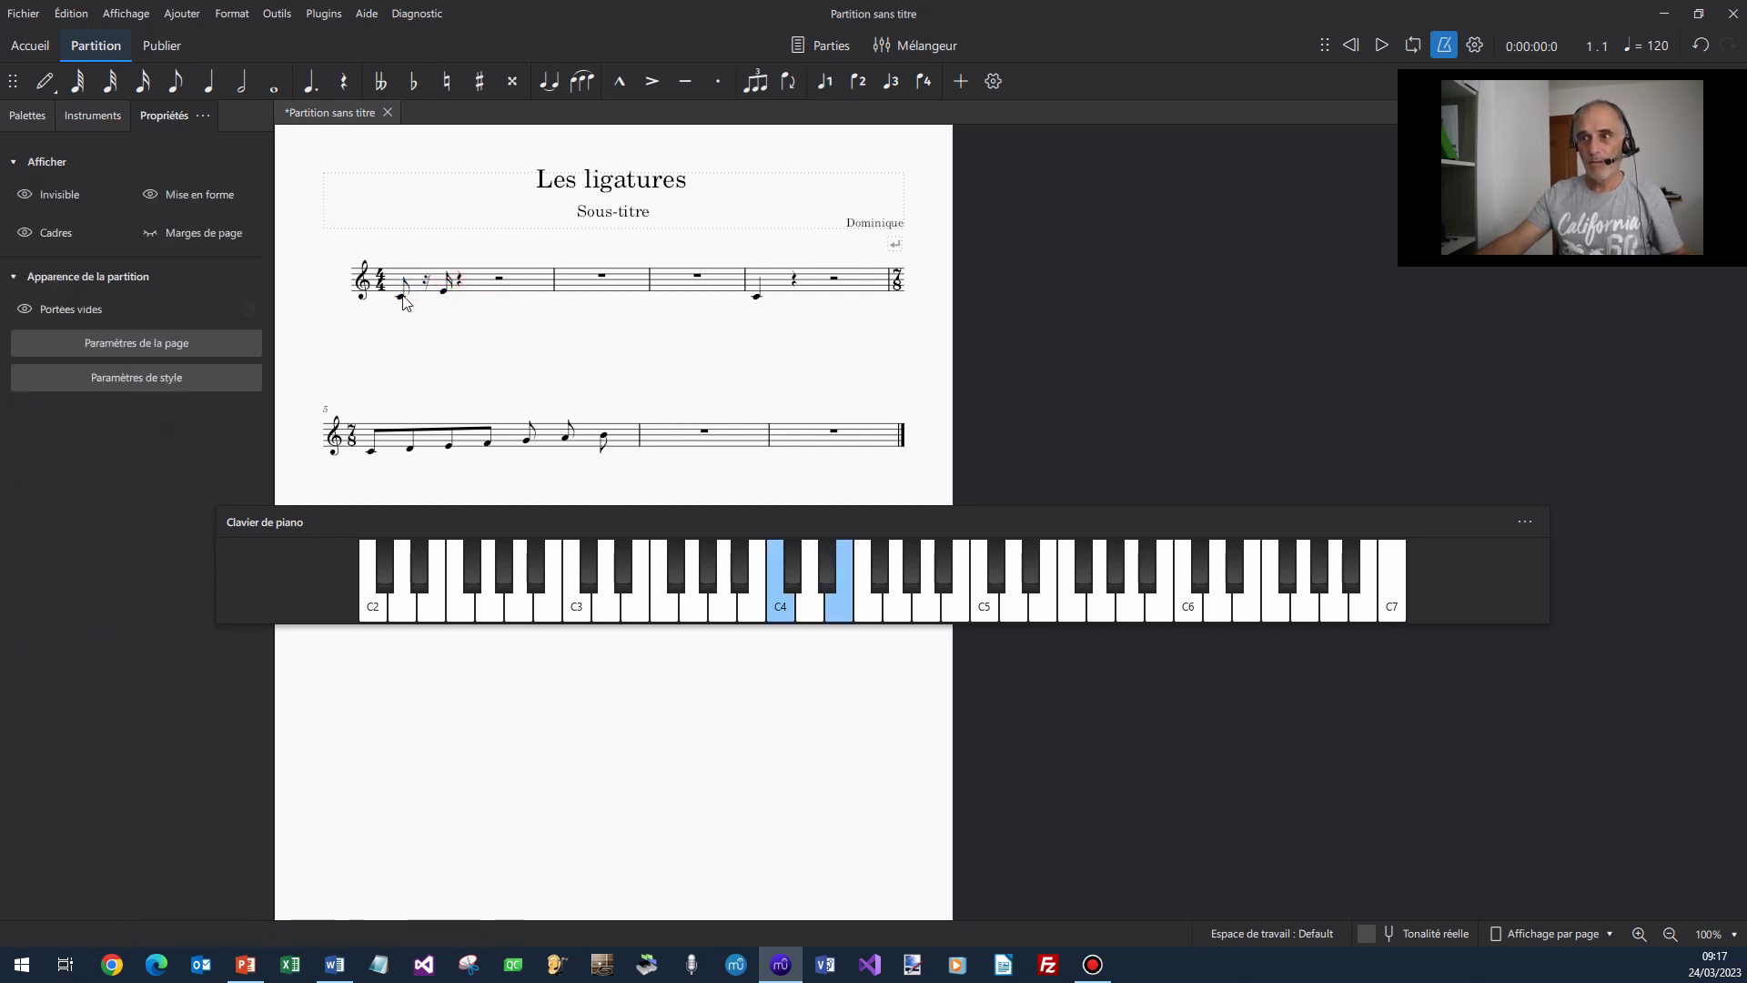
{"action": "left_click", "coordinate": [441, 284]}
{"action": "left_click", "coordinate": [456, 293], "text": "shift"}
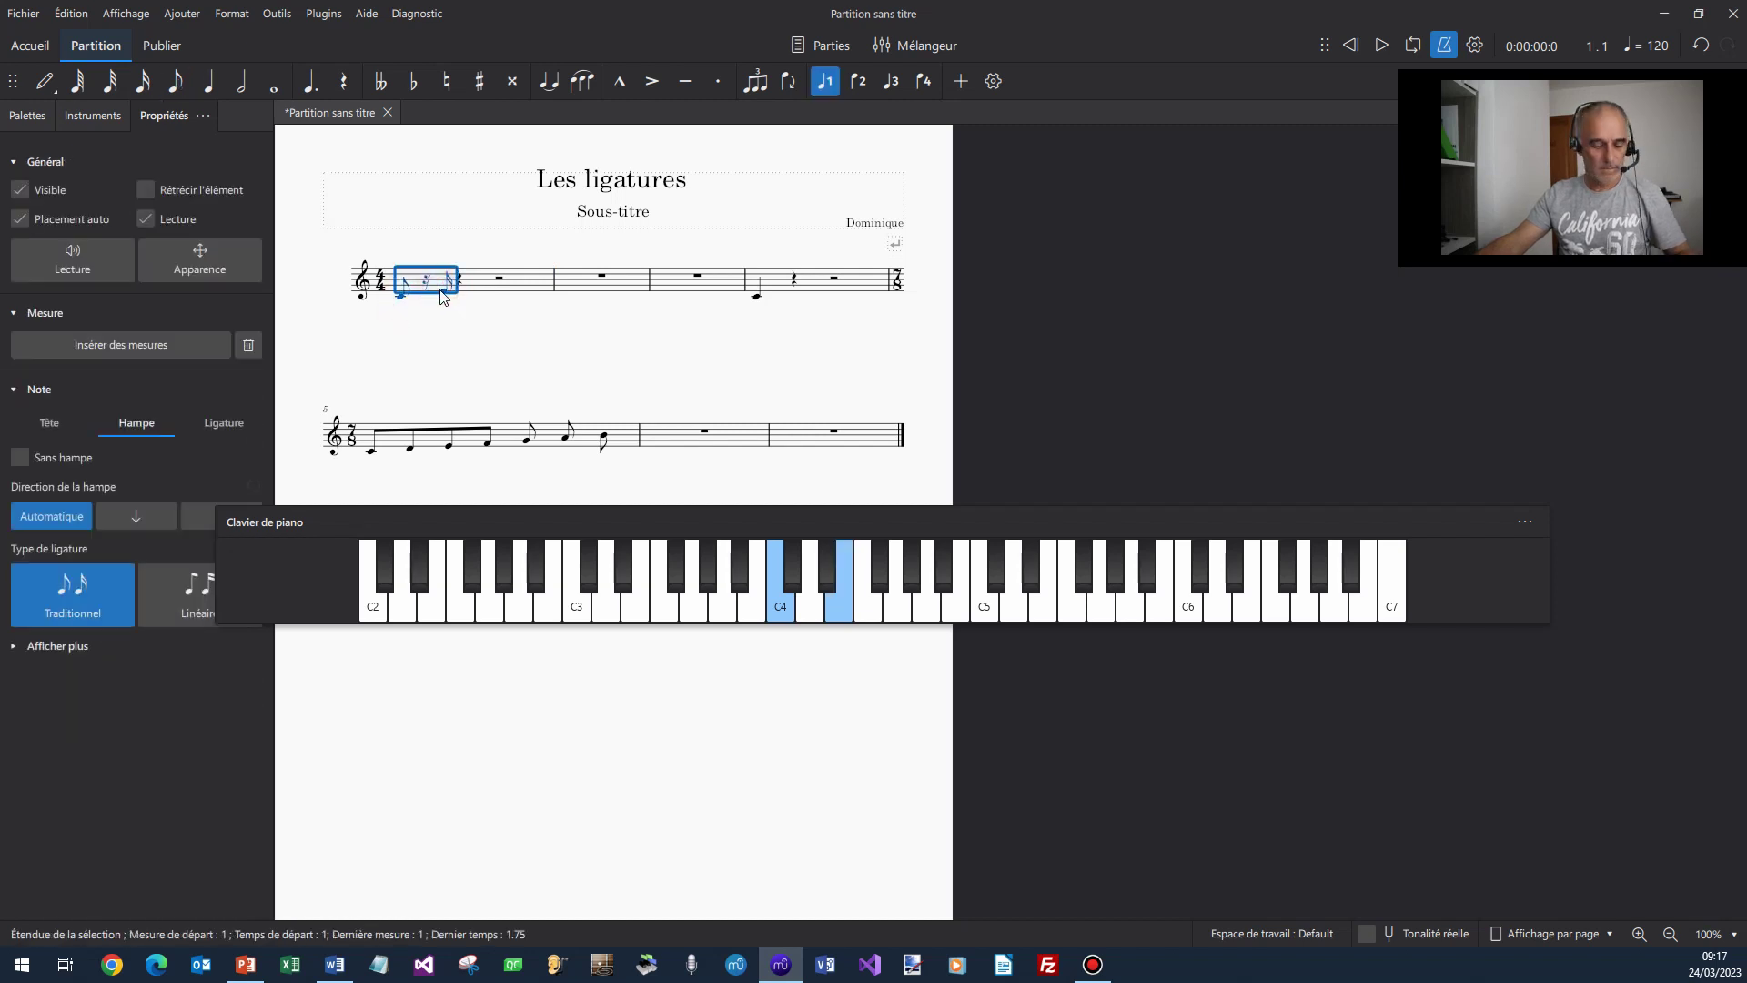
{"action": "left_click", "coordinate": [466, 289]}
{"action": "left_click", "coordinate": [460, 279]}
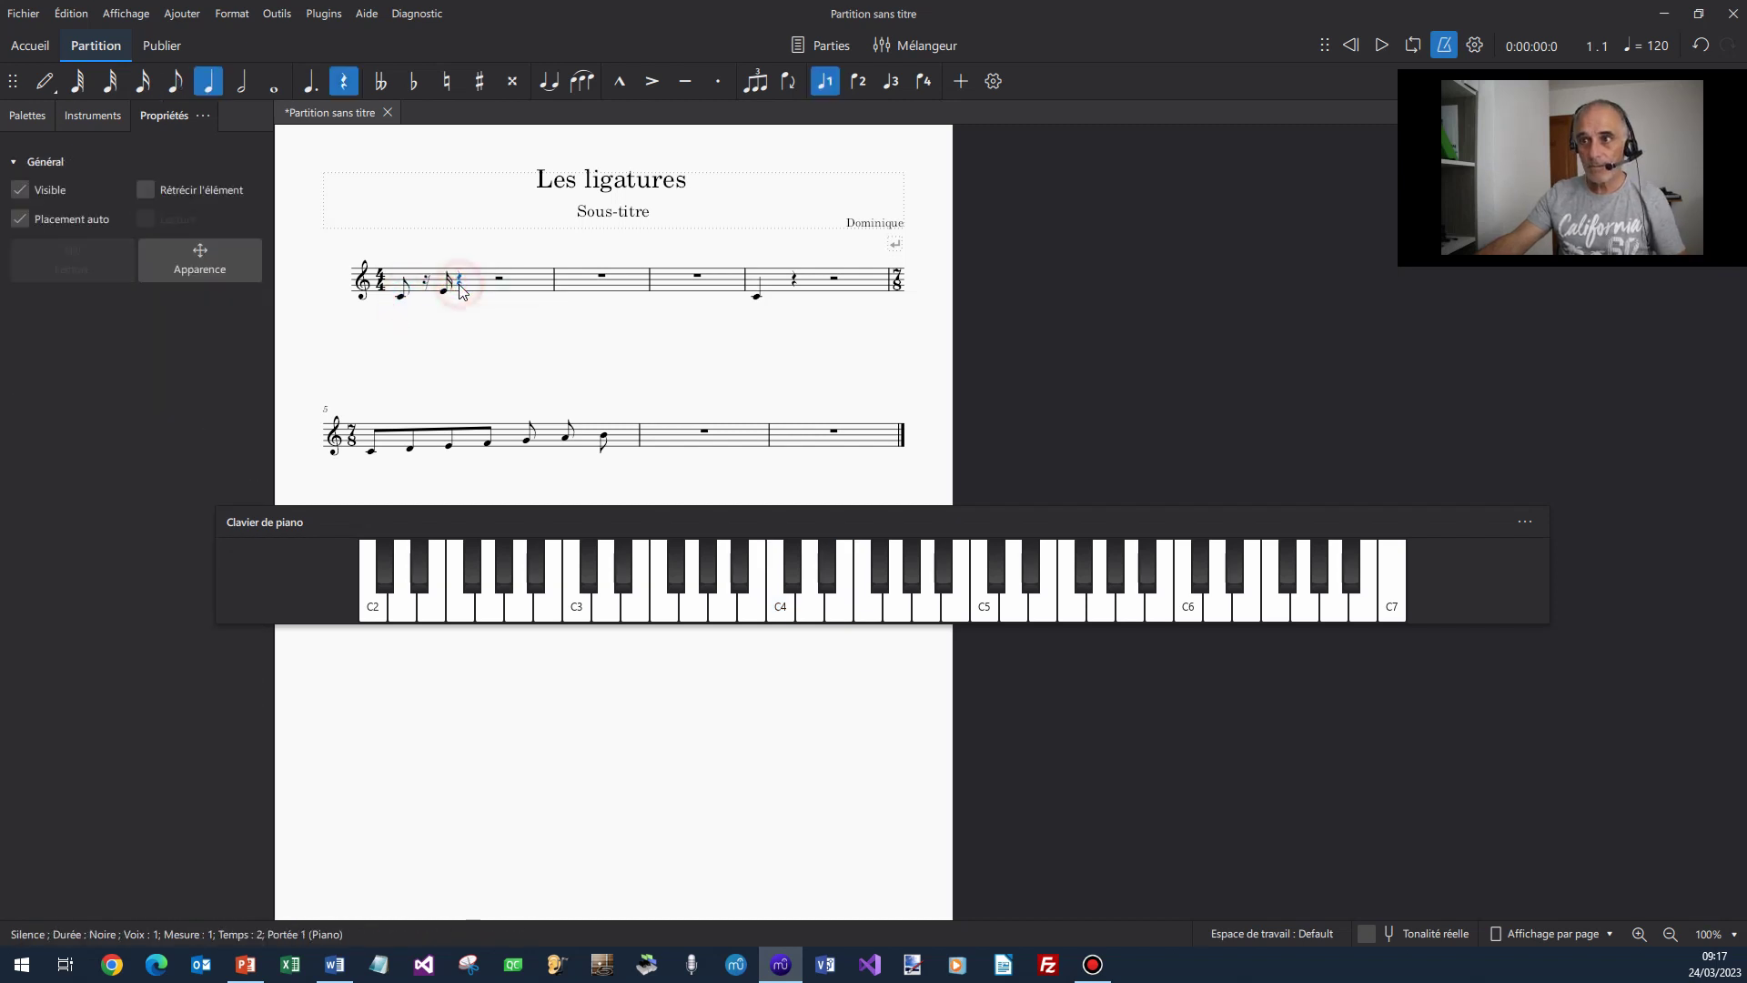
{"action": "key", "text": "ctrl+v"}
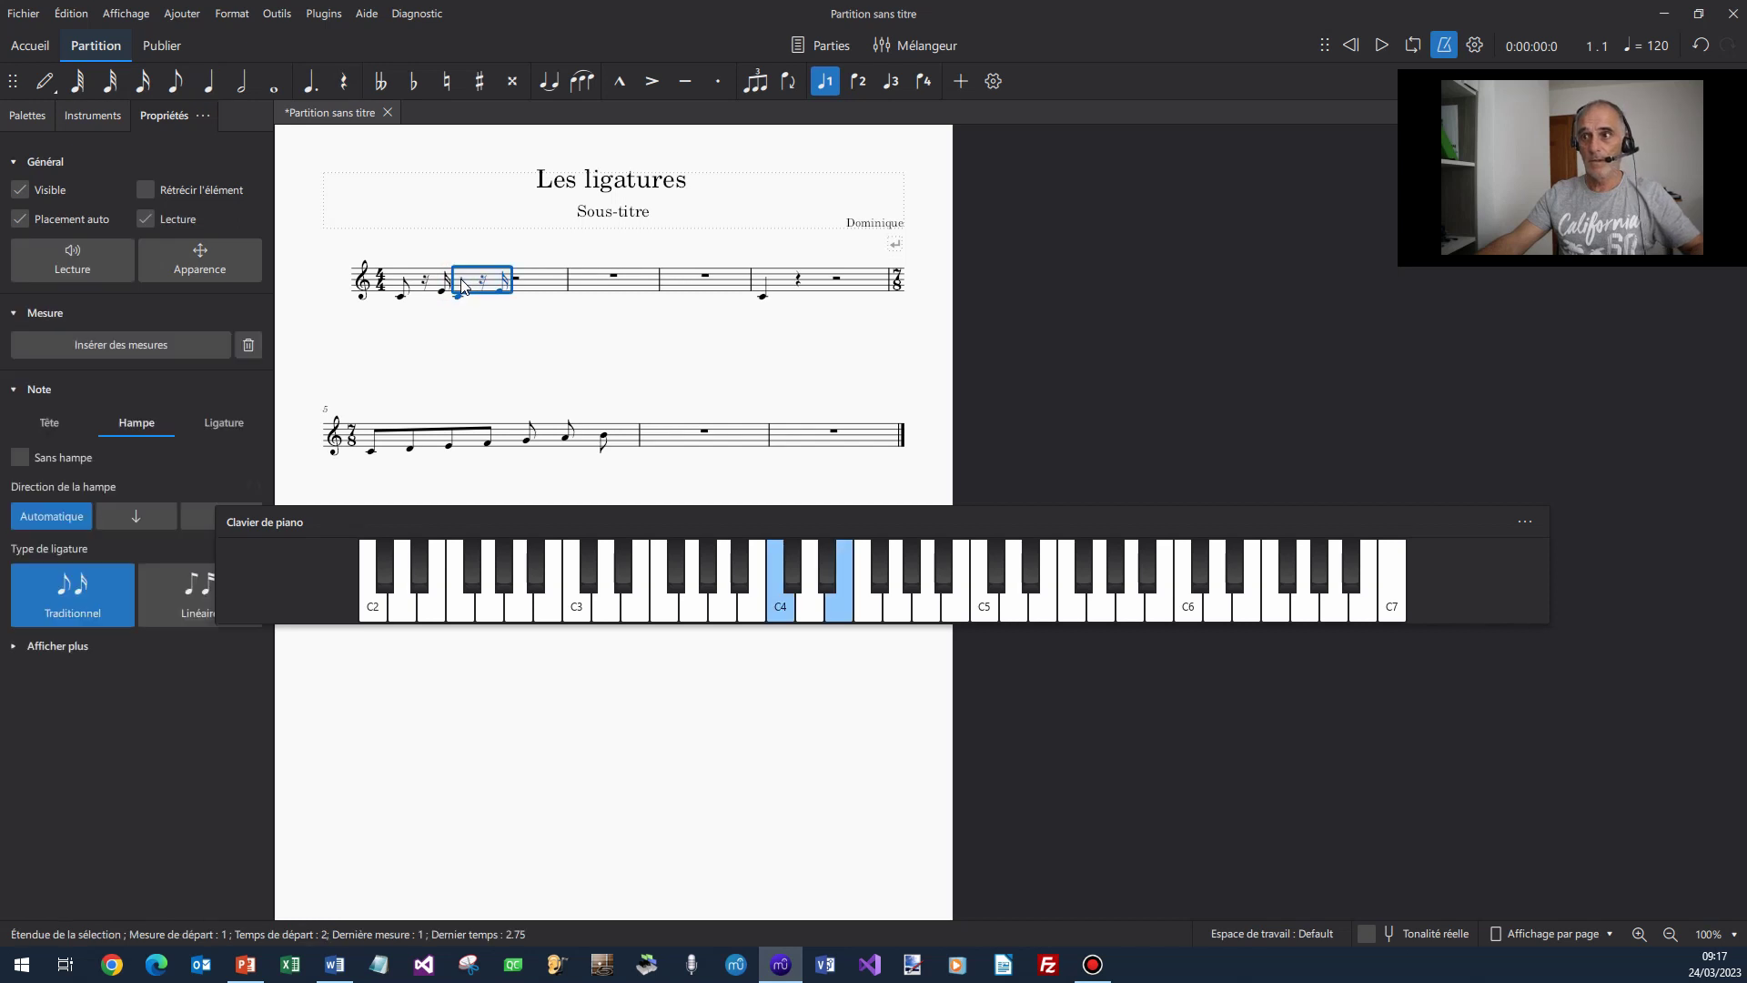
Paste the copied figure once more on beat 3 of measure 1 and clear the selection
{"action": "left_click", "coordinate": [526, 289]}
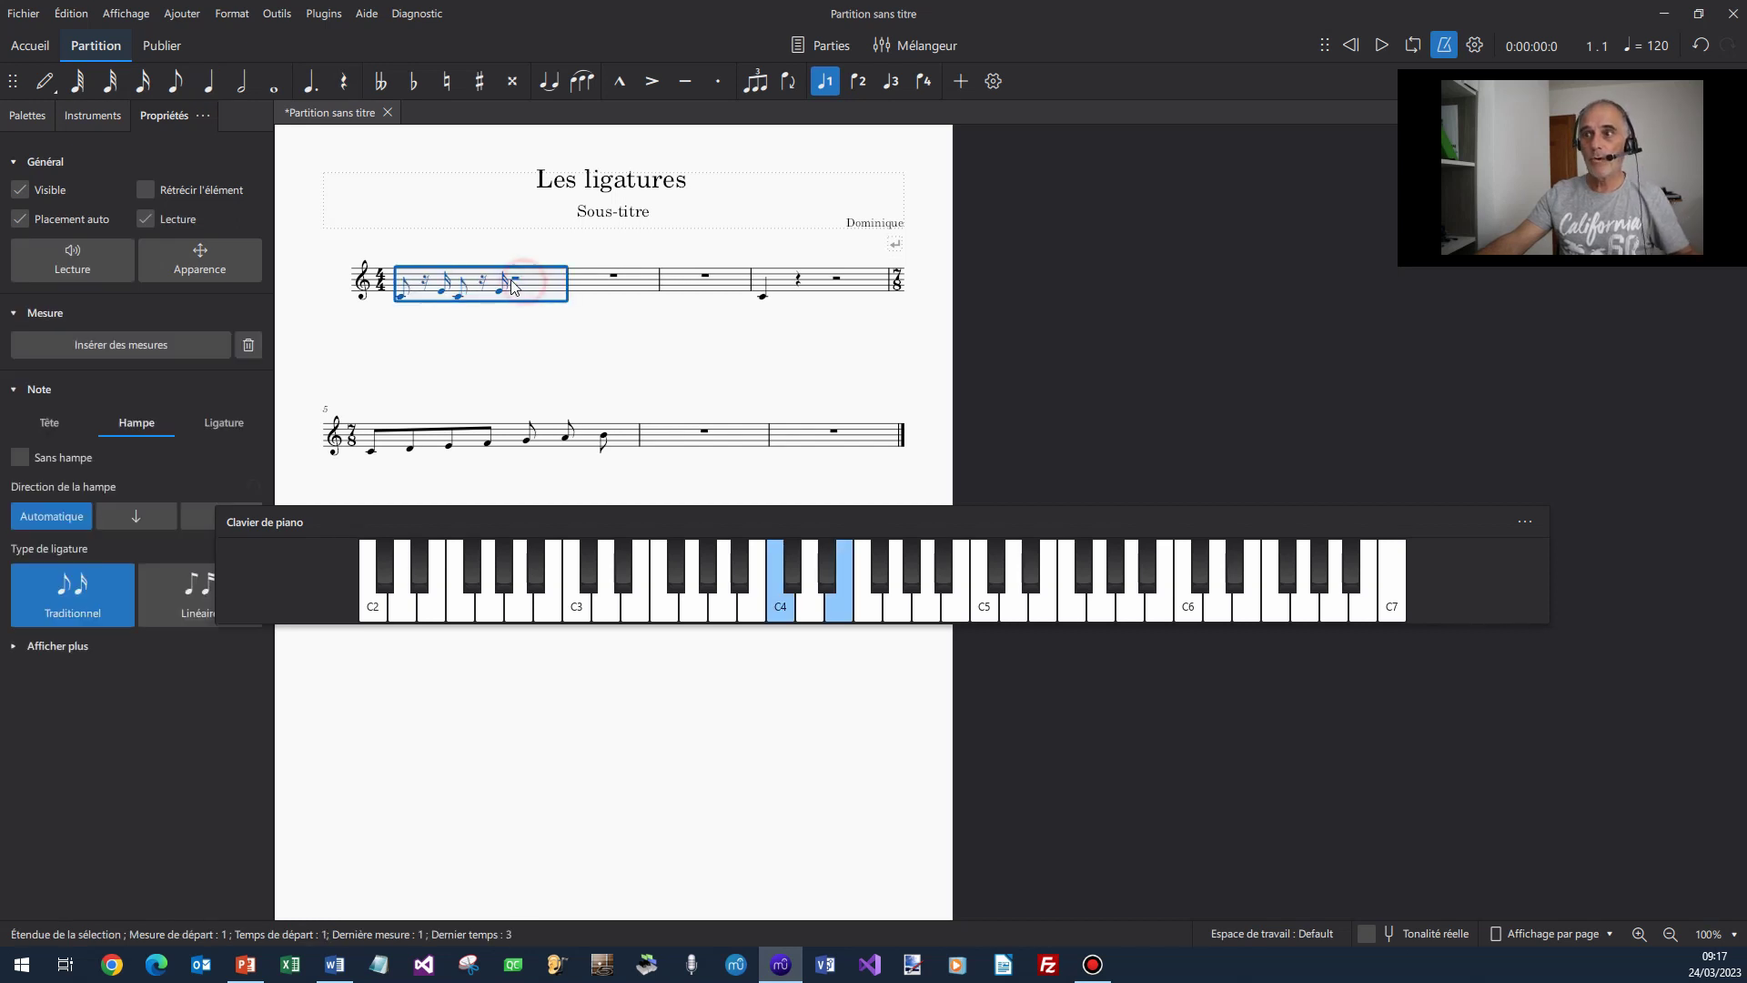
{"action": "left_click", "coordinate": [518, 283]}
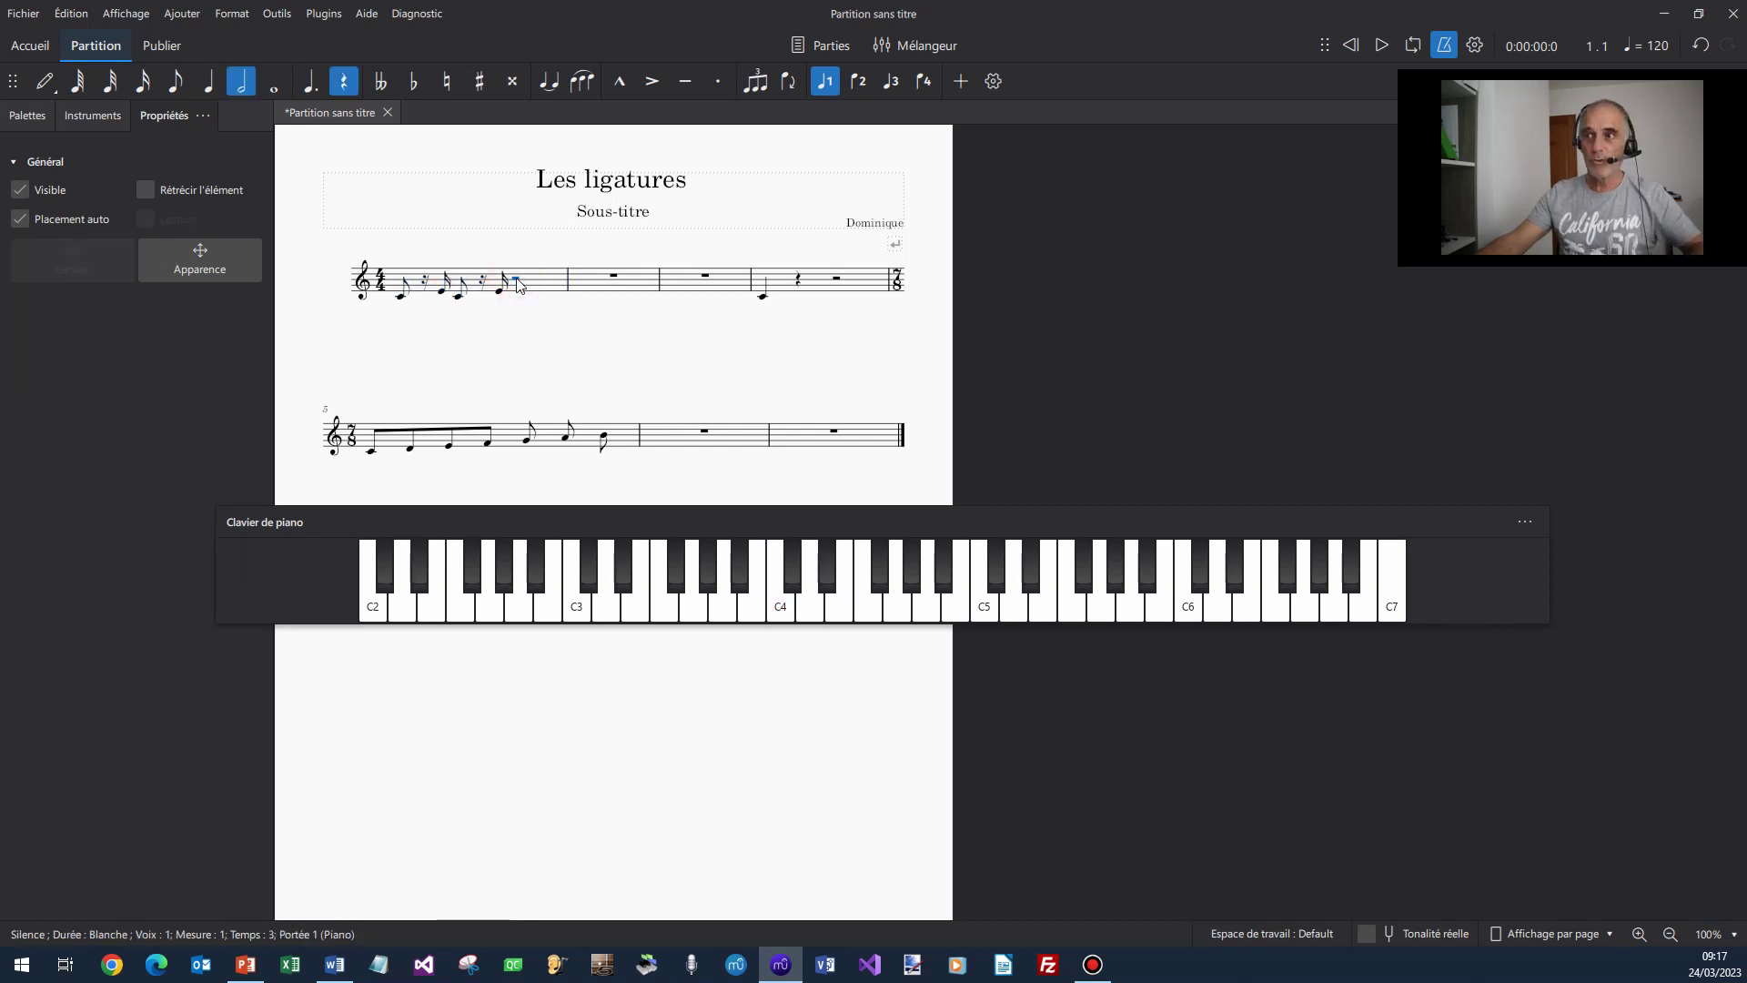
{"action": "key", "text": "ctrl+v"}
{"action": "key", "text": "Escape"}
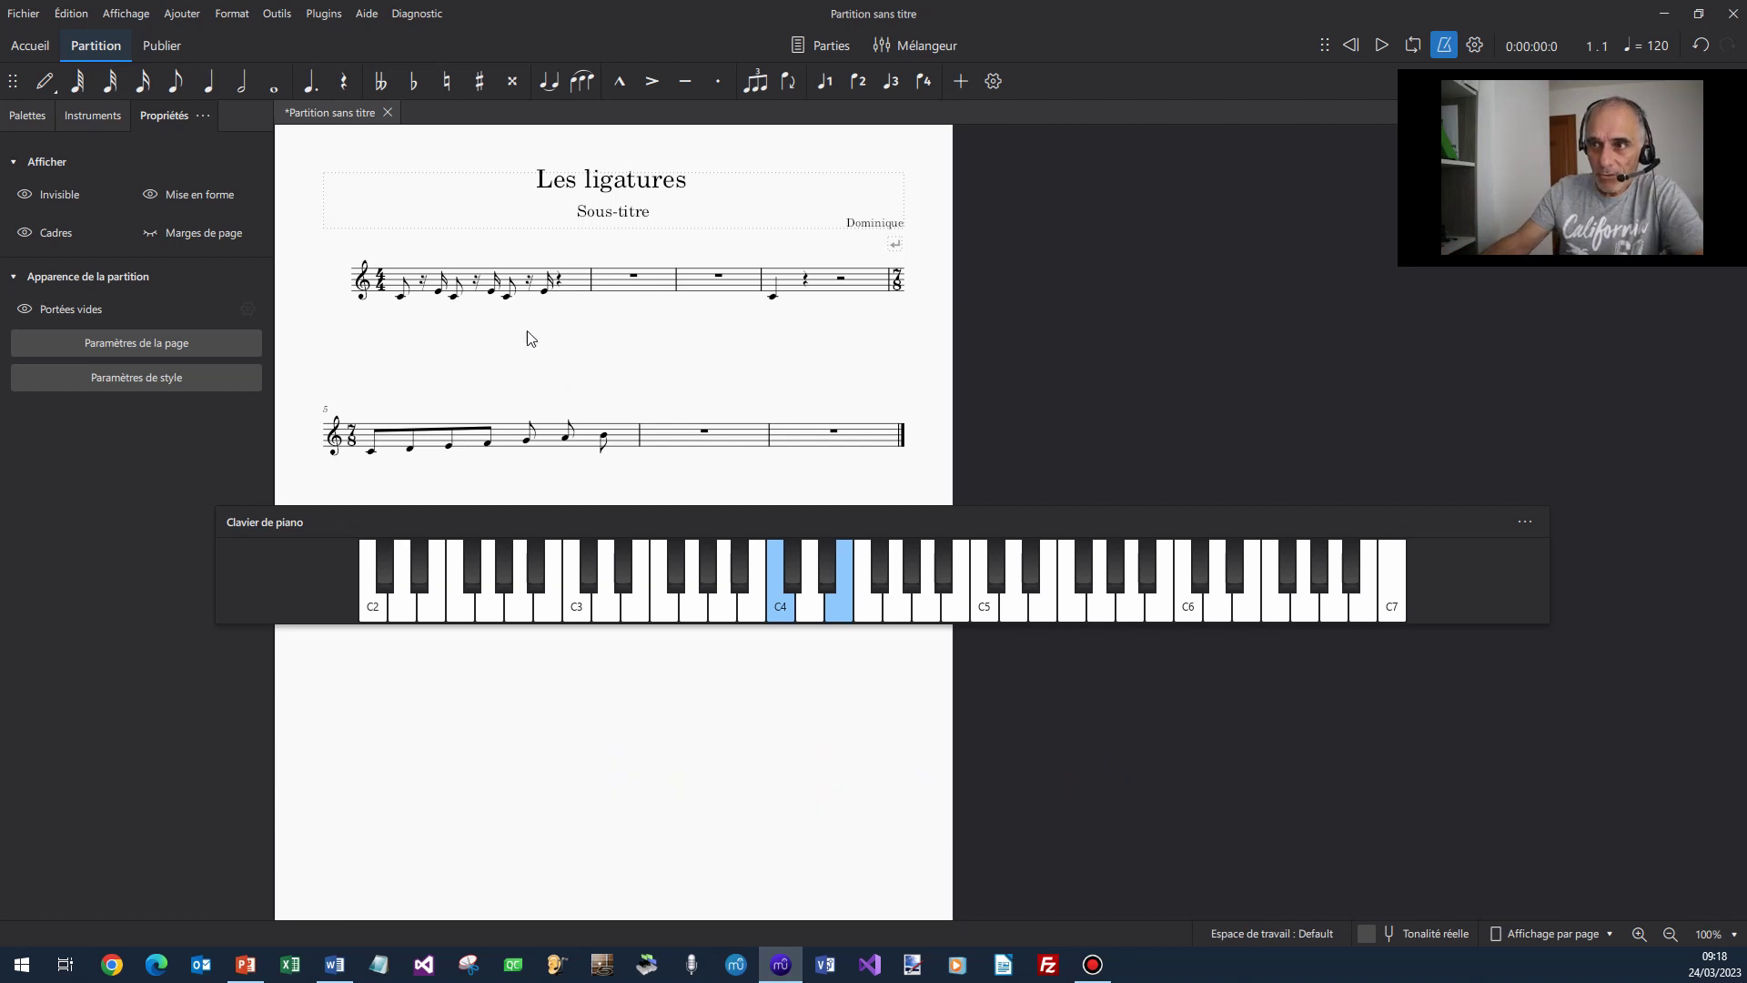
Add and expand the Propriétés des ligatures palette, and hide the piano keyboard
{"action": "left_click", "coordinate": [423, 284]}
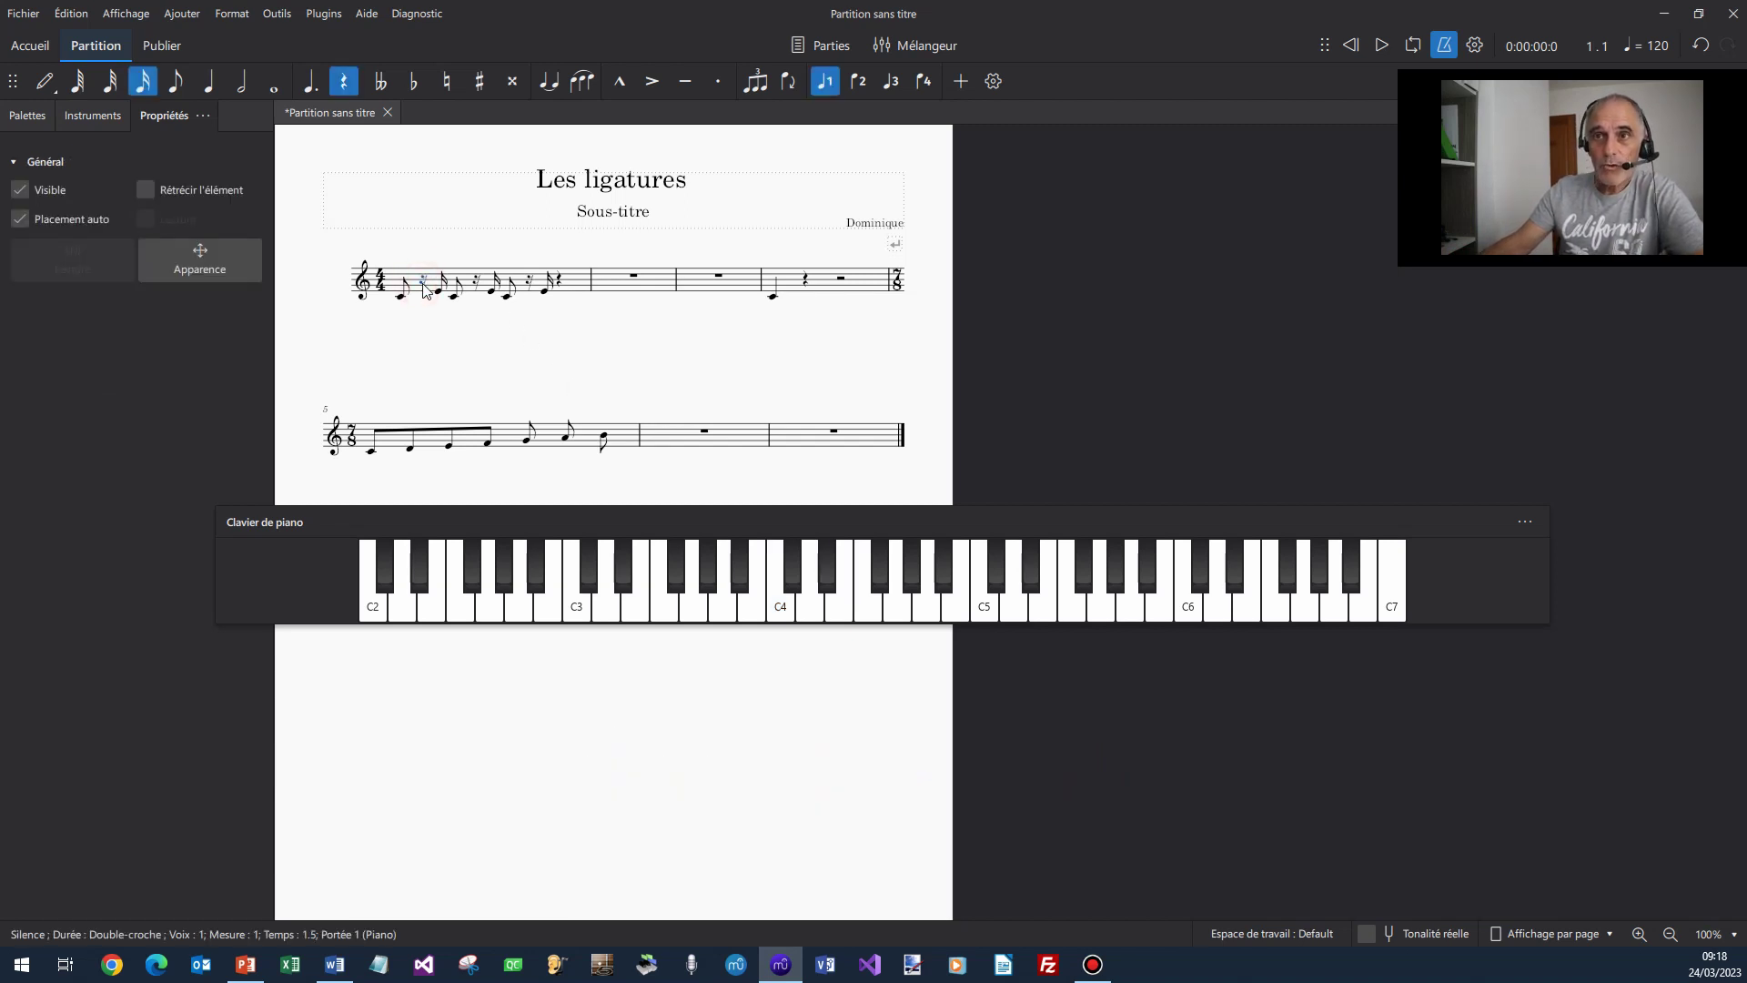
{"action": "left_click", "coordinate": [27, 115]}
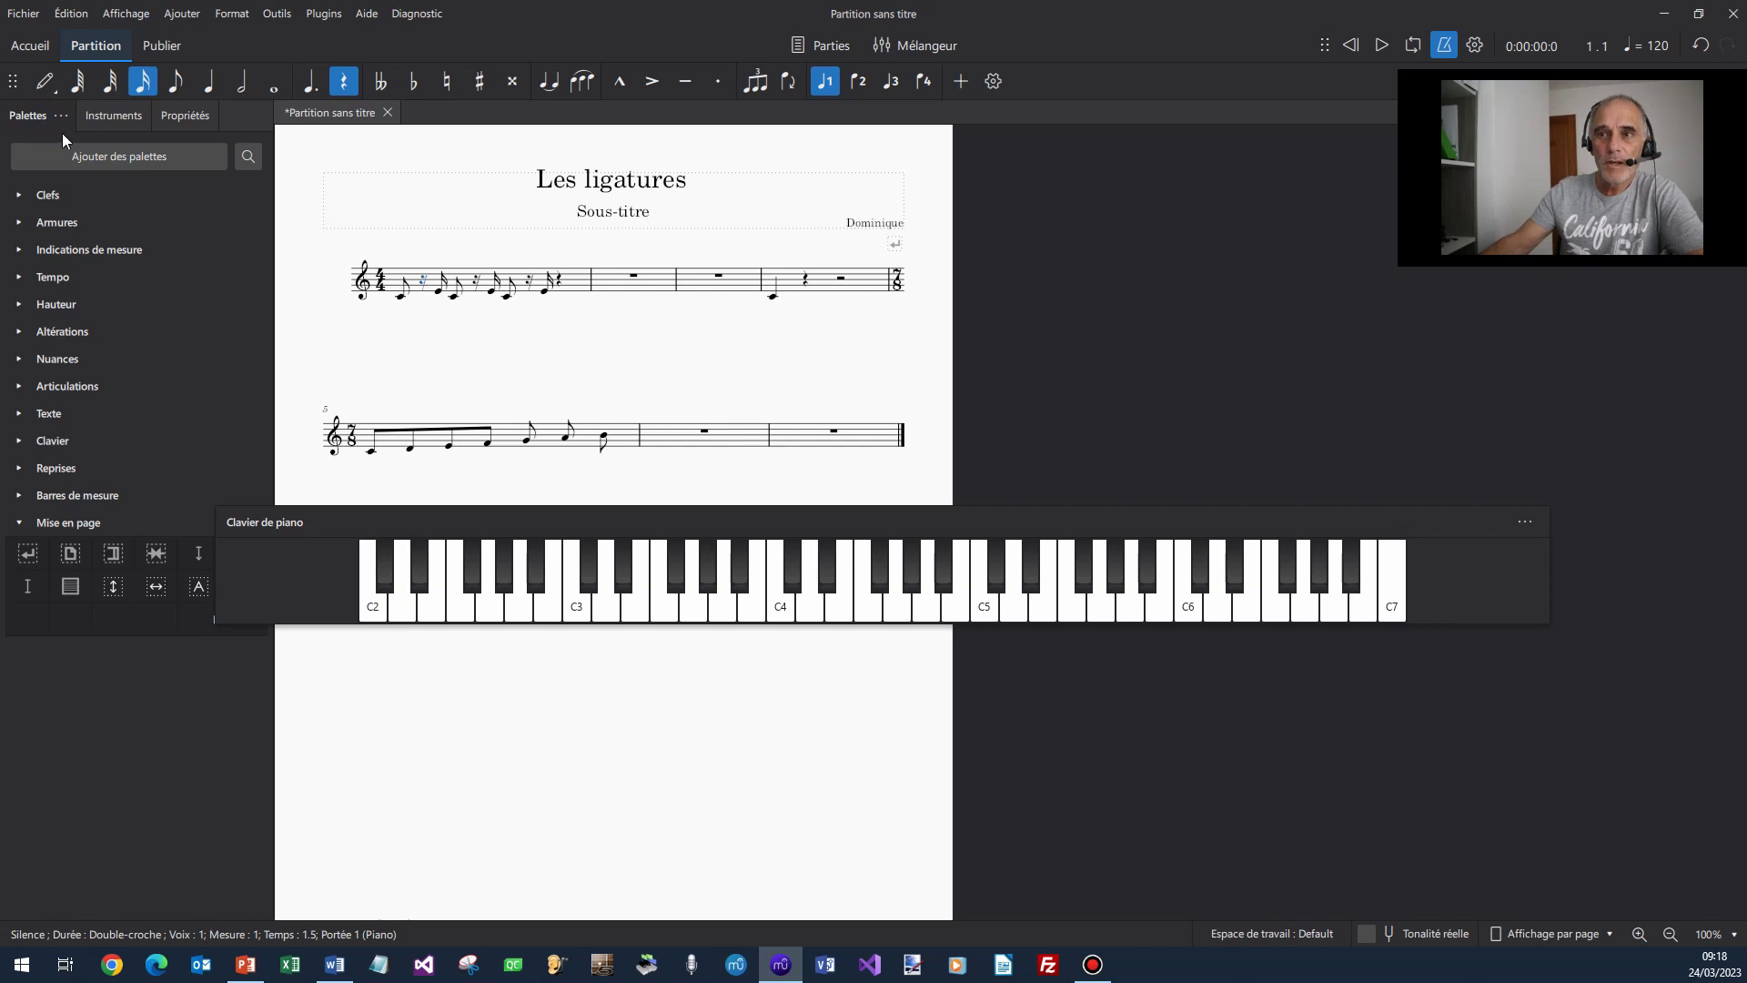
{"action": "left_click", "coordinate": [159, 160]}
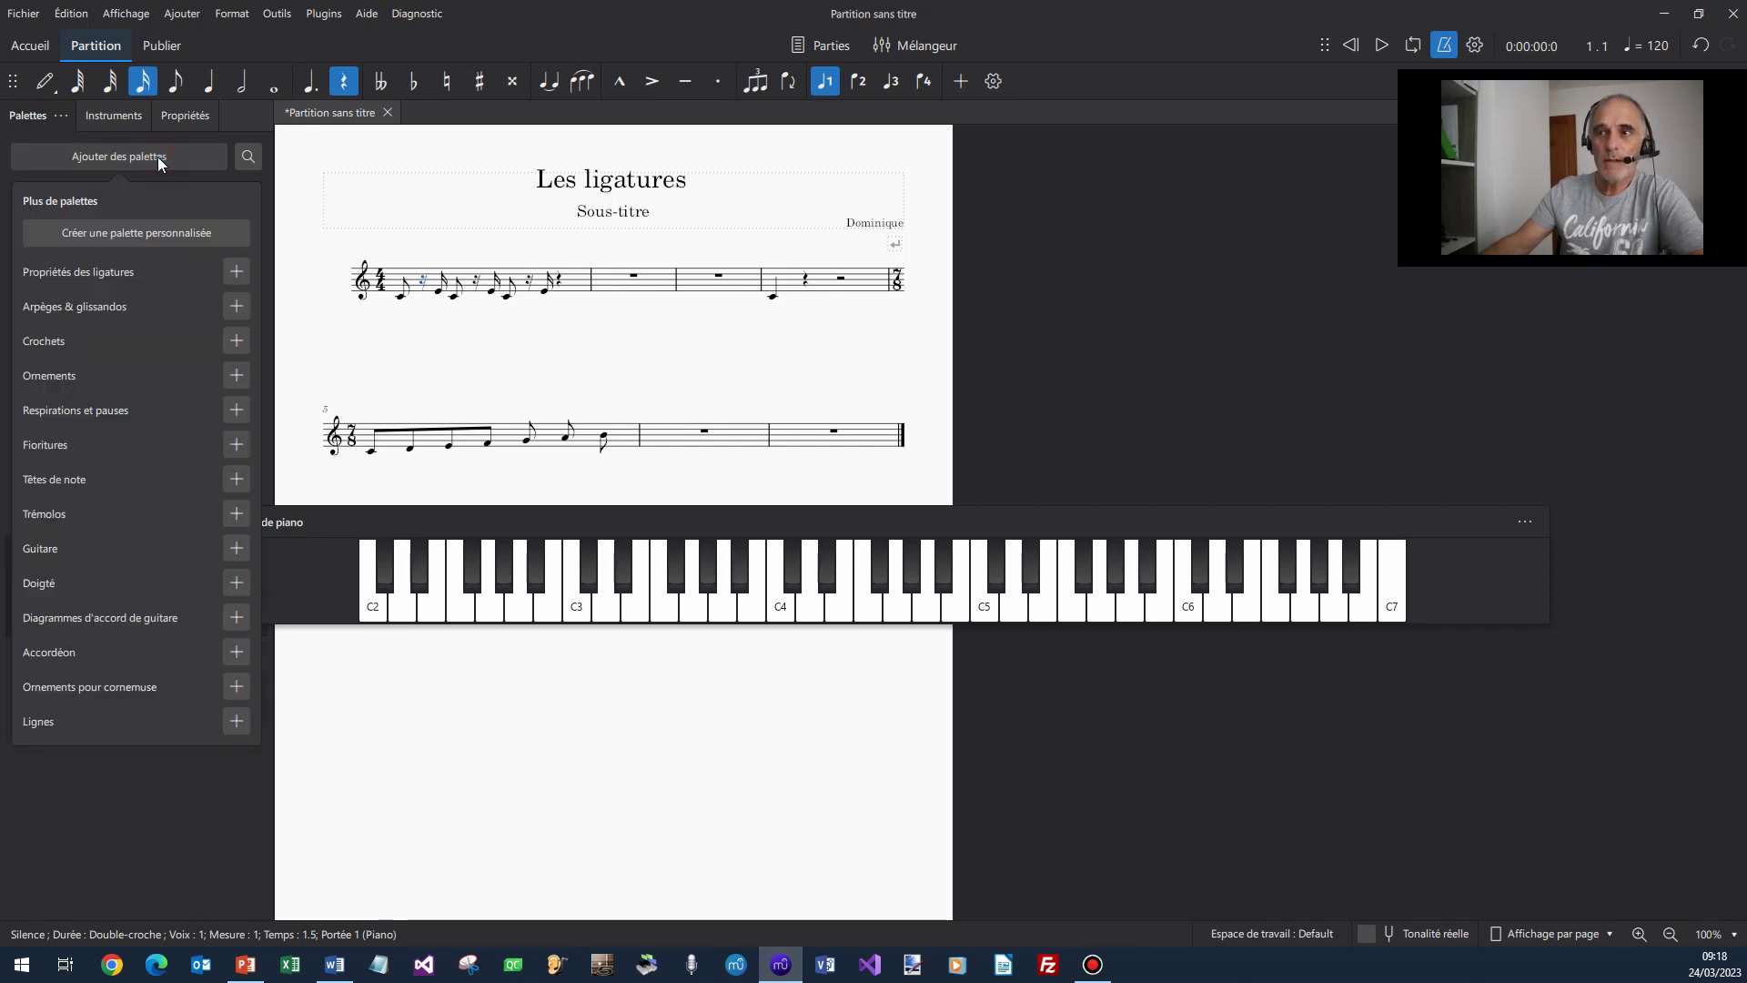
{"action": "left_click", "coordinate": [237, 273]}
{"action": "left_click", "coordinate": [25, 127]}
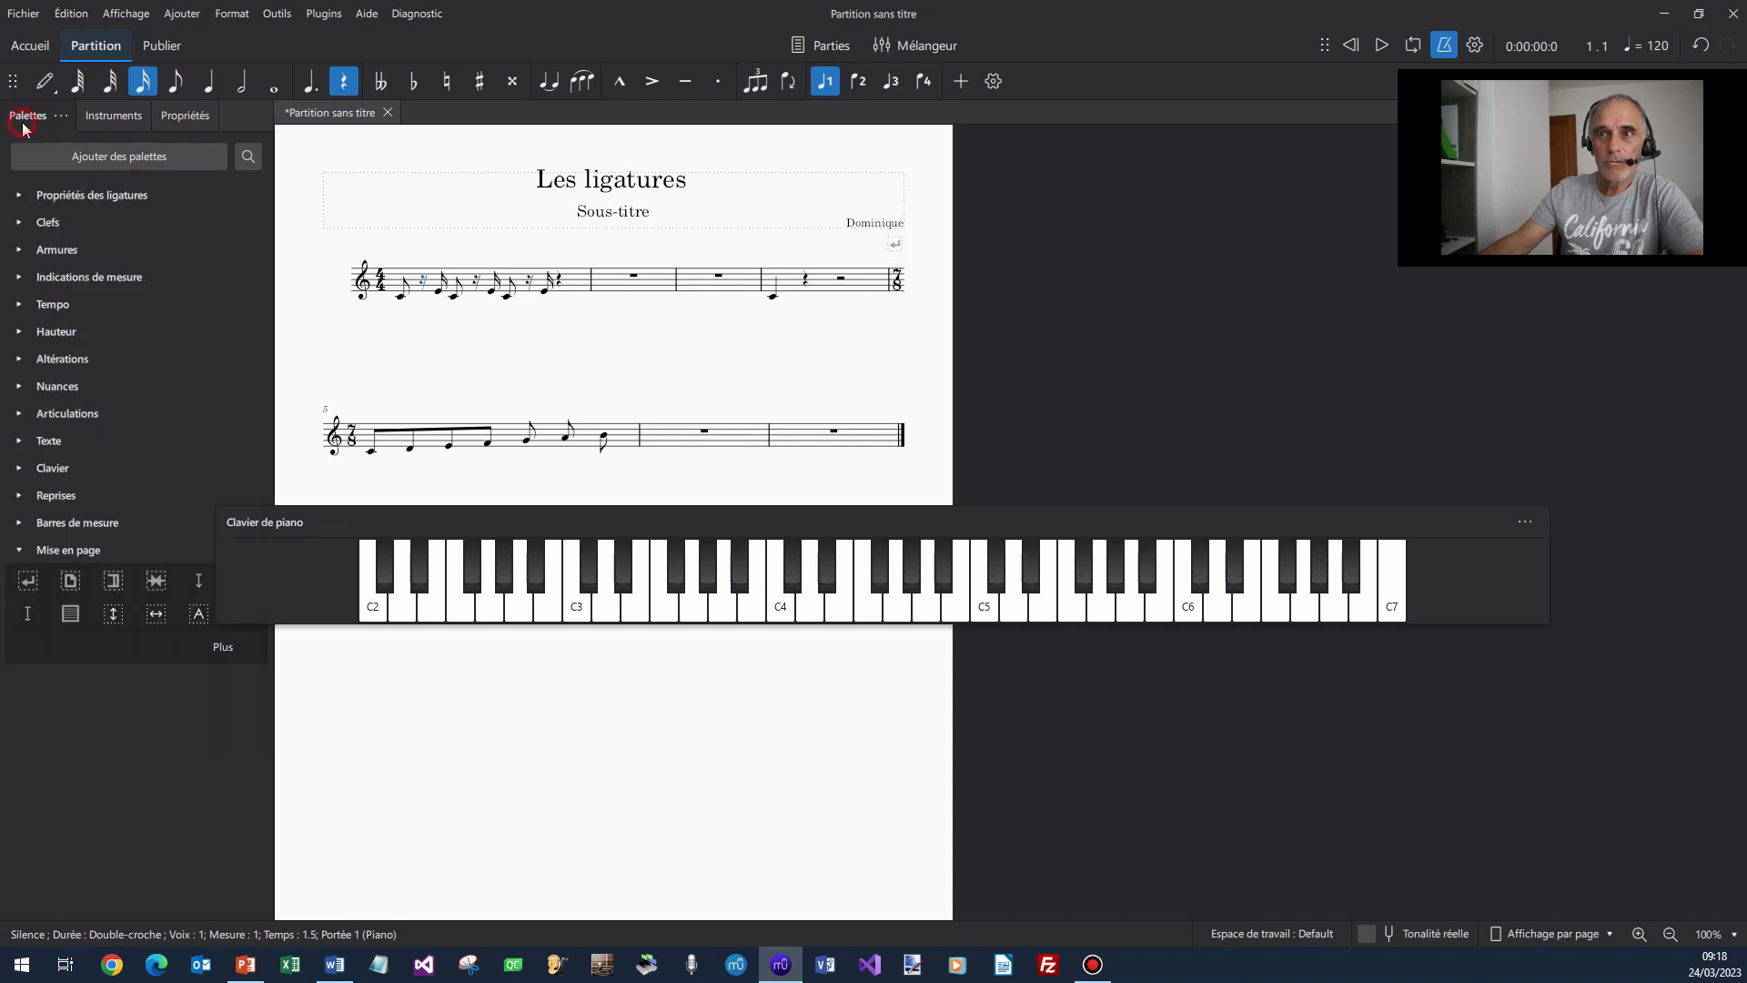
{"action": "left_click", "coordinate": [18, 196]}
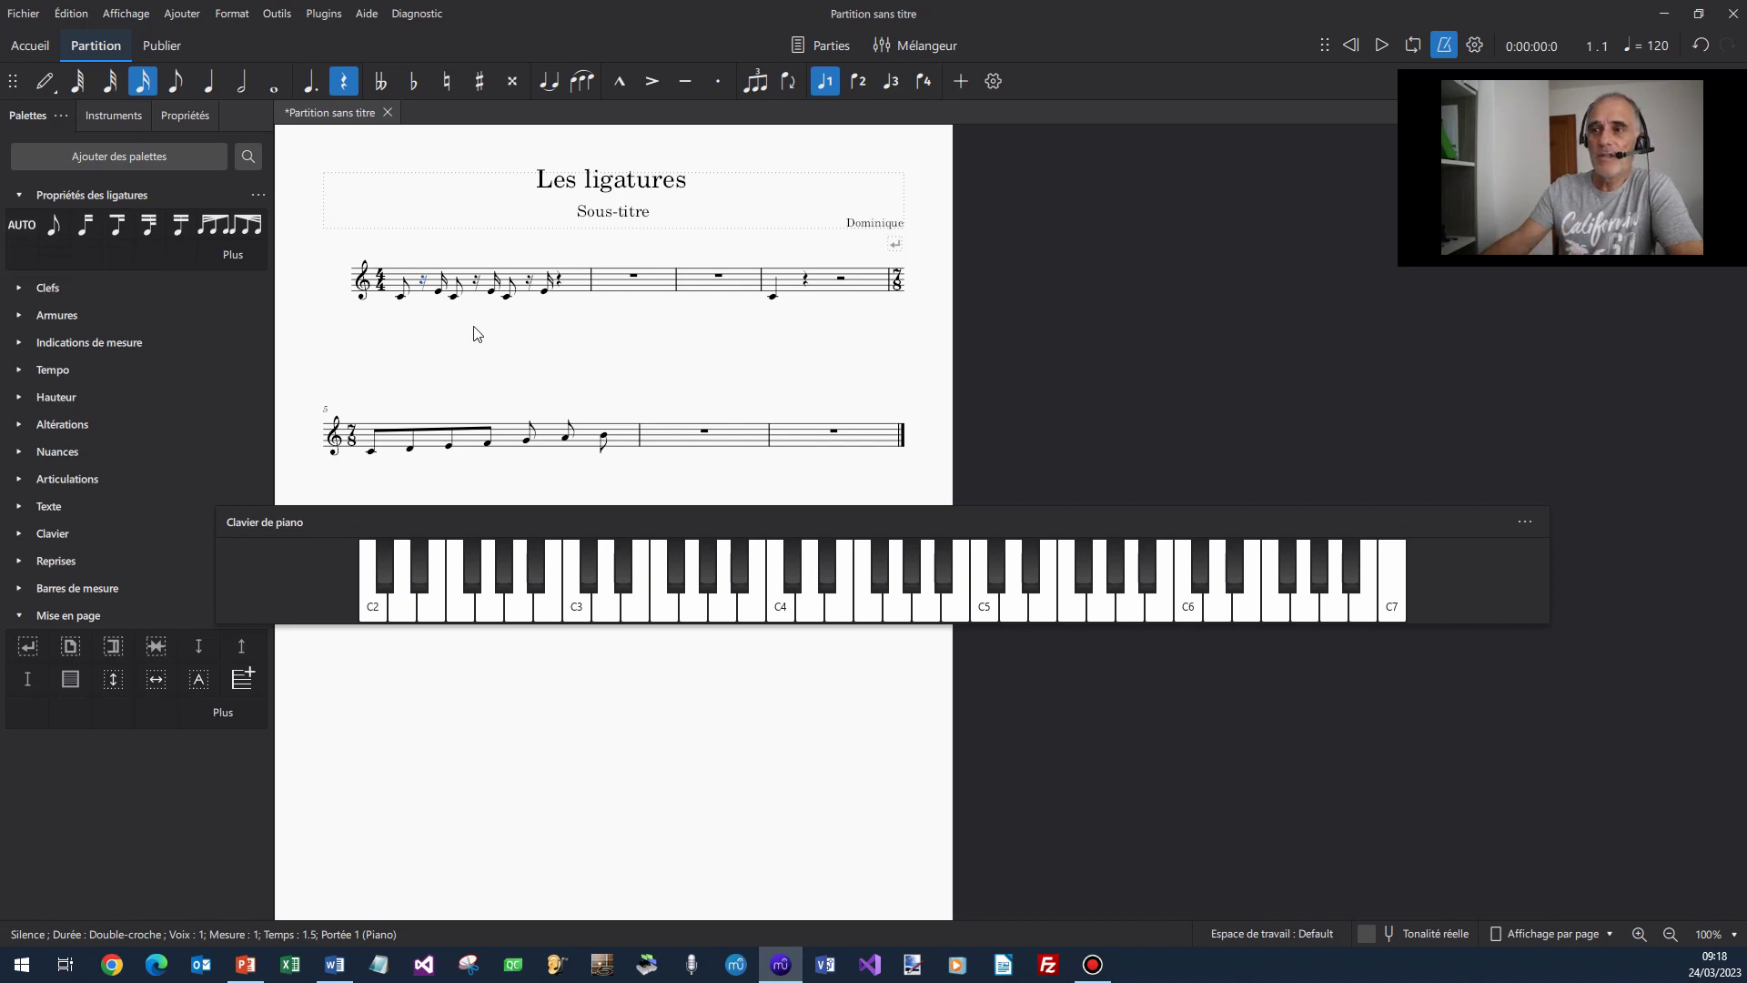
{"action": "key", "text": "p"}
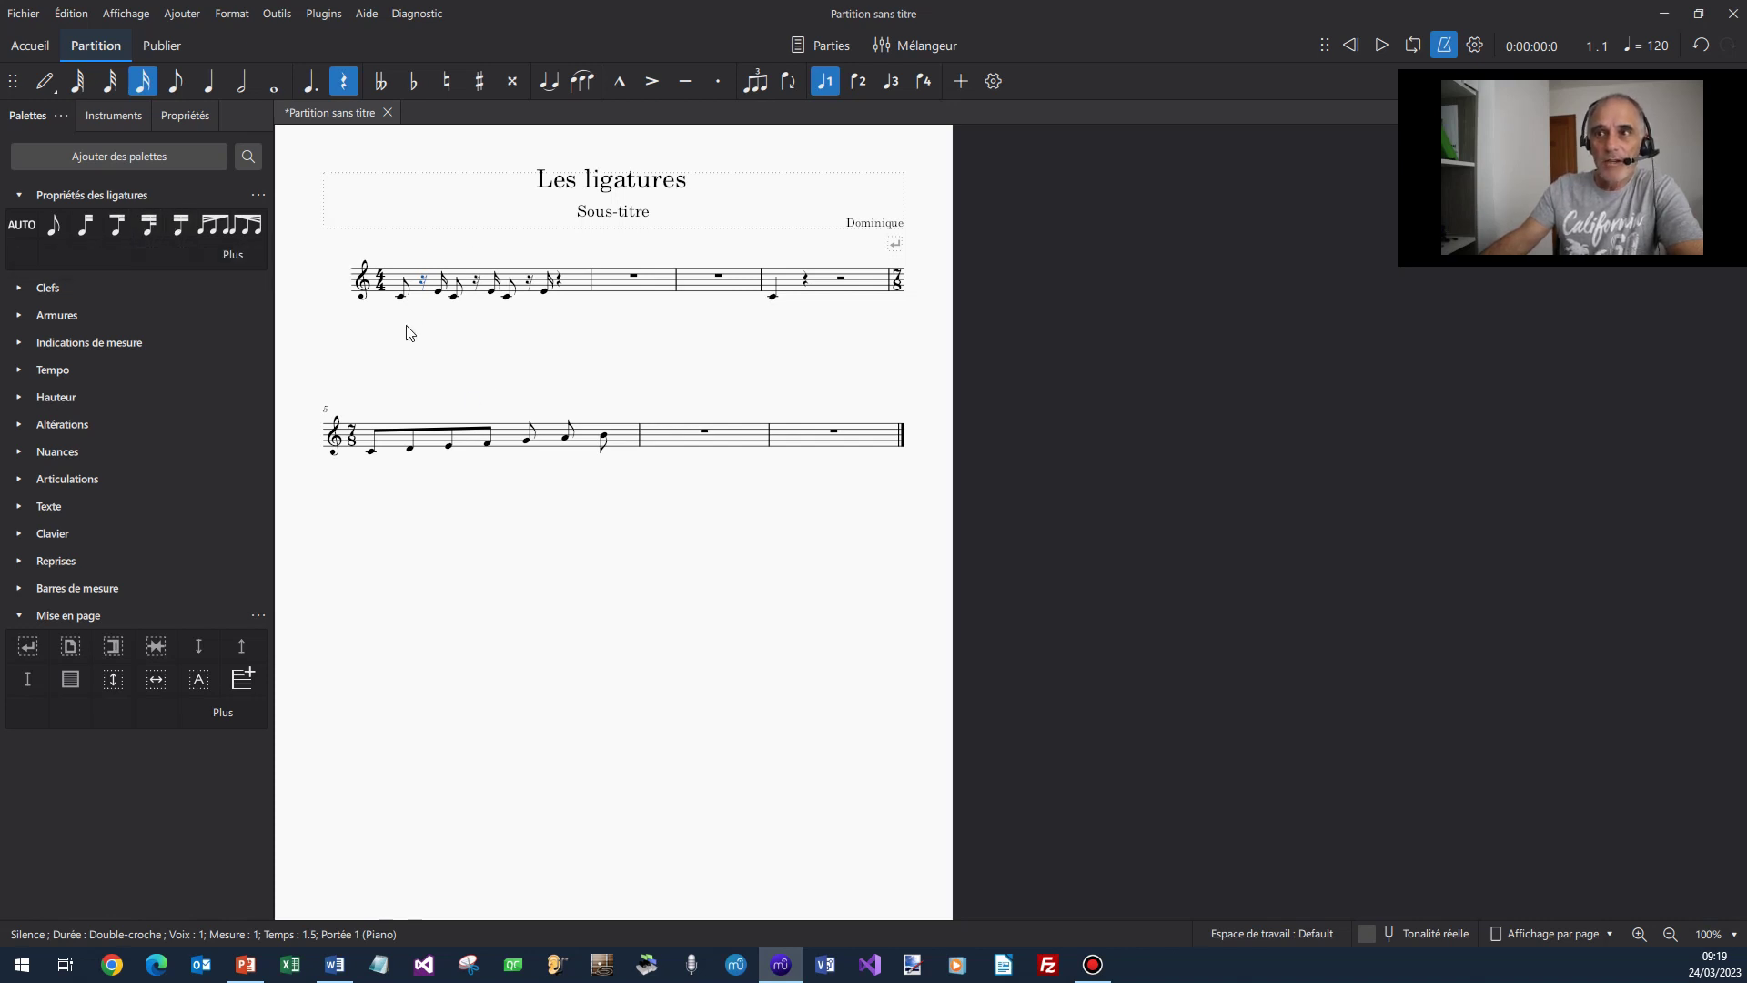
Try a beam property on the first sixteenth rest of measure 1, and try selecting from that rest through the second one
{"action": "left_click", "coordinate": [422, 276]}
{"action": "left_click", "coordinate": [149, 228]}
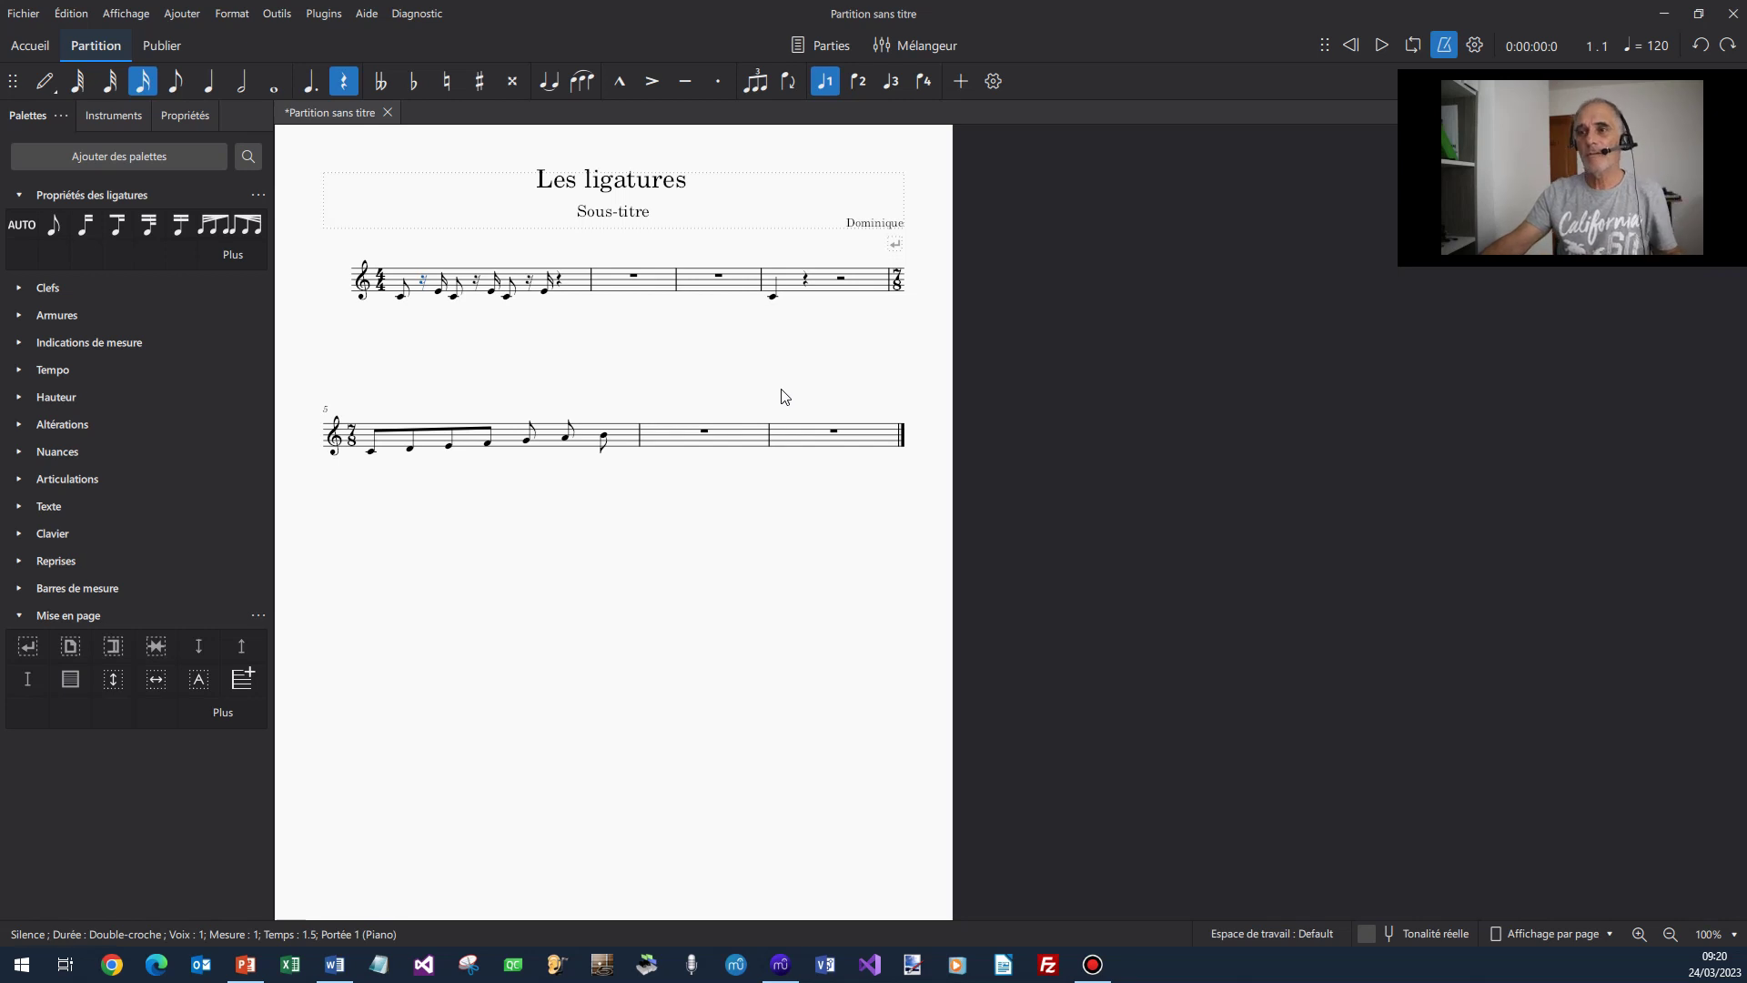
{"action": "left_click", "coordinate": [422, 280]}
{"action": "left_click", "coordinate": [477, 281], "text": "shift"}
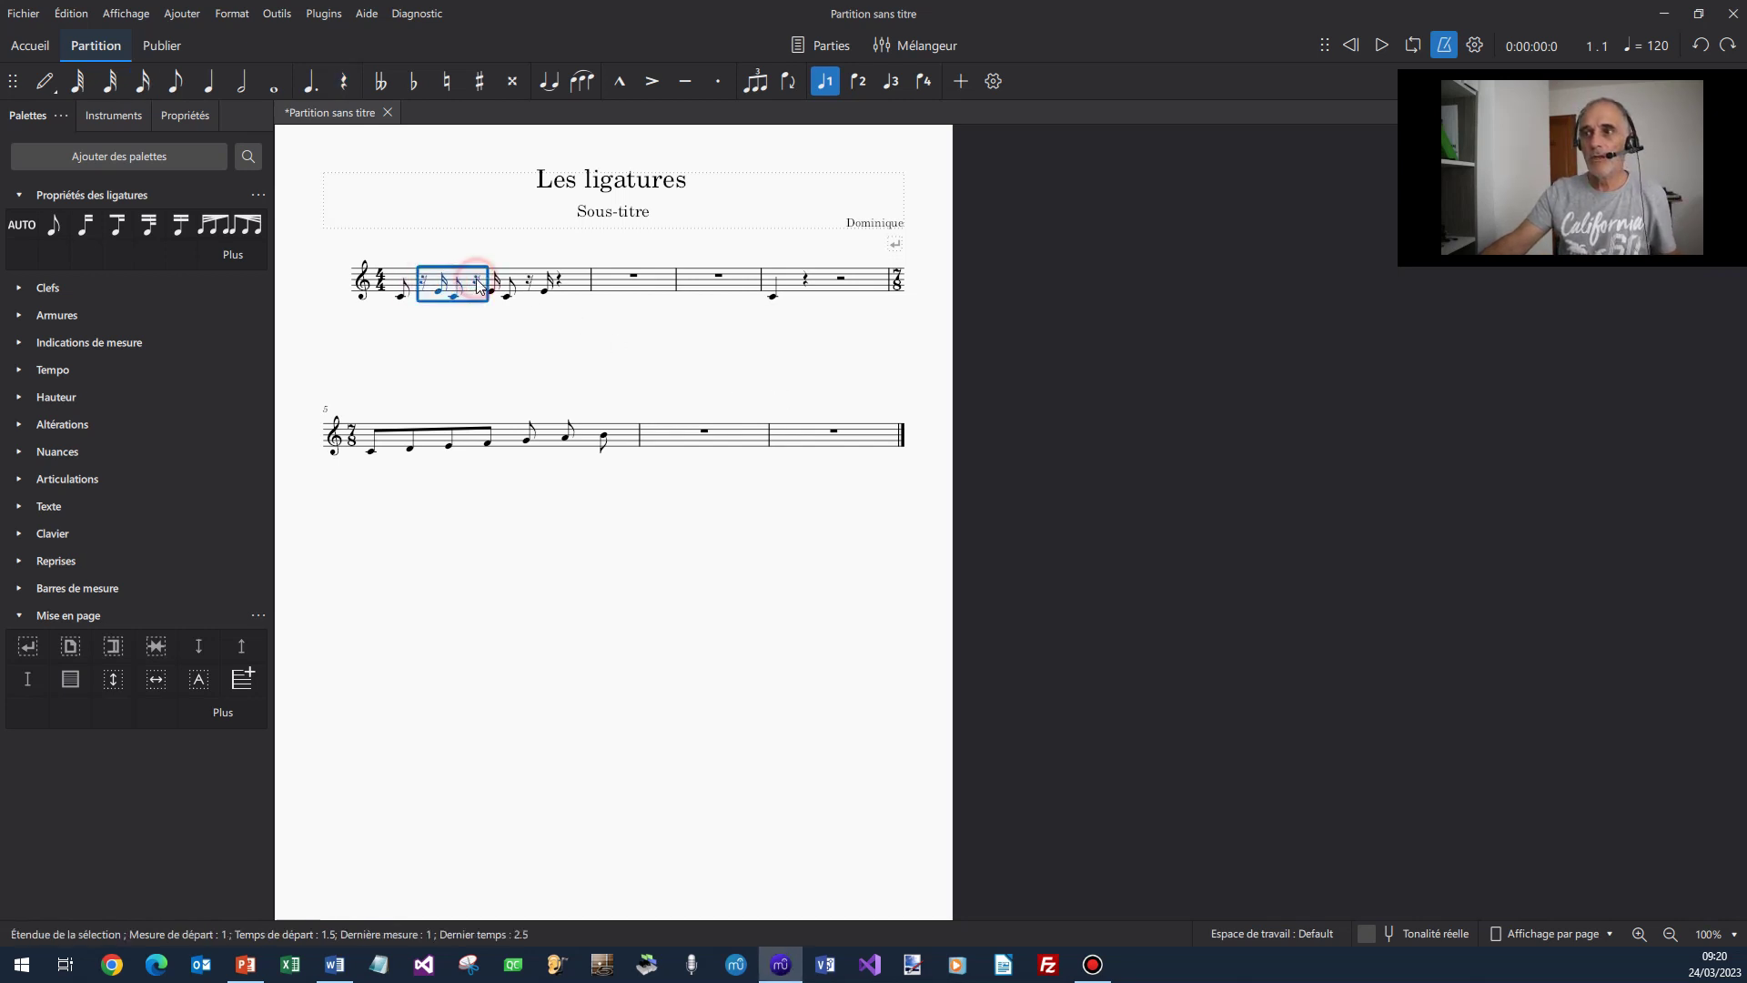
{"action": "left_click", "coordinate": [459, 334]}
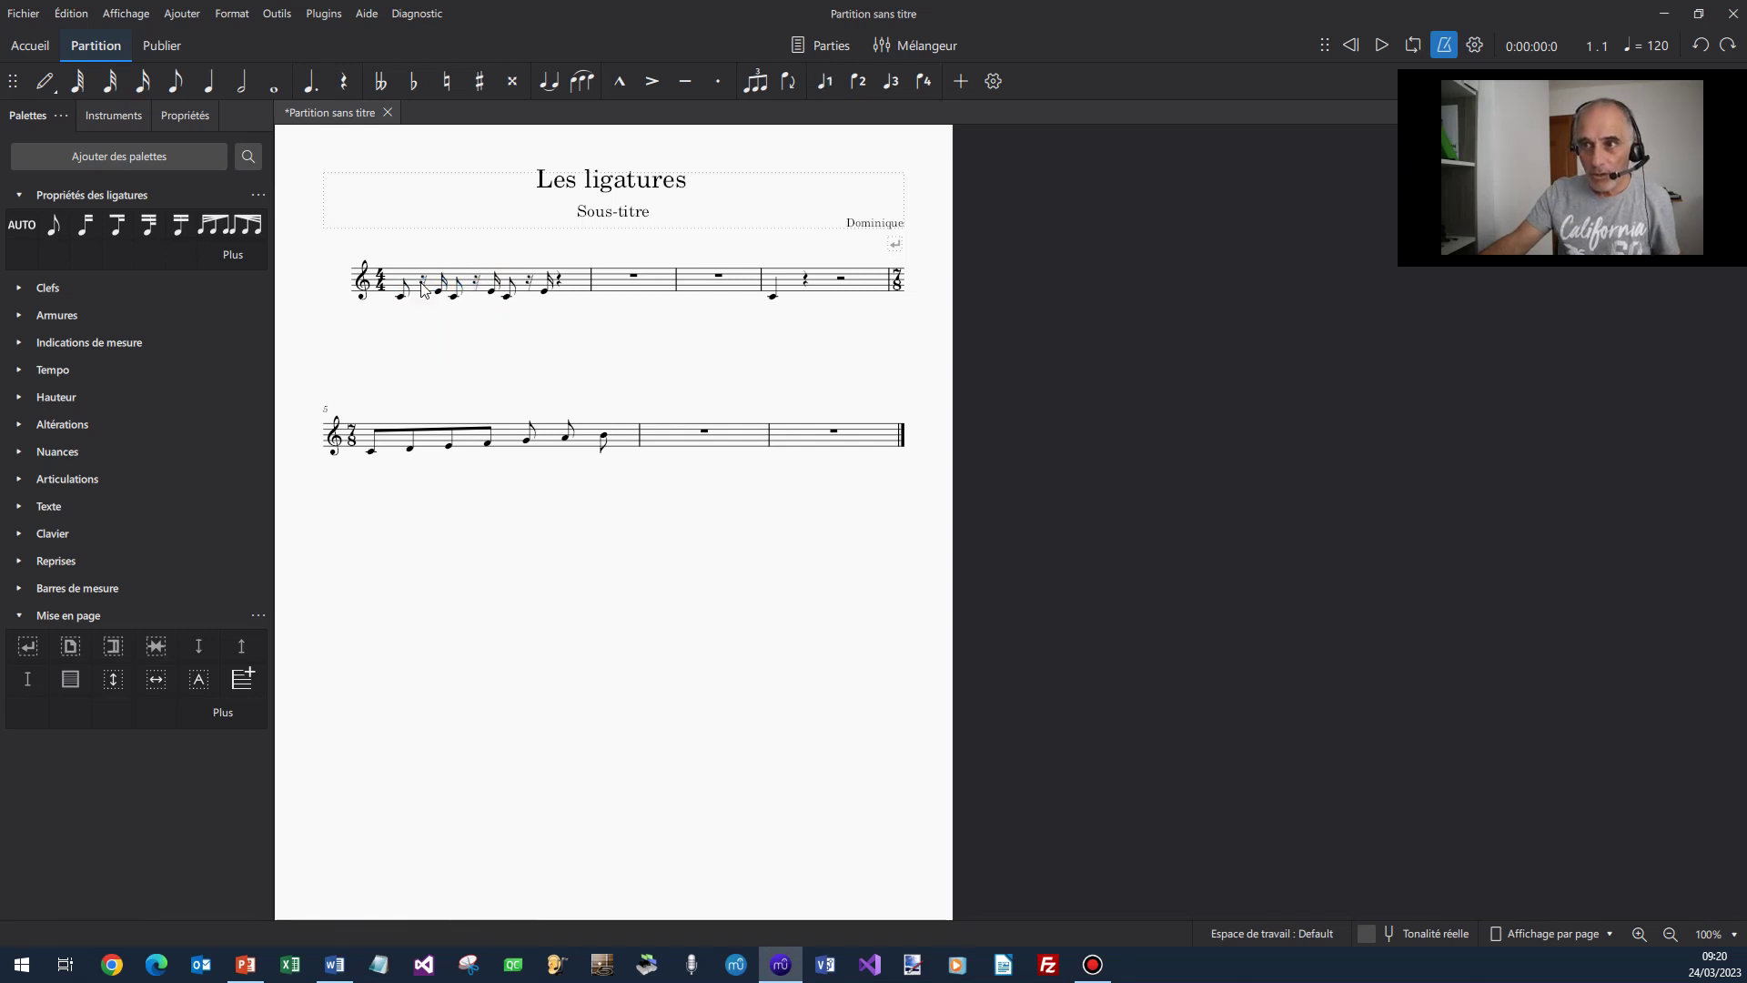
Beam the sixteenth rests on beats 1, 2 and 3 of measure 1 with their neighbouring notes using the fifth beam property
{"action": "left_click", "coordinate": [423, 284]}
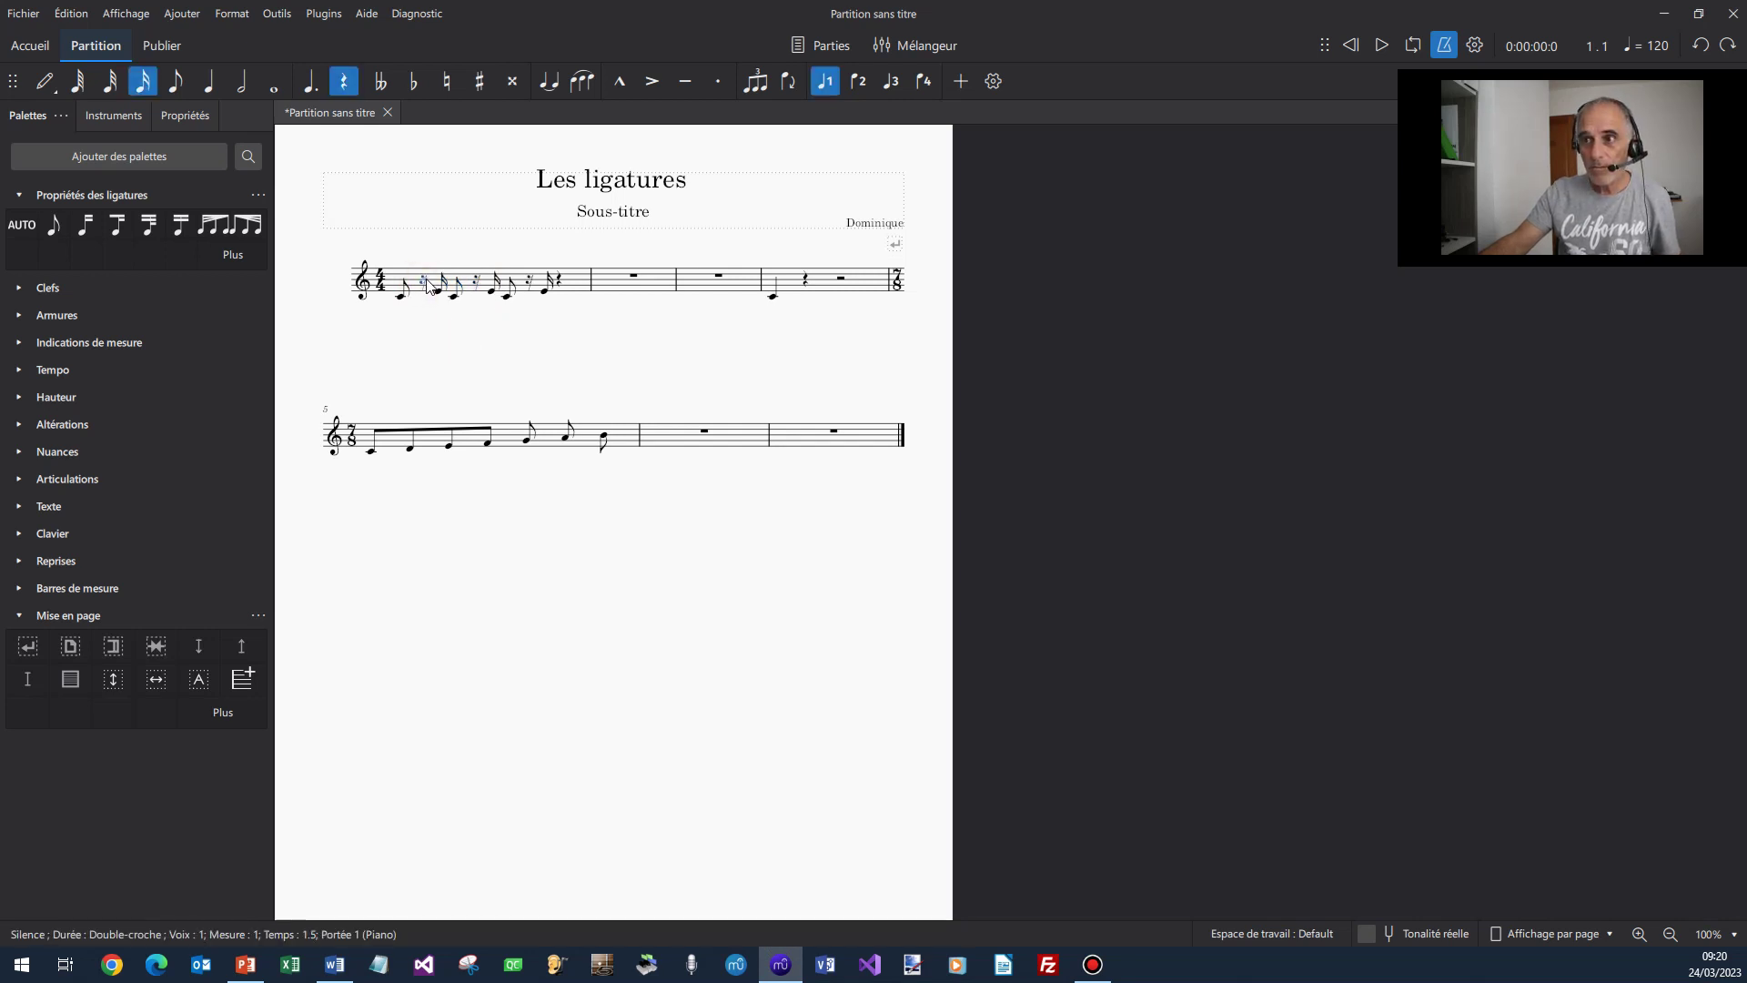
{"action": "left_click", "coordinate": [476, 281], "text": "ctrl"}
{"action": "left_click", "coordinate": [529, 282], "text": "ctrl"}
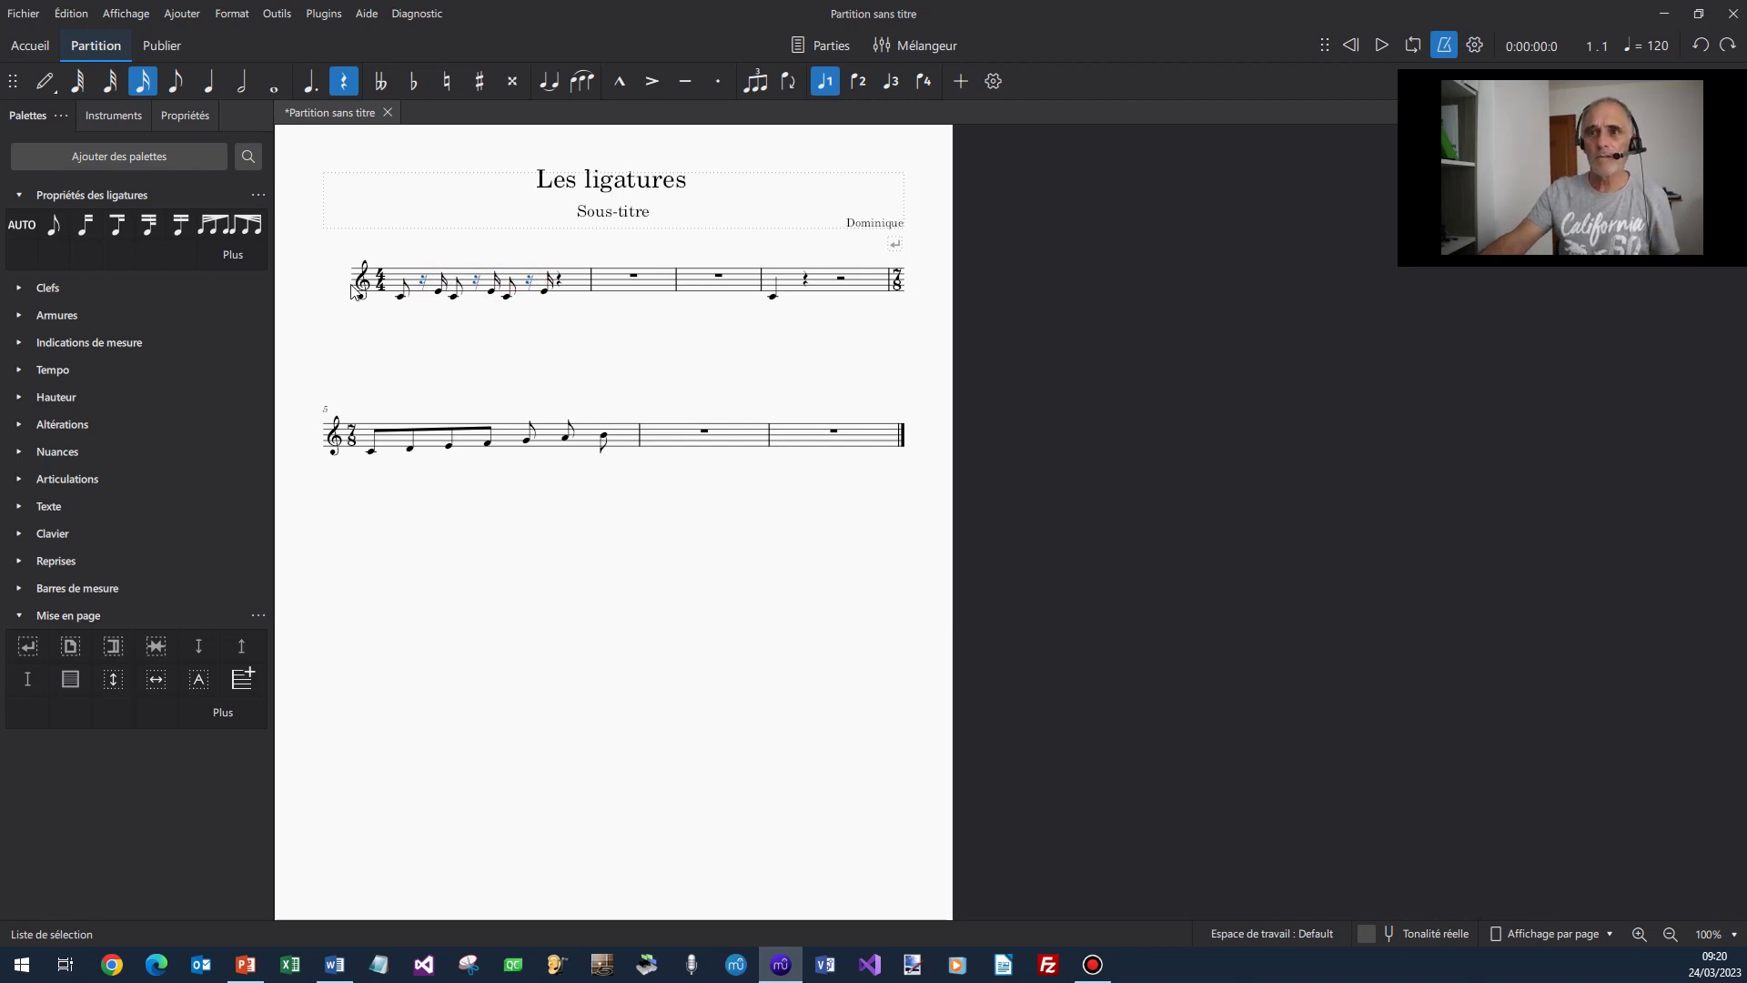
{"action": "left_click", "coordinate": [155, 230]}
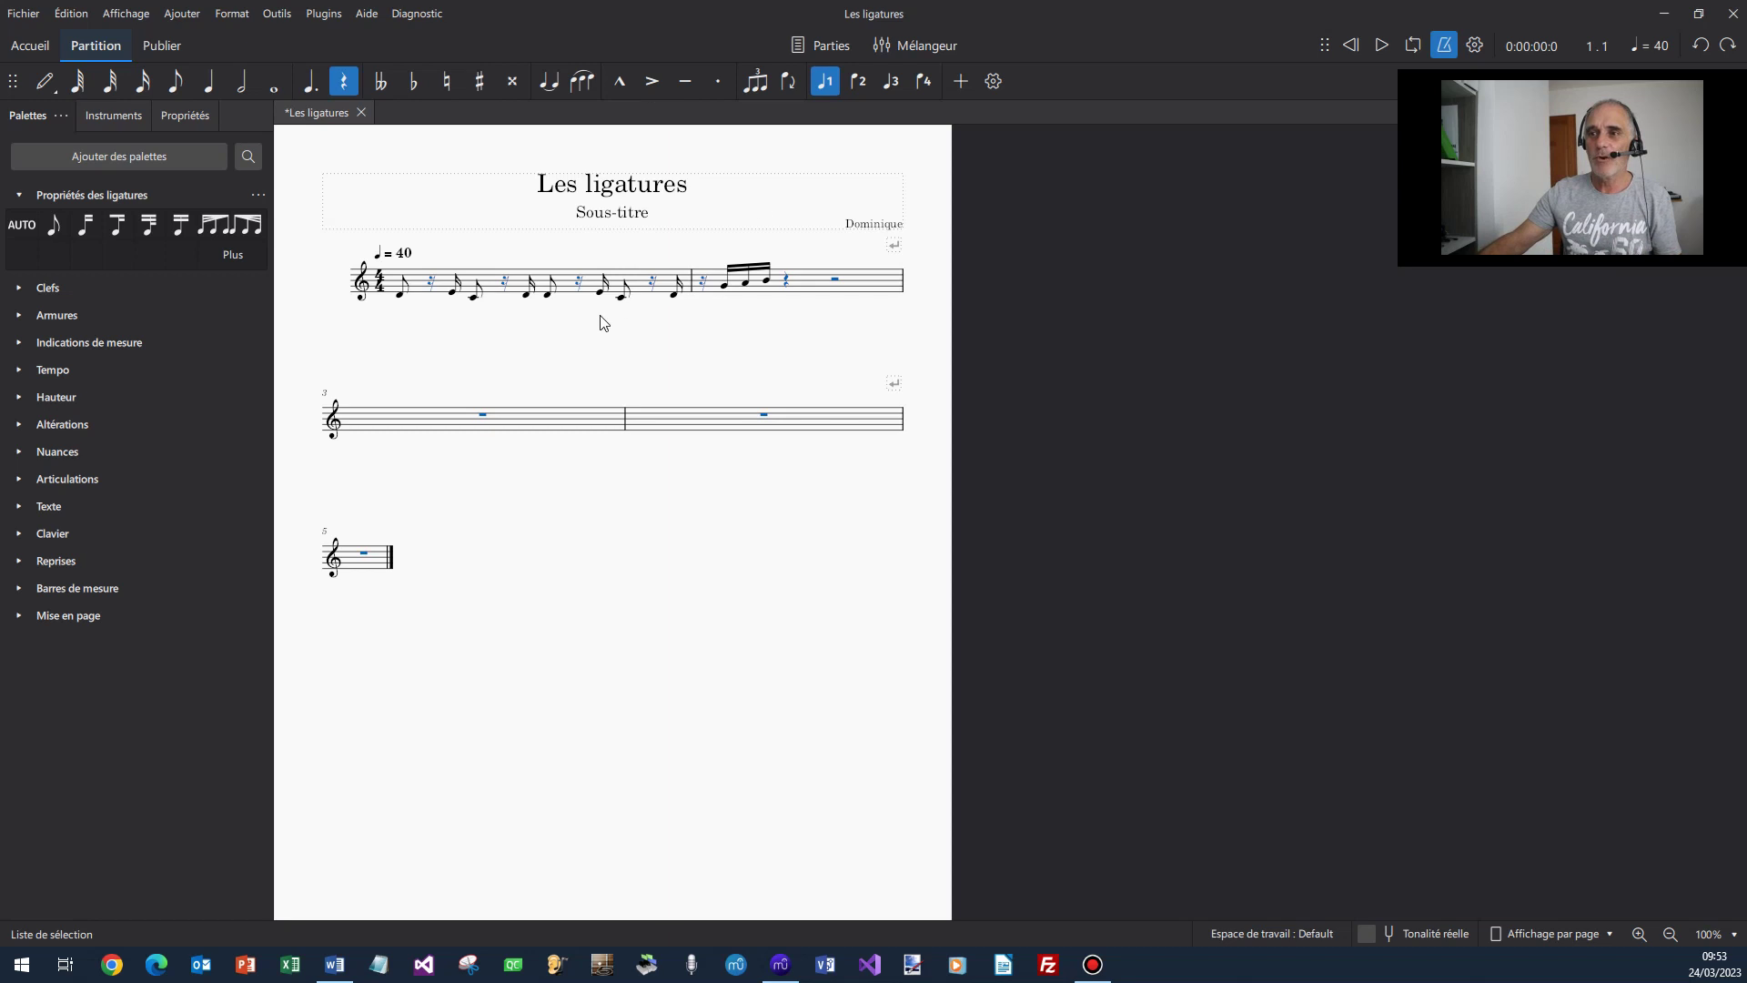
Select all rests similar to the first sixteenth rest of measure 1, apply the fifth beam property, and clear the selection
{"action": "right_click", "coordinate": [430, 281]}
{"action": "mouse_move", "coordinate": [595, 444]}
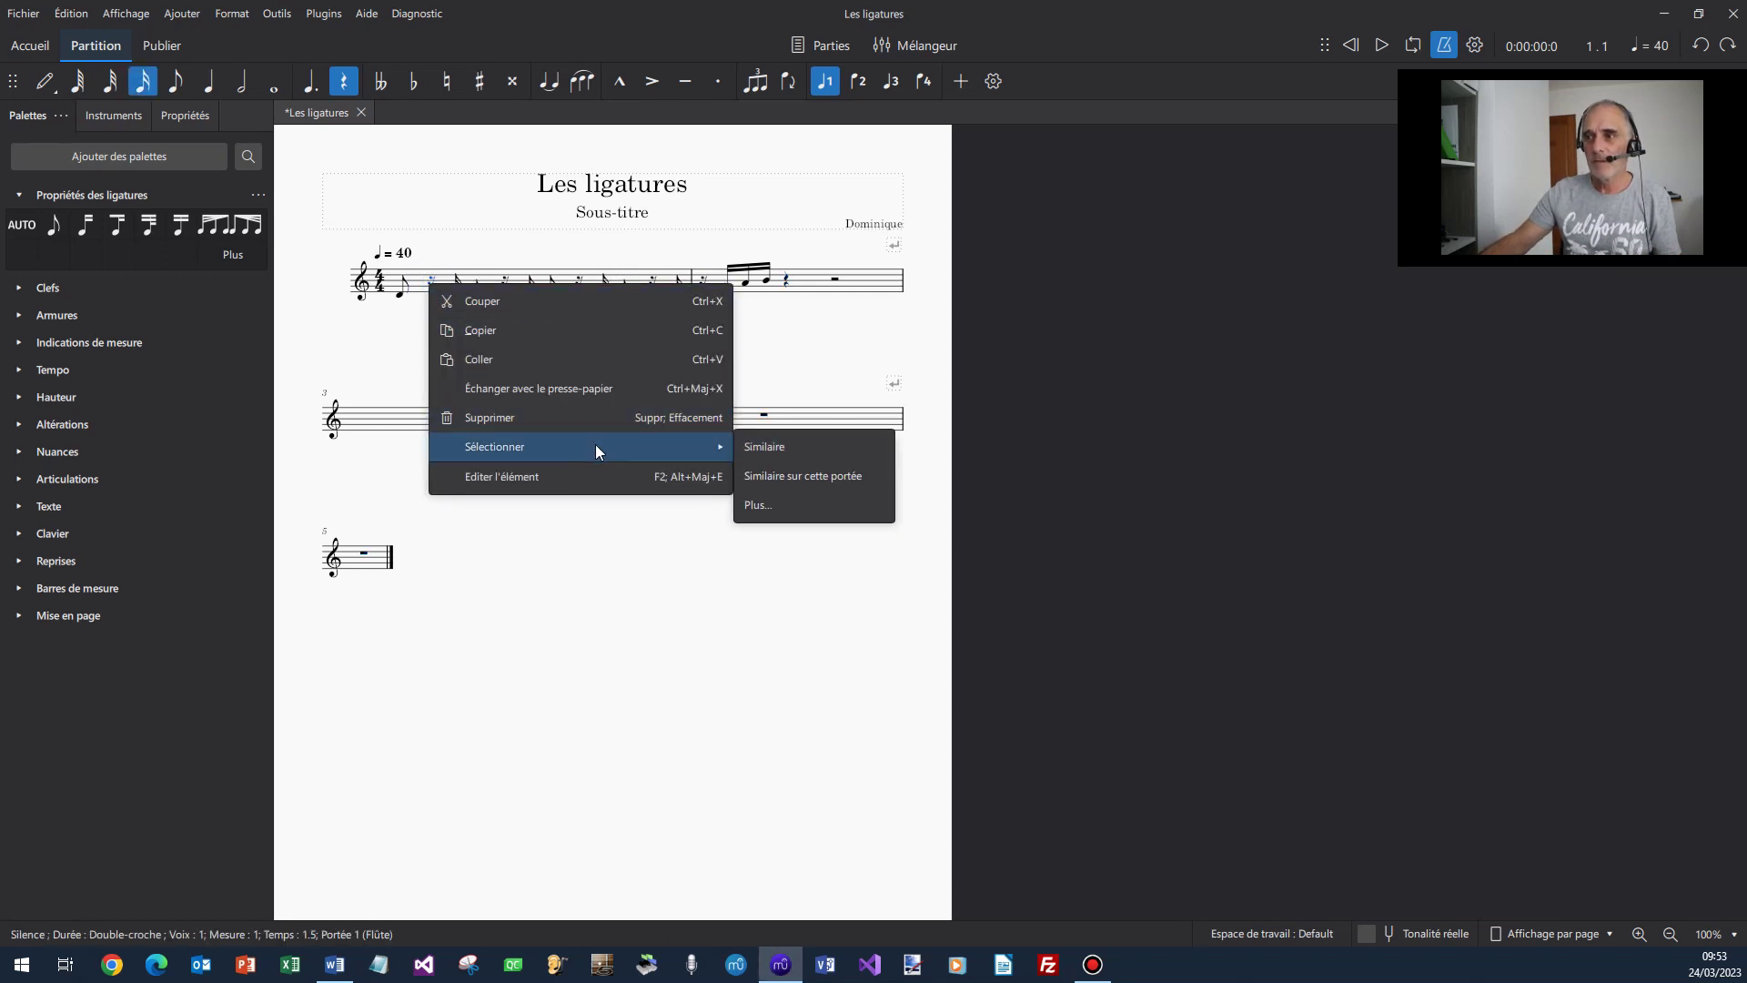
{"action": "left_click", "coordinate": [771, 446]}
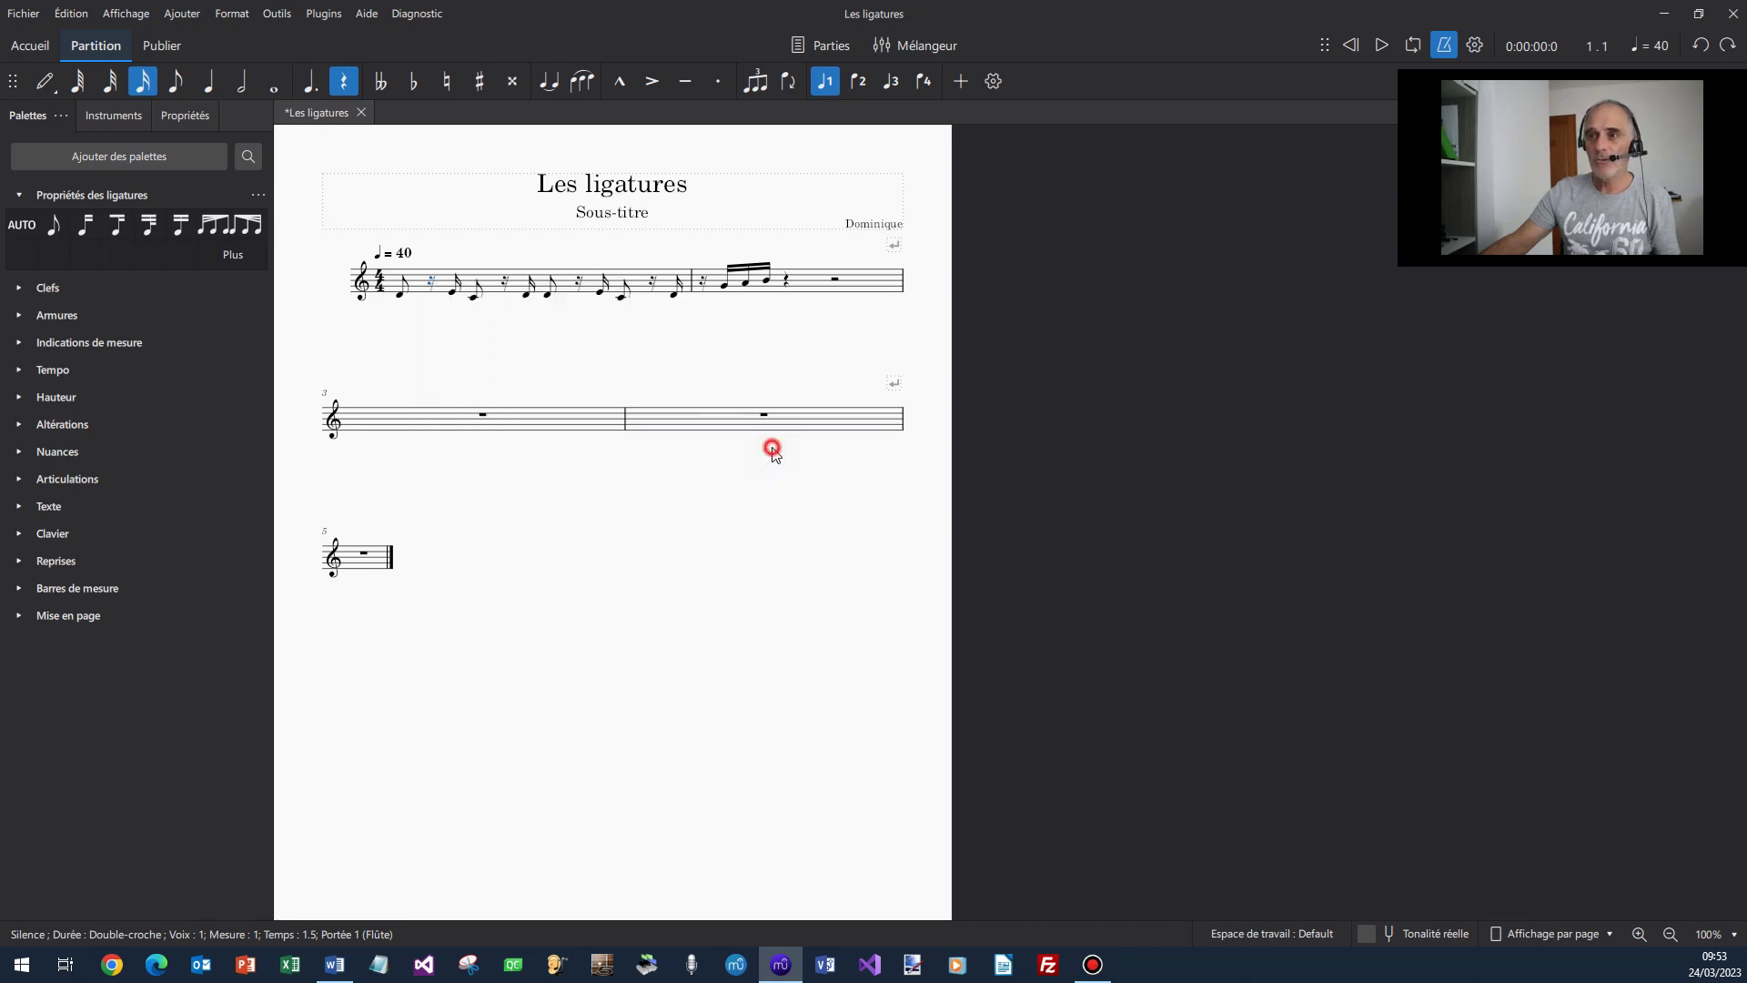
{"action": "left_click", "coordinate": [151, 227]}
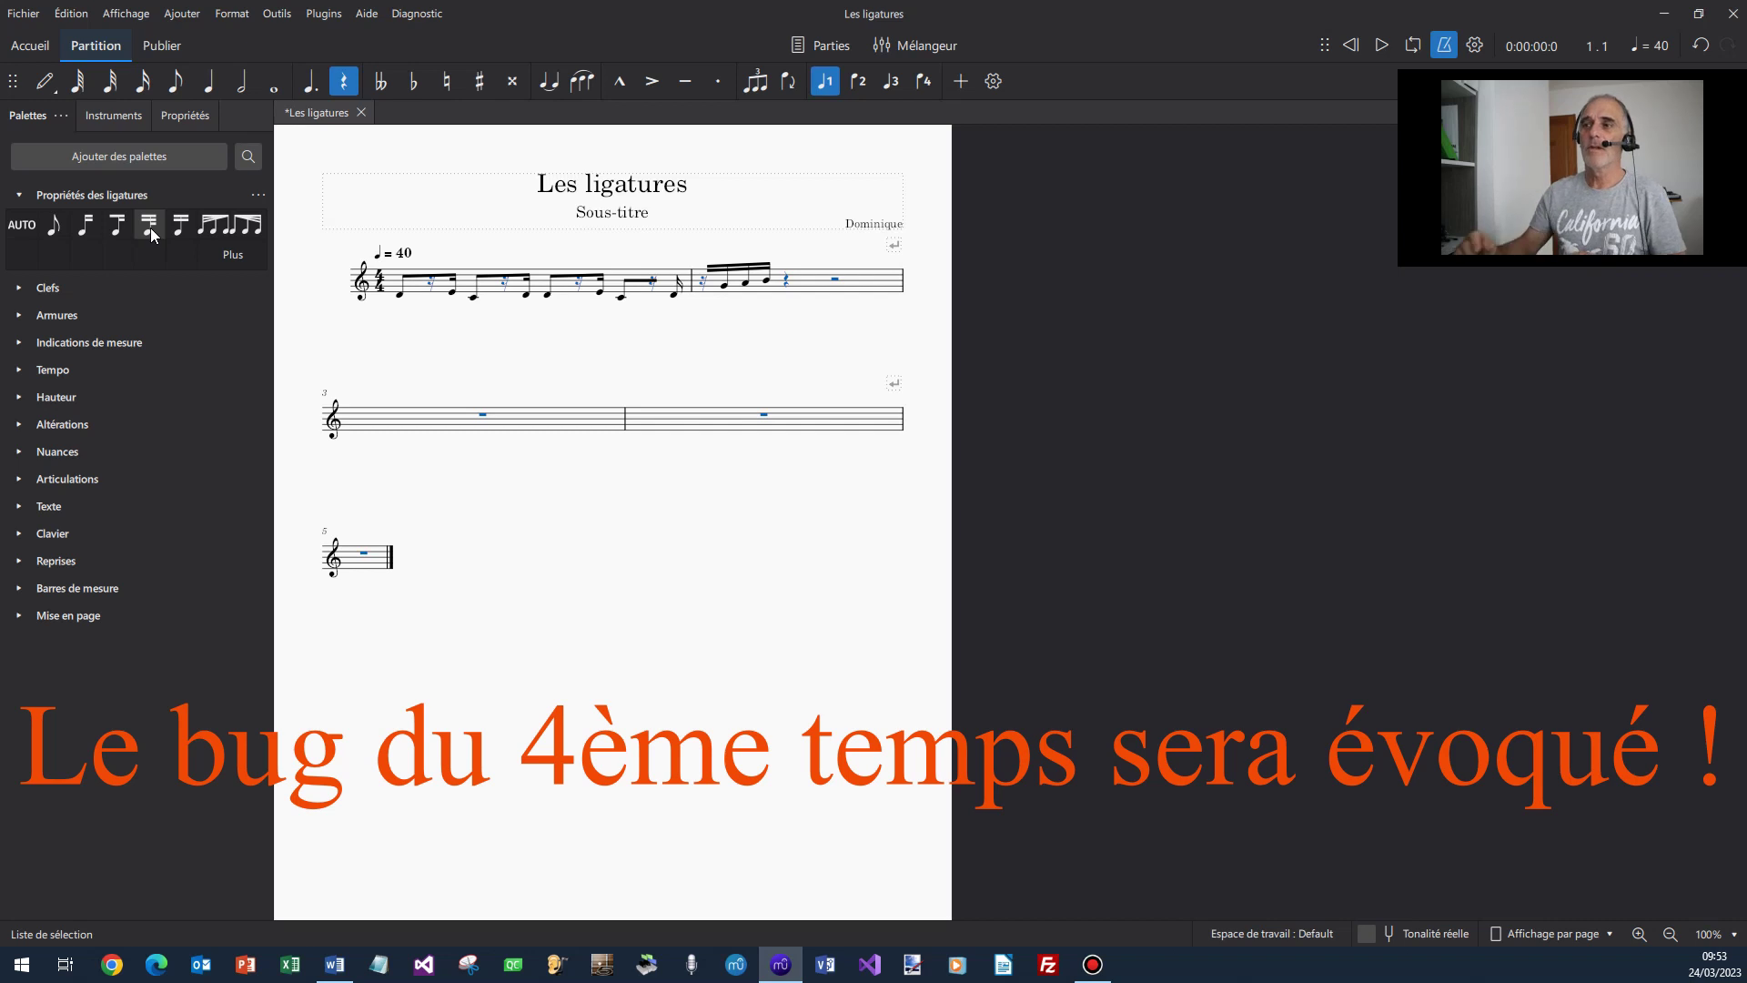
{"action": "left_click", "coordinate": [735, 355]}
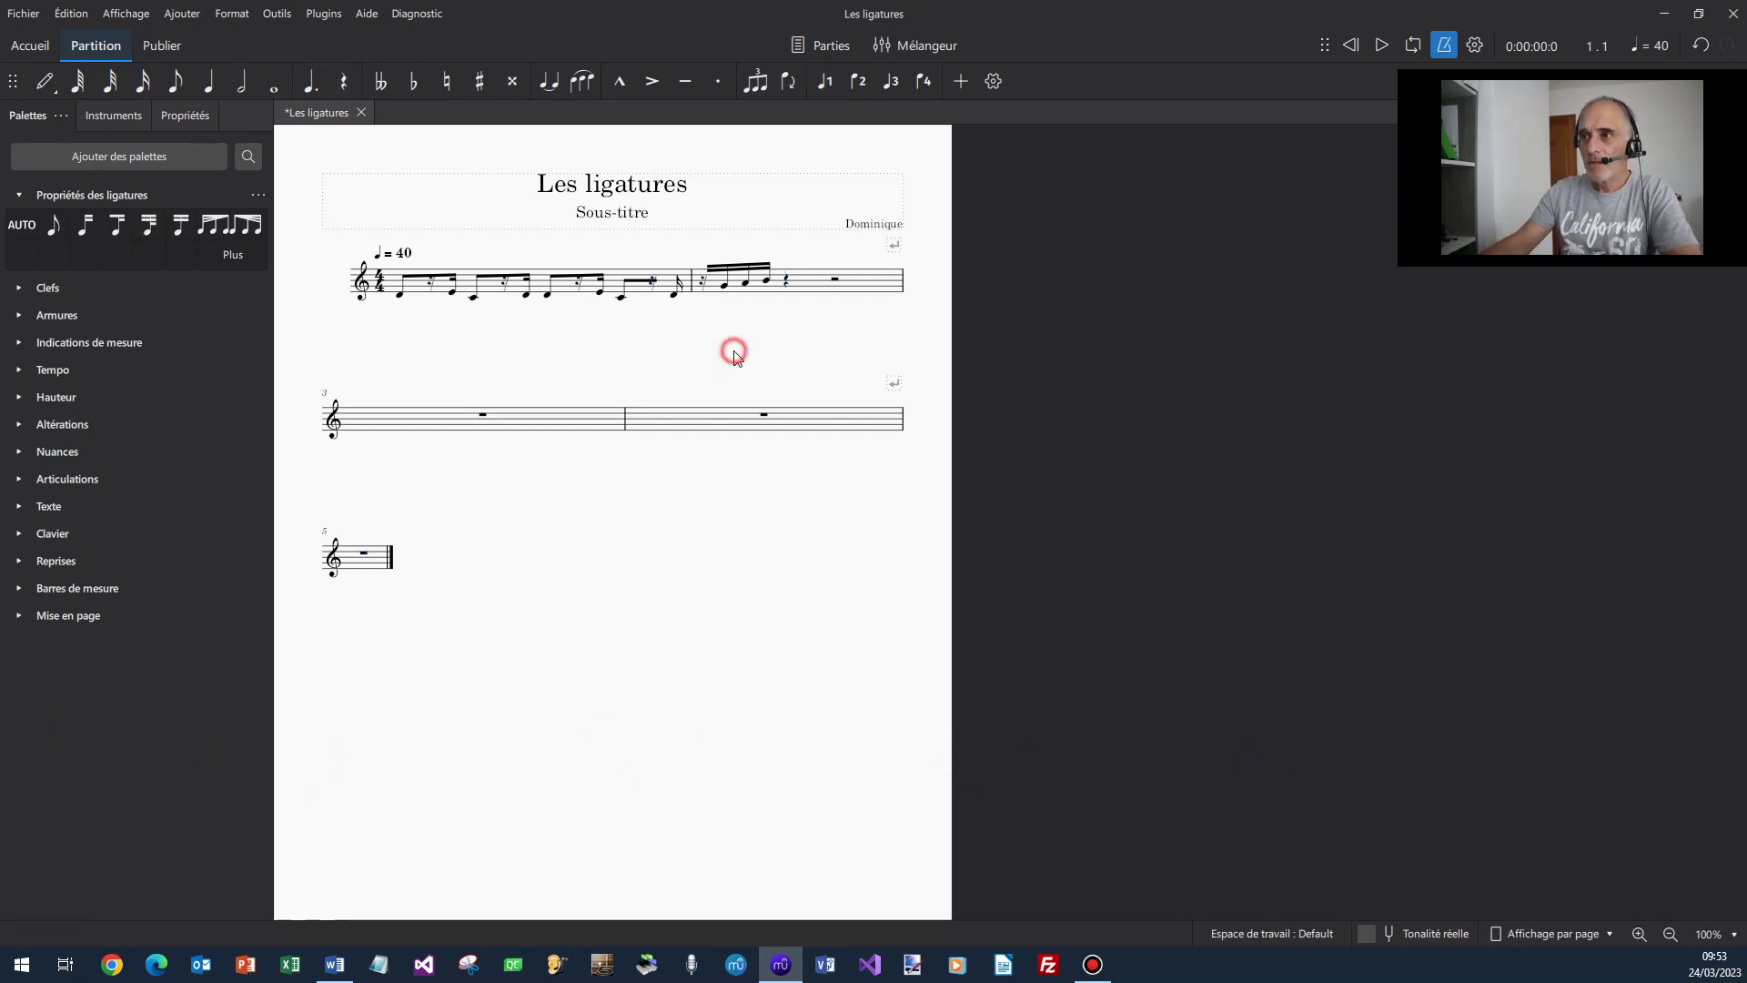
Select the first rest of measure 2, and undo the beam property applied to all the rests
{"action": "left_click", "coordinate": [705, 288]}
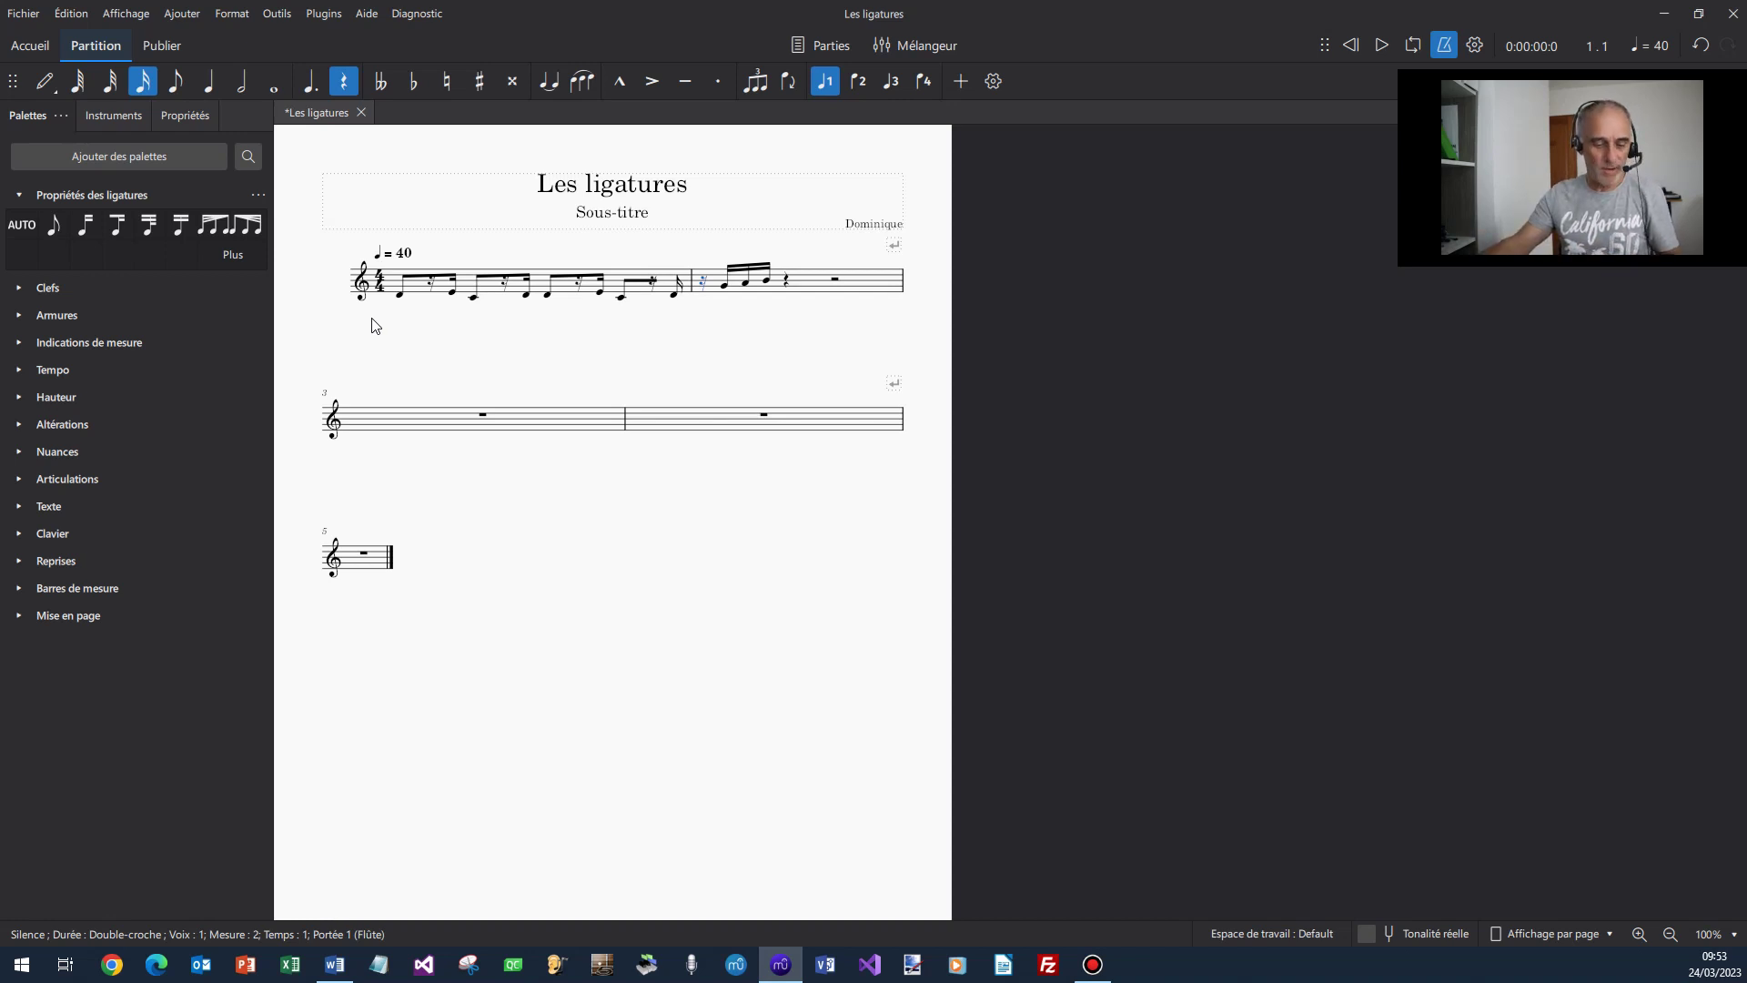
{"action": "key", "text": "ctrl+z"}
{"action": "key", "text": "ctrl+z"}
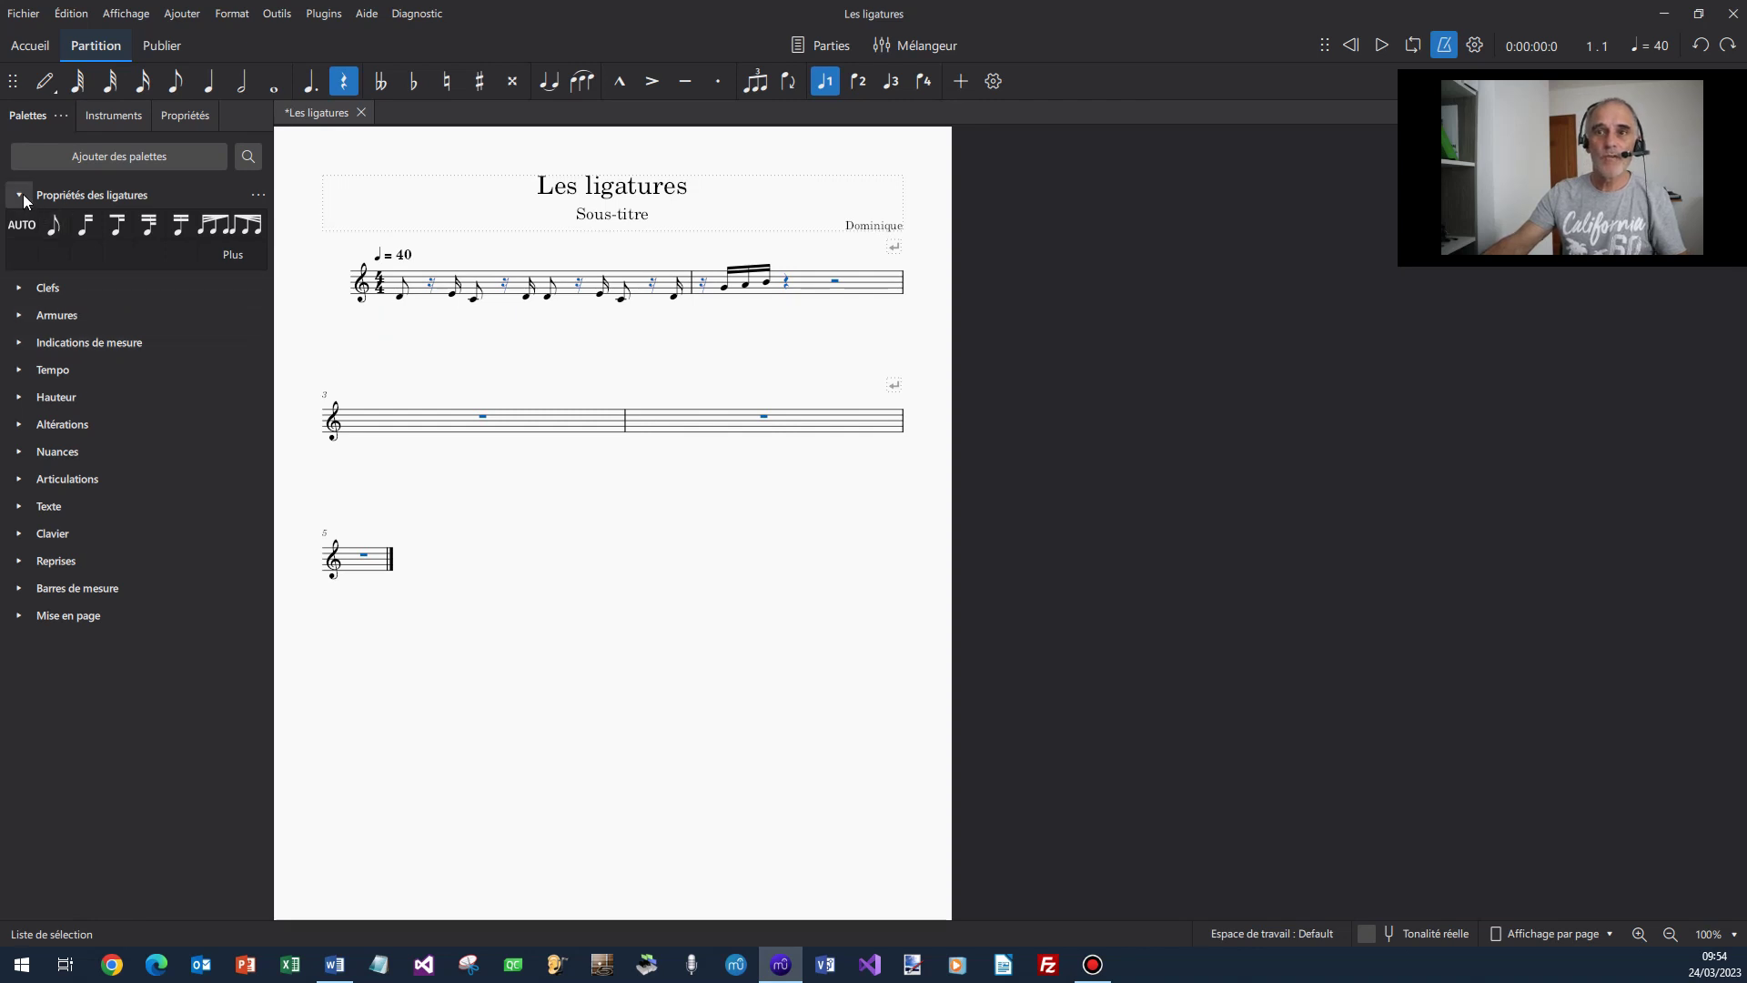
Add a second Flûte instrument to the score
{"action": "left_click", "coordinate": [28, 113]}
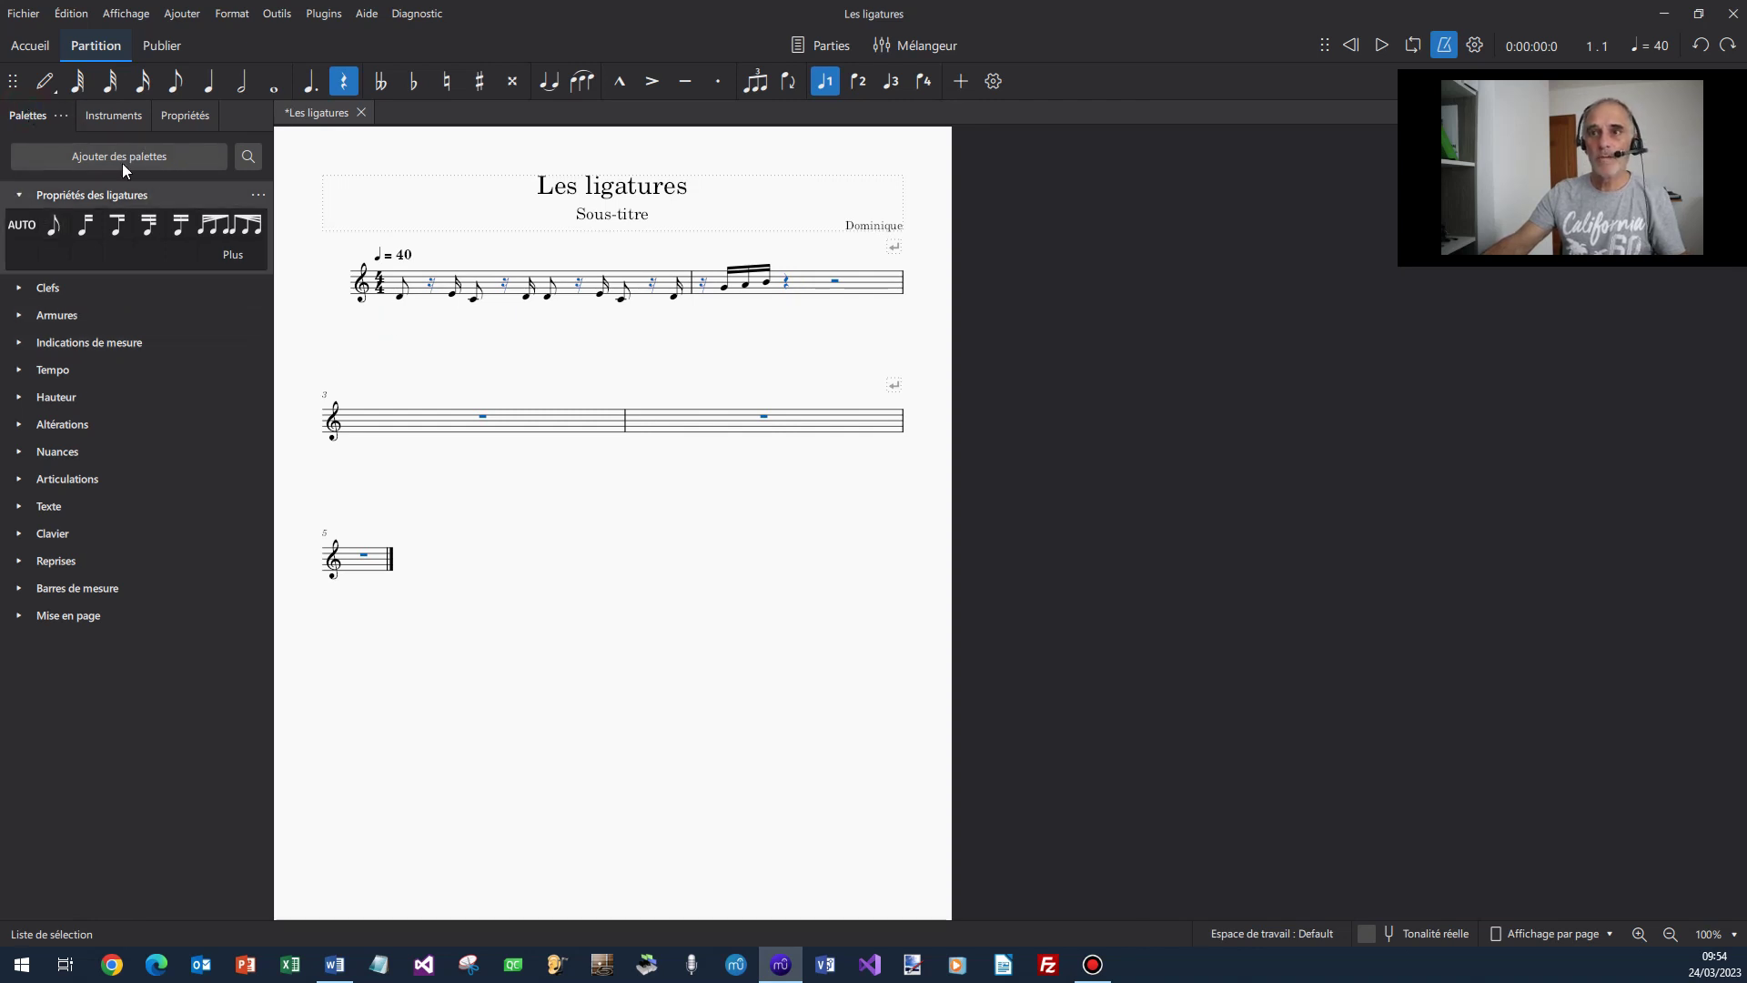
{"action": "left_click", "coordinate": [113, 118]}
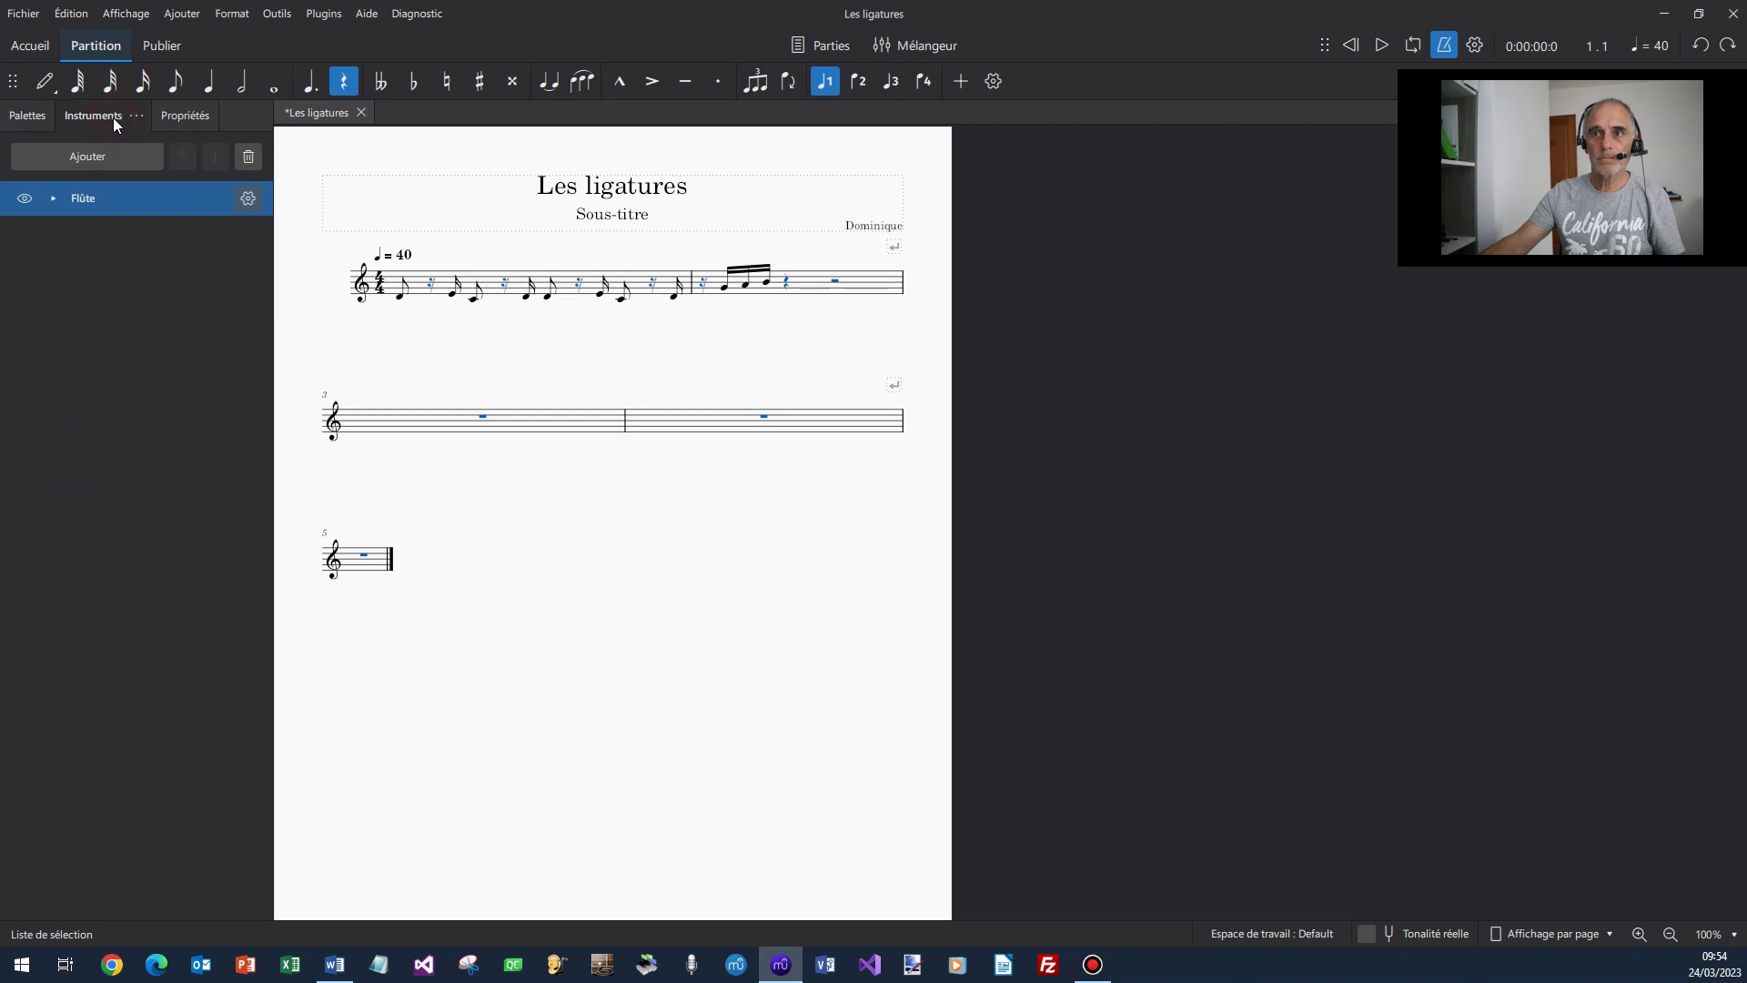
{"action": "left_click", "coordinate": [96, 160]}
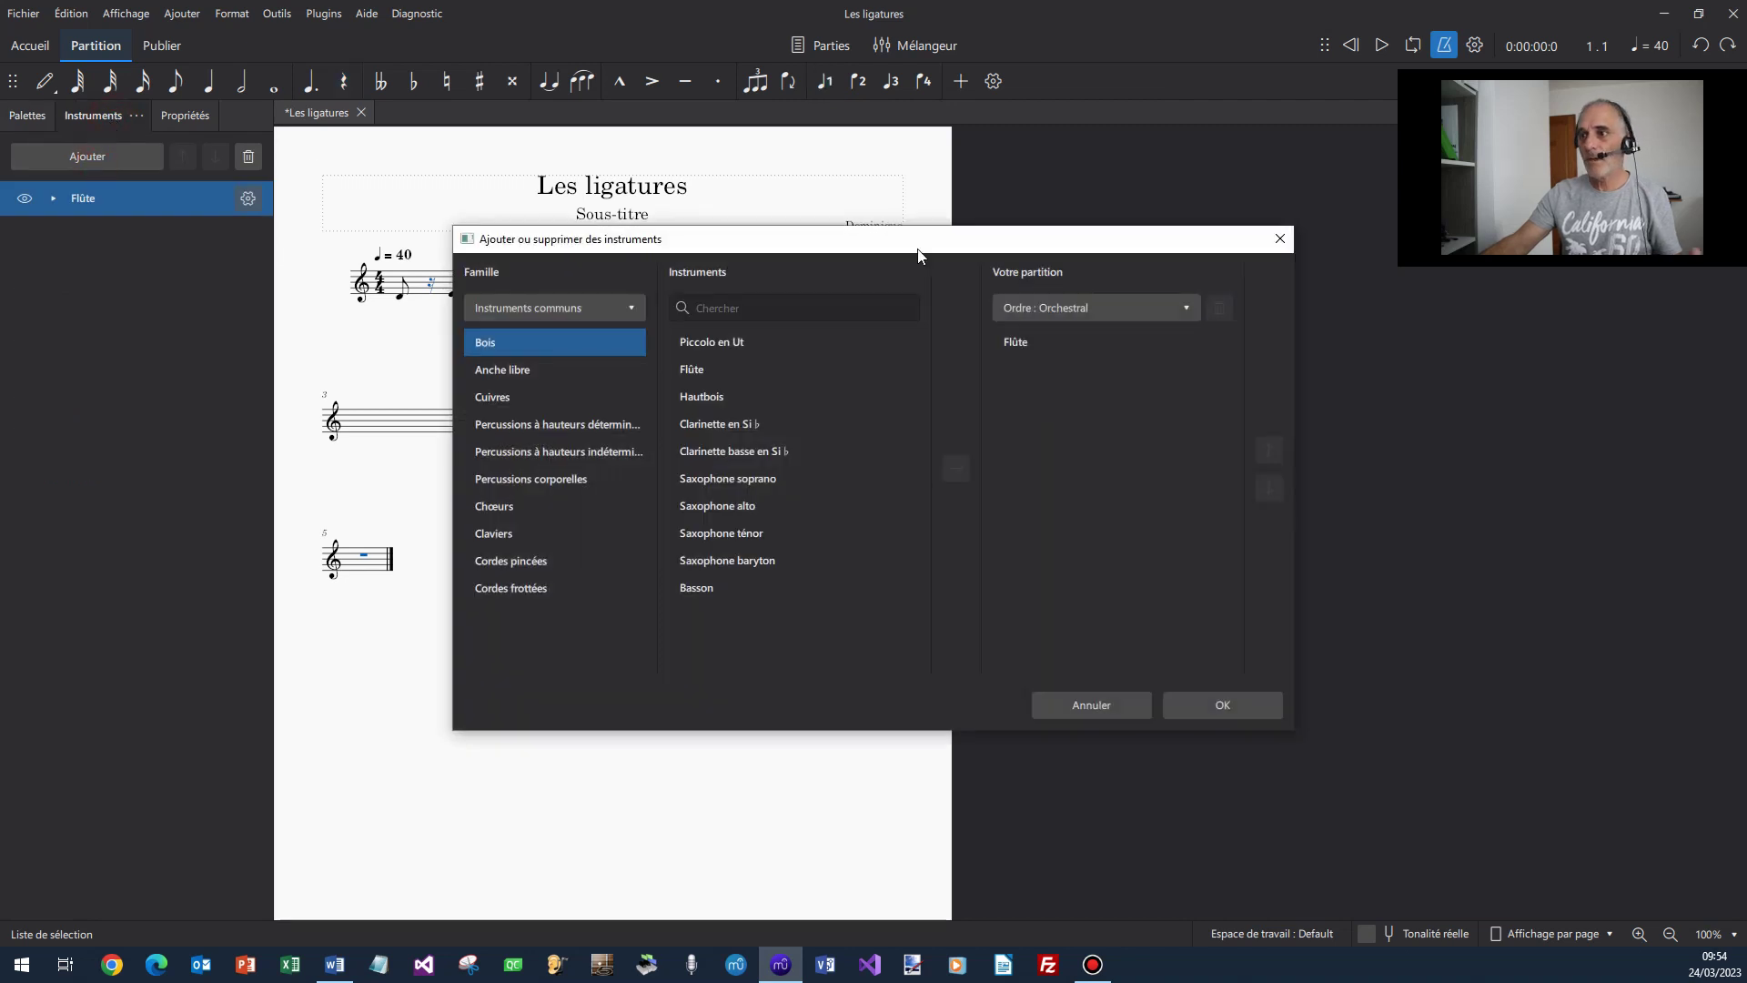
{"action": "double_click", "coordinate": [702, 372]}
{"action": "left_click", "coordinate": [1220, 709]}
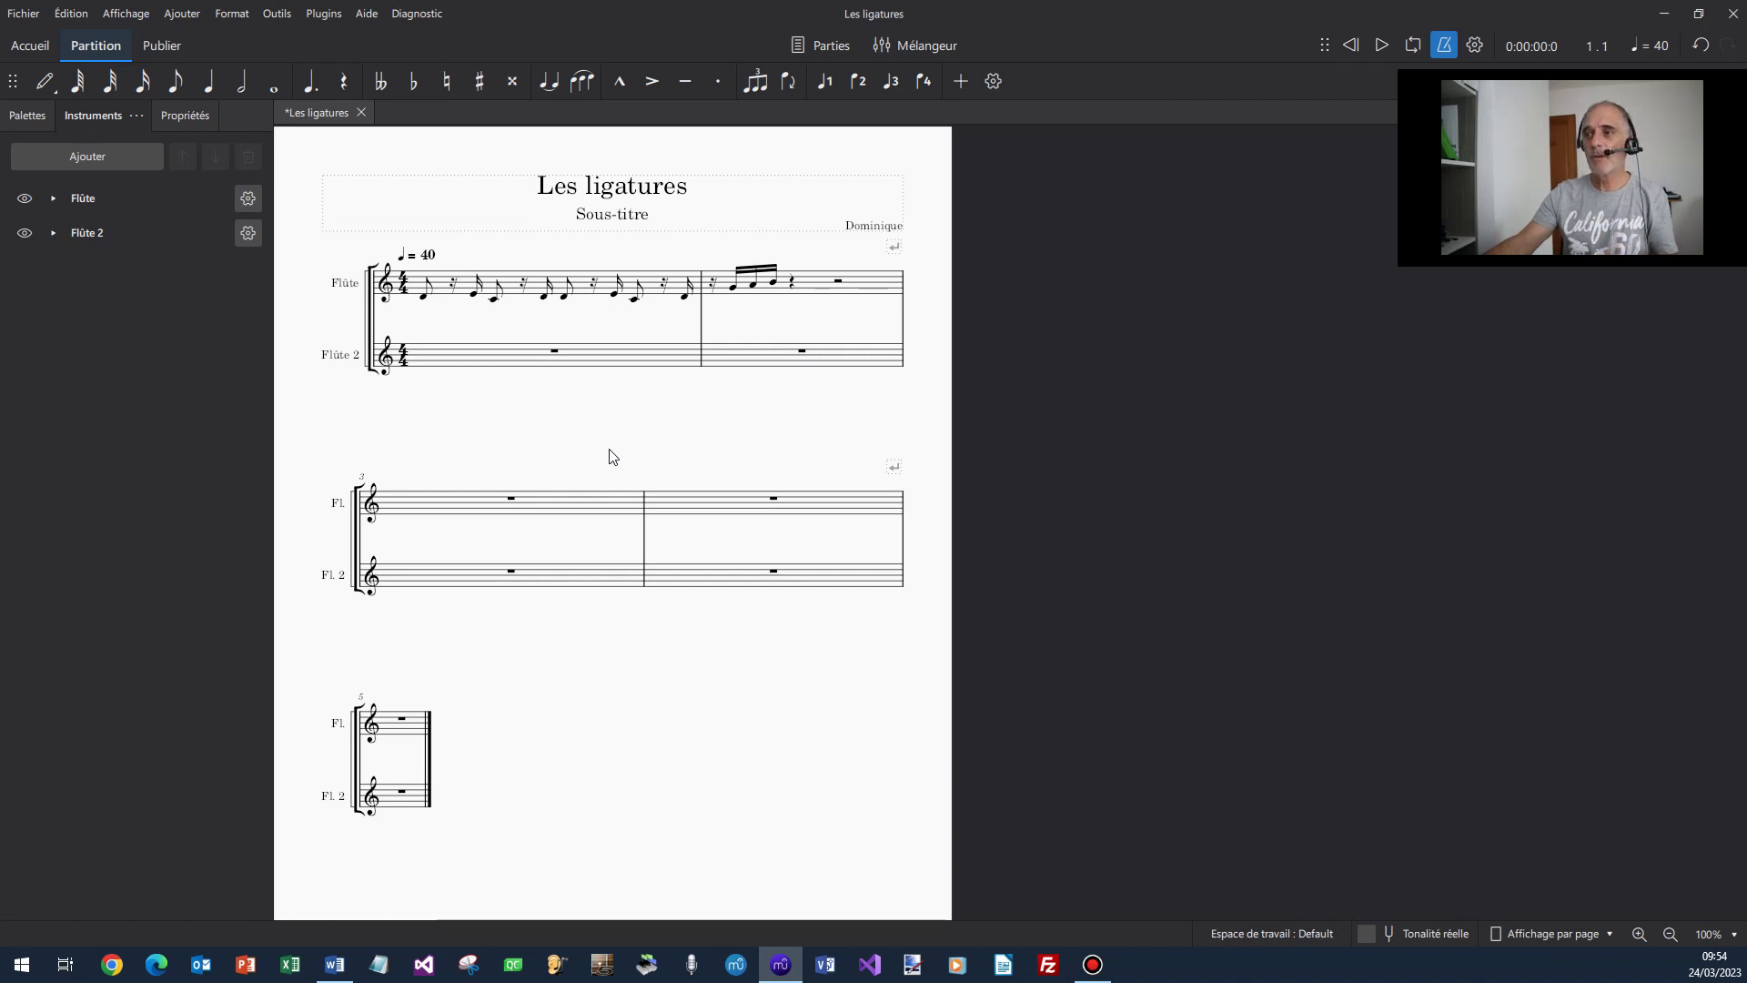
Copy measure 2 of the Flûte staff into measure 2 of the Flûte 2 staff and clear the selection
{"action": "left_click", "coordinate": [827, 288]}
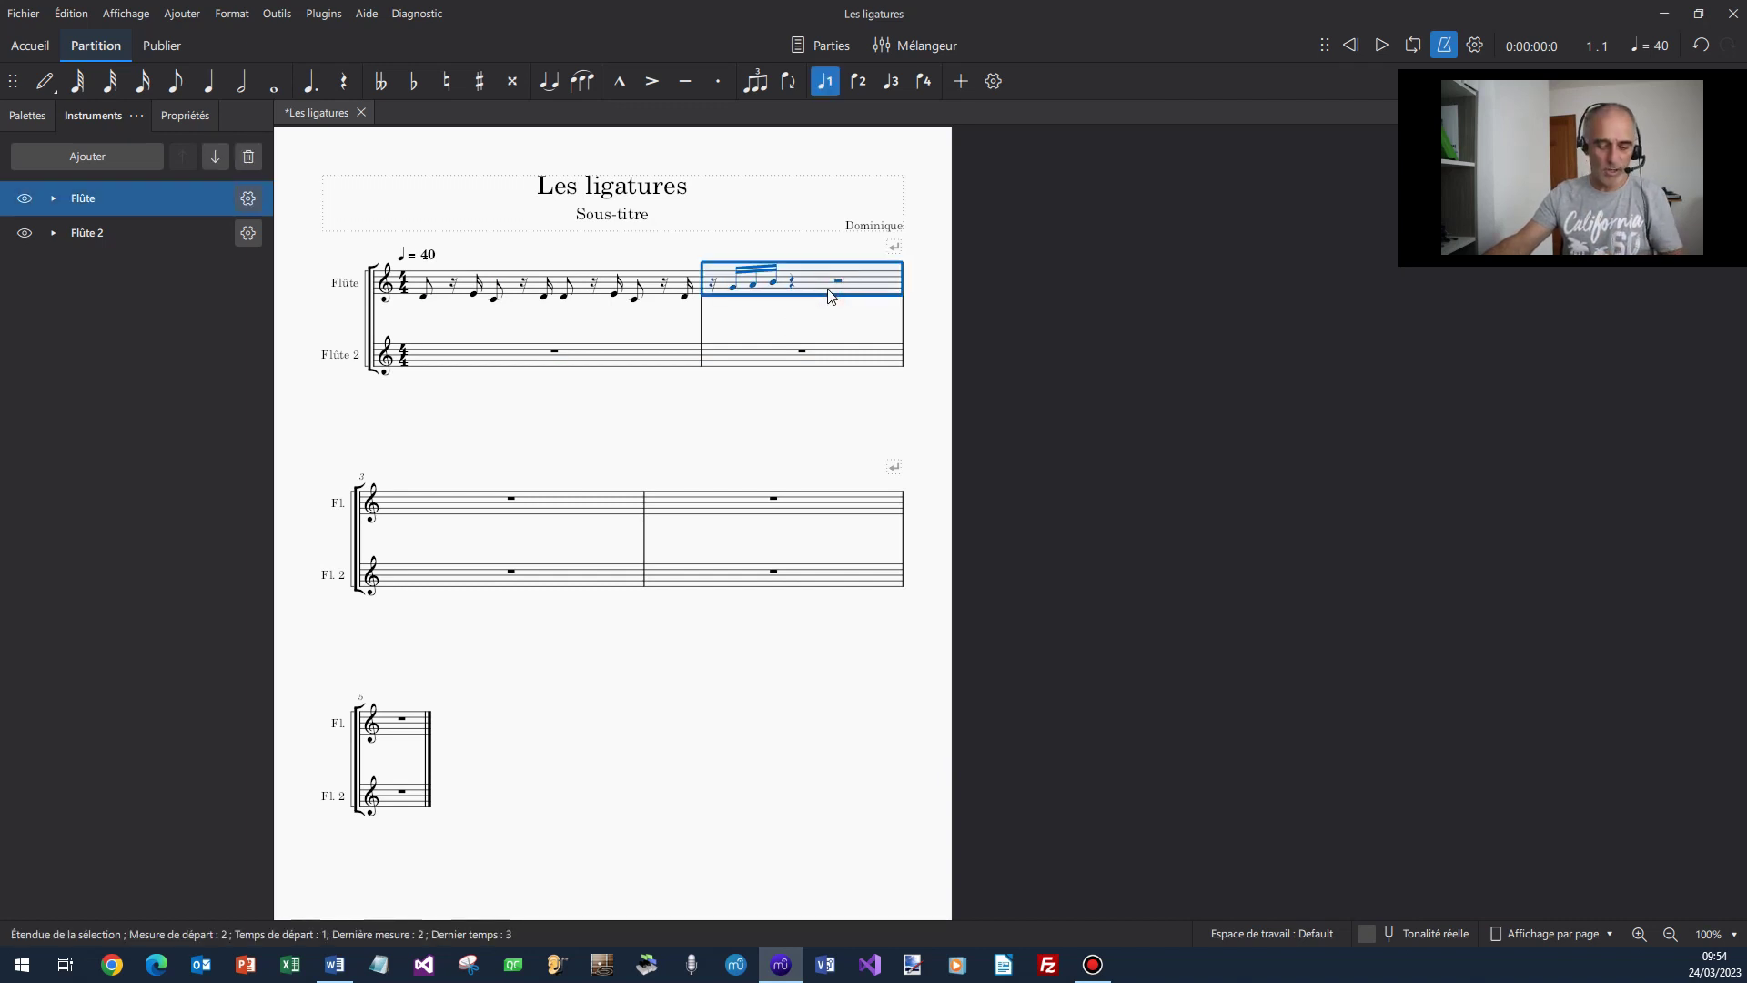
{"action": "left_click", "coordinate": [811, 361]}
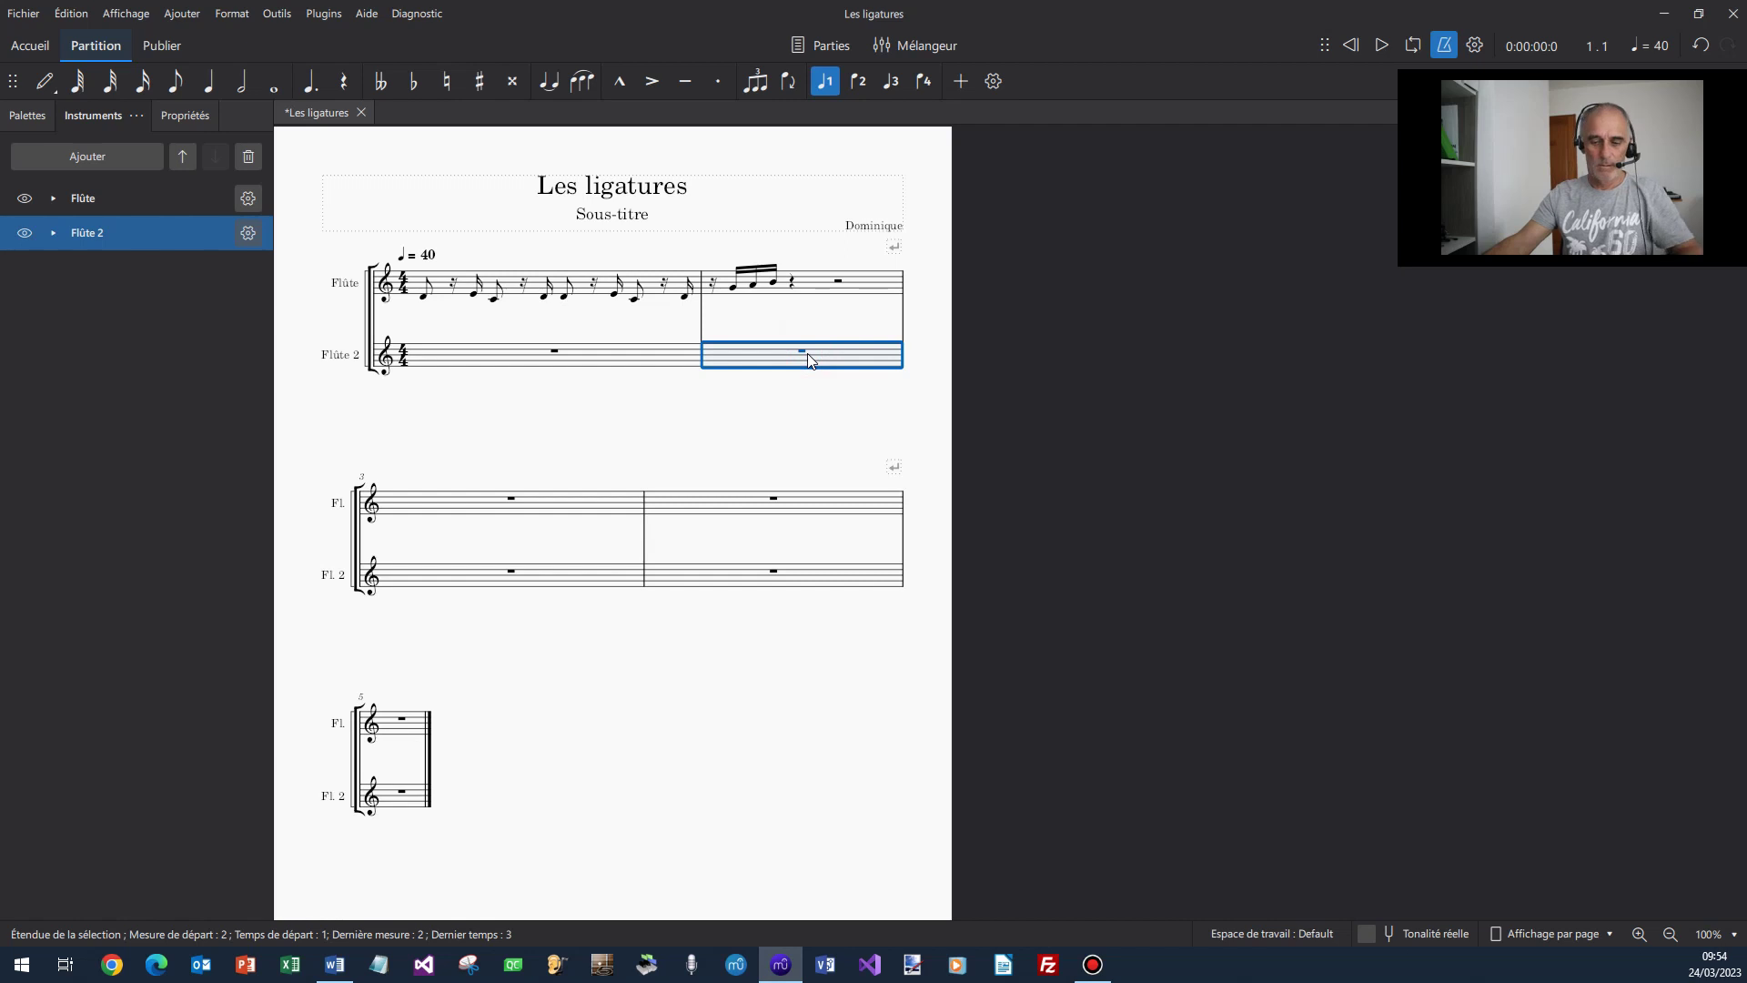
{"action": "key", "text": "ctrl+v"}
{"action": "left_click", "coordinate": [755, 417]}
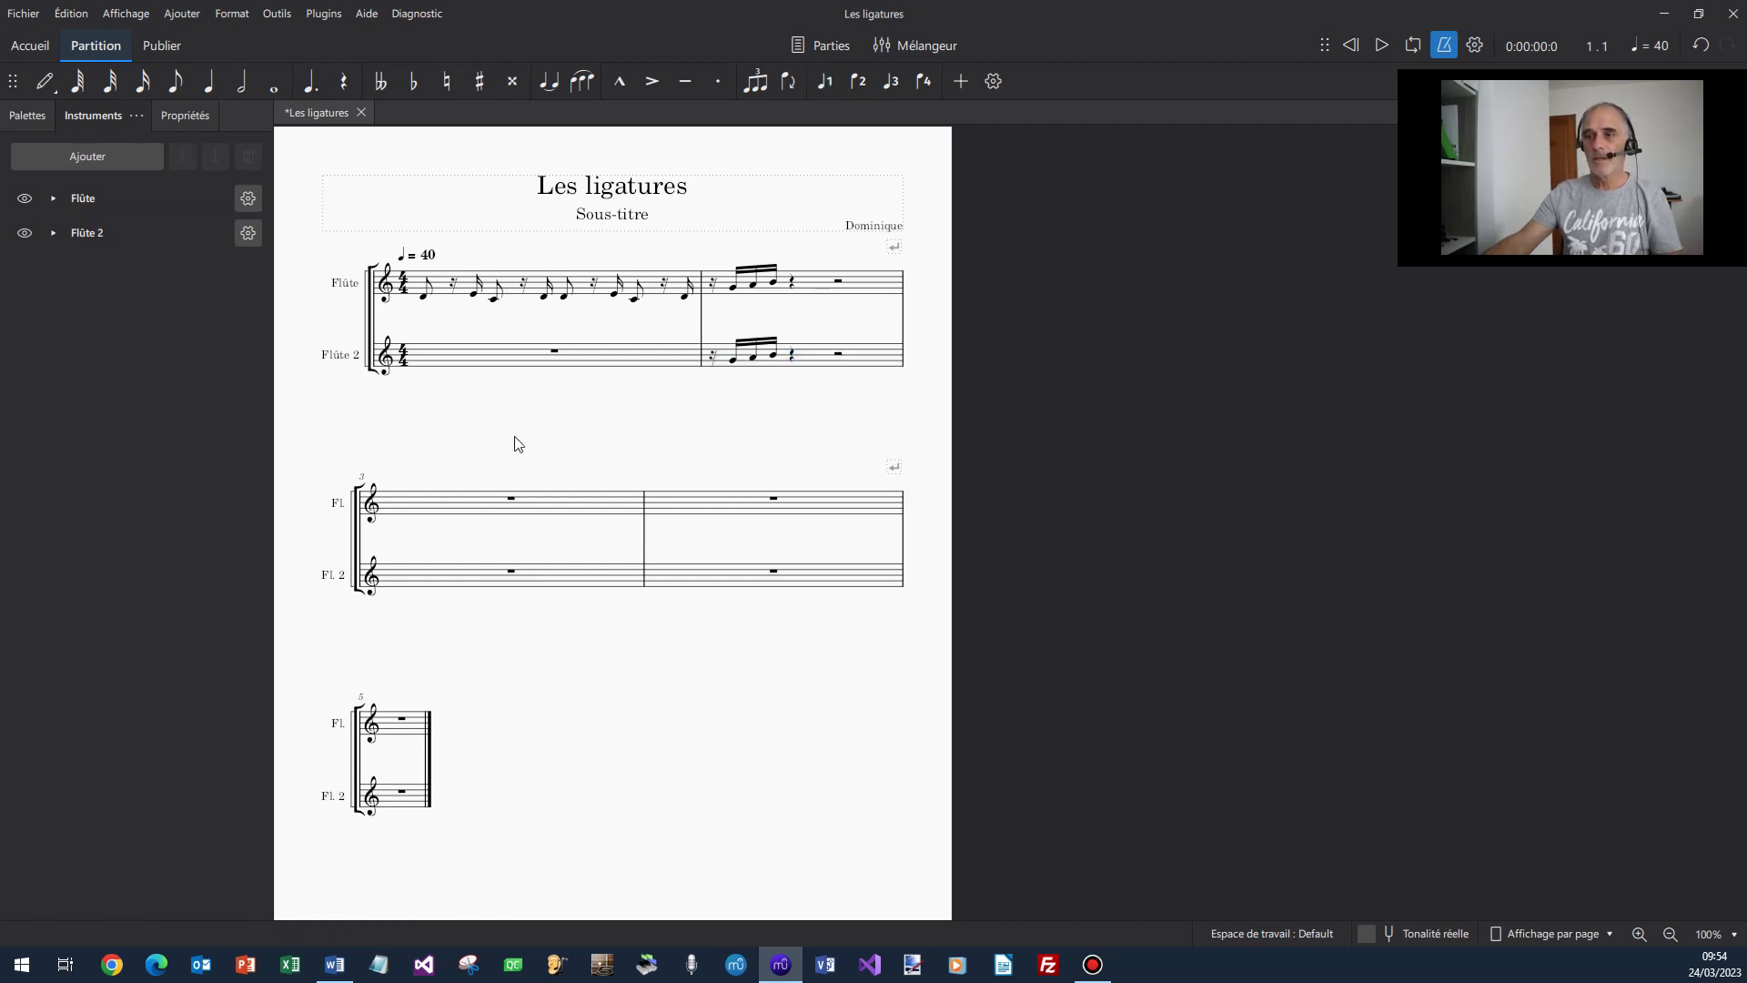
Select every rest on the Flûte staff with the Même portée criterion, apply the fifth beam property to them, and clear the selection
{"action": "right_click", "coordinate": [454, 287]}
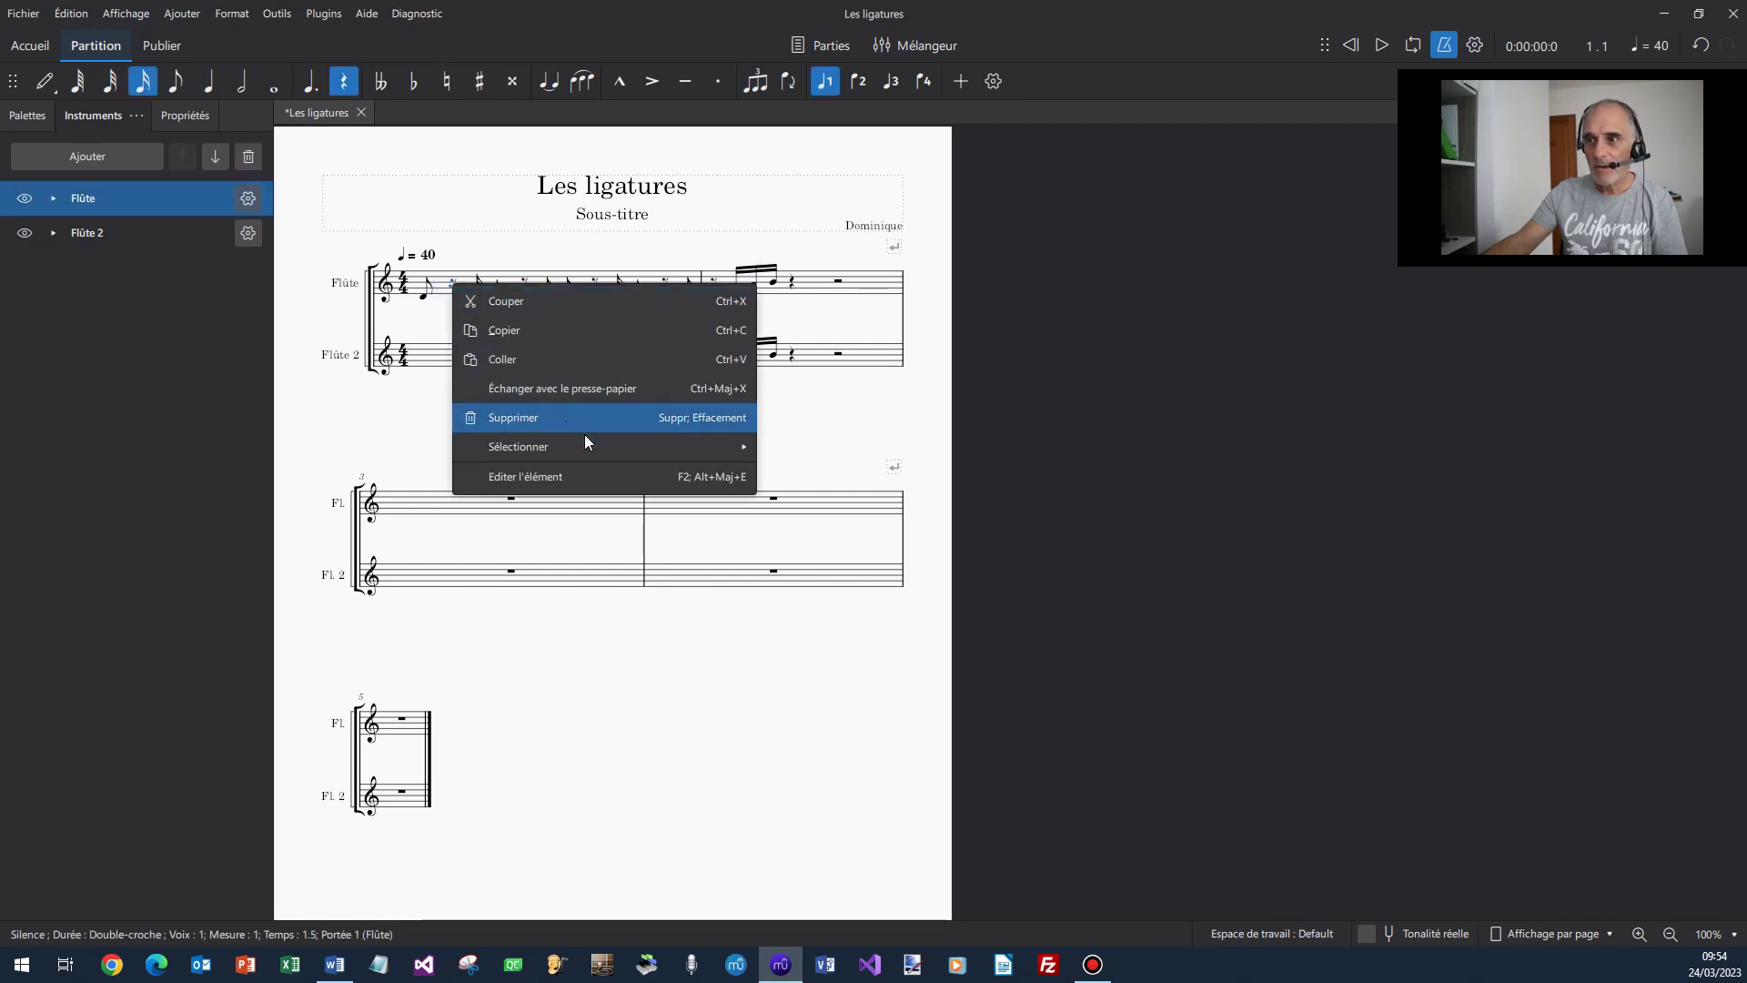
{"action": "mouse_move", "coordinate": [603, 449]}
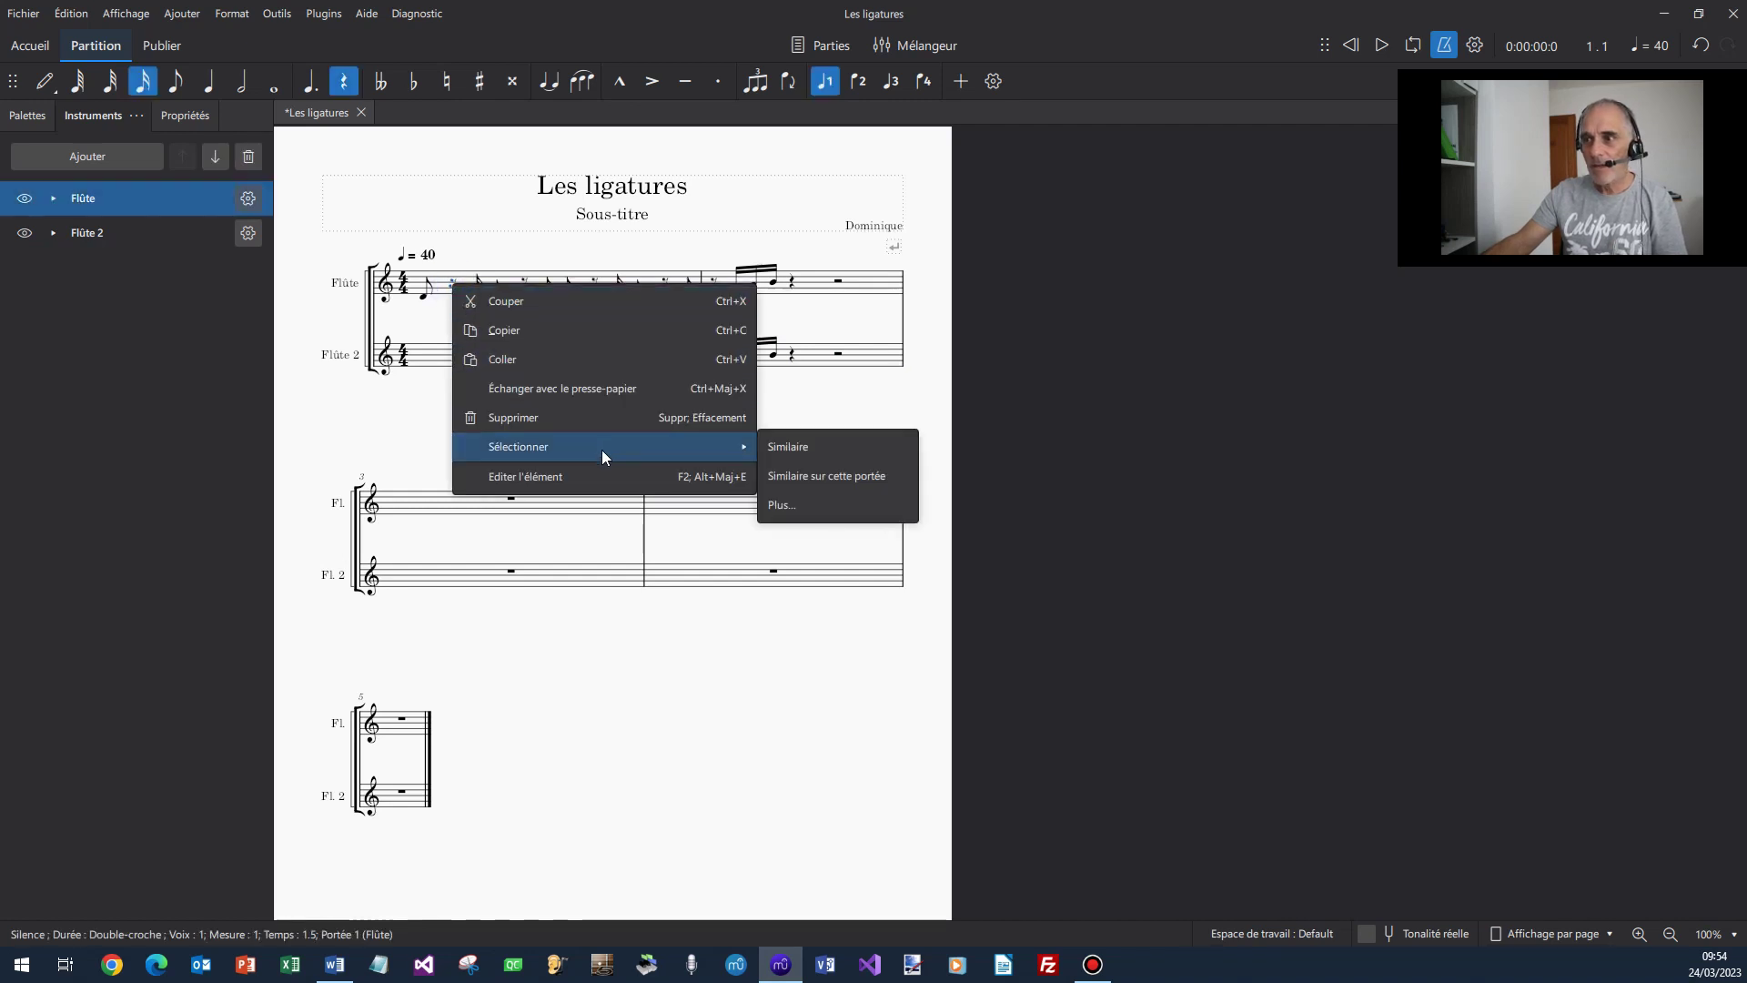
{"action": "left_click", "coordinate": [784, 502]}
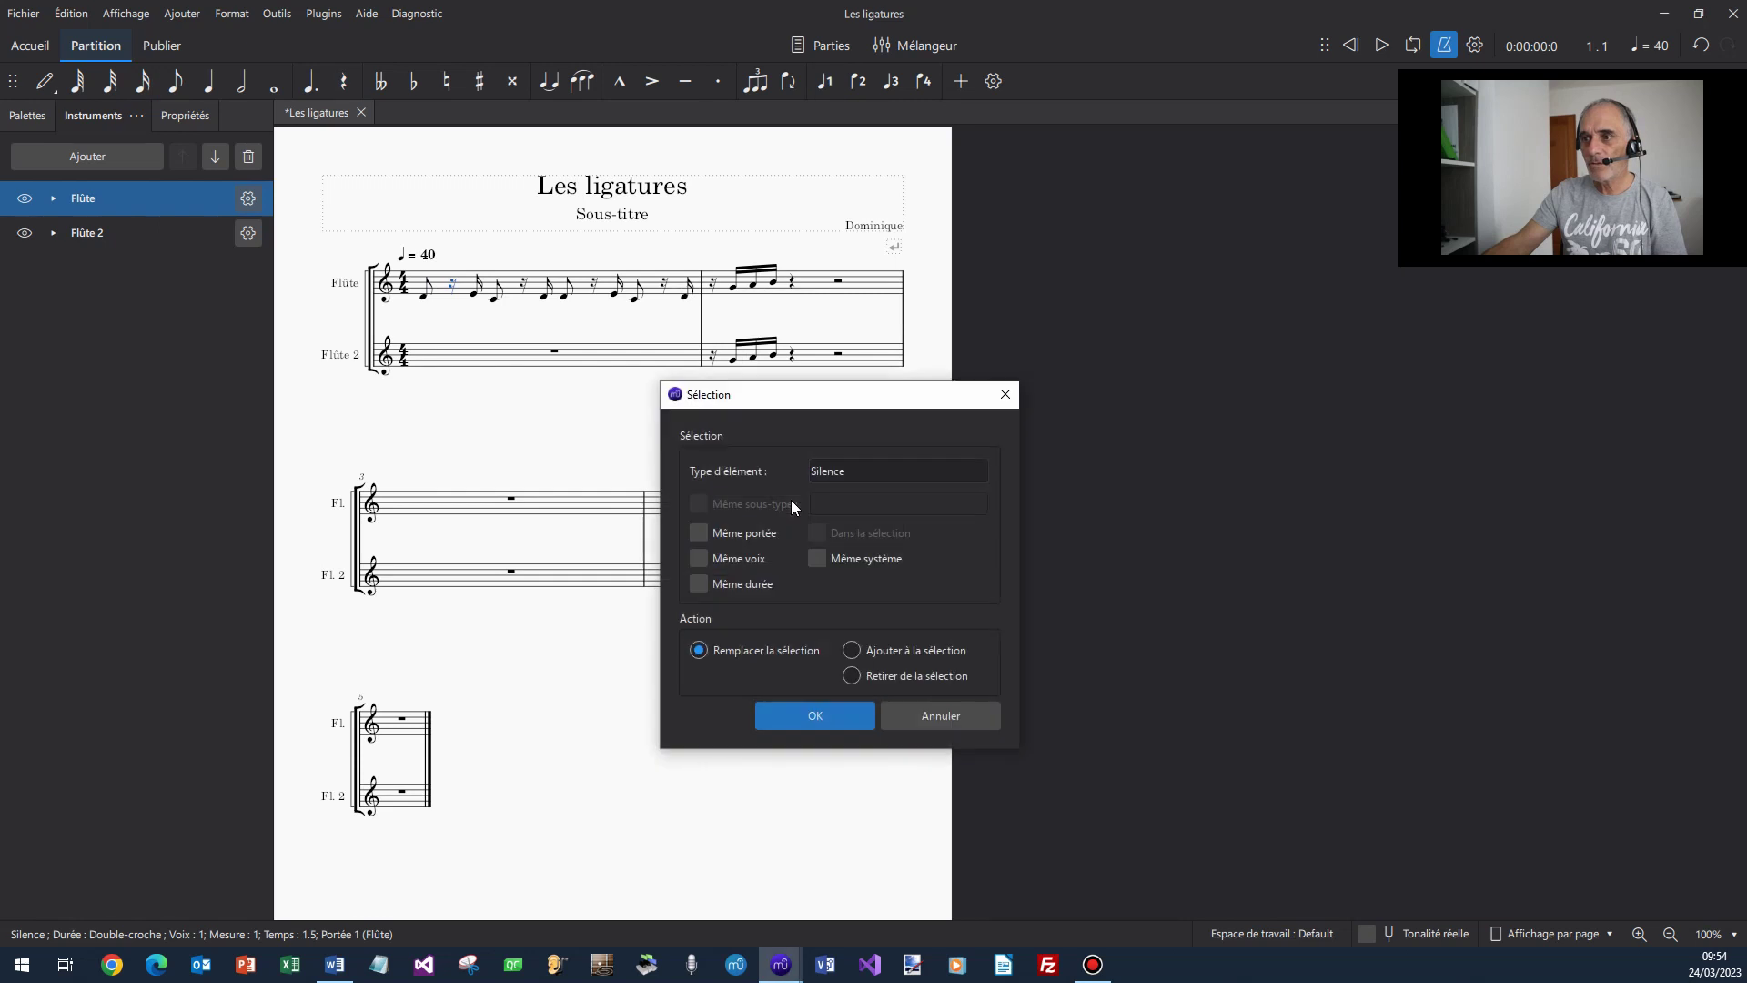
{"action": "left_click", "coordinate": [698, 532]}
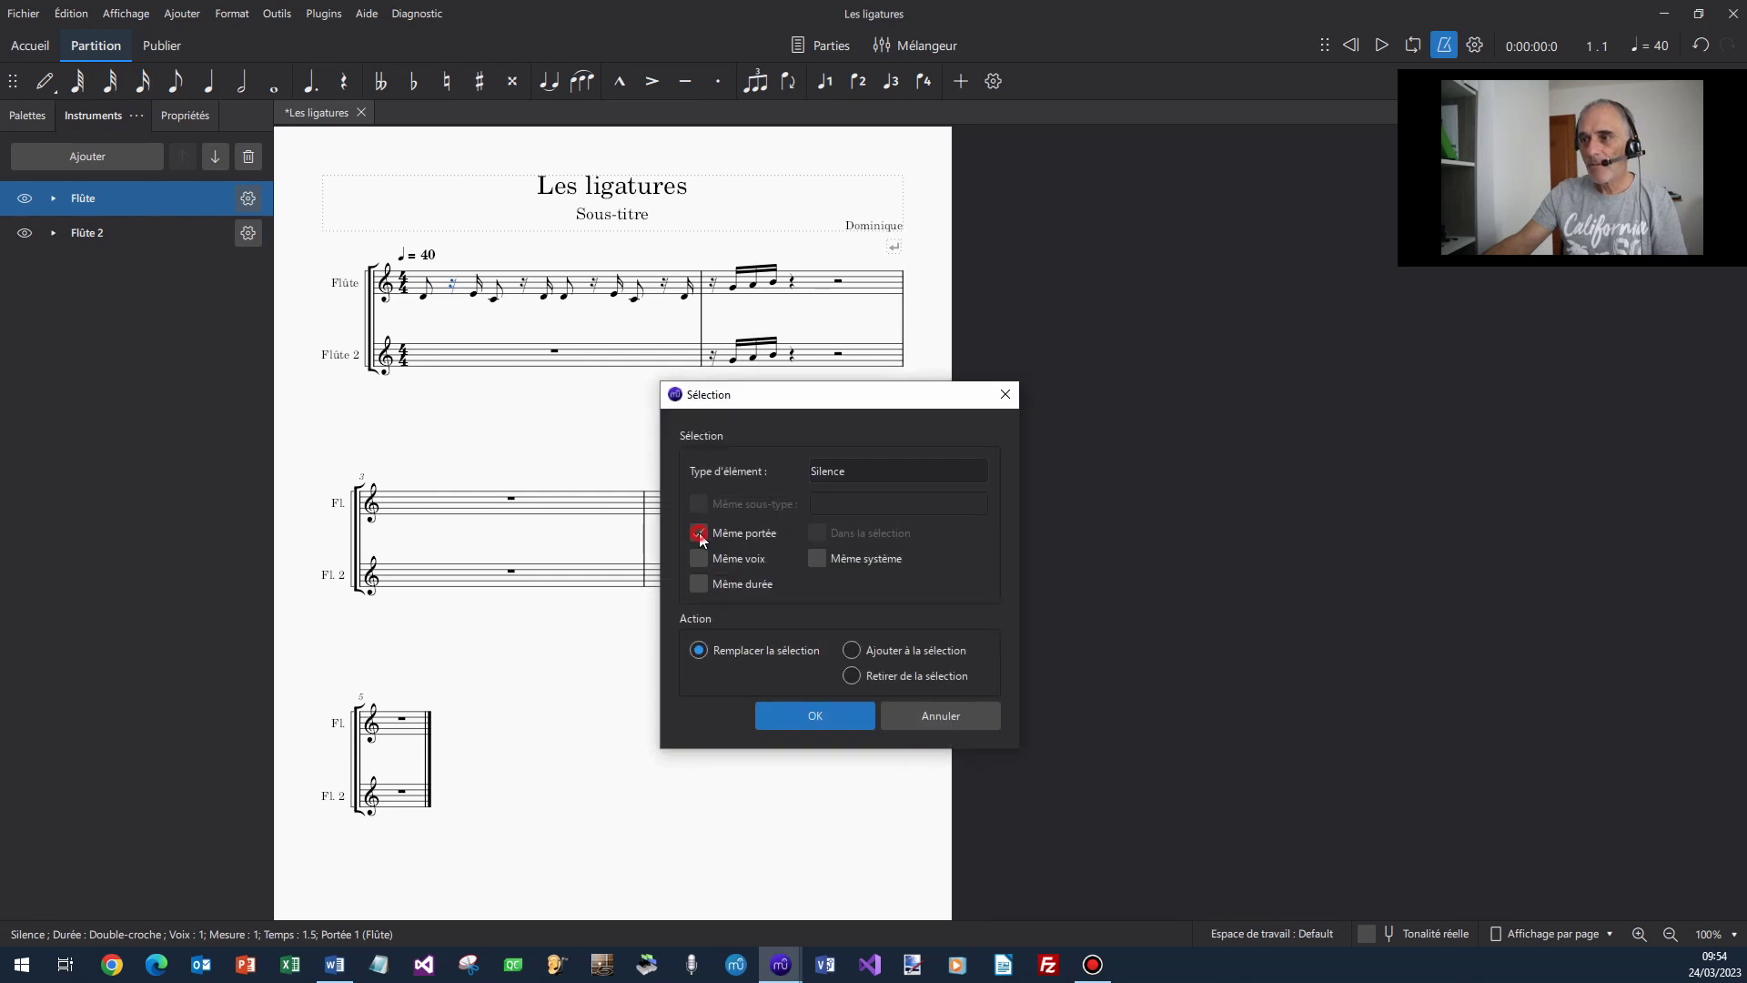
{"action": "left_click", "coordinate": [824, 717]}
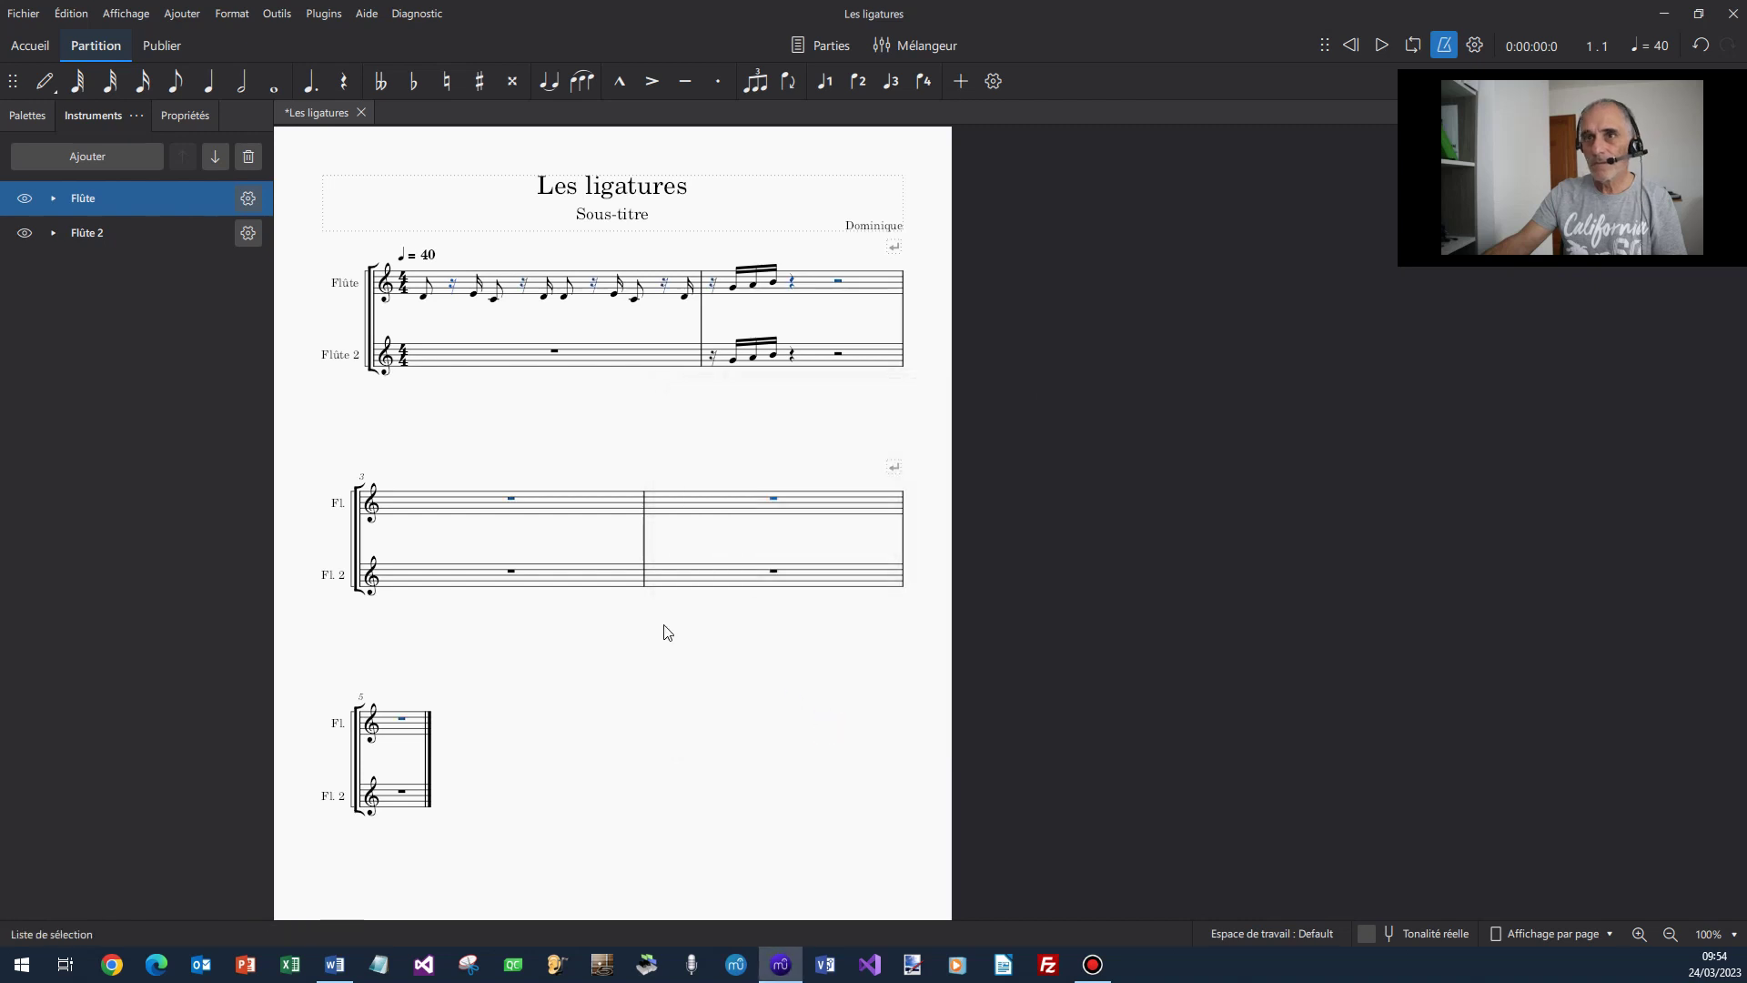
{"action": "left_click", "coordinate": [28, 116]}
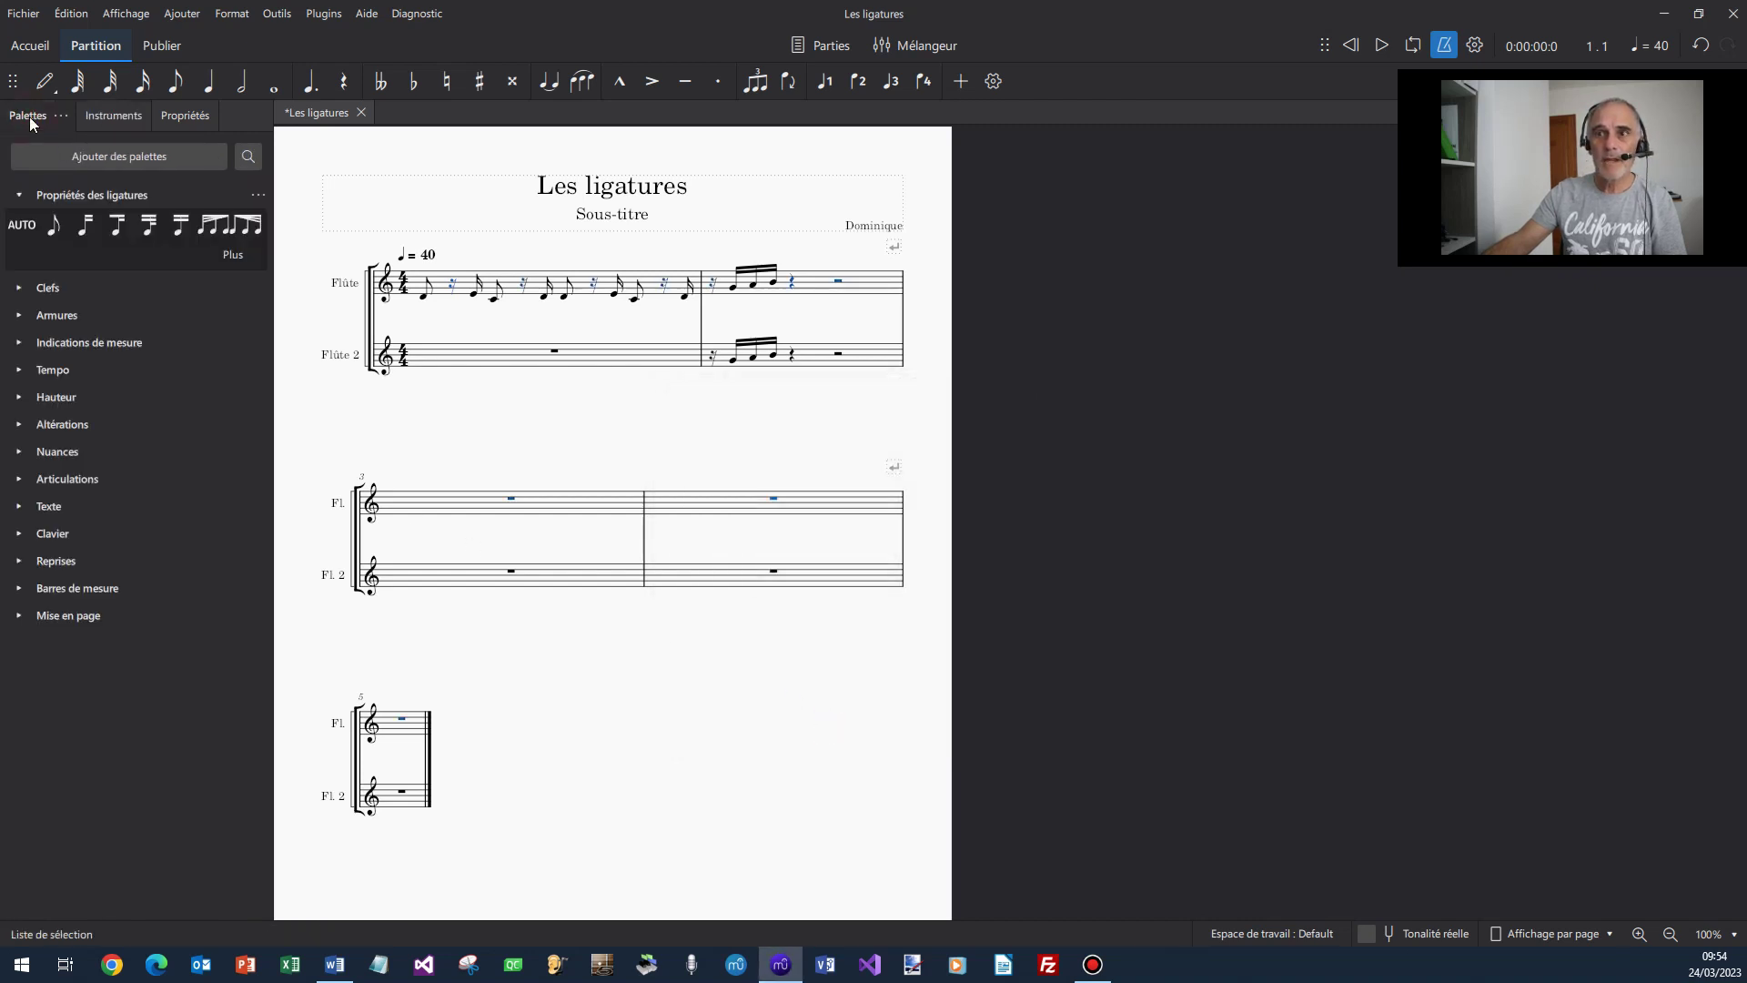
{"action": "left_click", "coordinate": [148, 233]}
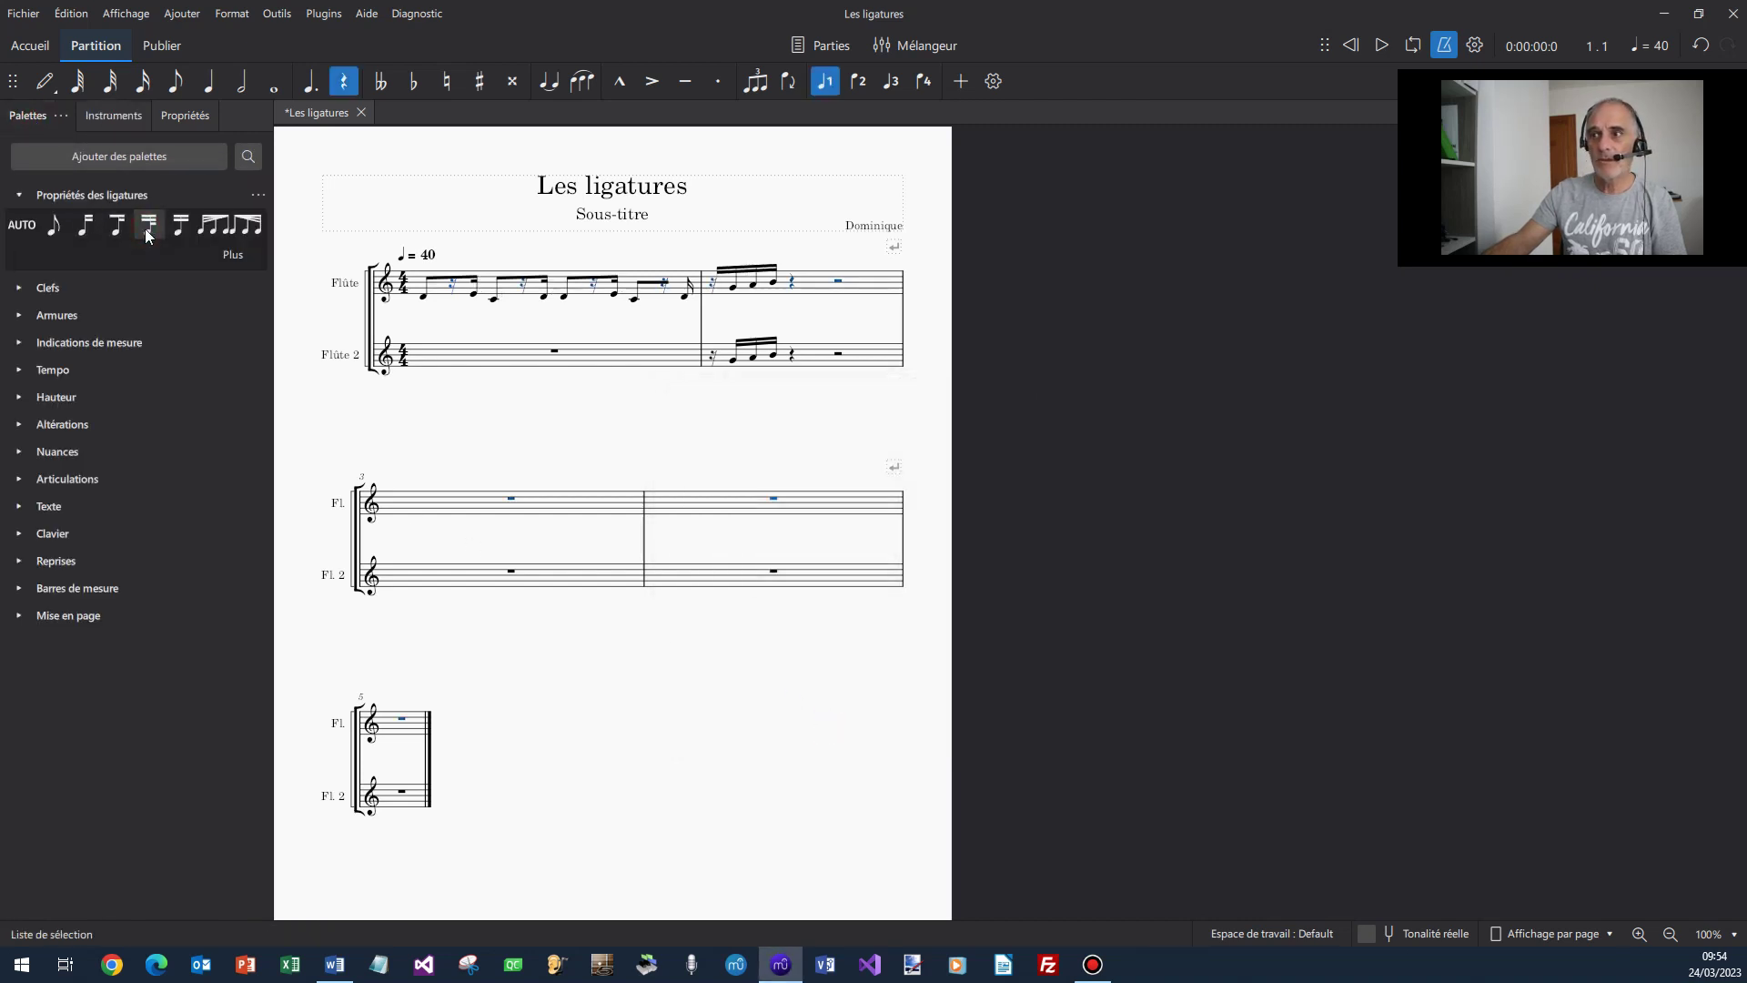
{"action": "left_click", "coordinate": [434, 394]}
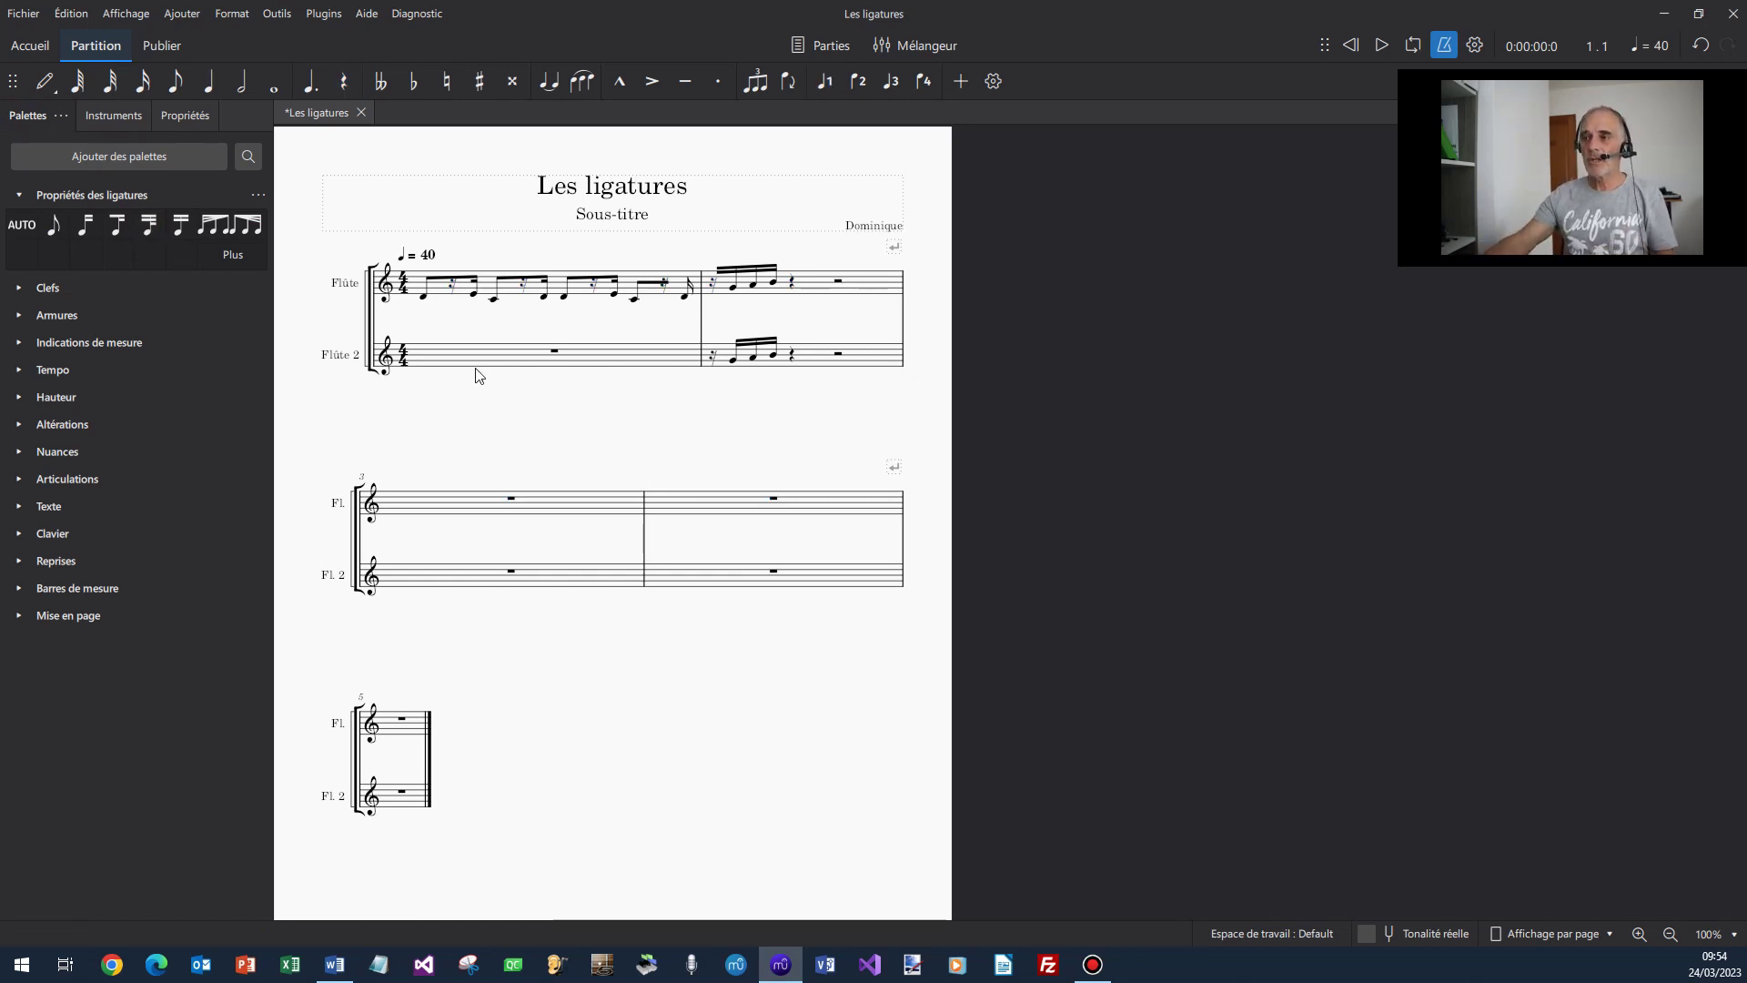
Replace measure 2 of the Flûte staff with a copy of measure 2 from Flûte 2
{"action": "left_click", "coordinate": [773, 366]}
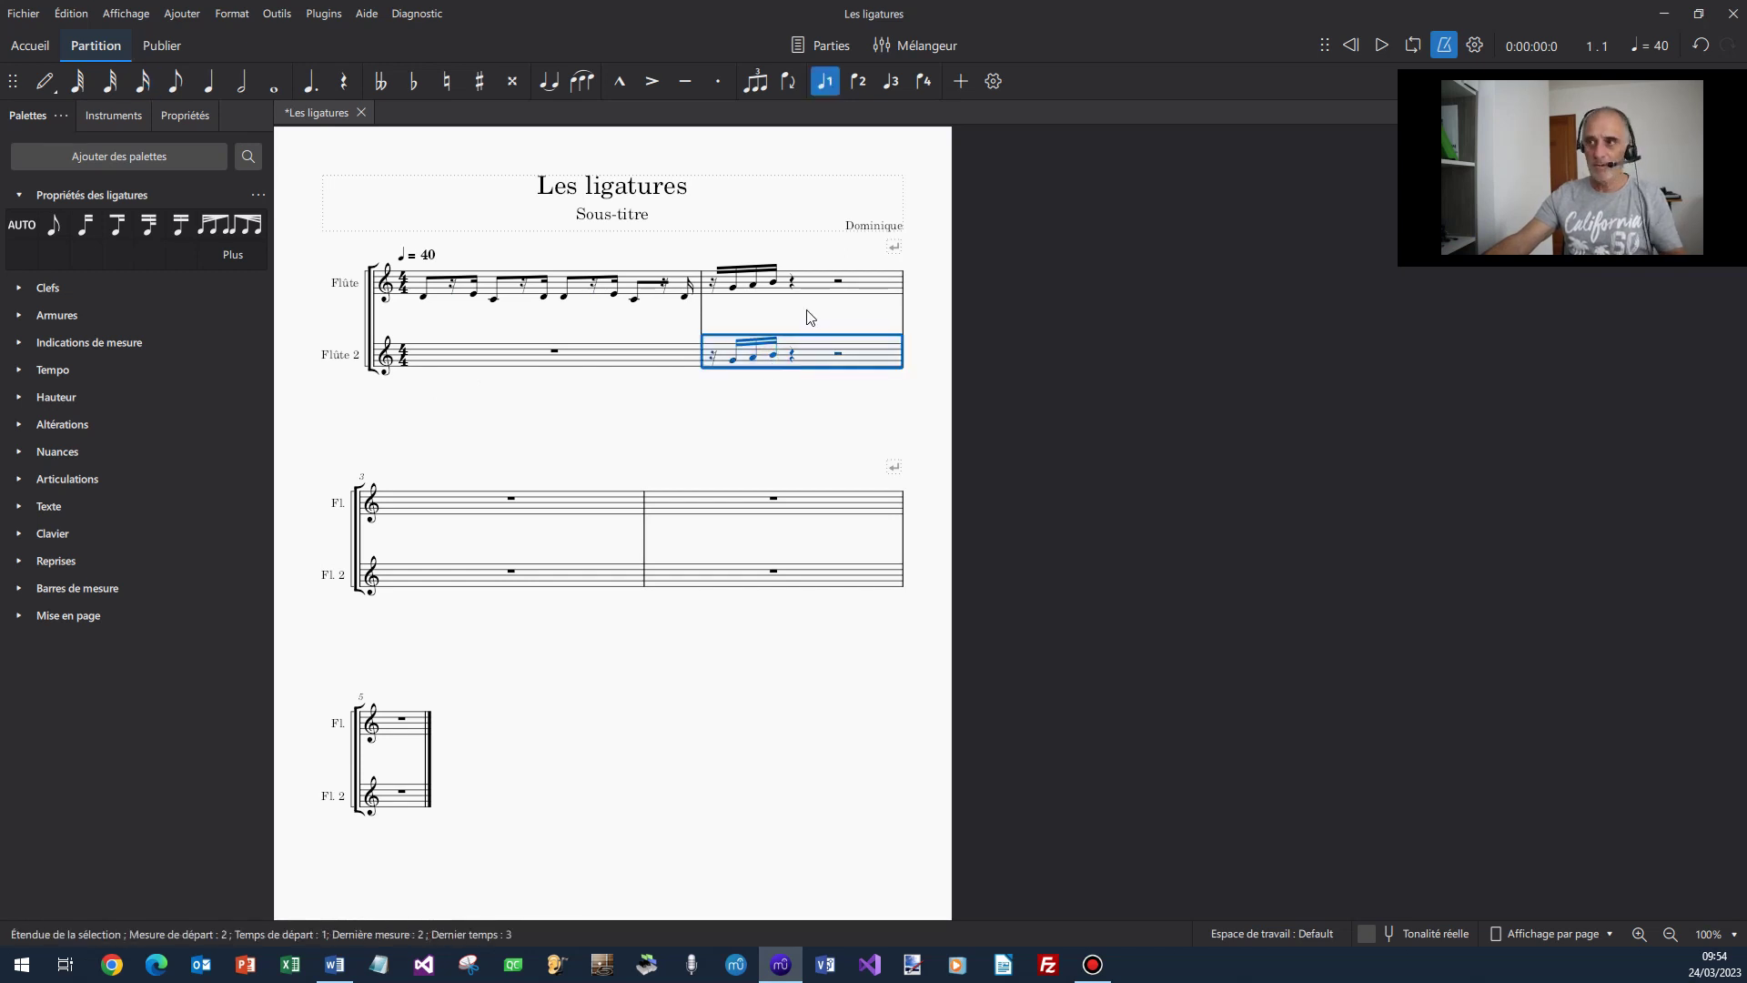
{"action": "left_click", "coordinate": [819, 289]}
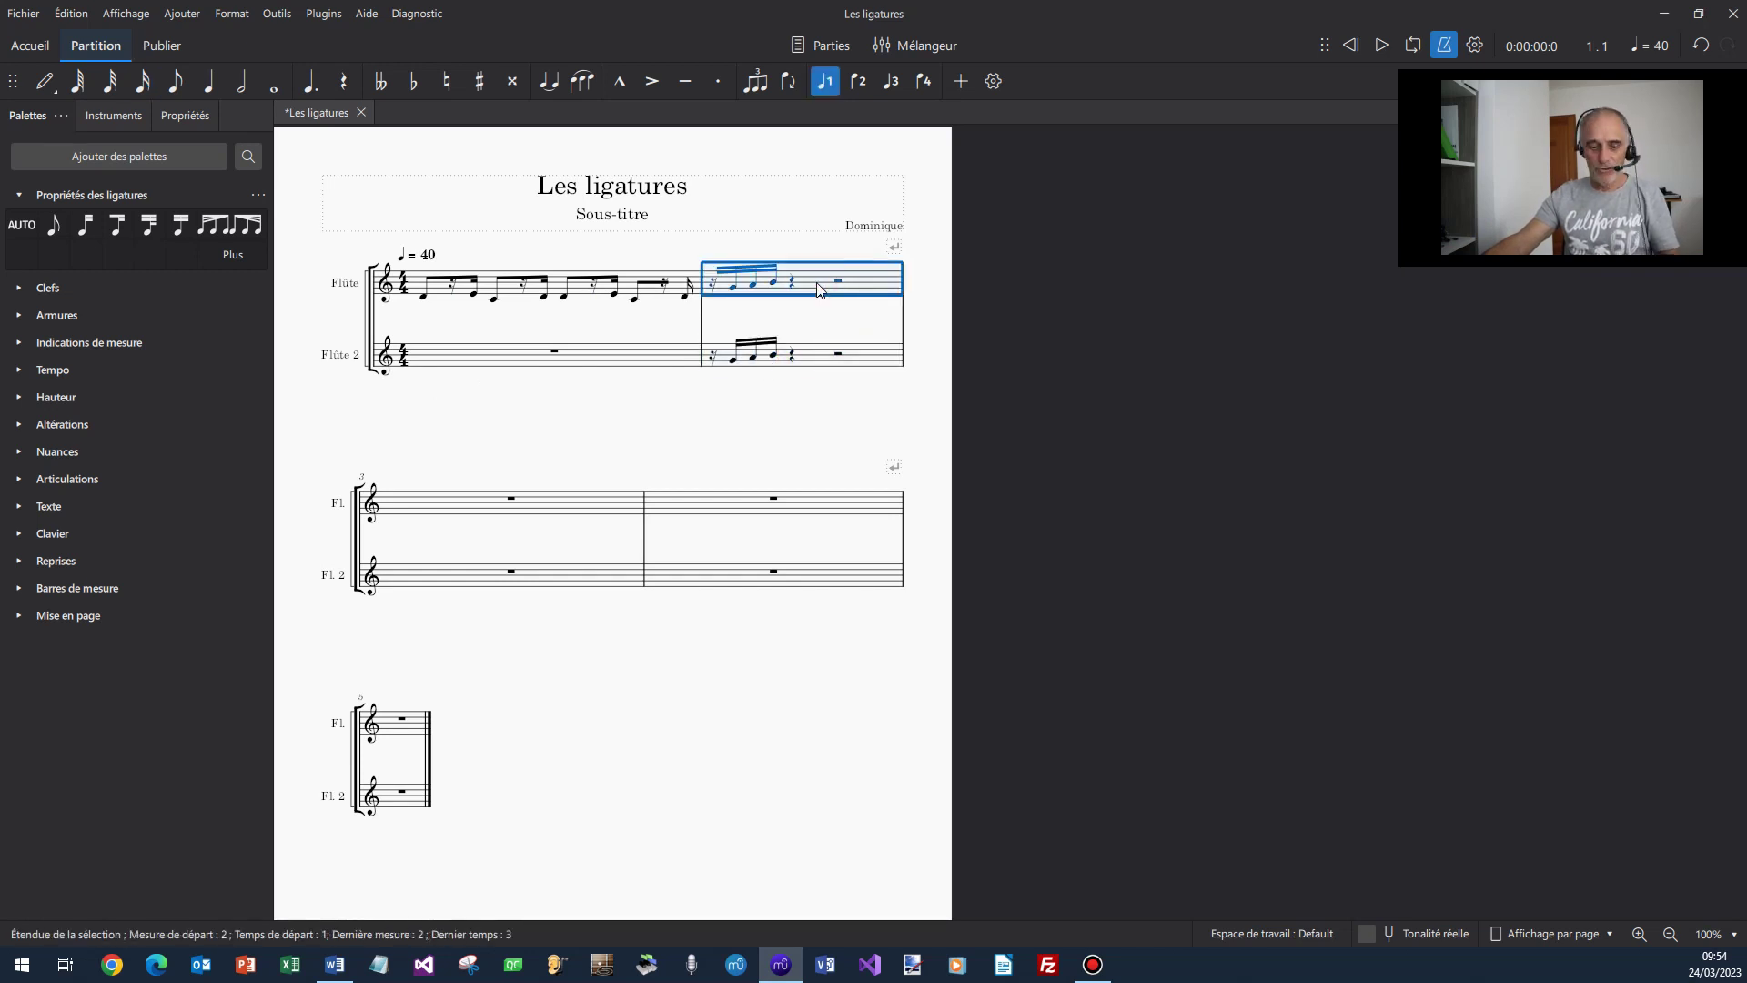
{"action": "left_click", "coordinate": [725, 423]}
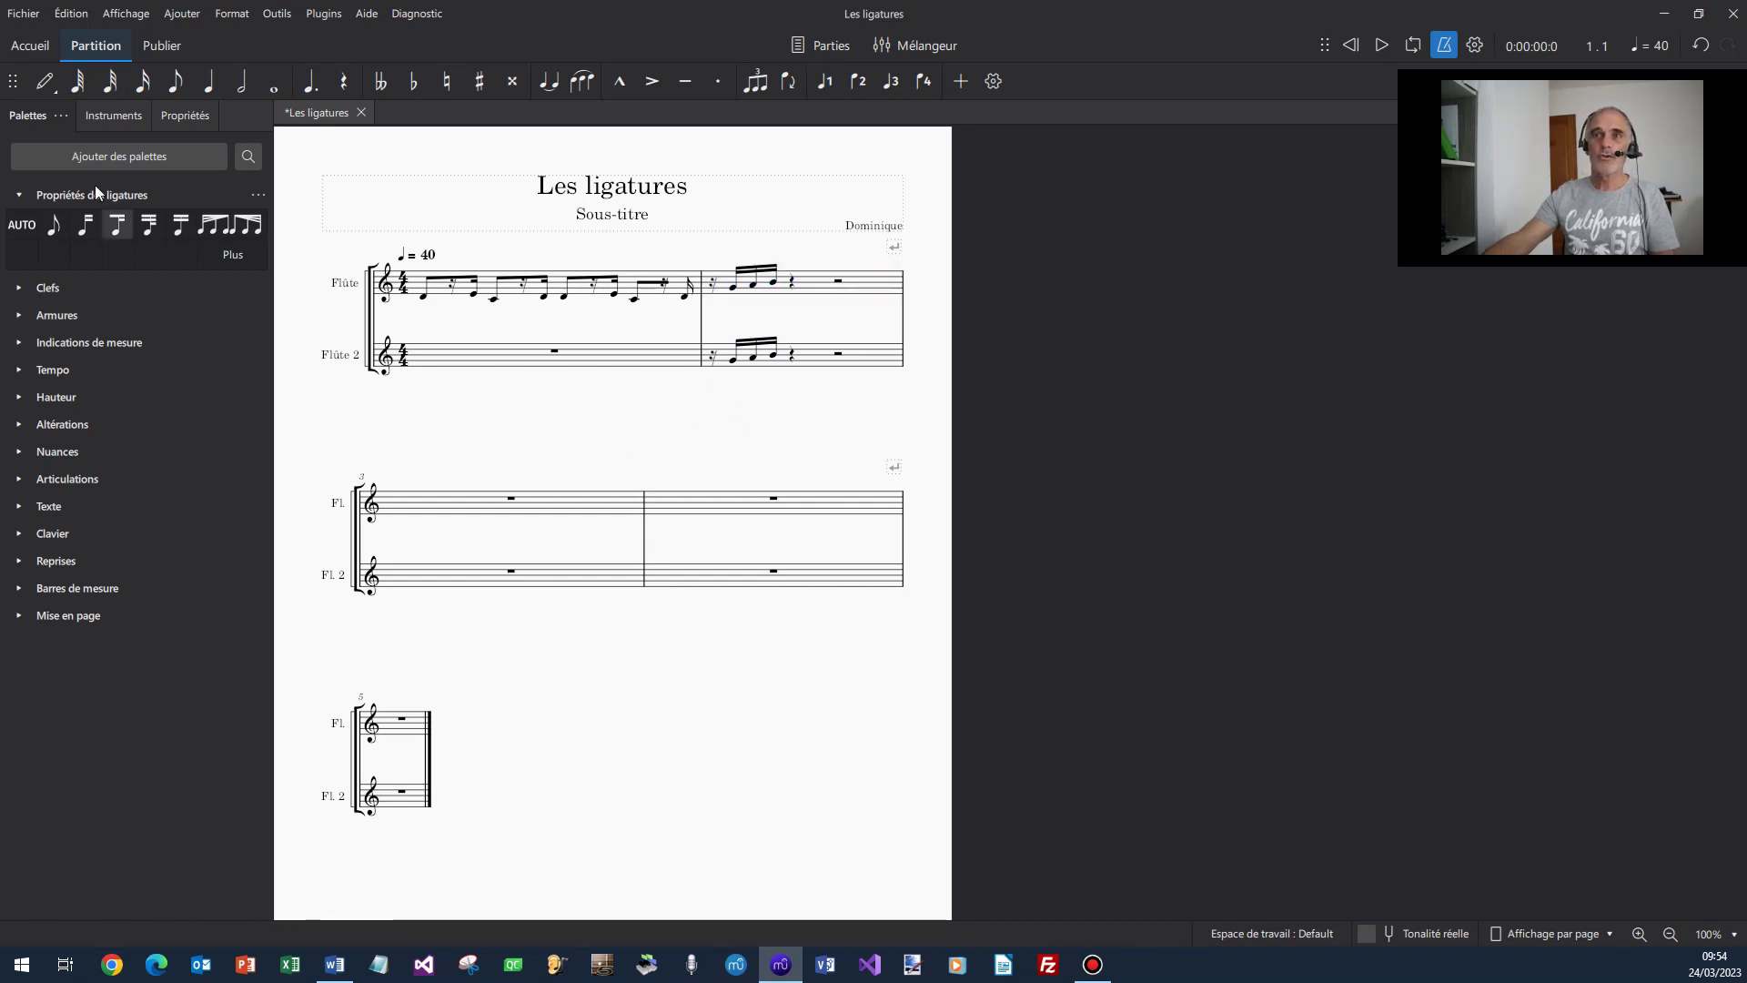
Remove the Flûte 2 instrument from the score
{"action": "left_click", "coordinate": [114, 120]}
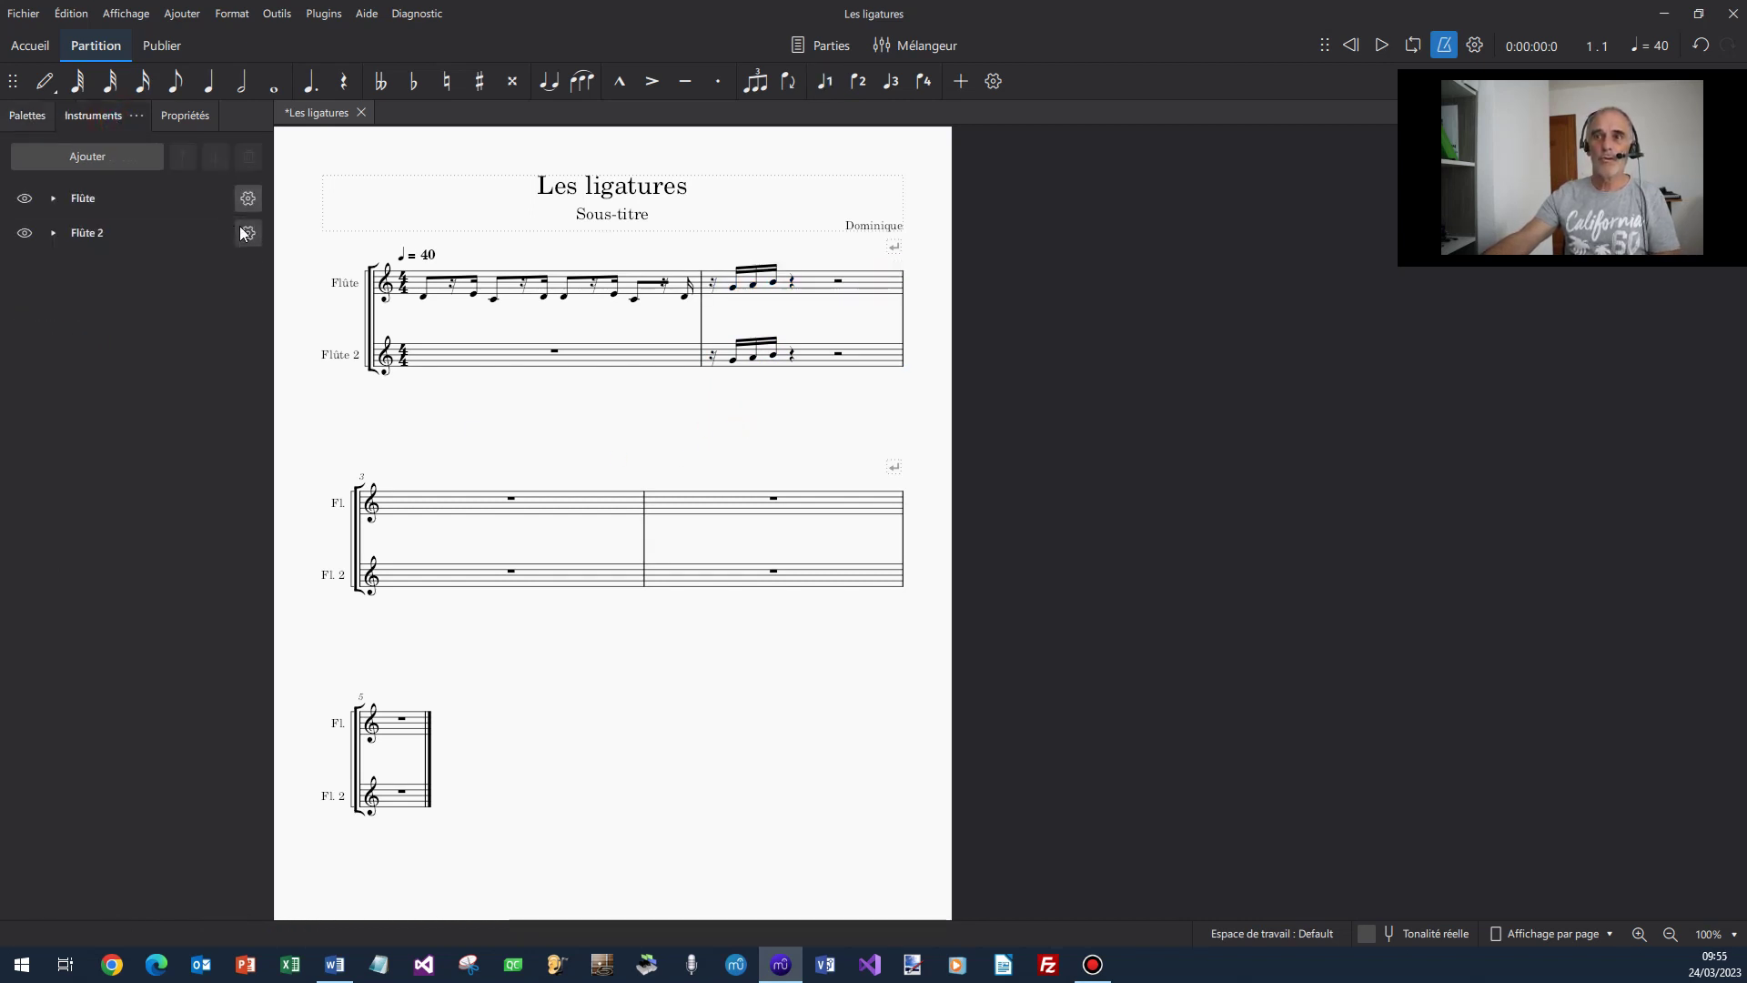
{"action": "left_click", "coordinate": [164, 232]}
{"action": "left_click", "coordinate": [248, 160]}
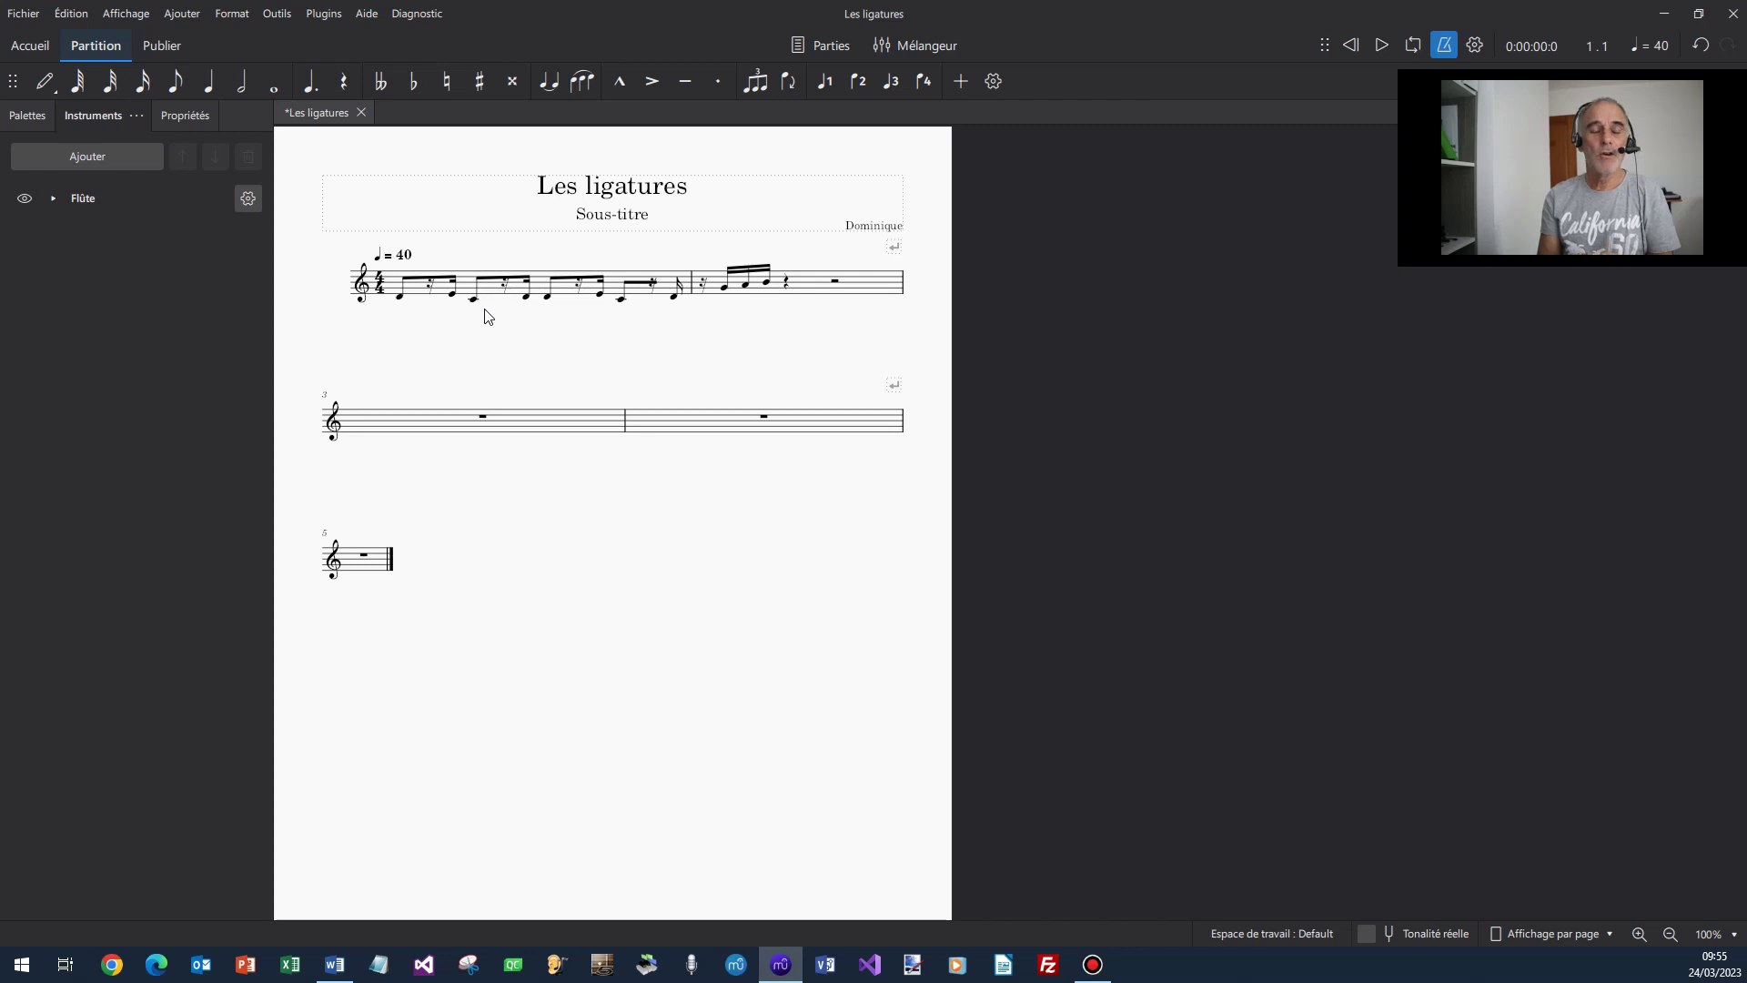
{"action": "left_click", "coordinate": [551, 376]}
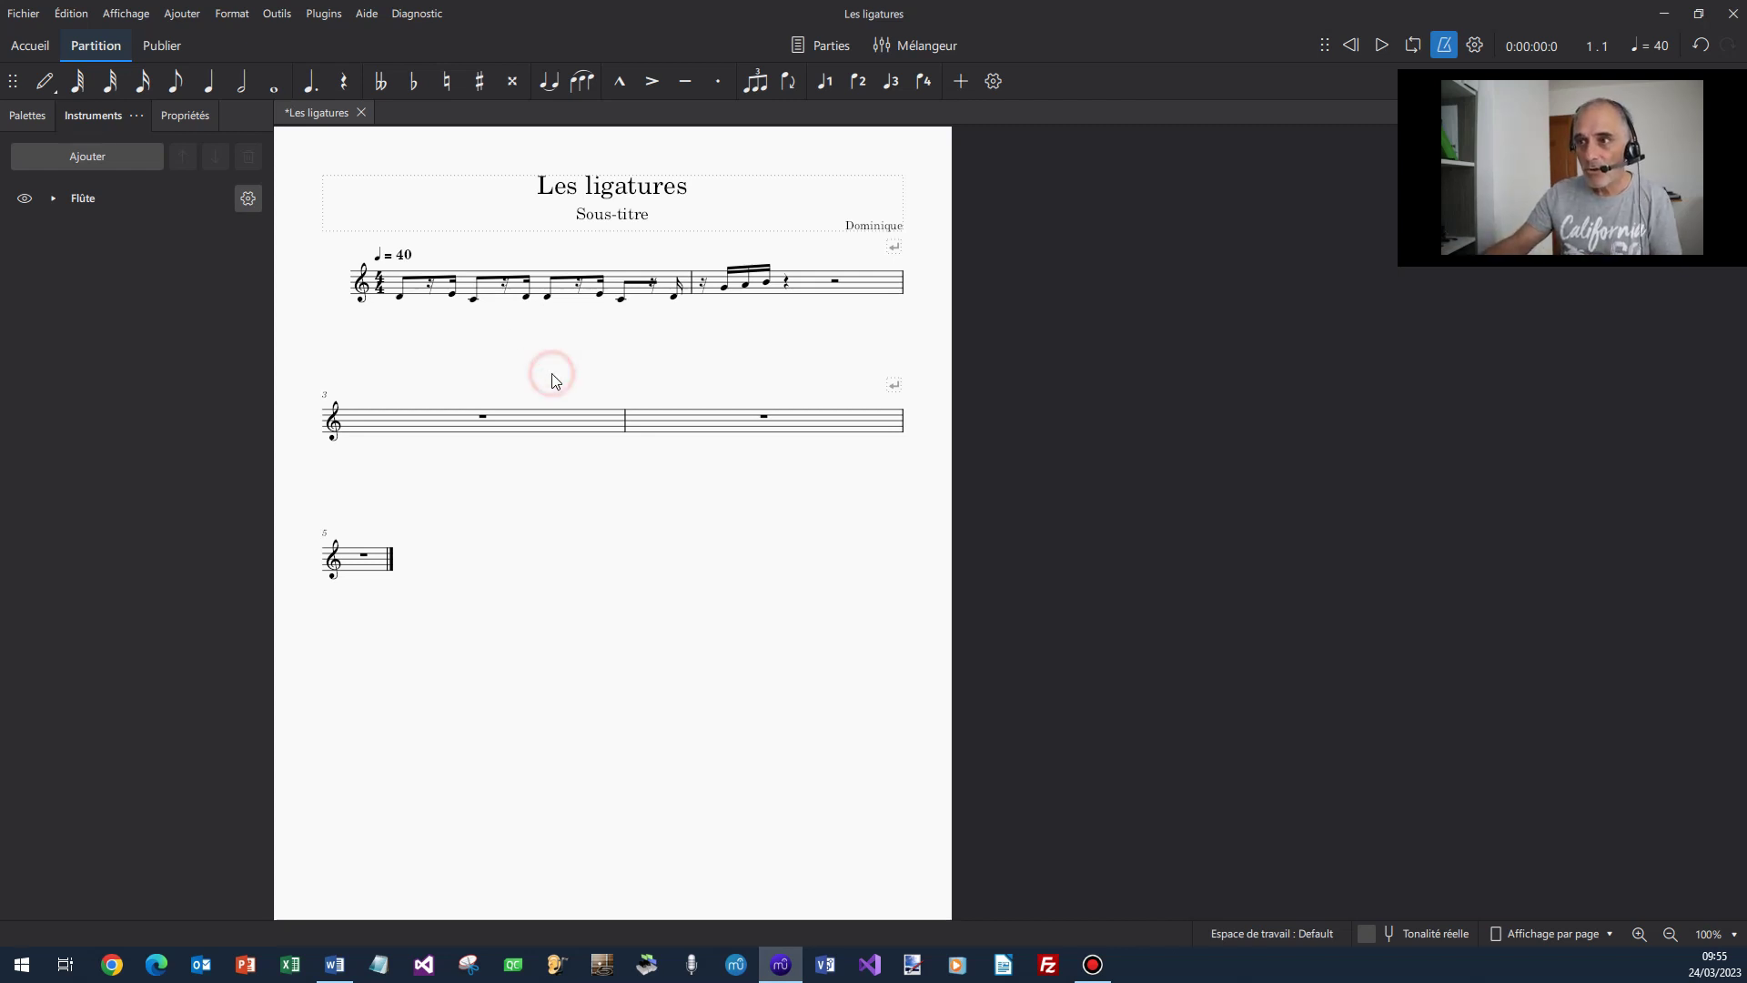
Apply the fifth beam property to the last sixteenth note, D4, of measure 1 to join it to the beat 4 beam
{"action": "left_click", "coordinate": [653, 289]}
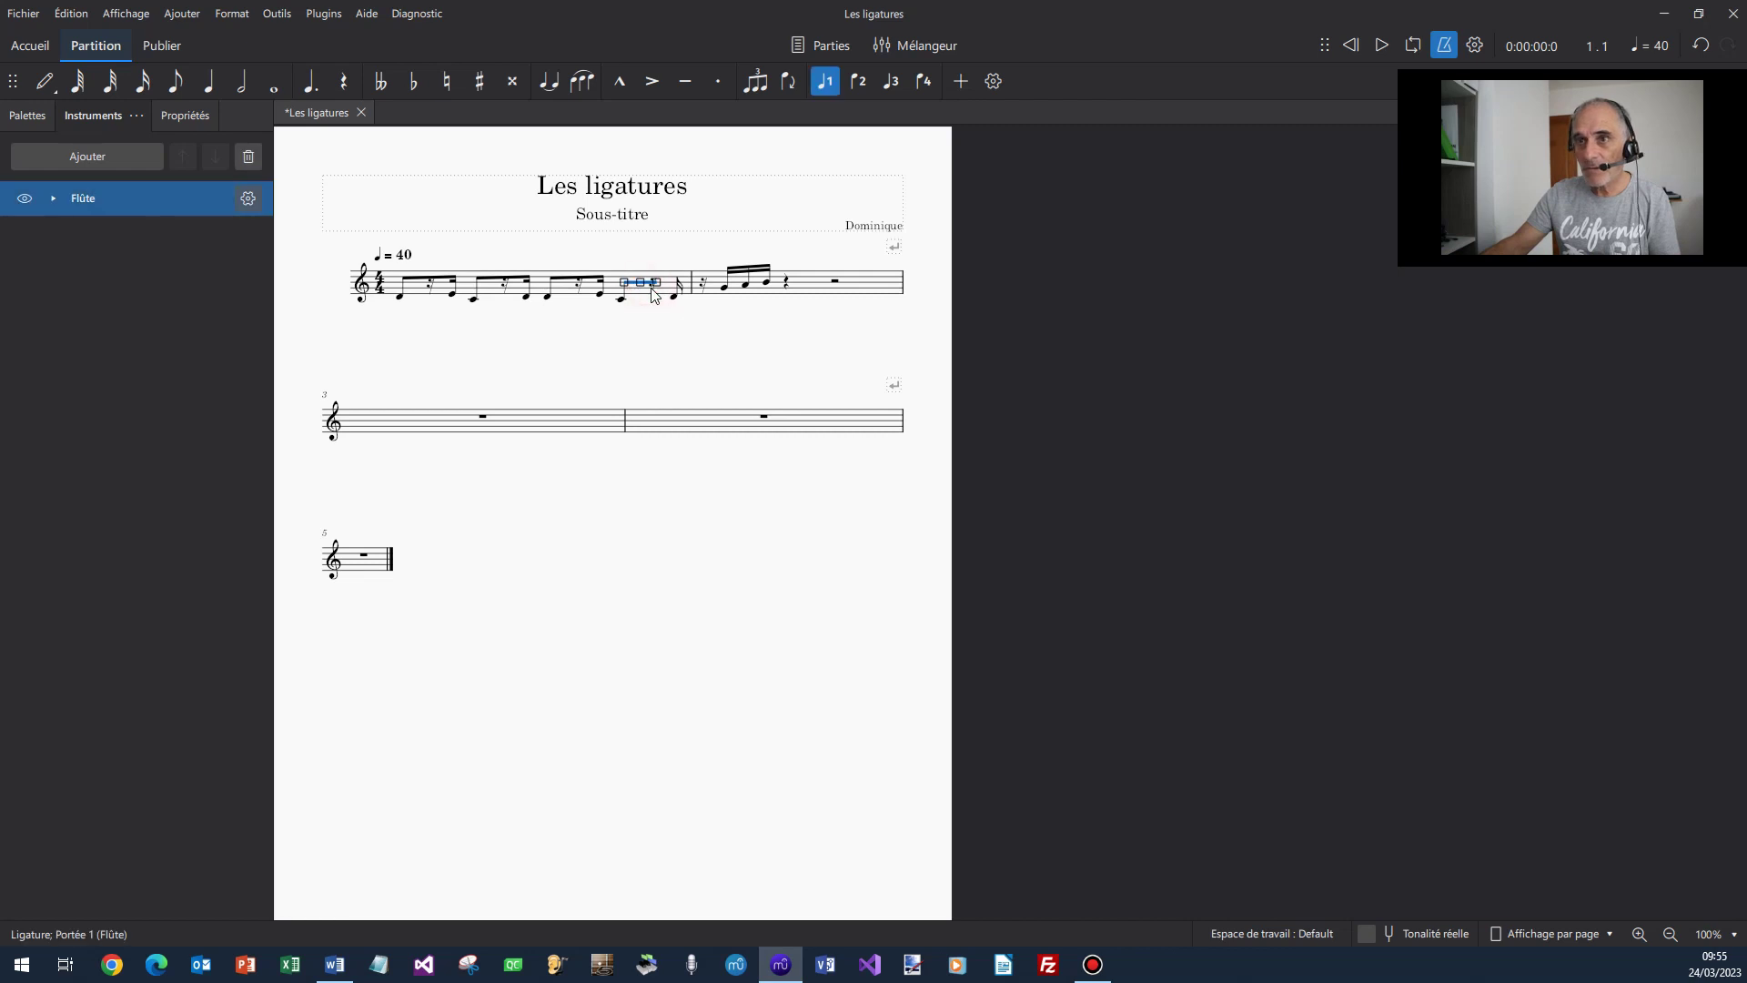
{"action": "left_click", "coordinate": [649, 372]}
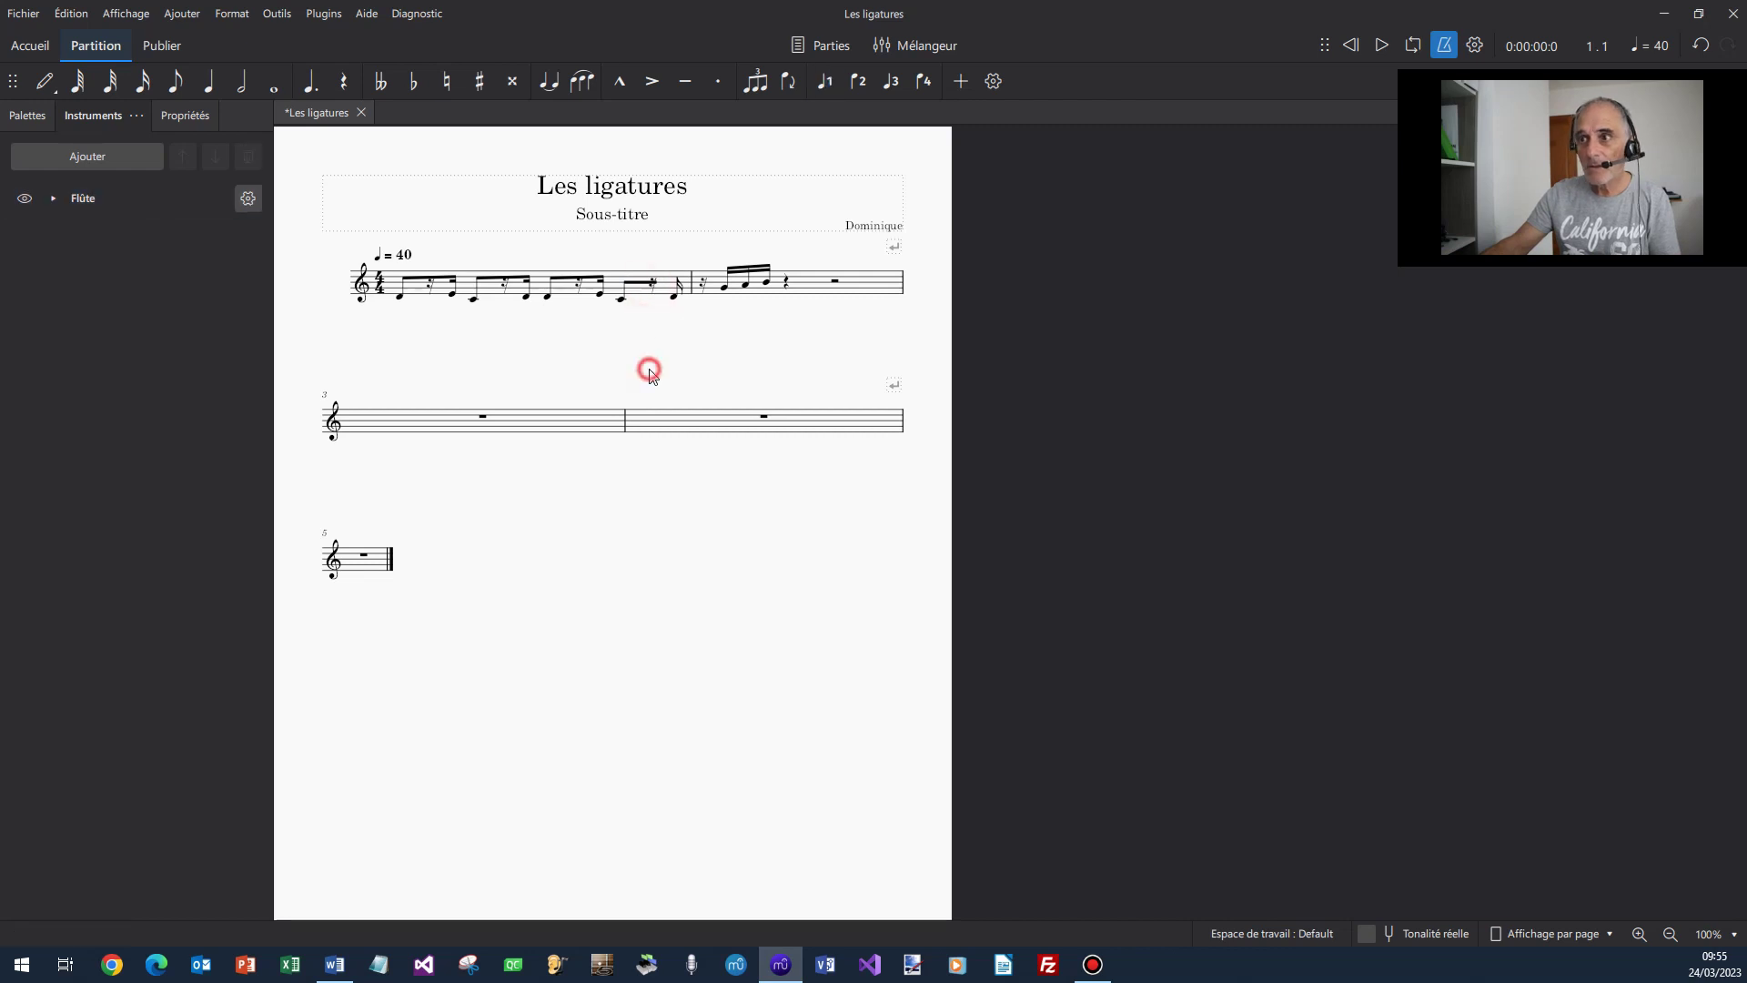
{"action": "left_click", "coordinate": [27, 115]}
{"action": "left_click", "coordinate": [675, 293]}
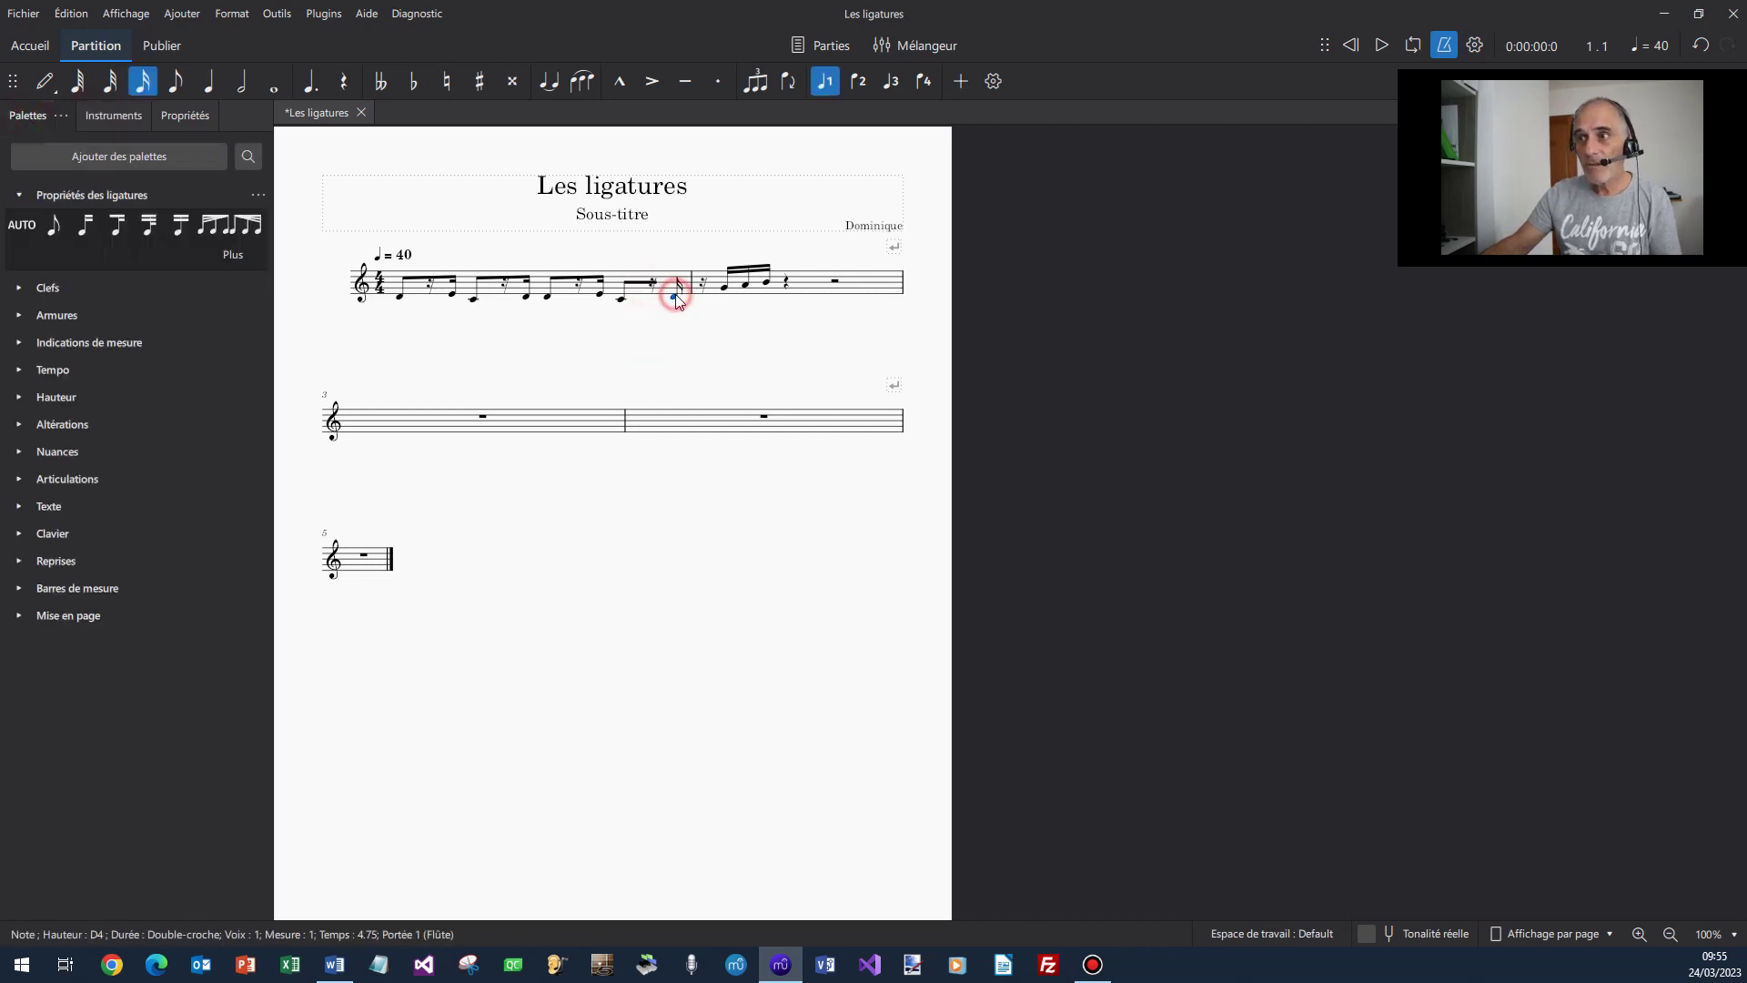
{"action": "left_click", "coordinate": [148, 225]}
{"action": "left_click", "coordinate": [446, 346]}
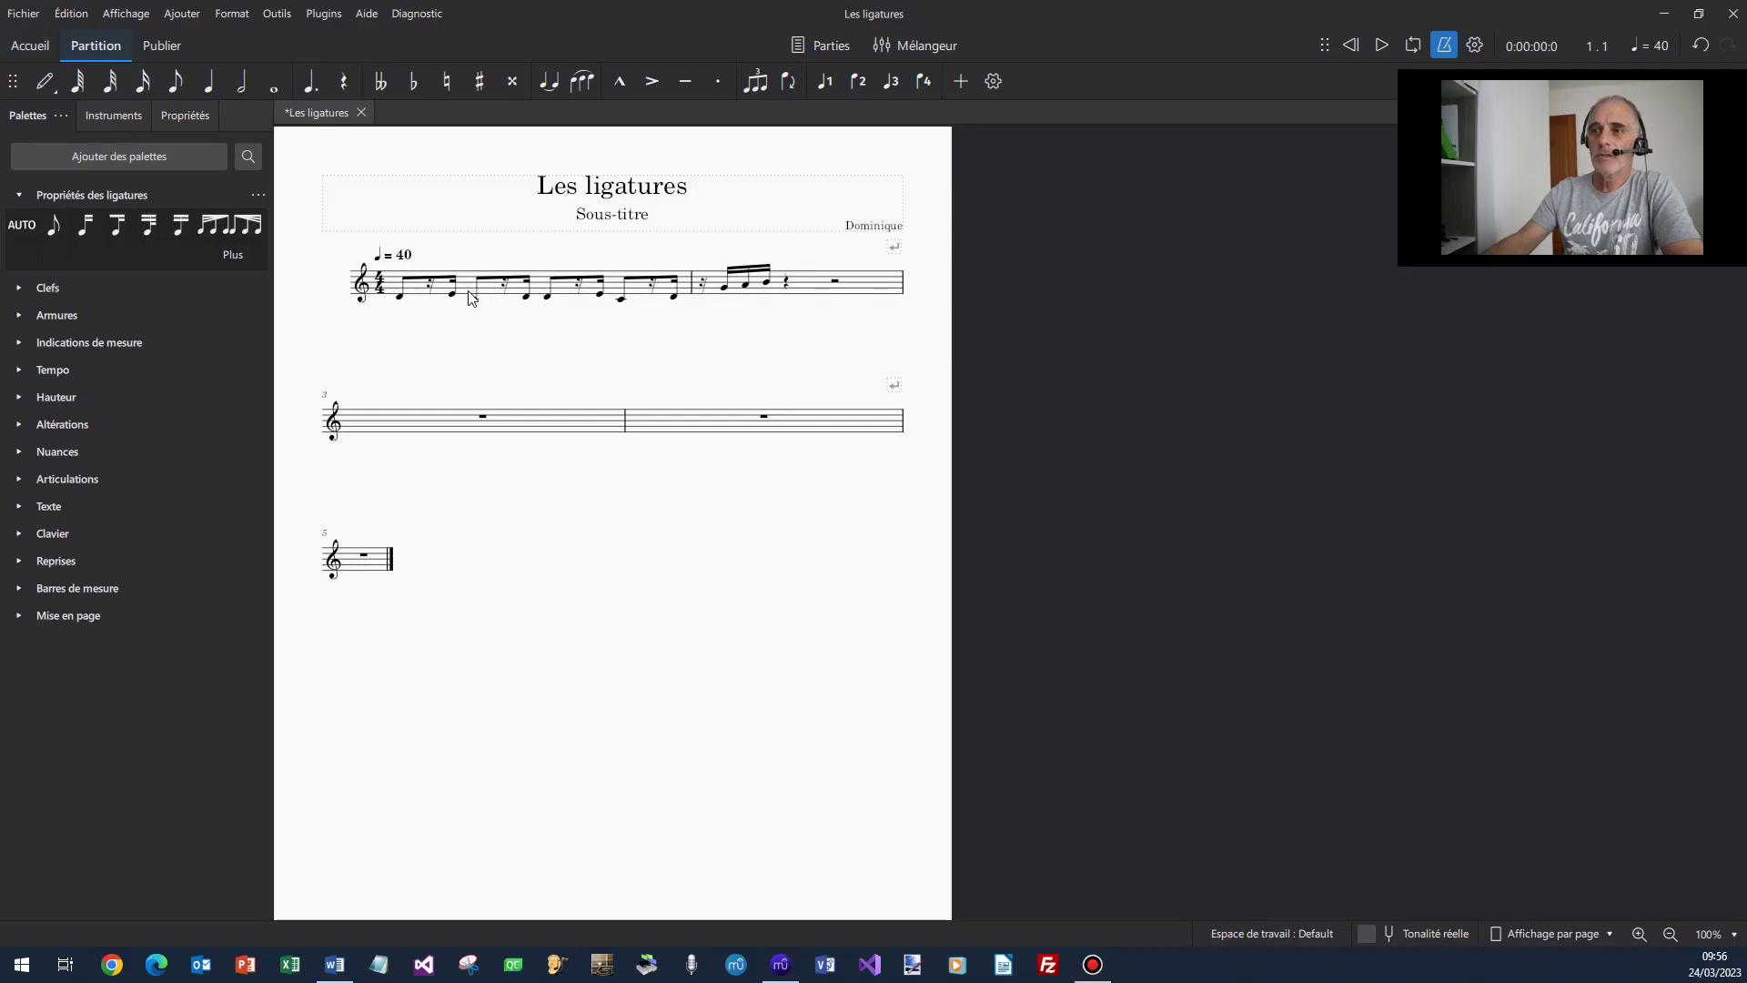
Flip the stem and beam direction of all of measure 1 back and forth, ending above the notes, and clear the selection
{"action": "left_click", "coordinate": [470, 293]}
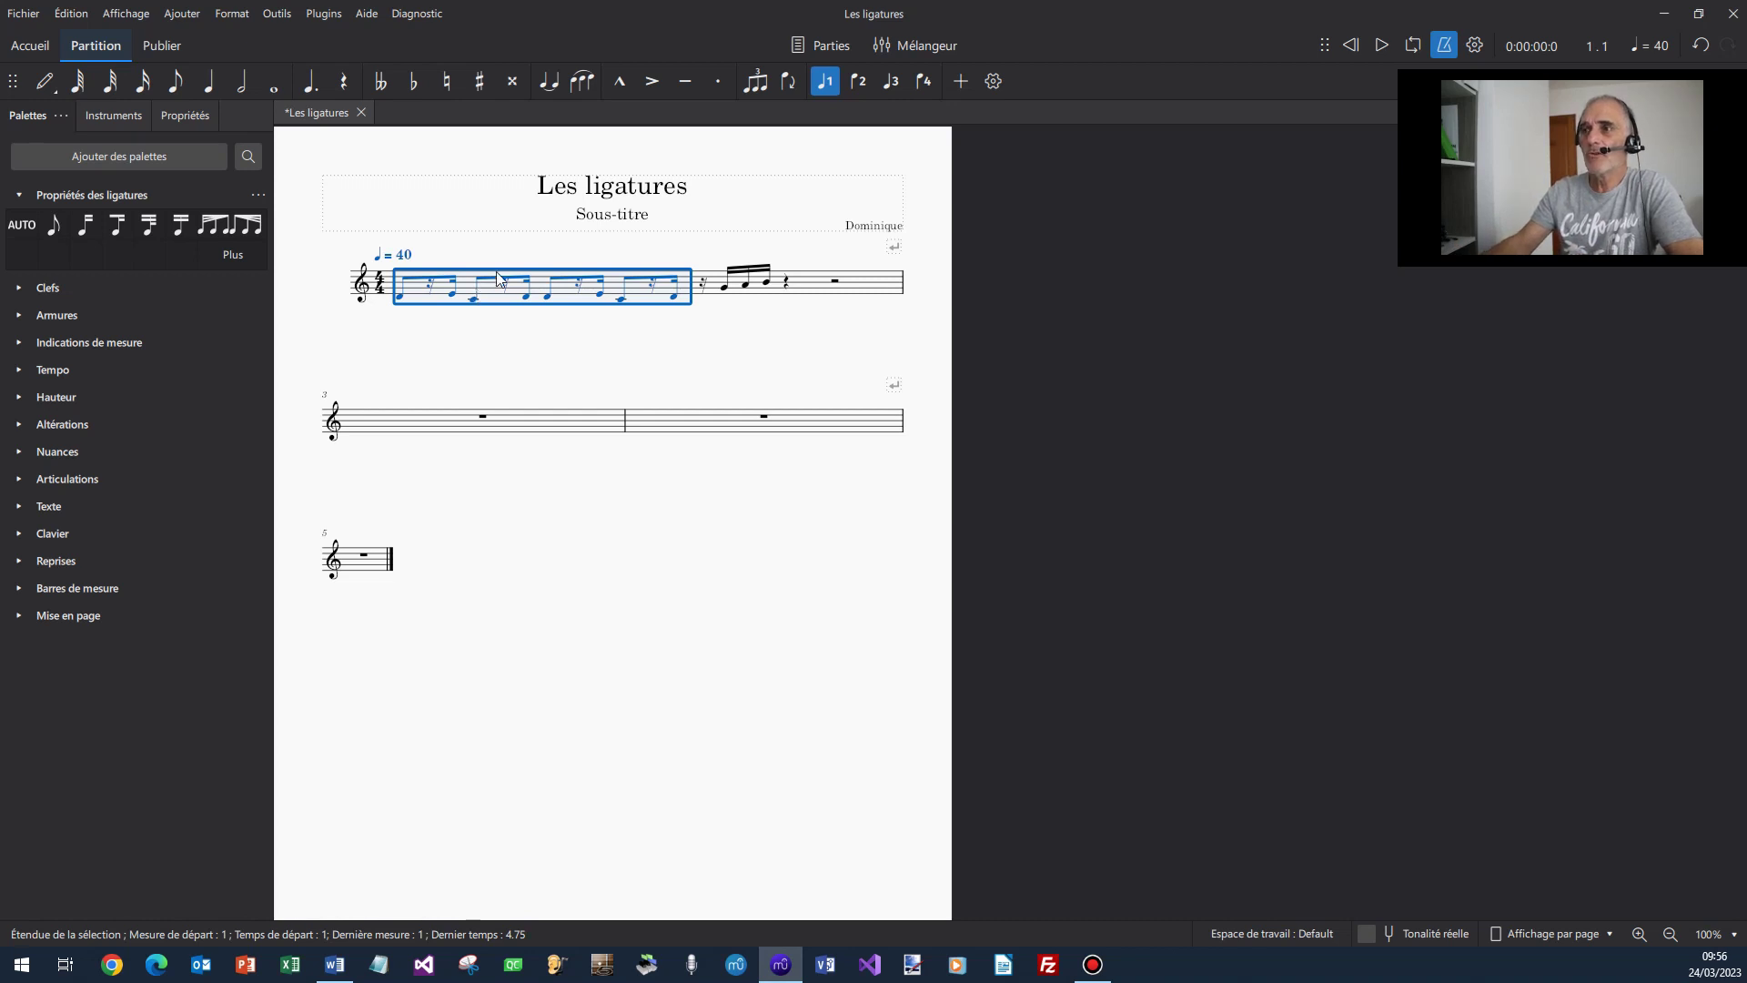
{"action": "left_click", "coordinate": [789, 85]}
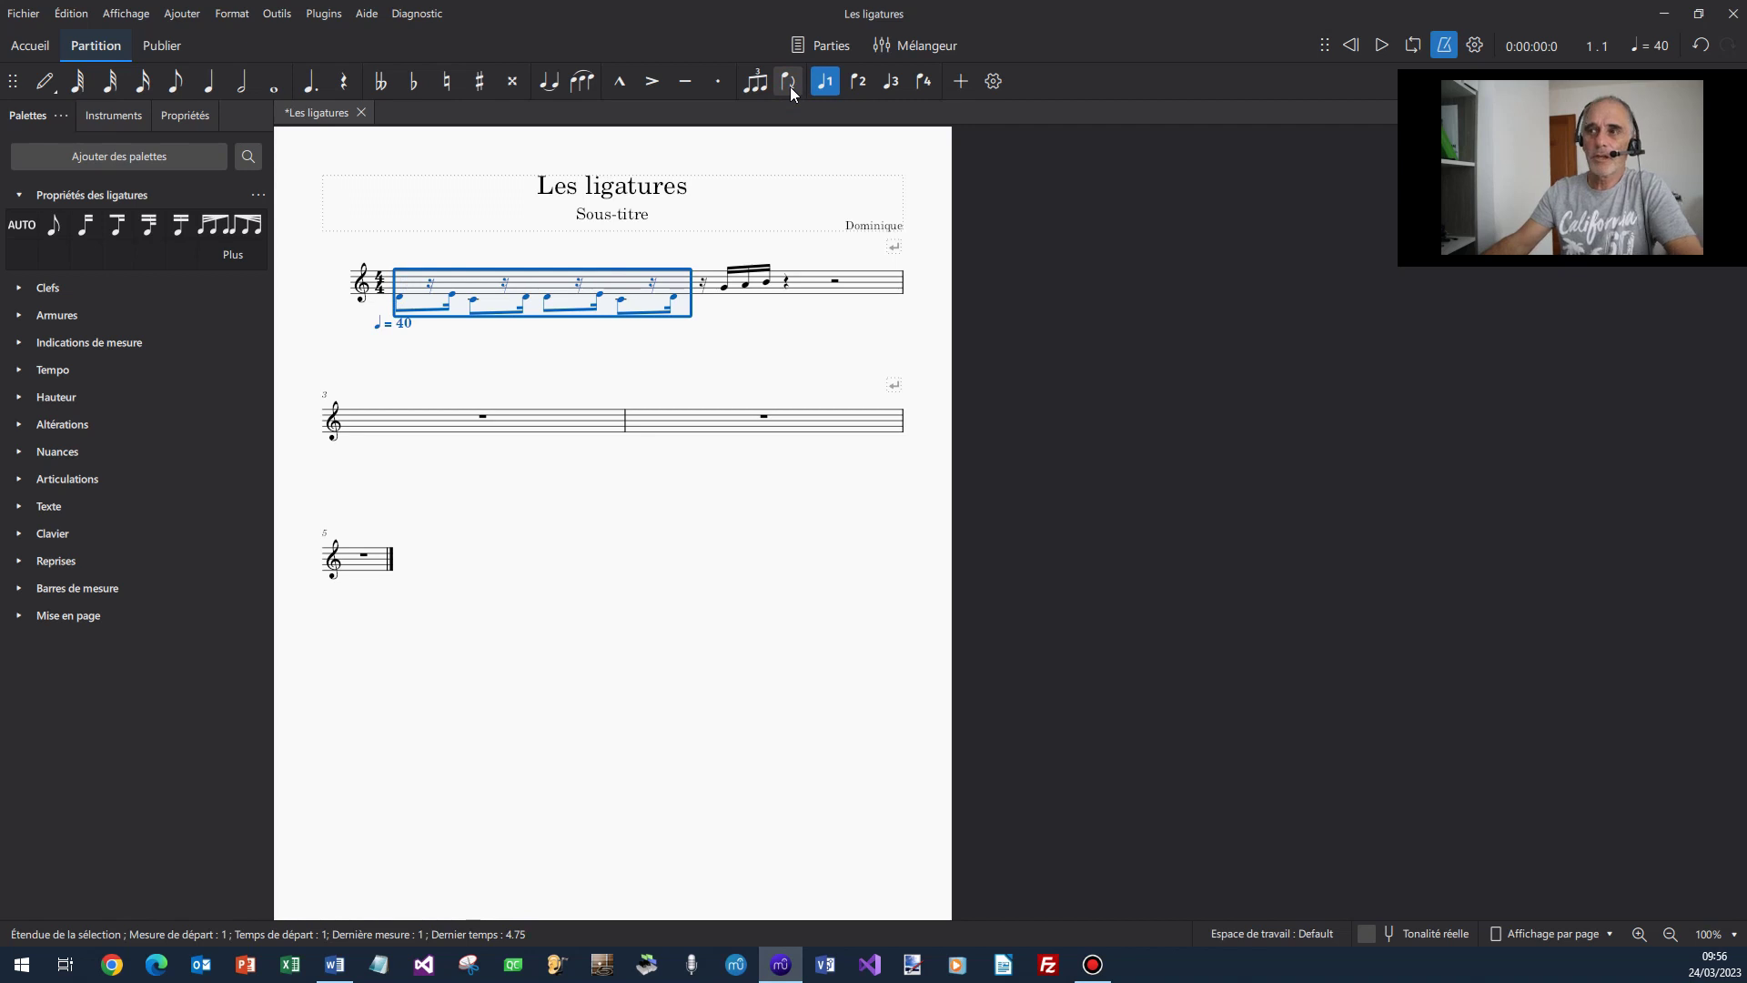
{"action": "left_click", "coordinate": [790, 85]}
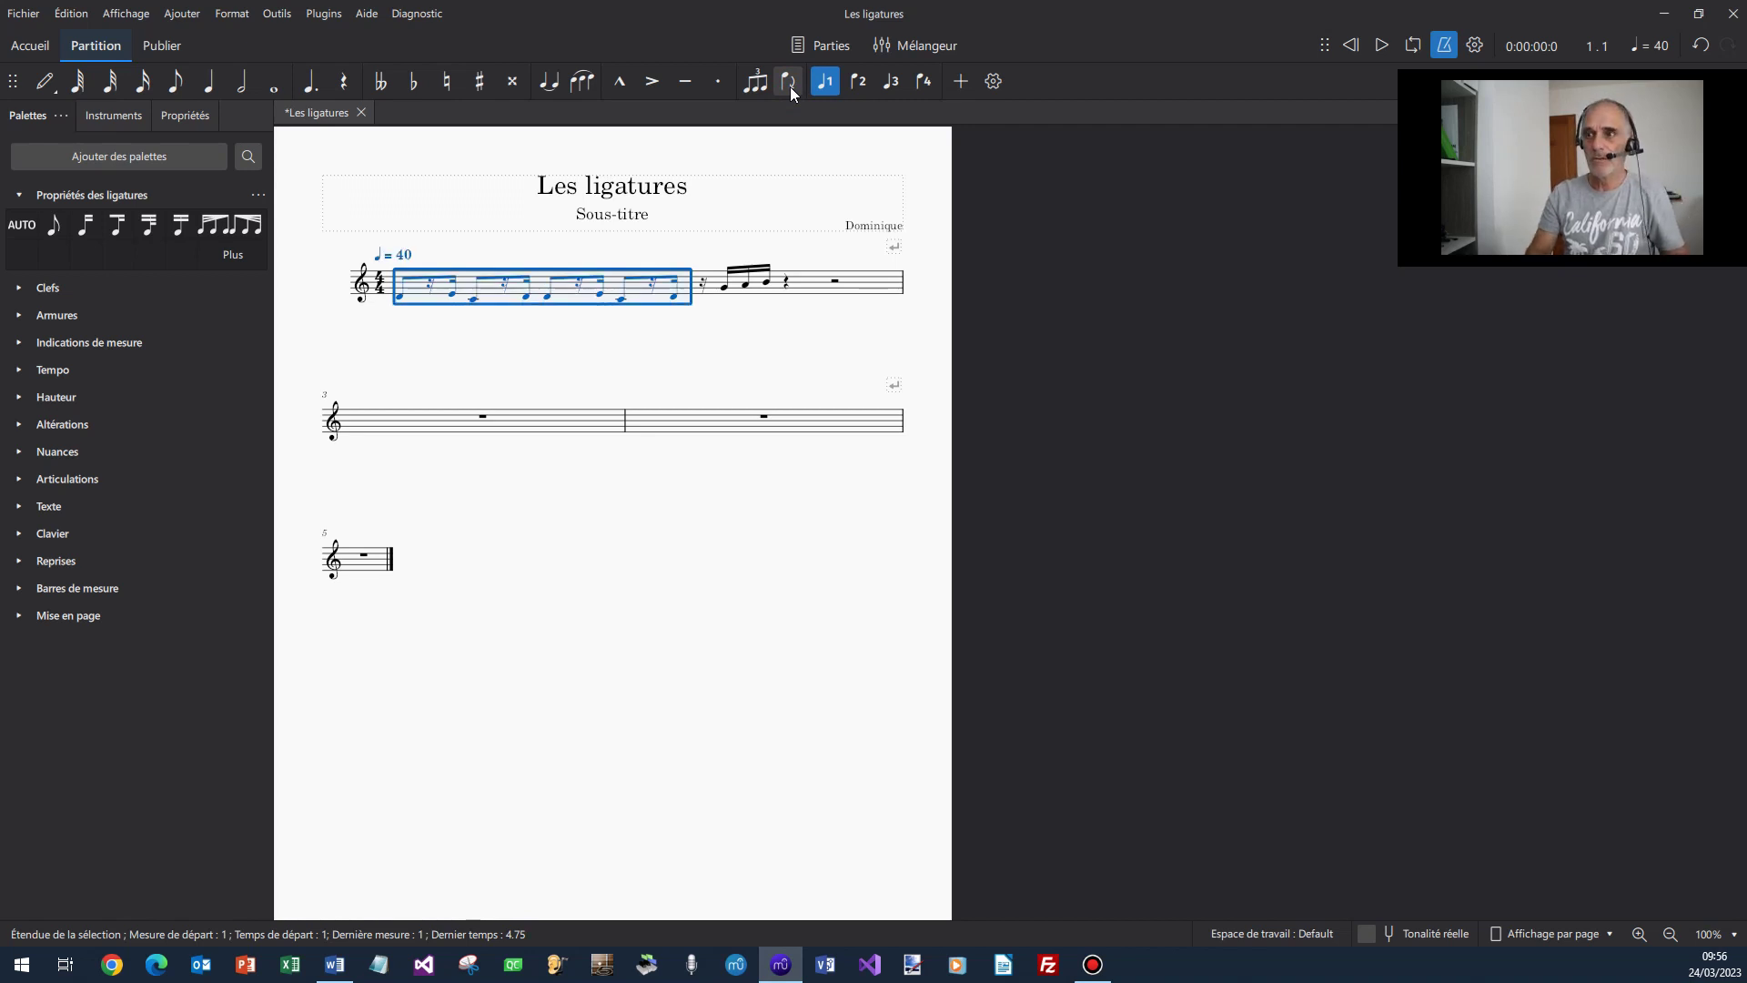
{"action": "left_click", "coordinate": [790, 86]}
{"action": "left_click", "coordinate": [790, 85]}
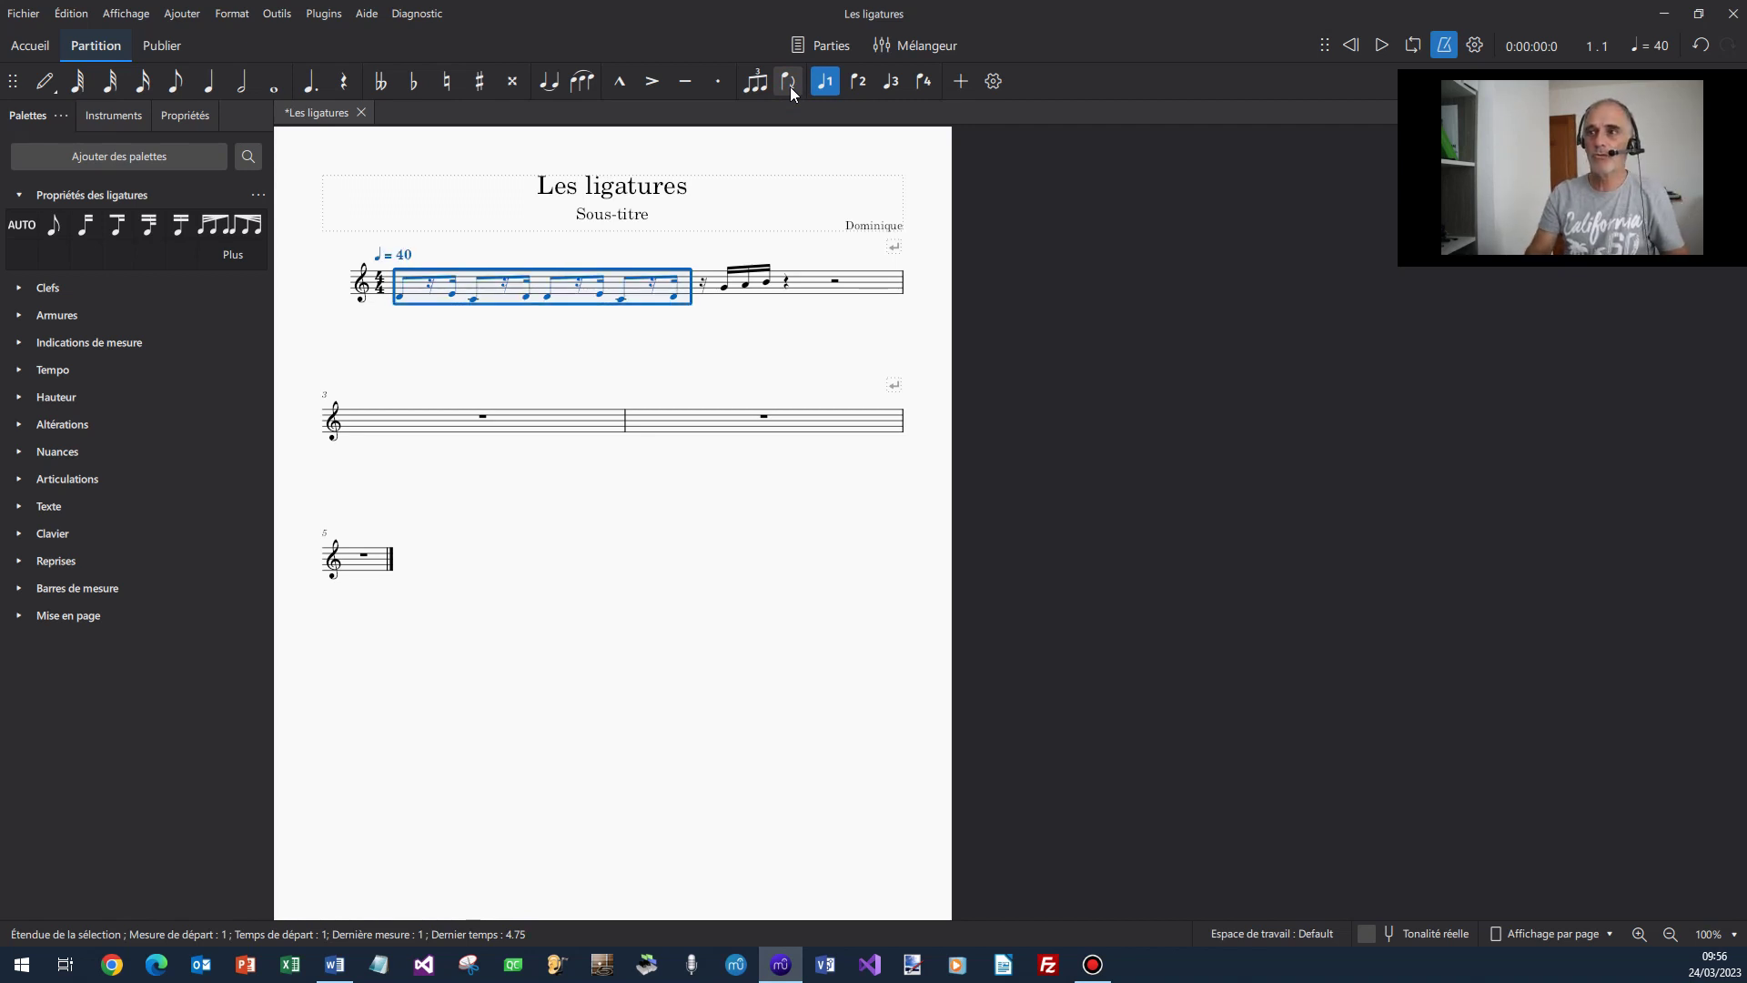
{"action": "left_click", "coordinate": [765, 359]}
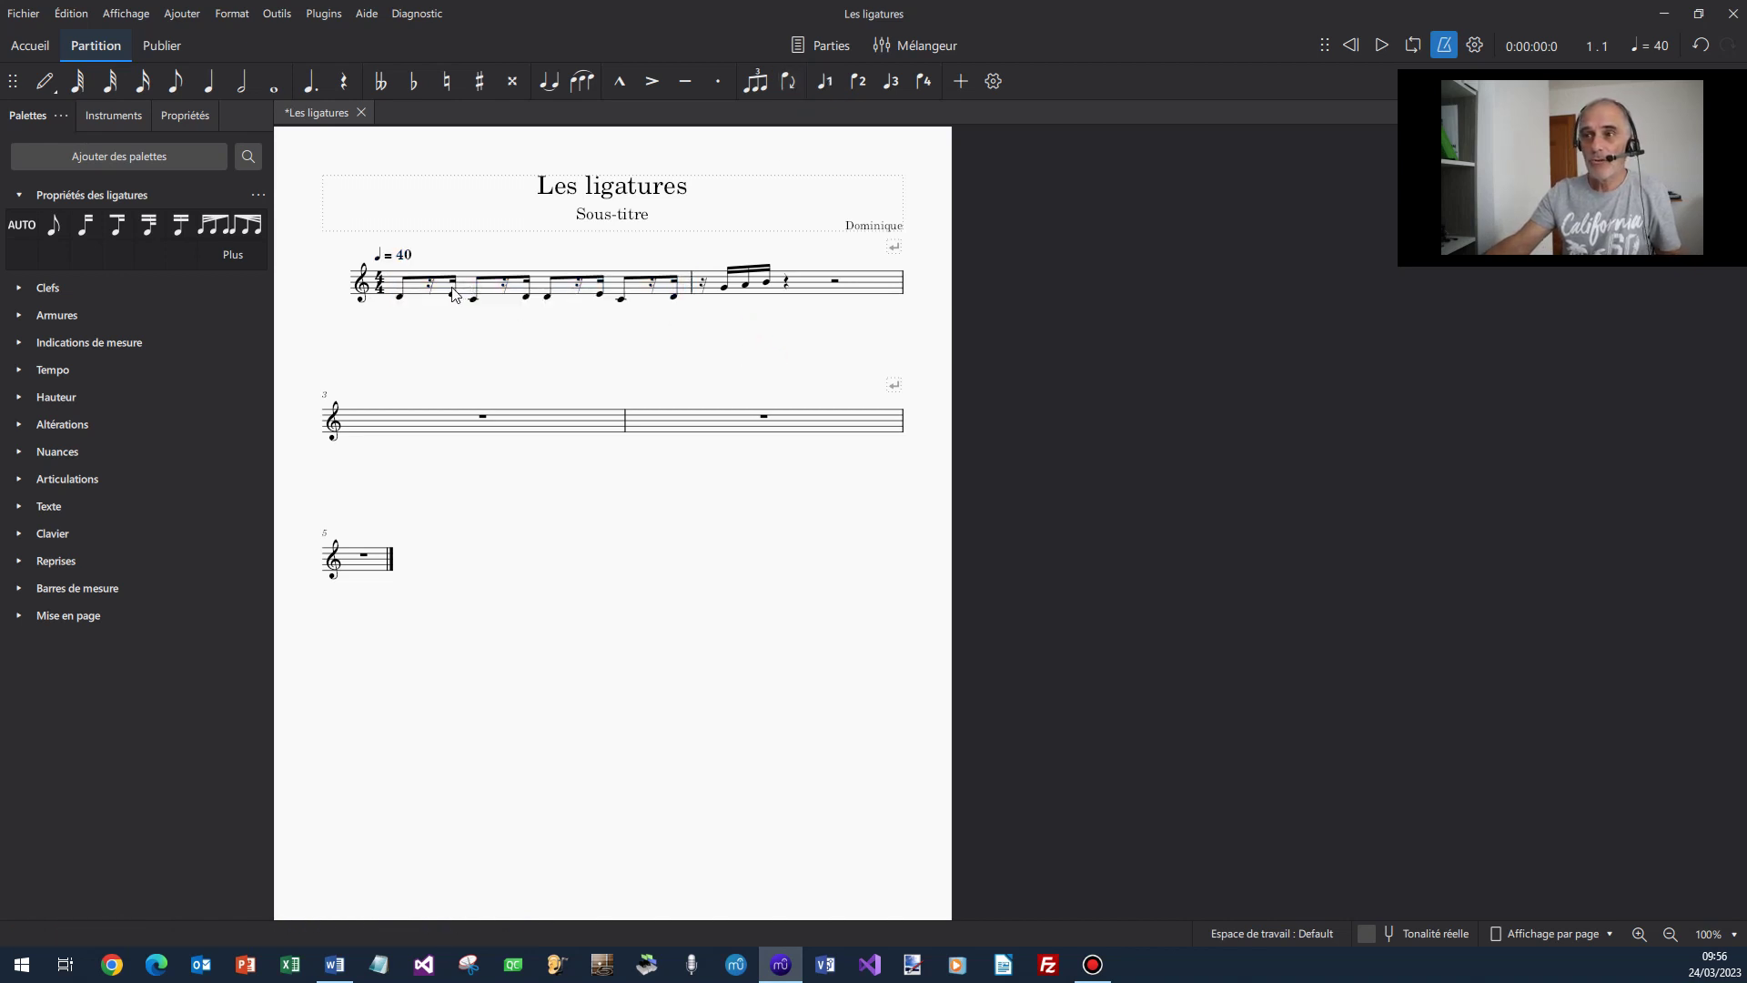
Flip the stems and beams of the first three beats of measure 1 below the notes and clear the selection
{"action": "left_click", "coordinate": [401, 293], "text": "shift"}
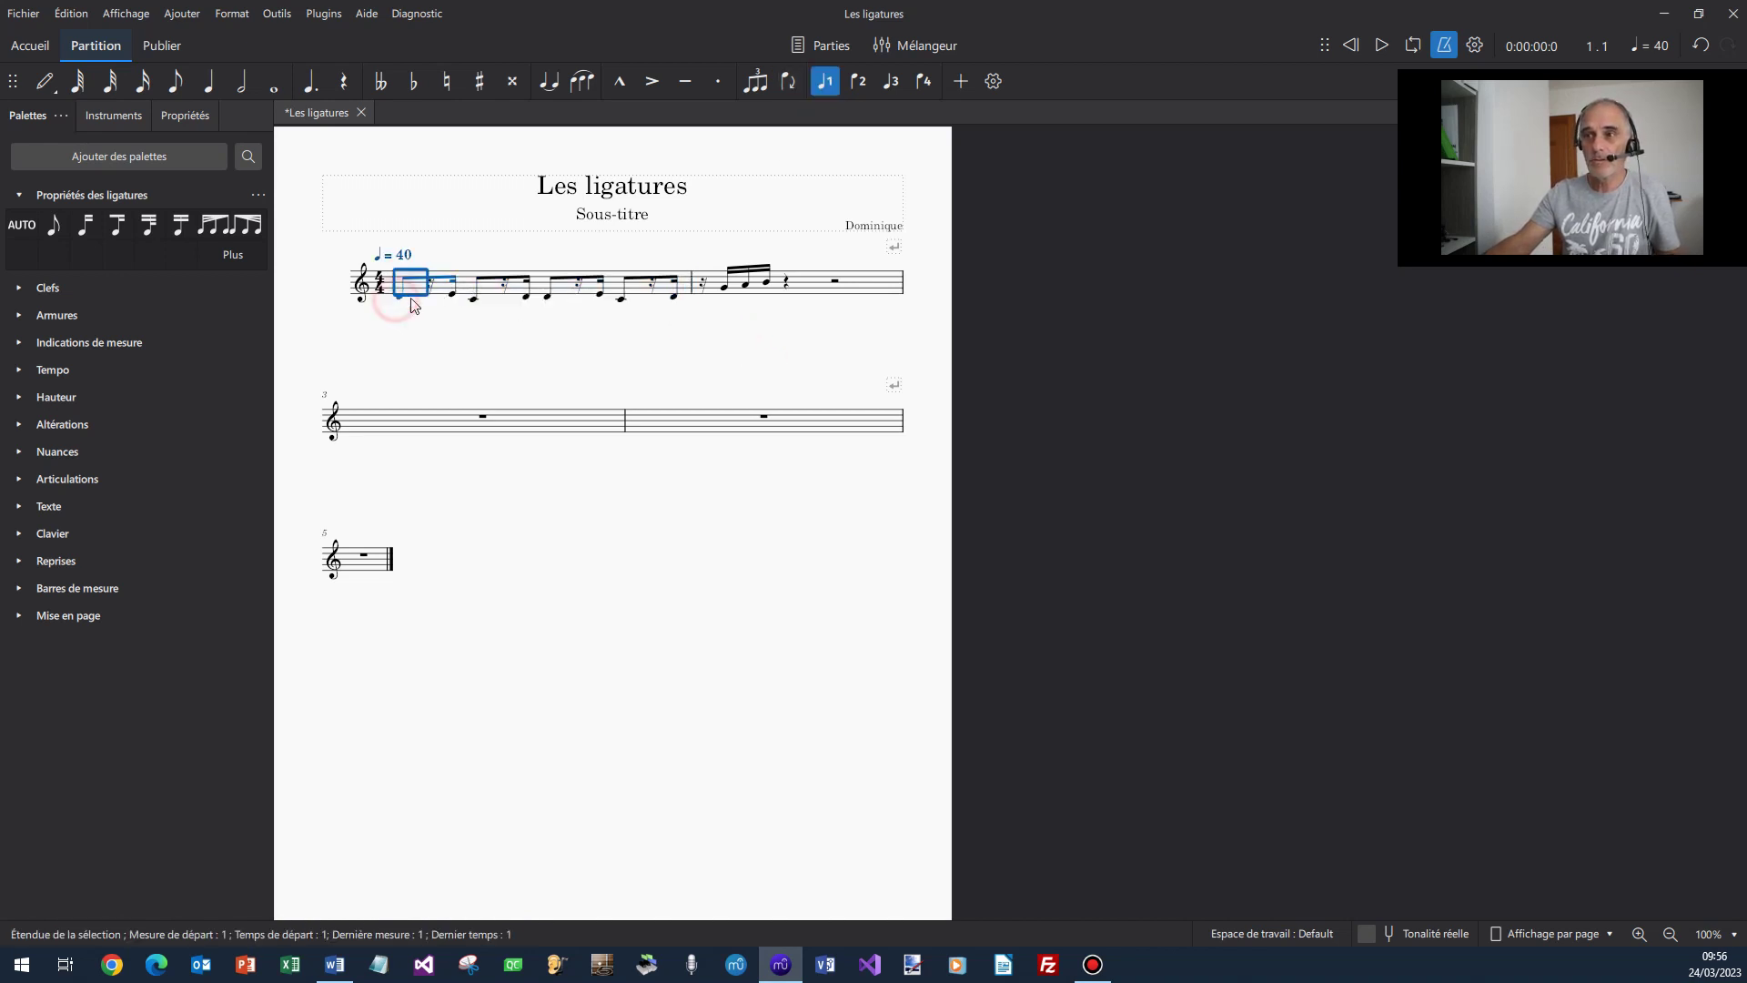
{"action": "left_click", "coordinate": [601, 300], "text": "shift"}
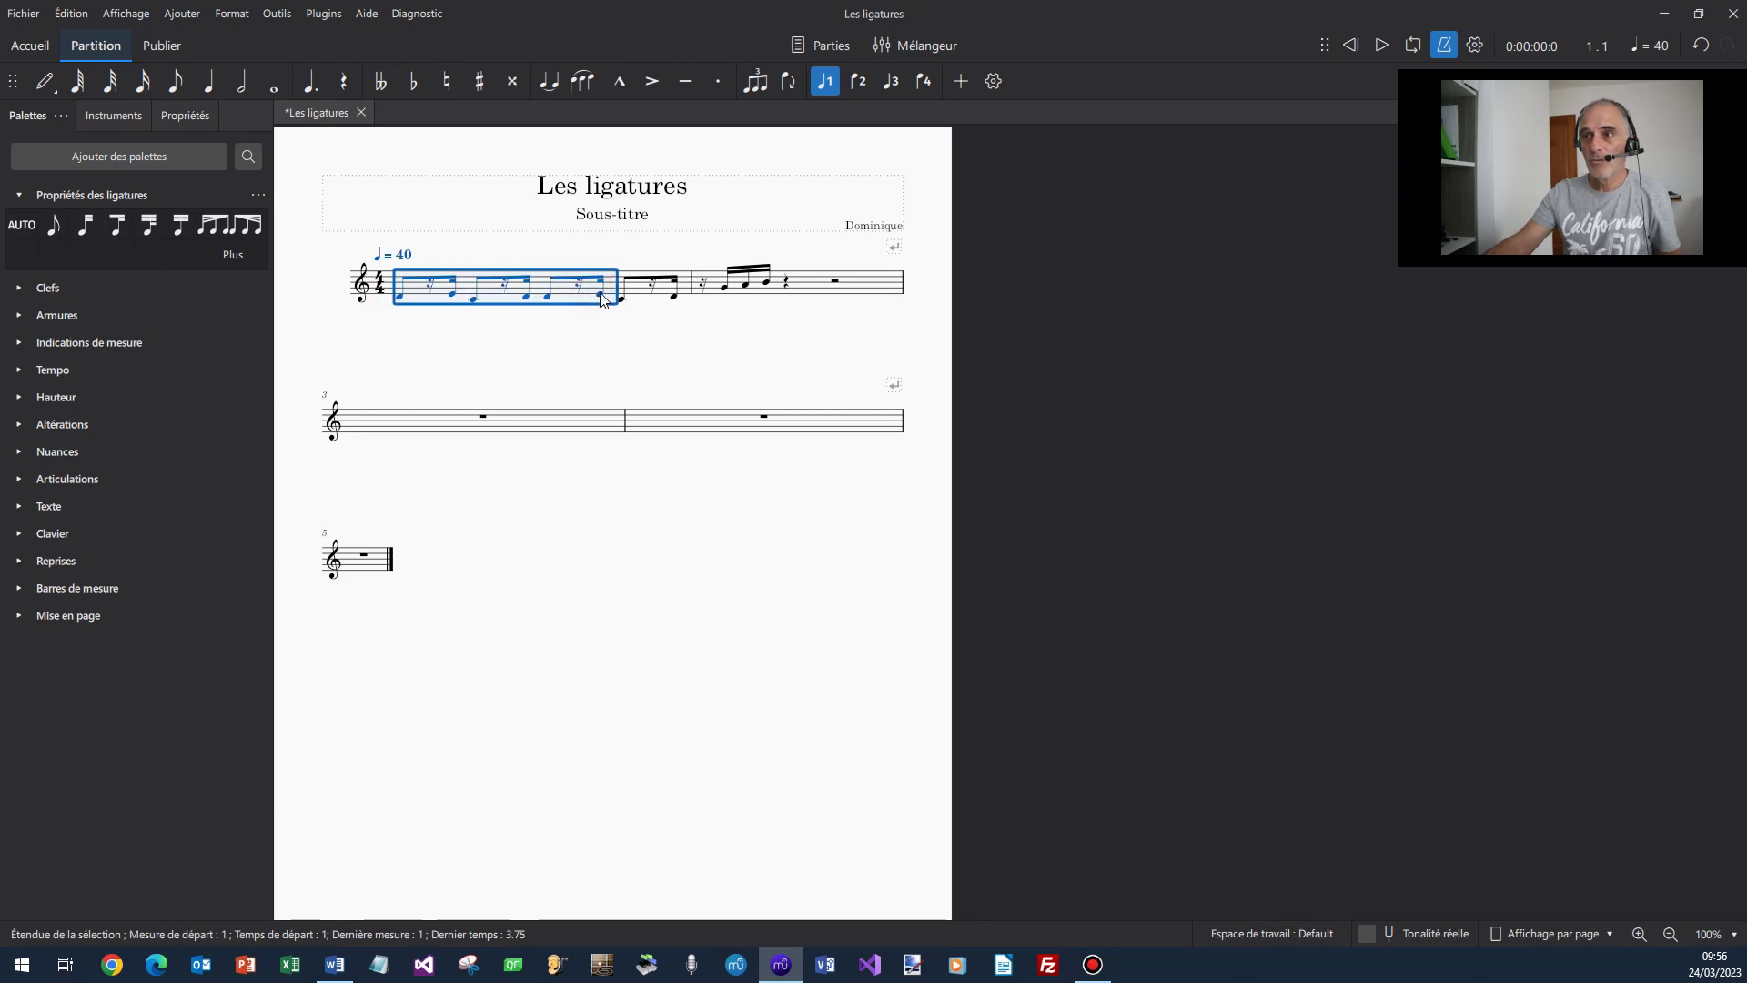
{"action": "key", "text": "x"}
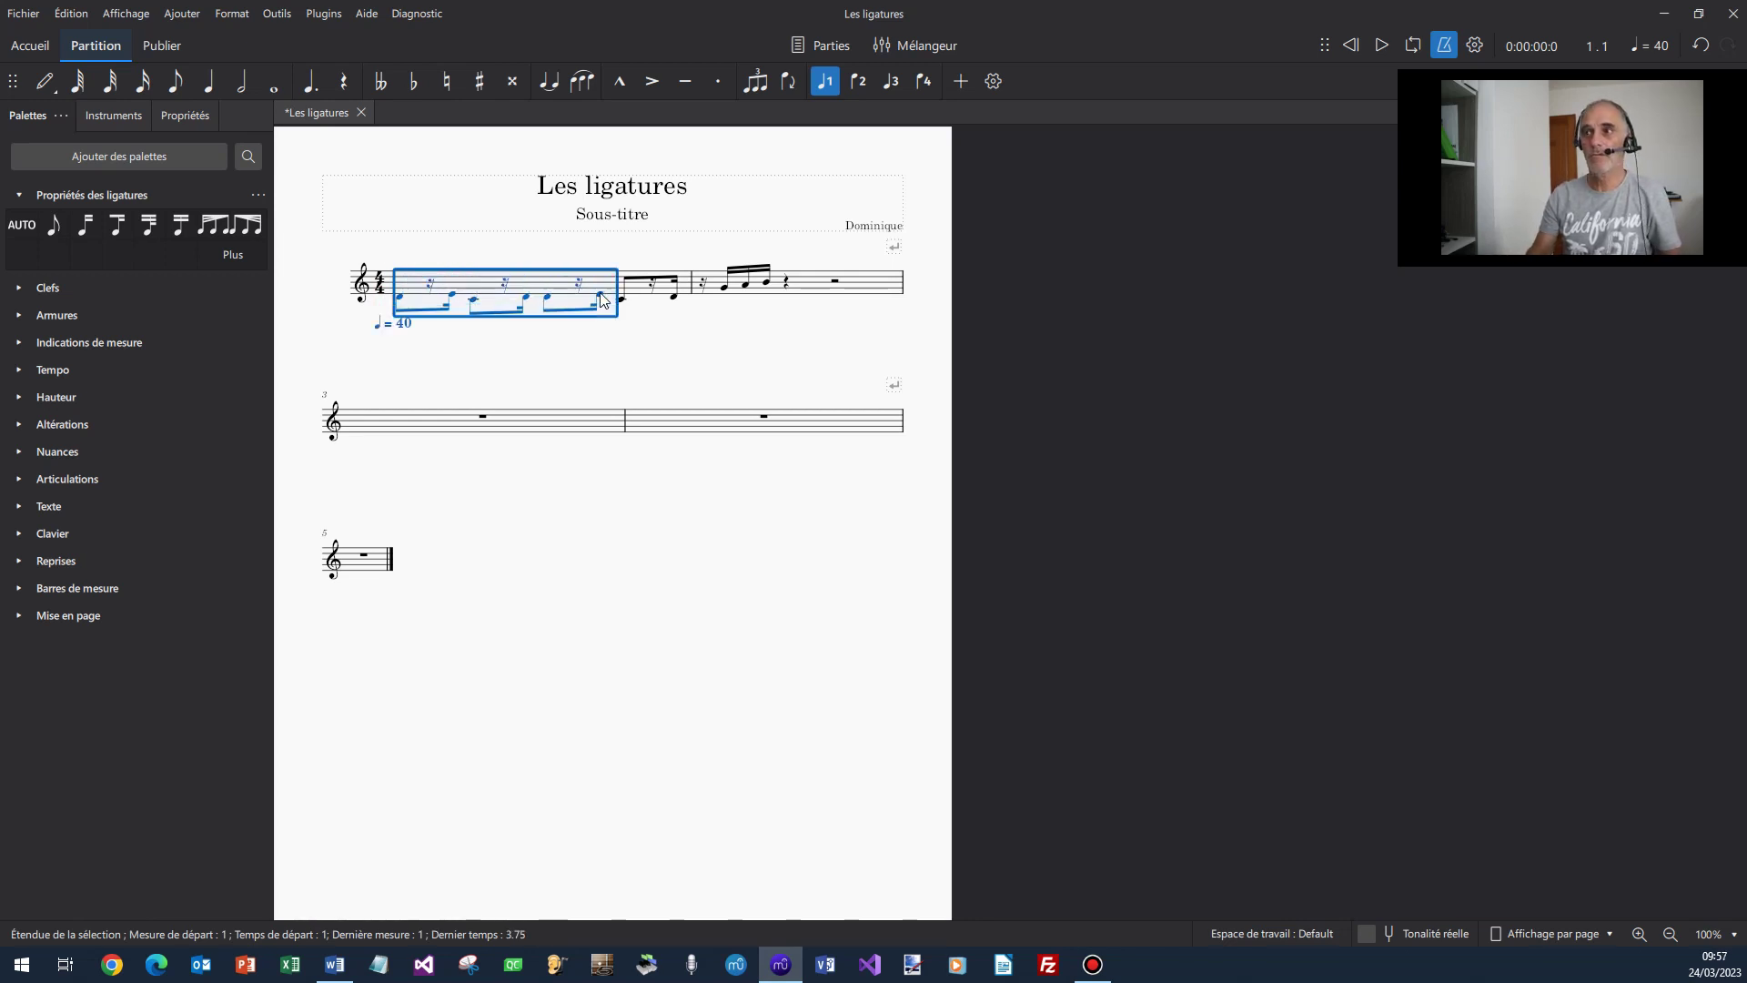
{"action": "left_click_drag", "start_coordinate": [725, 338], "coordinate": [725, 340]}
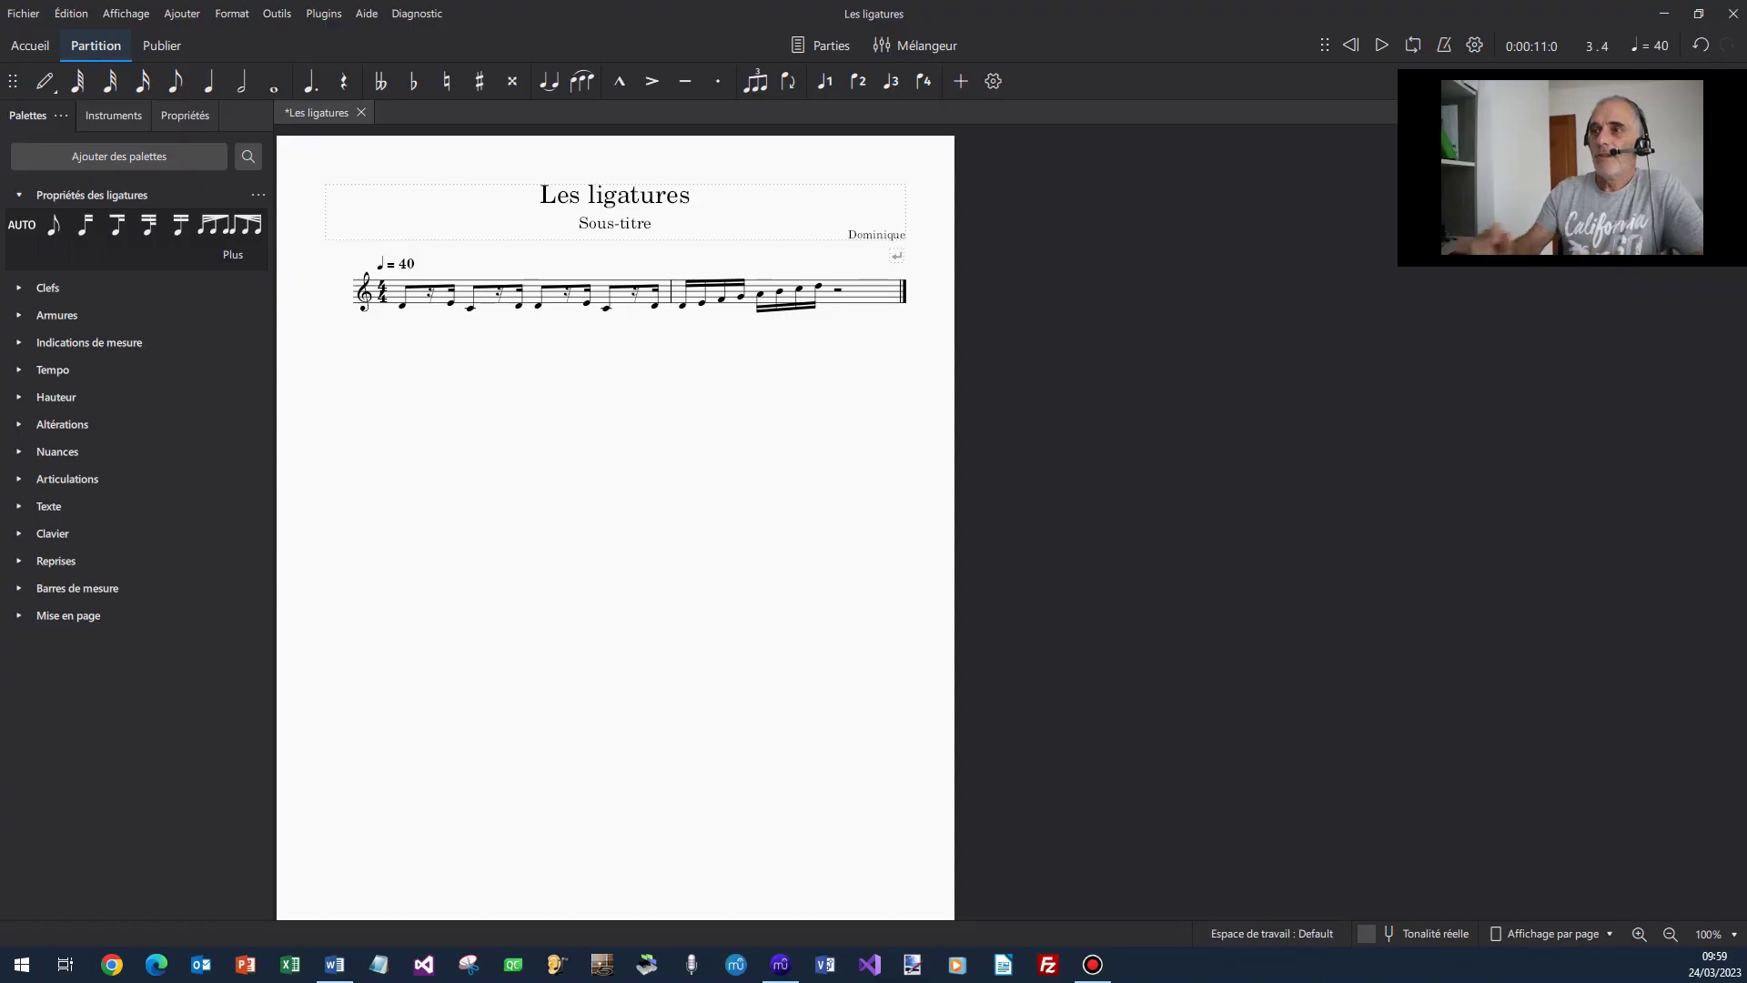
Apply the accelerating feathered beam to measure 2's first sixteenth-note group and the decelerating one to its second group, and clear the selection
{"action": "left_click", "coordinate": [720, 286]}
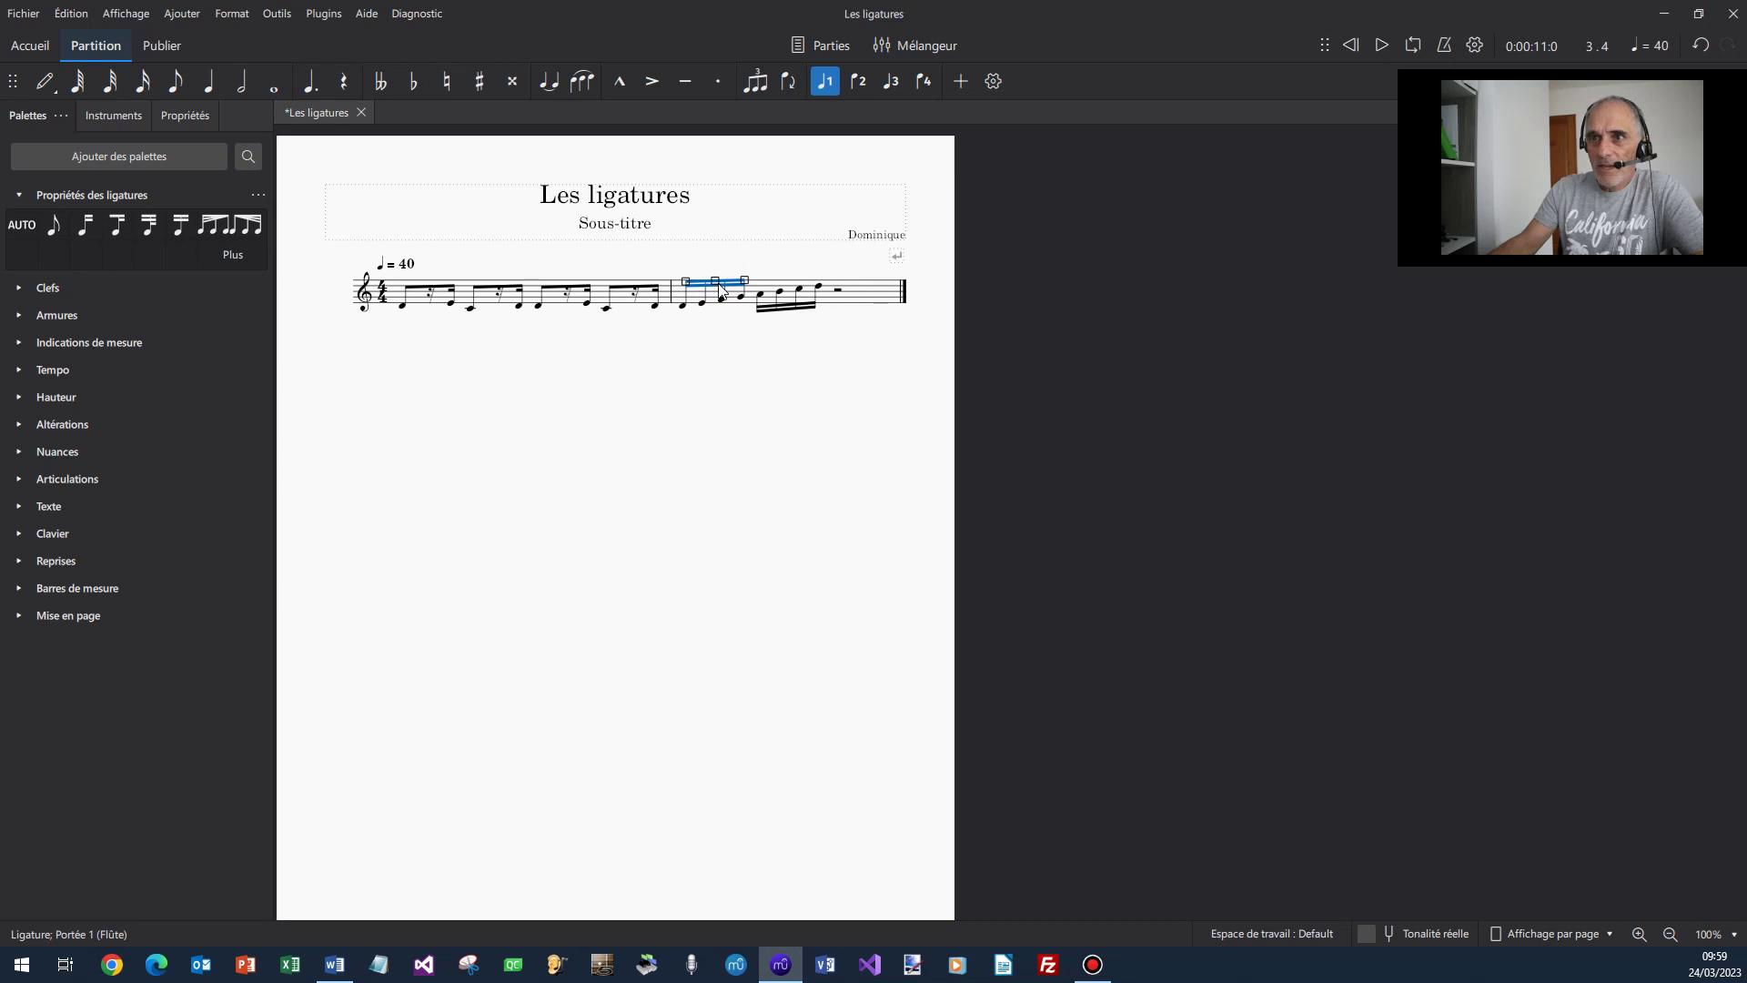
{"action": "left_click", "coordinate": [253, 230]}
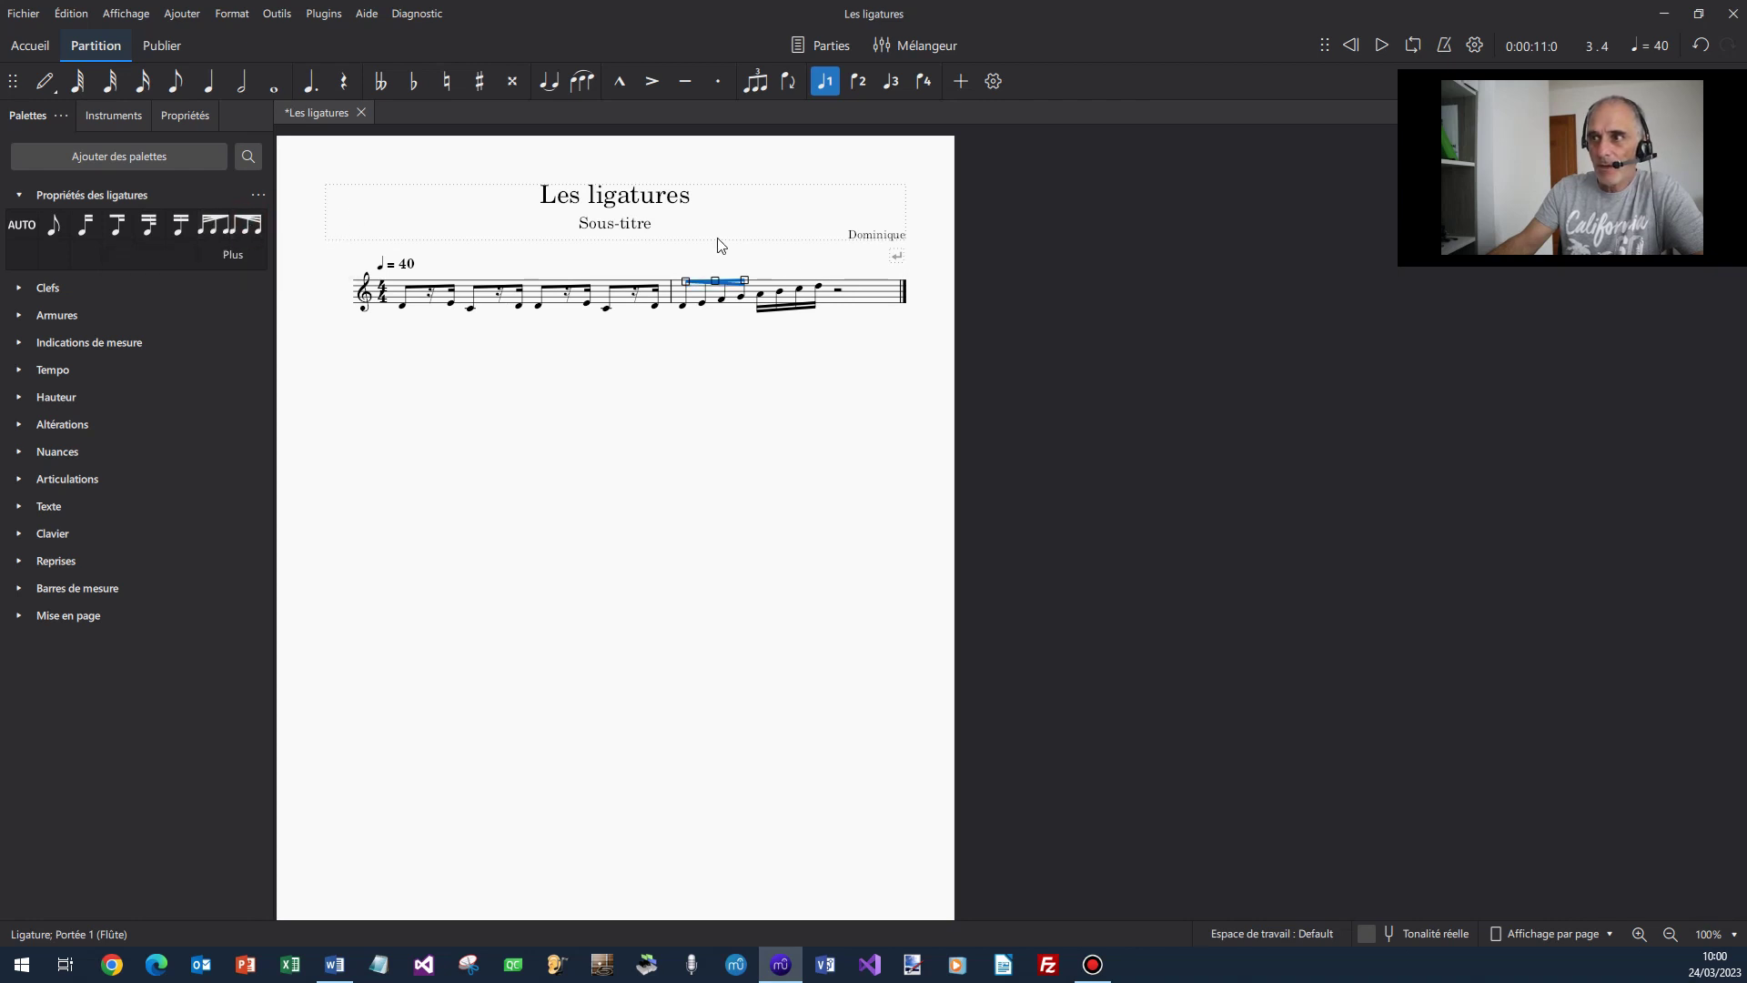
{"action": "left_click", "coordinate": [785, 309]}
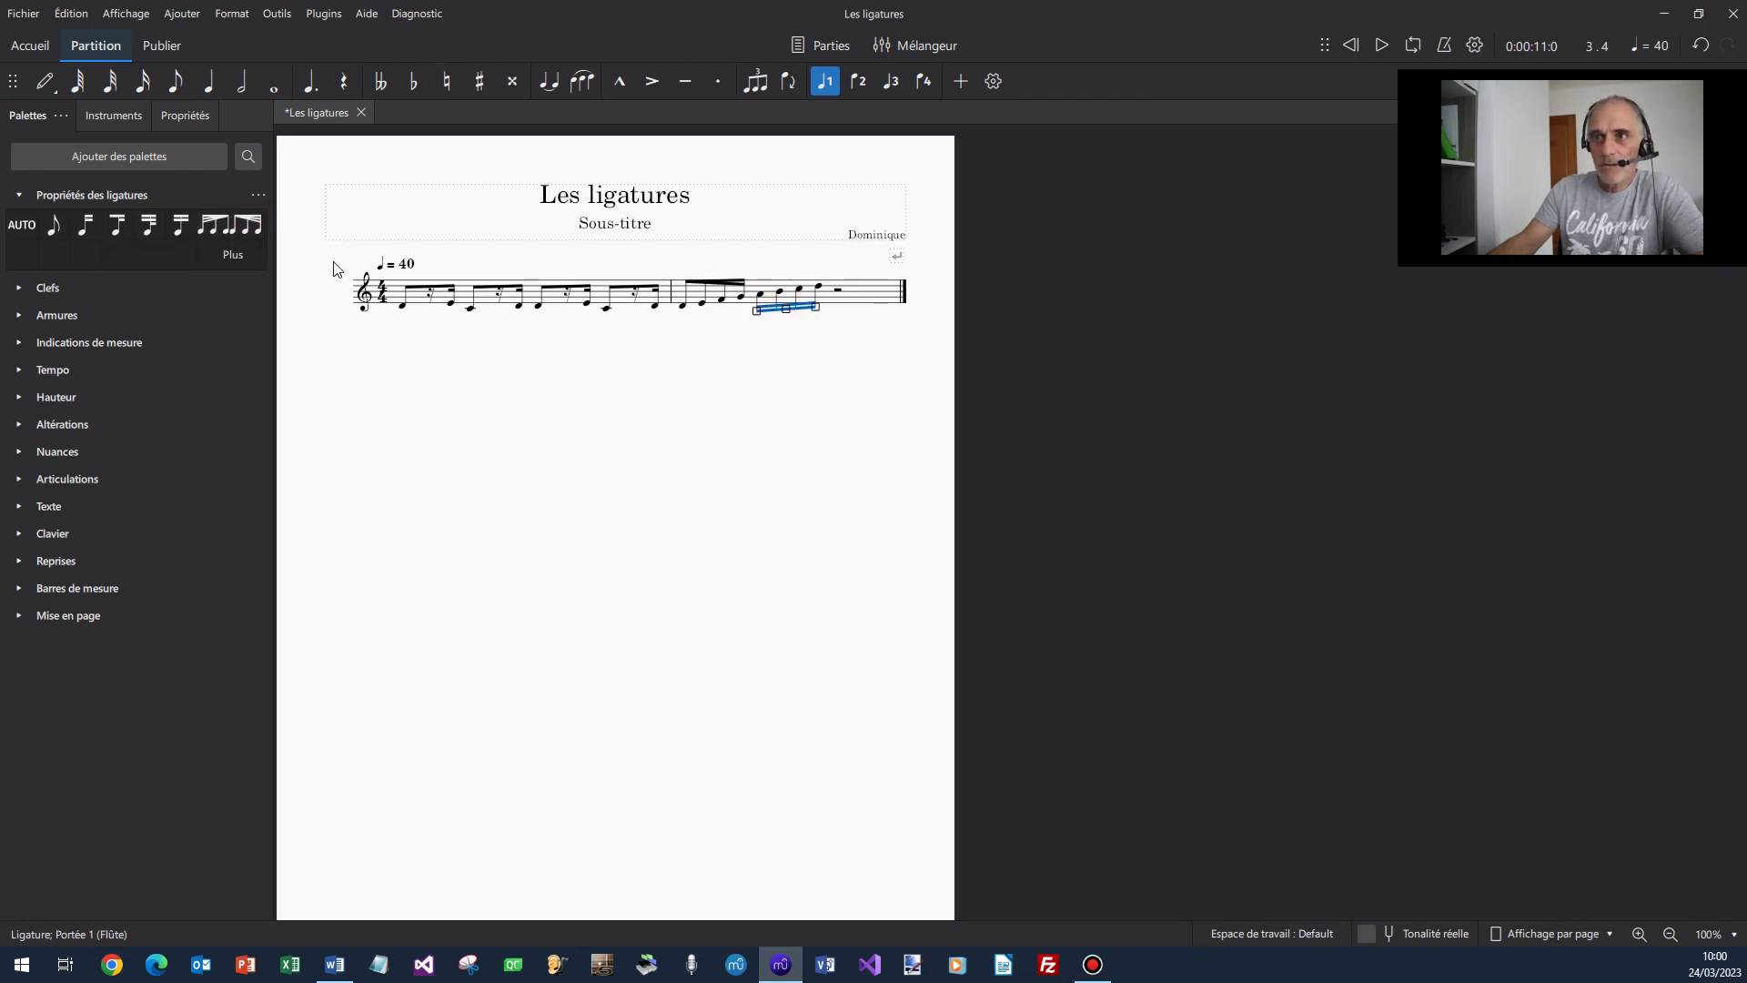
{"action": "left_click", "coordinate": [223, 239]}
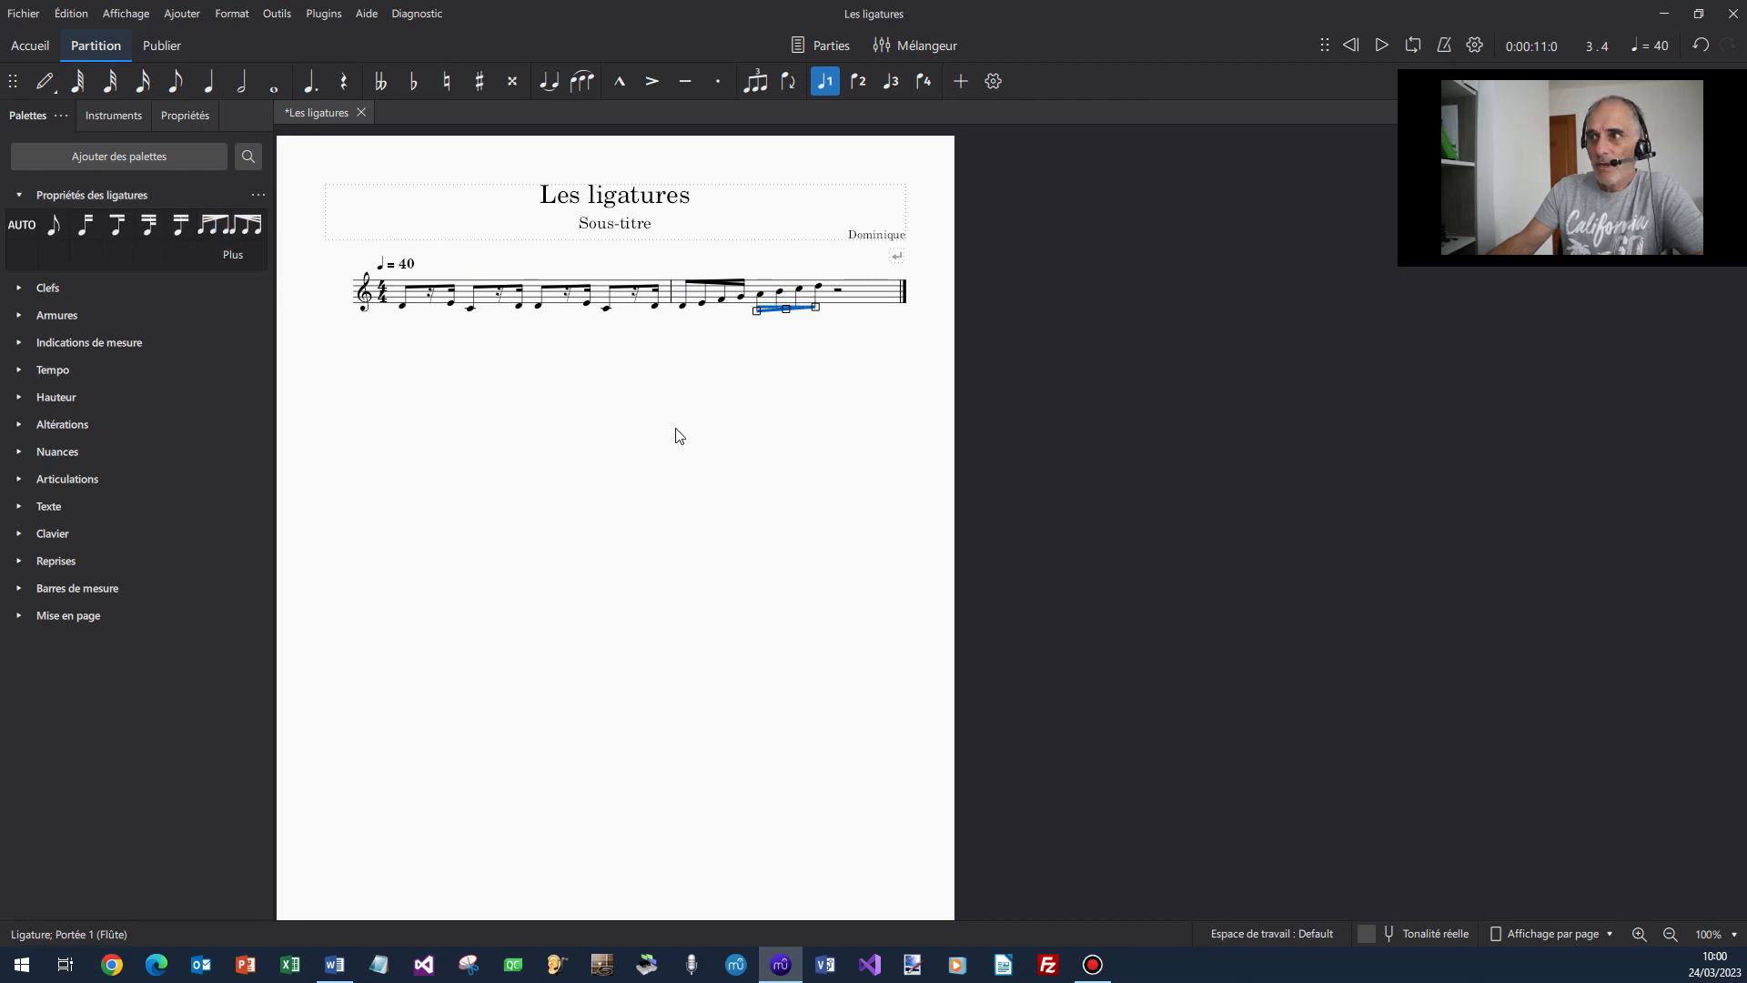
{"action": "left_click", "coordinate": [708, 434]}
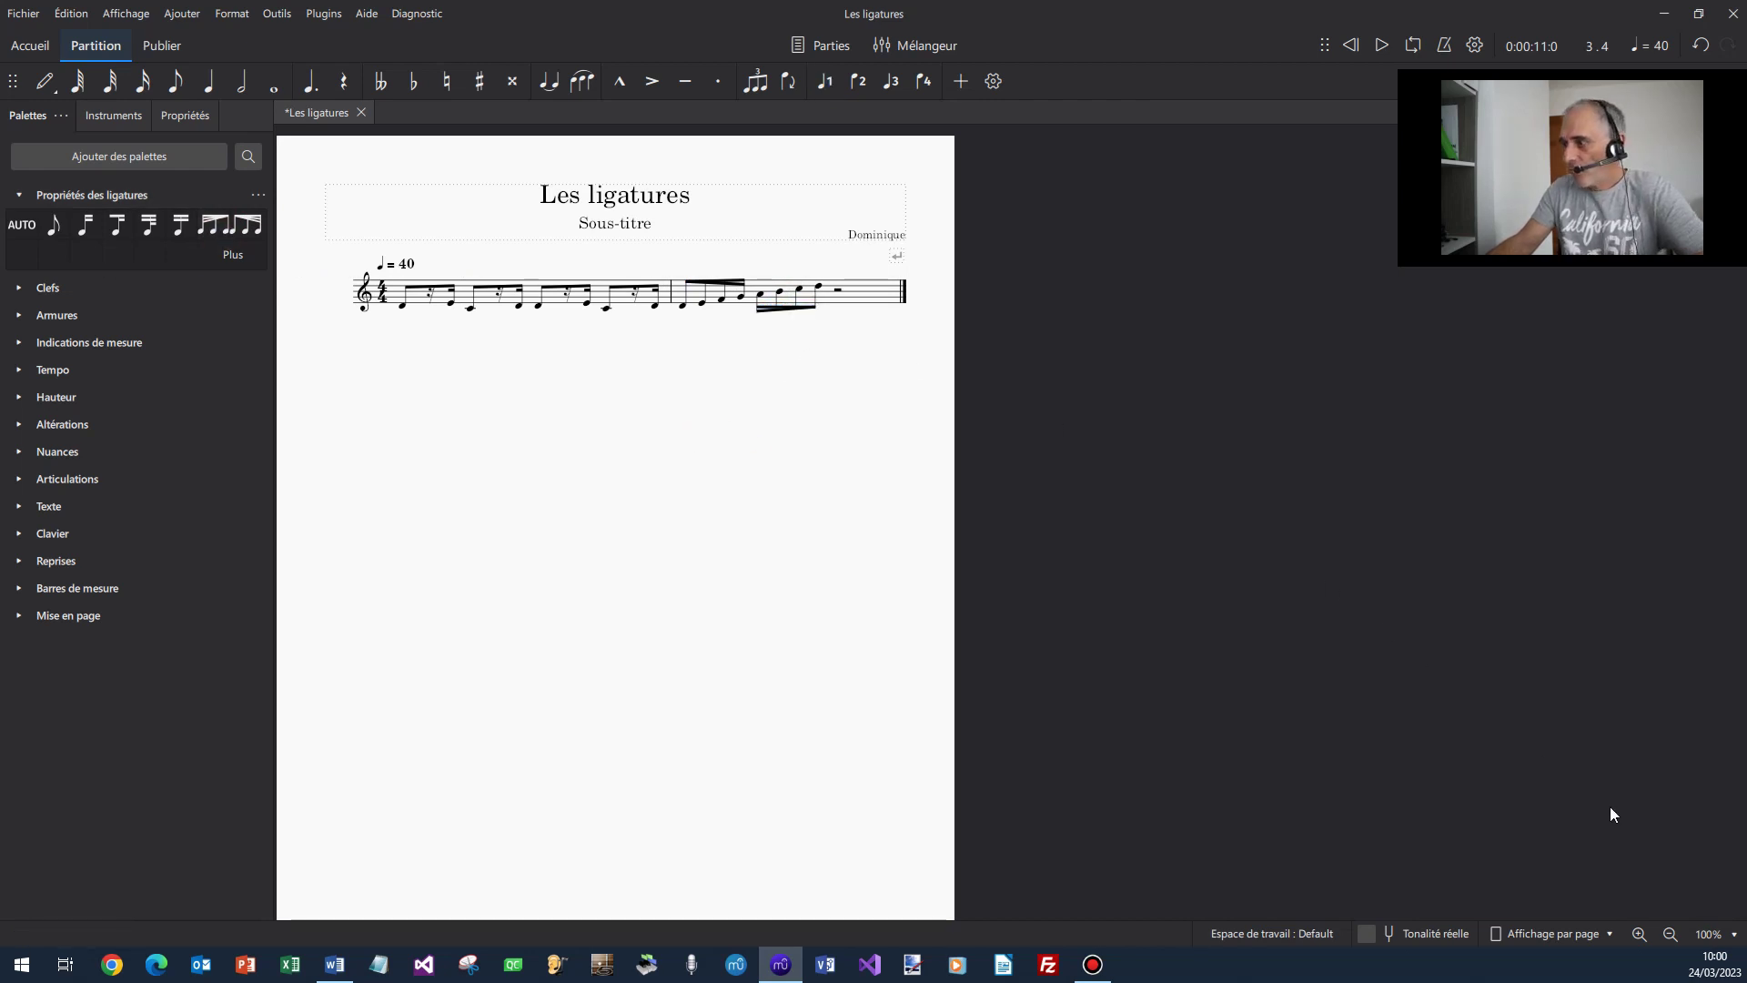
Set the score view to 200% and play the score back from the beginning
{"action": "left_click", "coordinate": [1735, 935]}
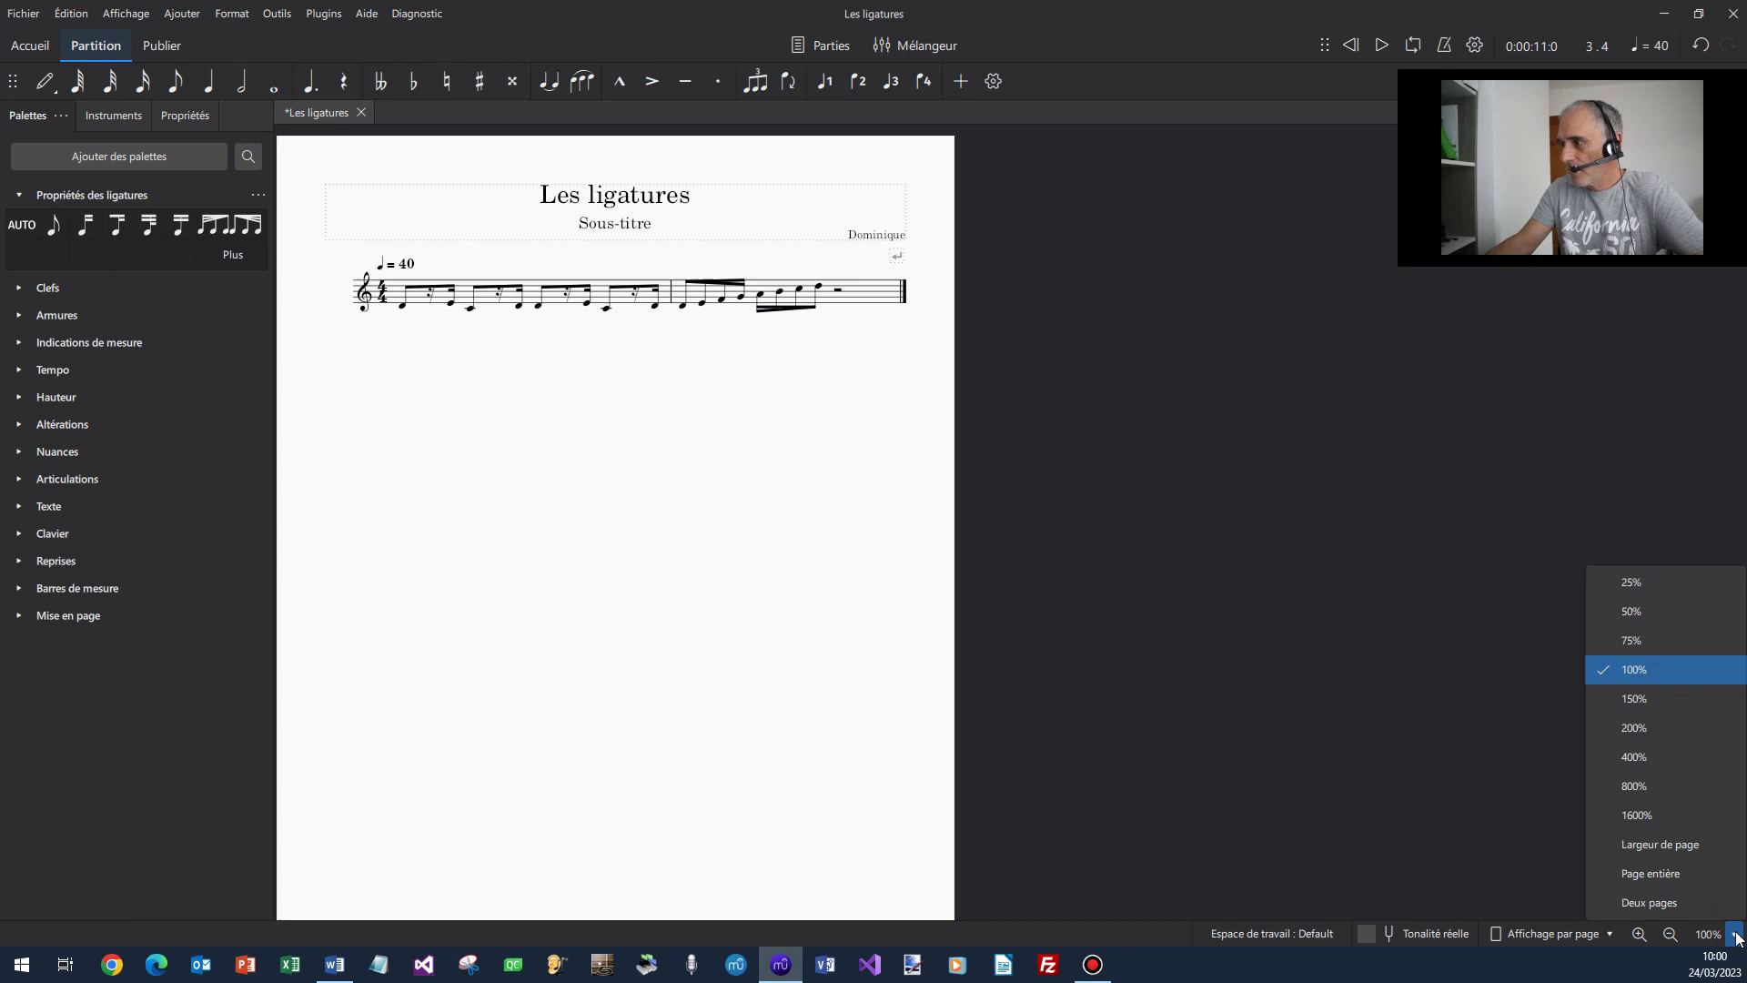
{"action": "left_click", "coordinate": [1646, 734]}
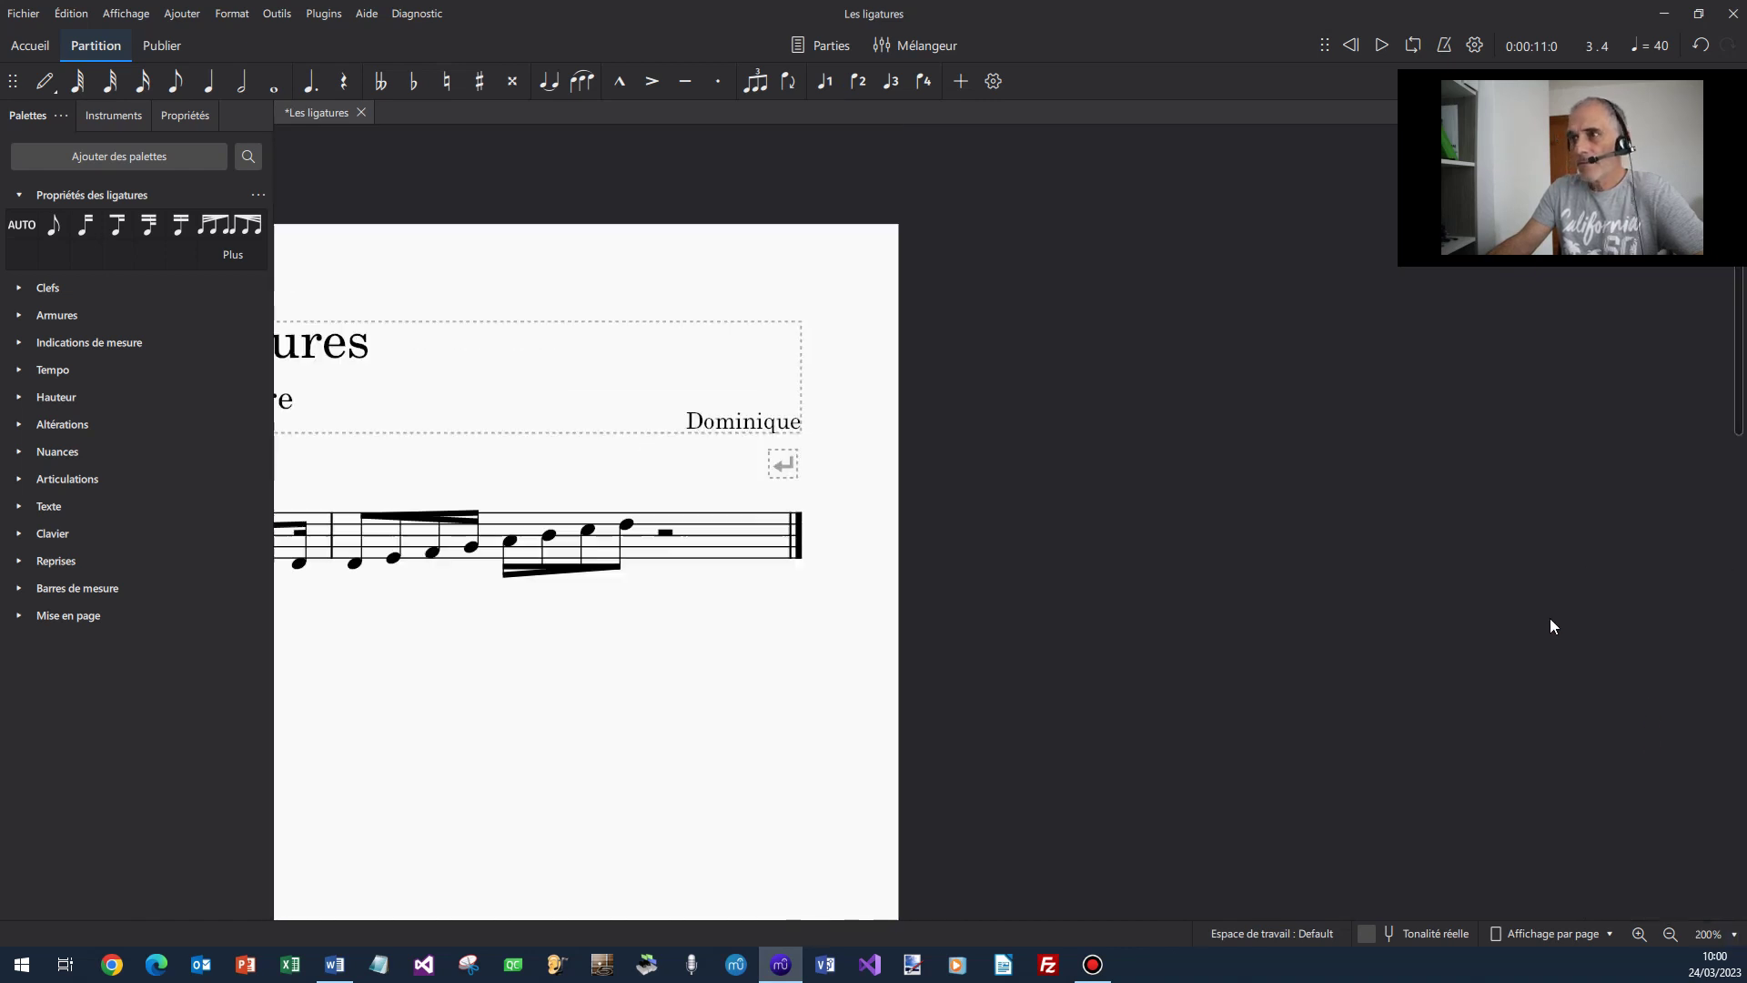
{"action": "scroll", "coordinate": [1547, 621], "scroll_direction": "down", "scroll_amount": 1}
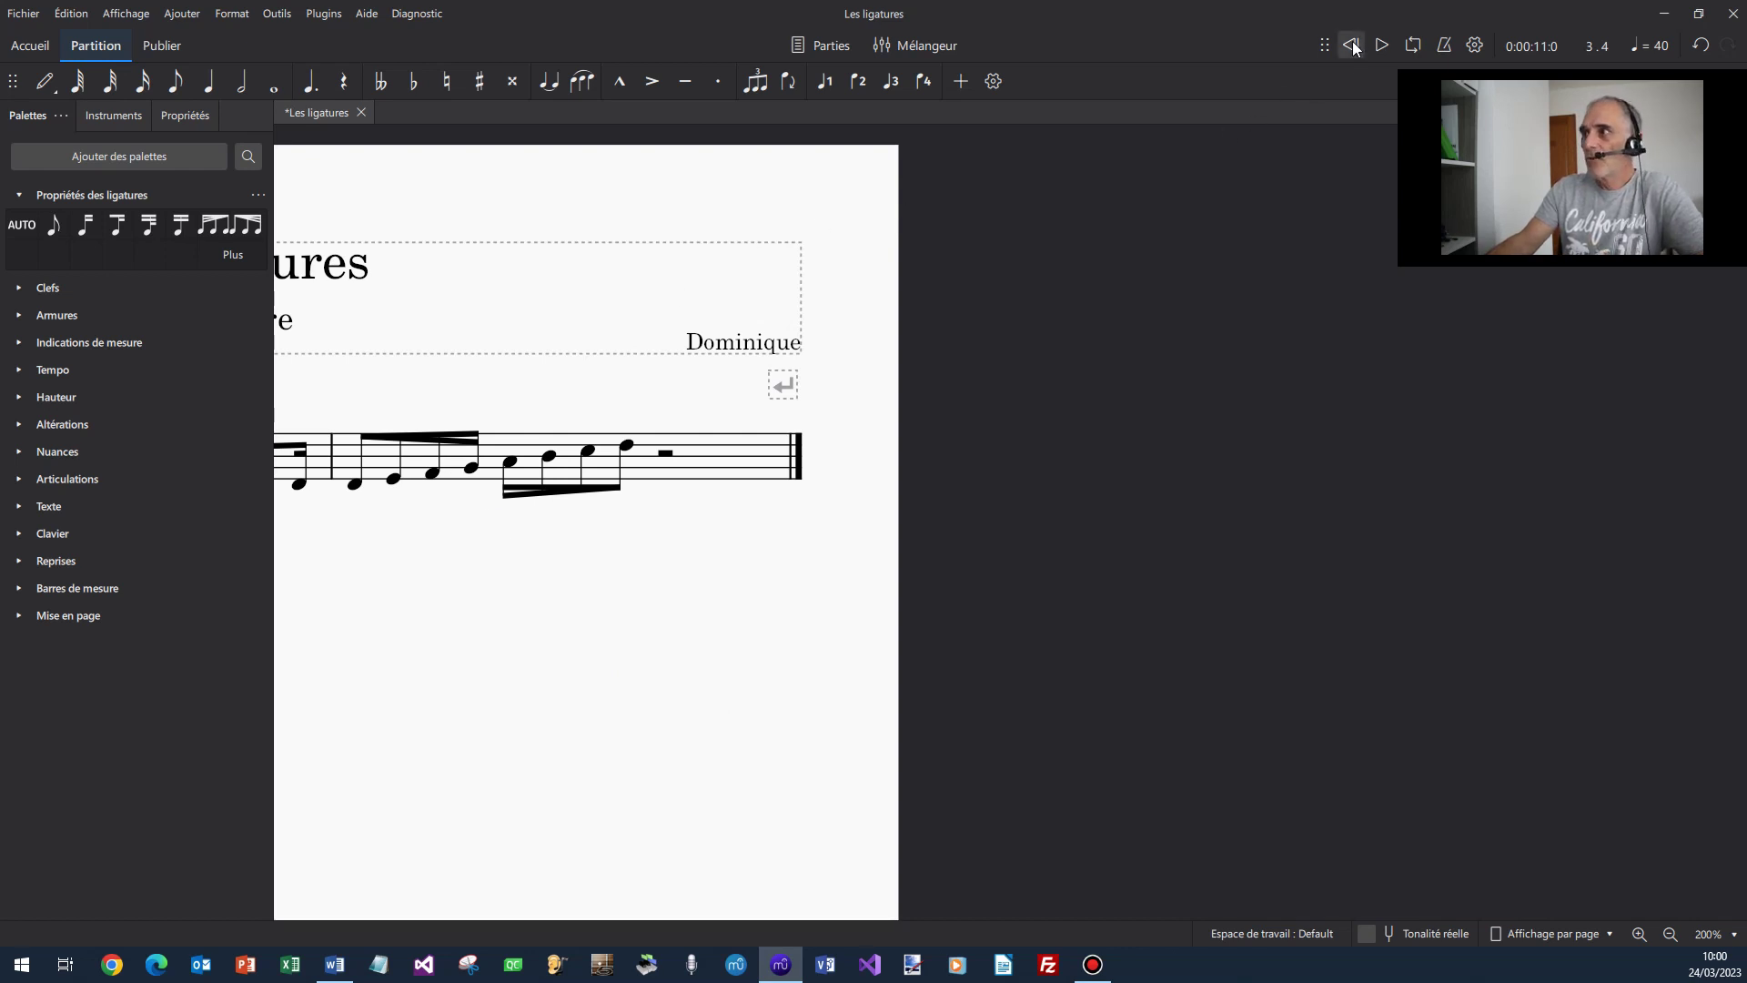
{"action": "left_click", "coordinate": [1384, 44]}
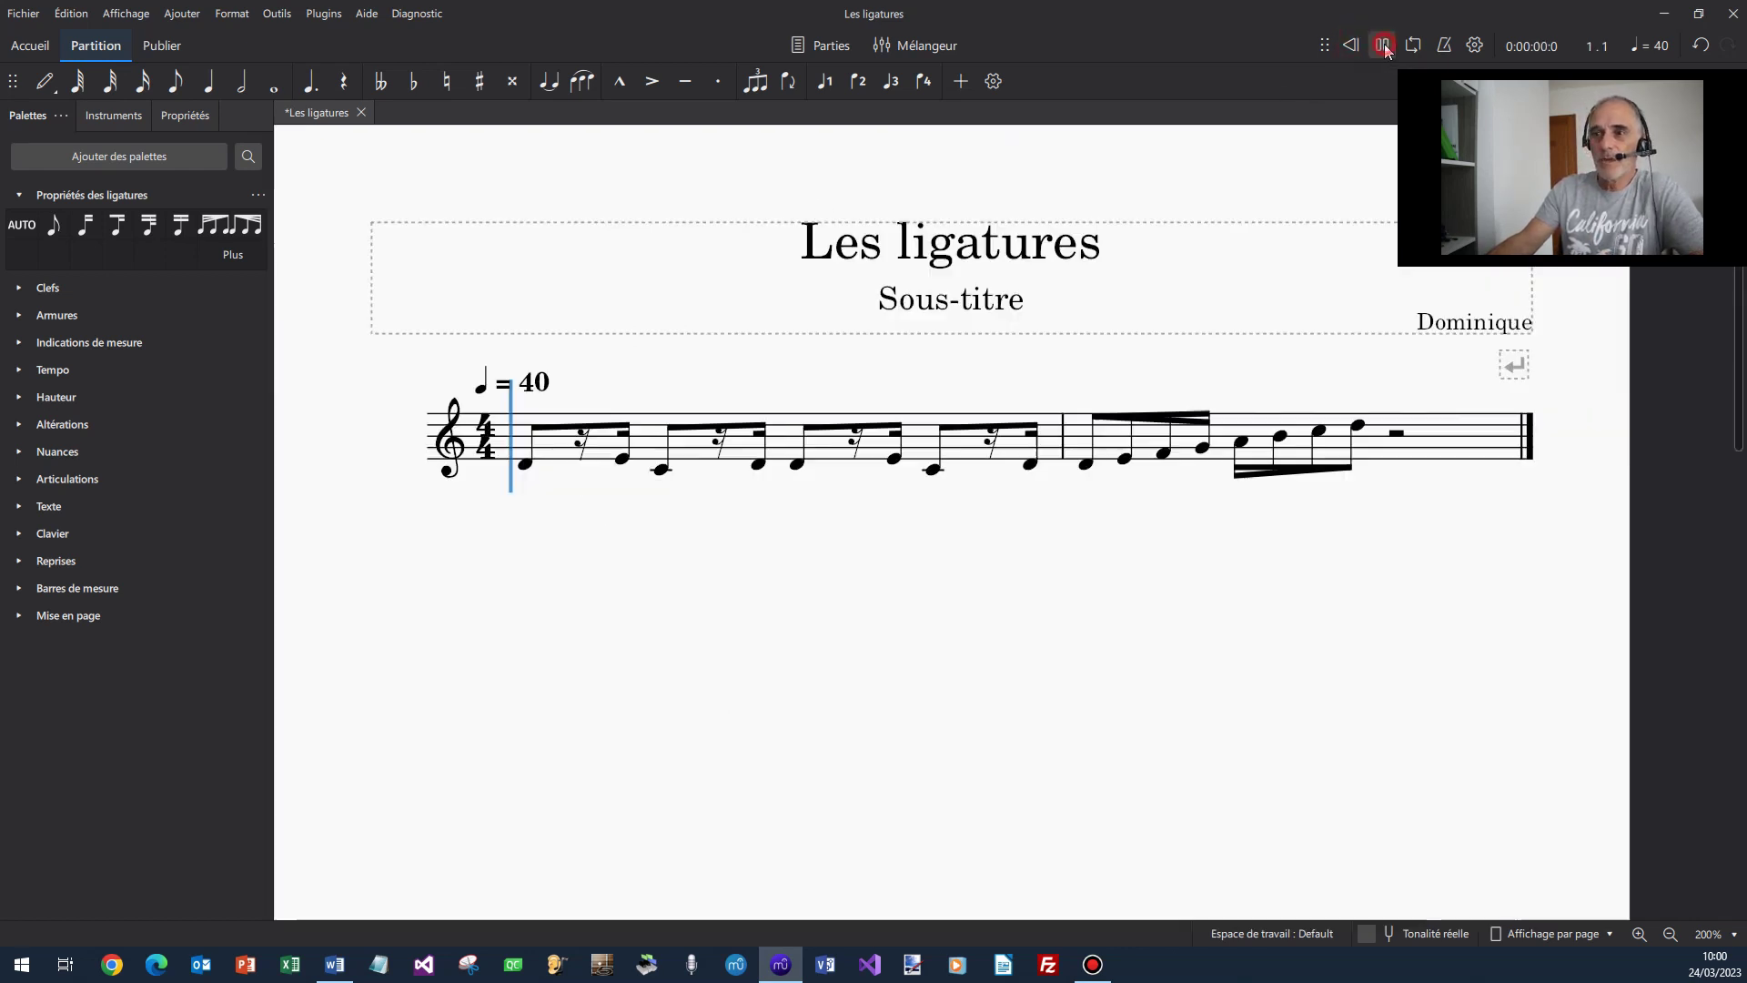